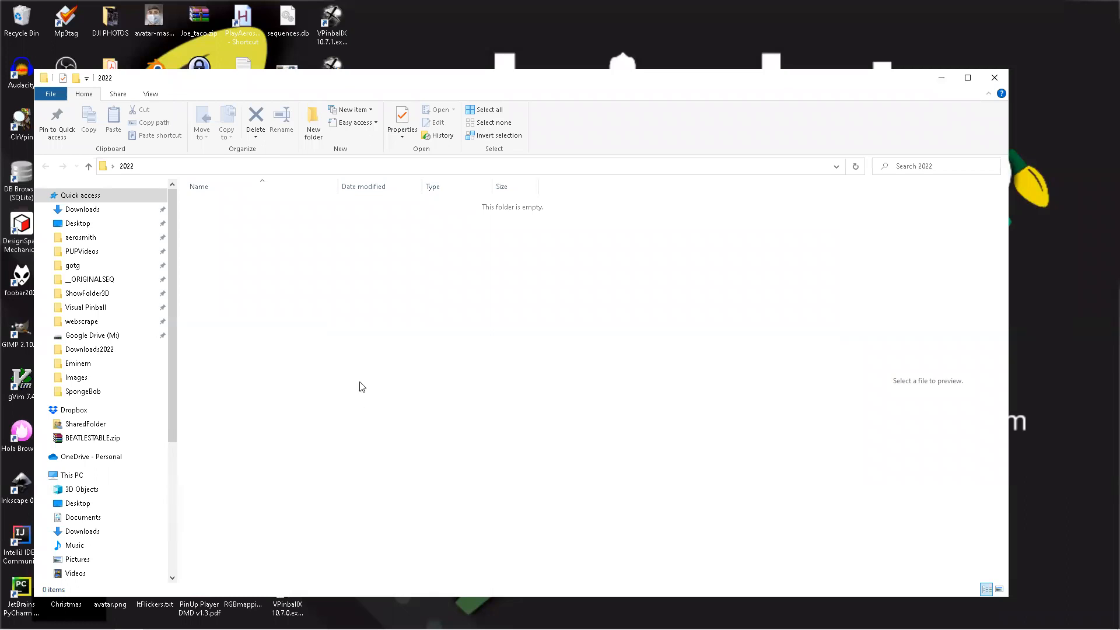
# Create a new subfolder inside the 2022 folder and close the folder window.
pyautogui.rightClick(430, 315)
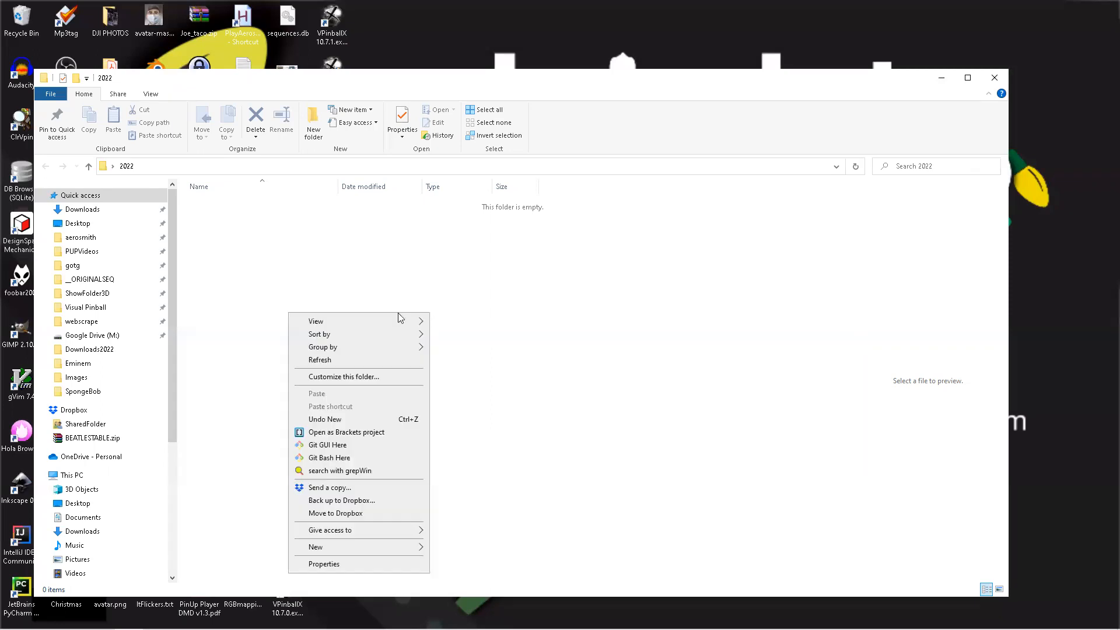
pyautogui.moveTo(400, 546)
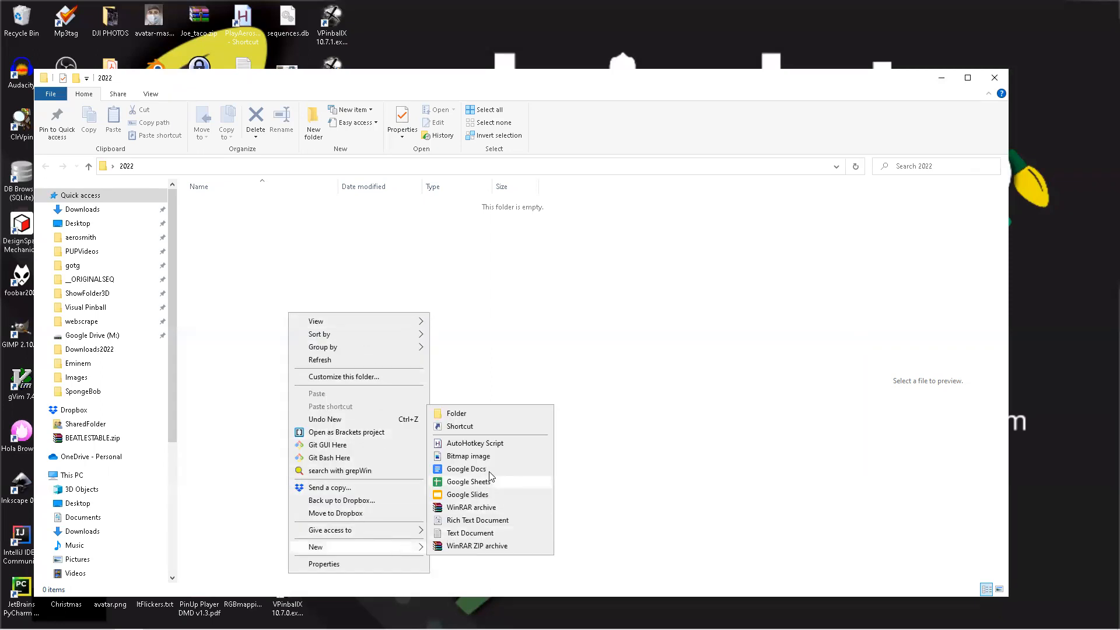
pyautogui.click(476, 416)
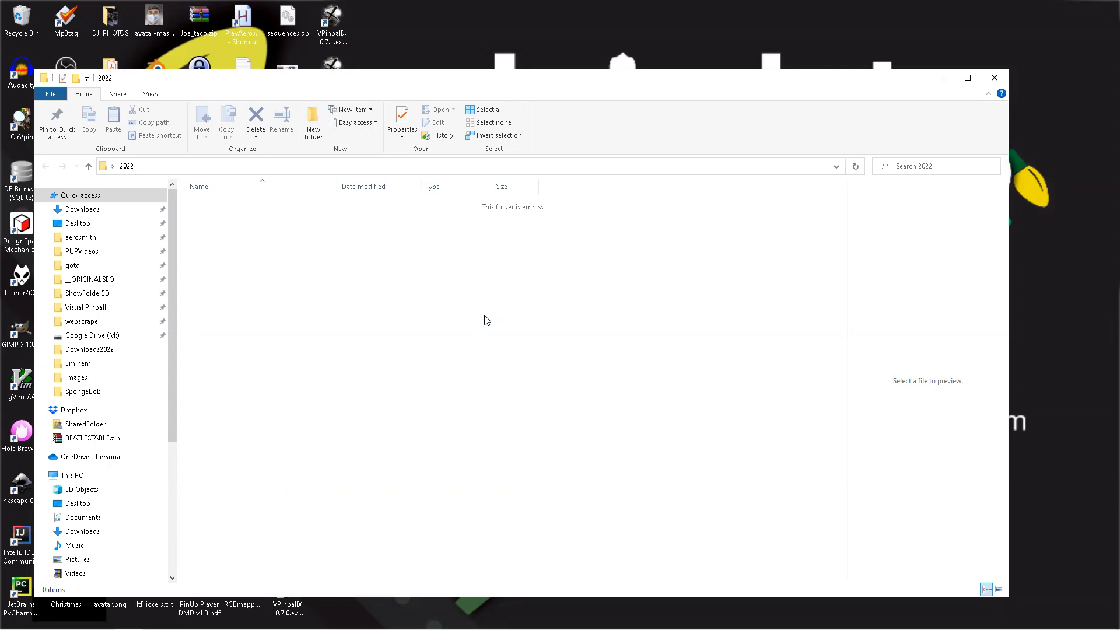
pyautogui.click(995, 78)
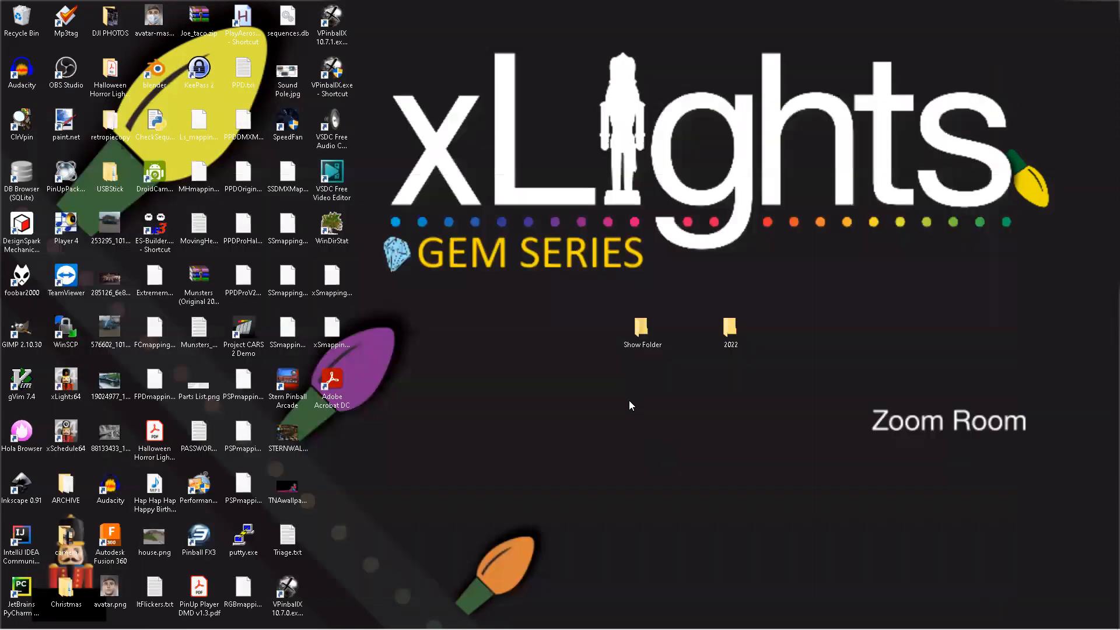
# Delete the 2022 folder from the desktop.
pyautogui.click(734, 342)
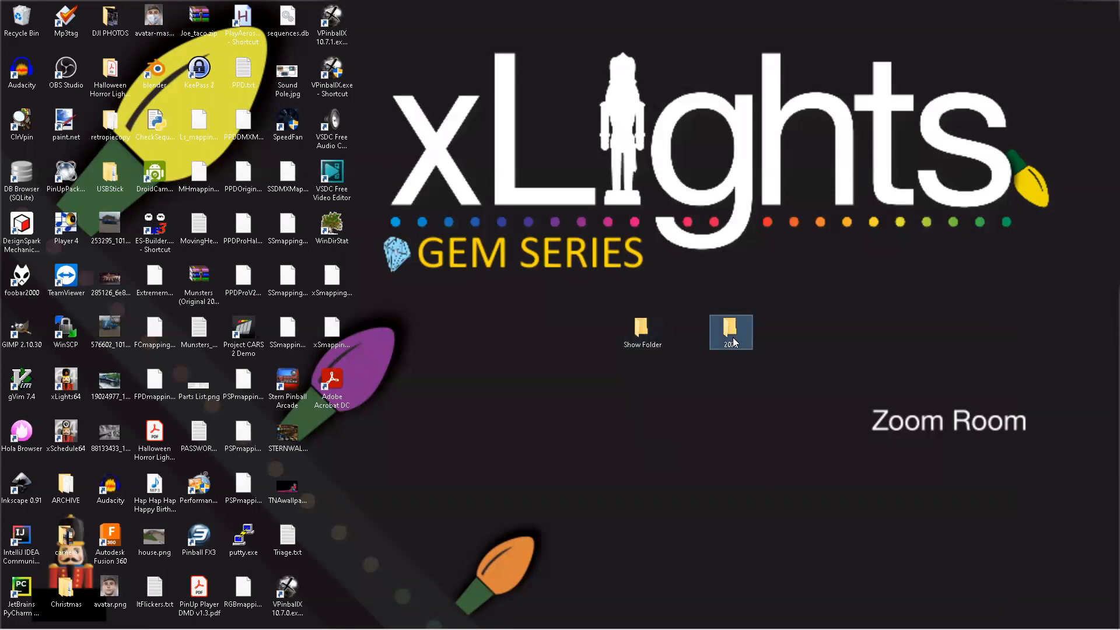
pyautogui.press('Delete')
pyautogui.click(613, 368)
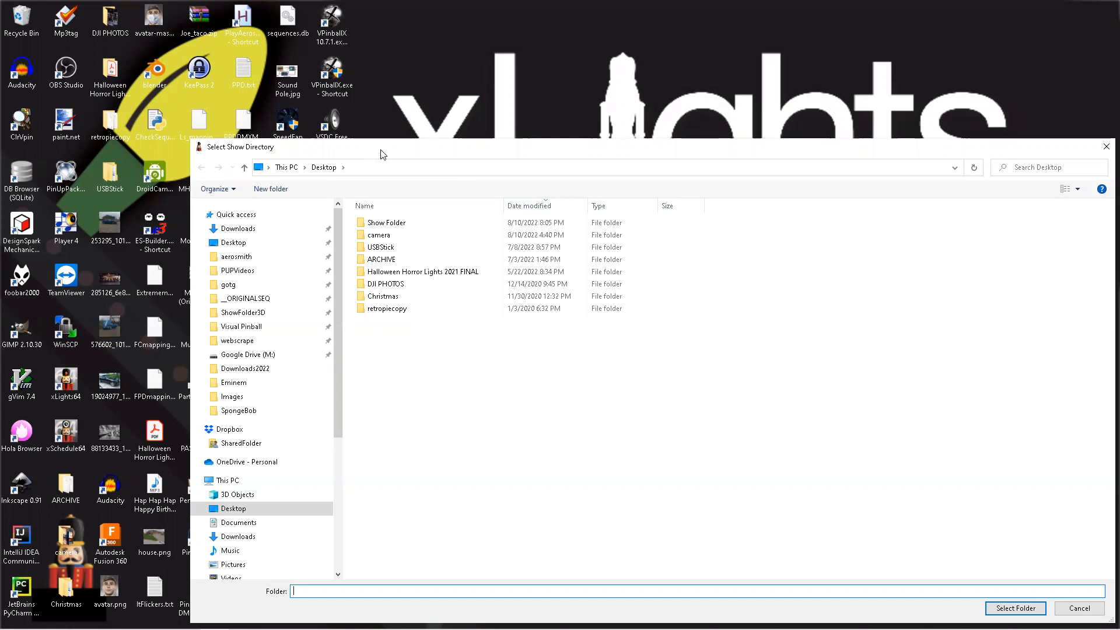
# Choose Show Folder on the Desktop as the xLights show directory.
pyautogui.moveTo(401, 150); pyautogui.dragTo(871, 140)
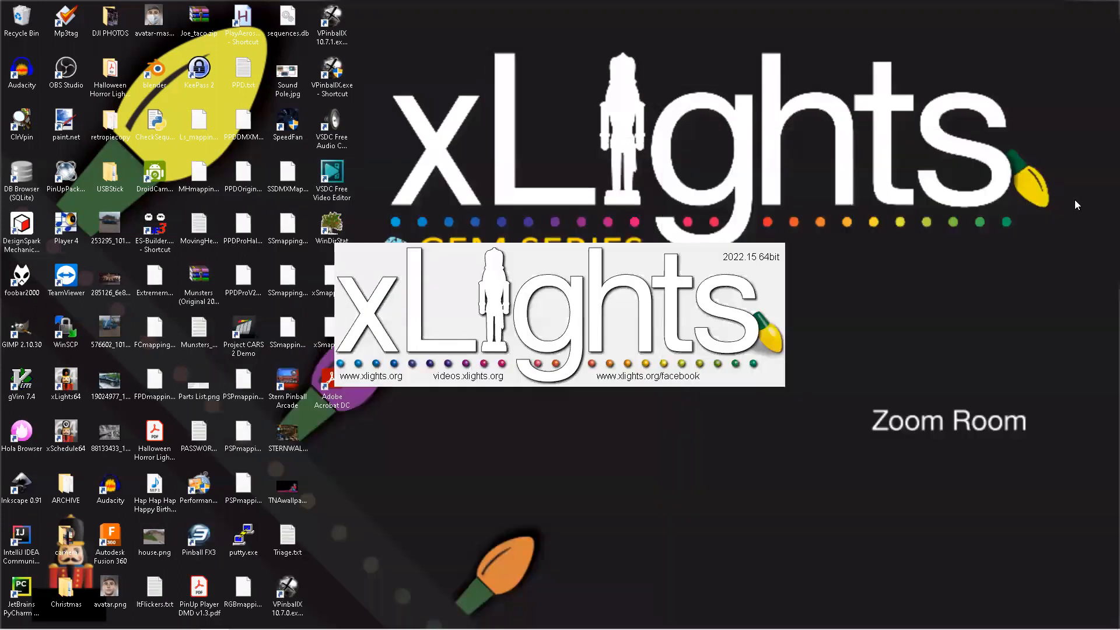
pyautogui.moveTo(1119, 126); pyautogui.dragTo(352, 120)
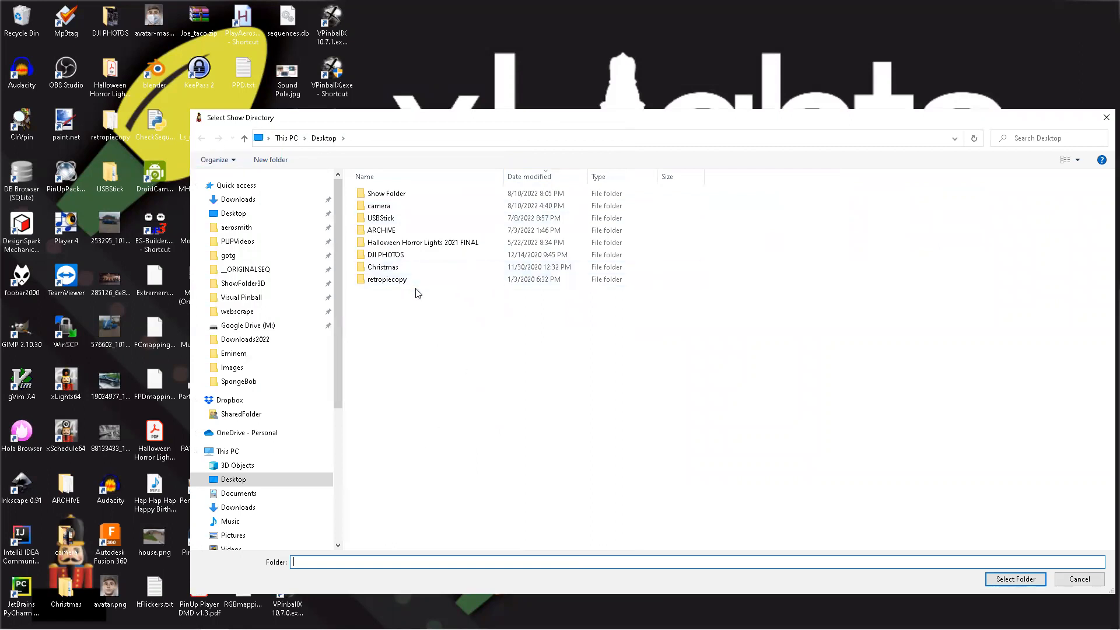
pyautogui.click(386, 196)
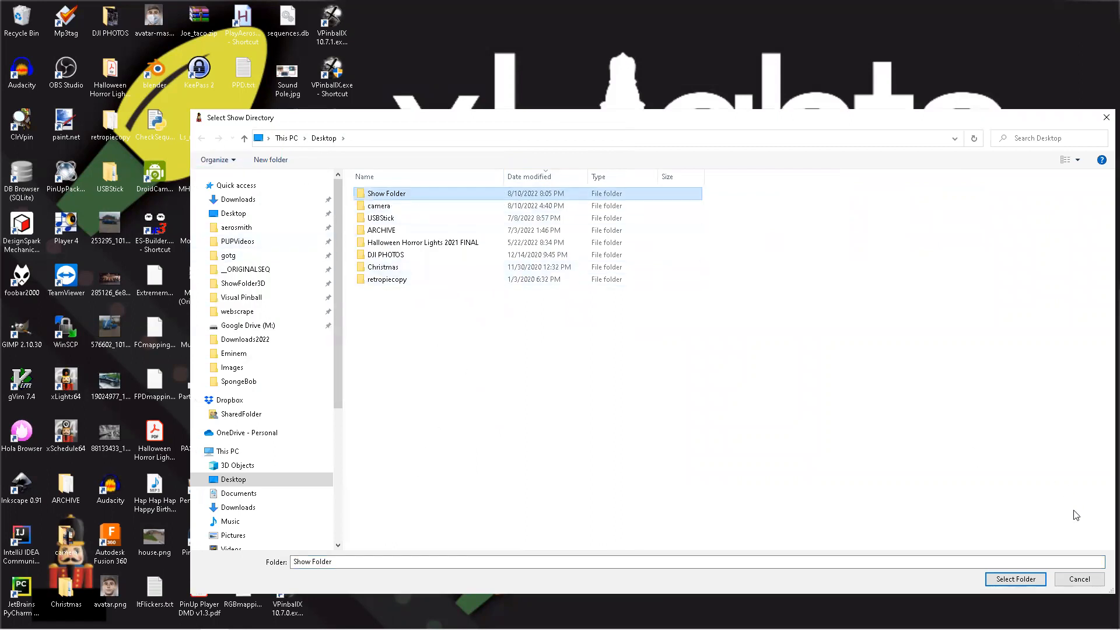
pyautogui.click(1027, 579)
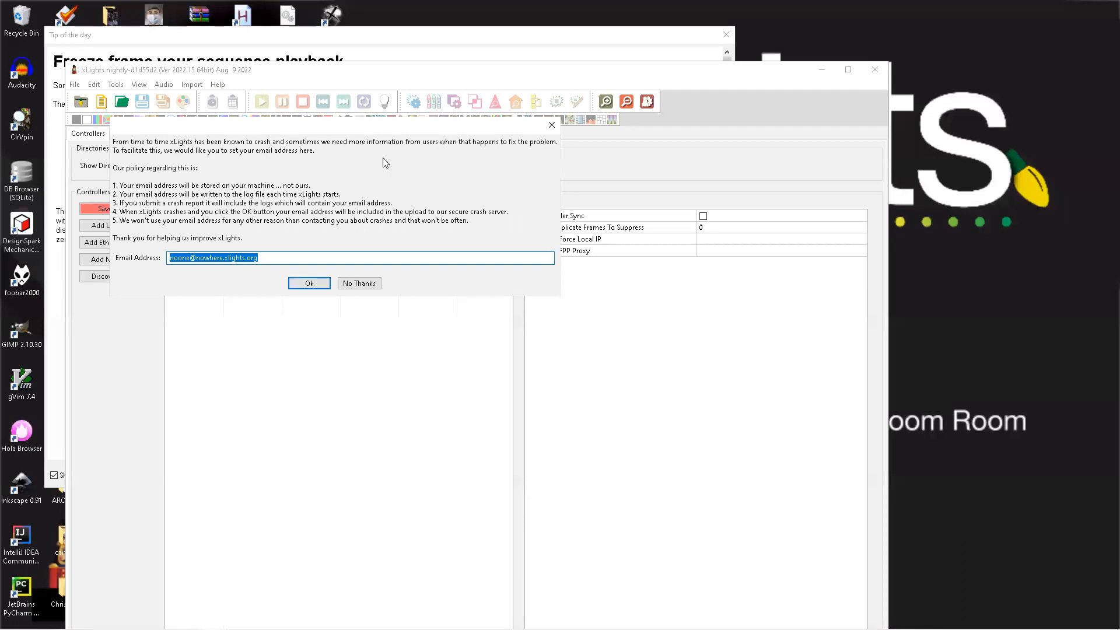
# Decline to give a crash-report email address and dismiss the Tip of the Day with startup tips disabled.
pyautogui.click(359, 285)
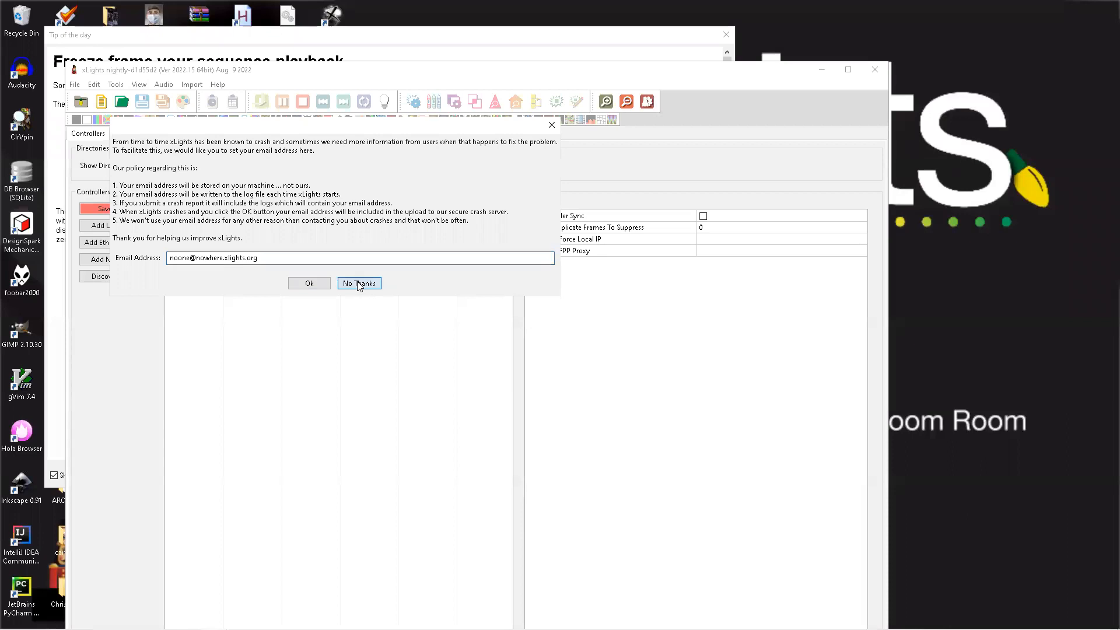
pyautogui.click(432, 42)
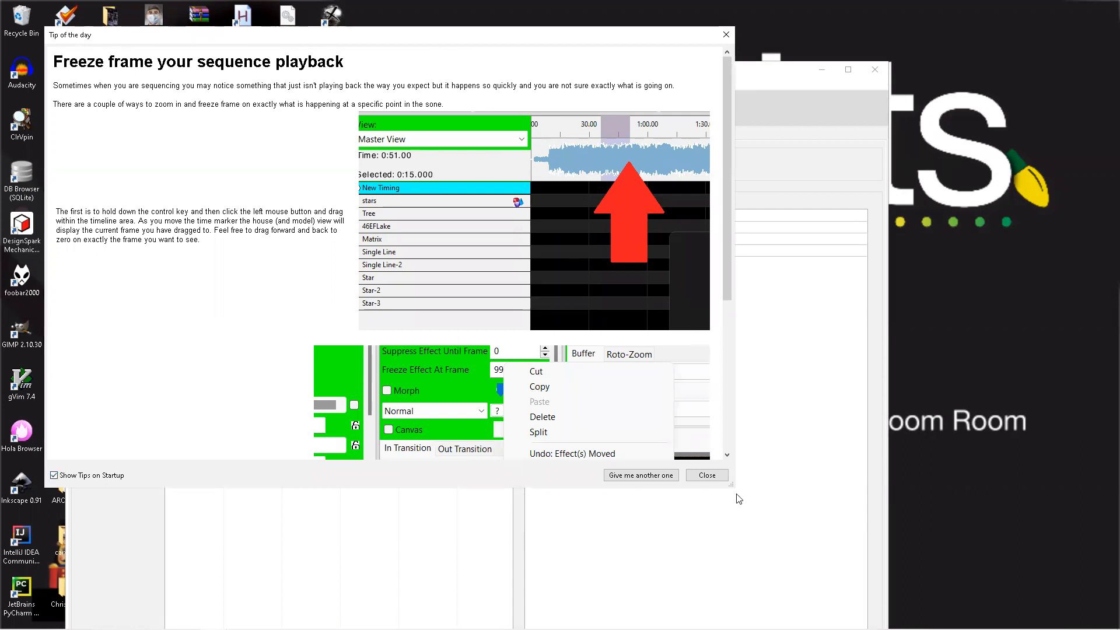
pyautogui.moveTo(730, 490); pyautogui.dragTo(614, 487)
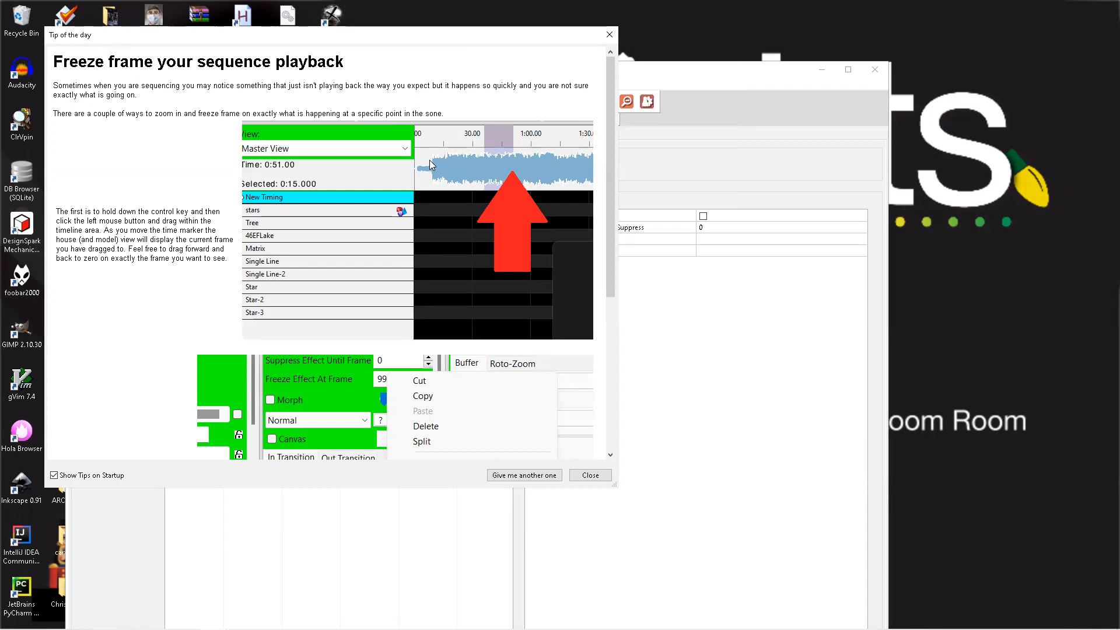
pyautogui.click(55, 476)
pyautogui.click(591, 475)
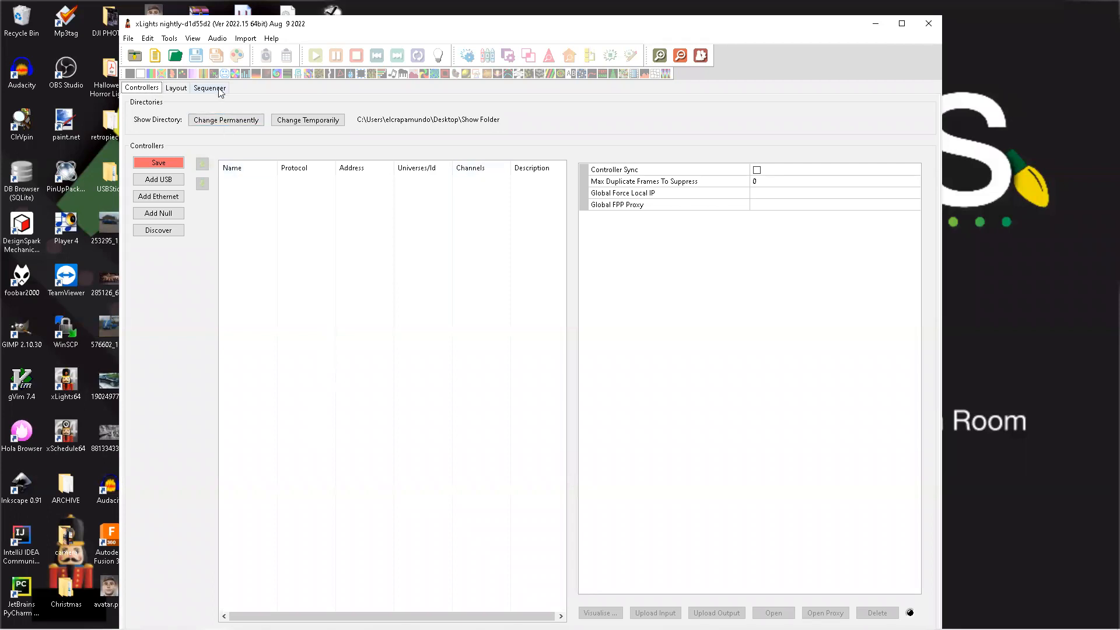
# Show the Layout view in a maximized xLights window.
pyautogui.click(177, 88)
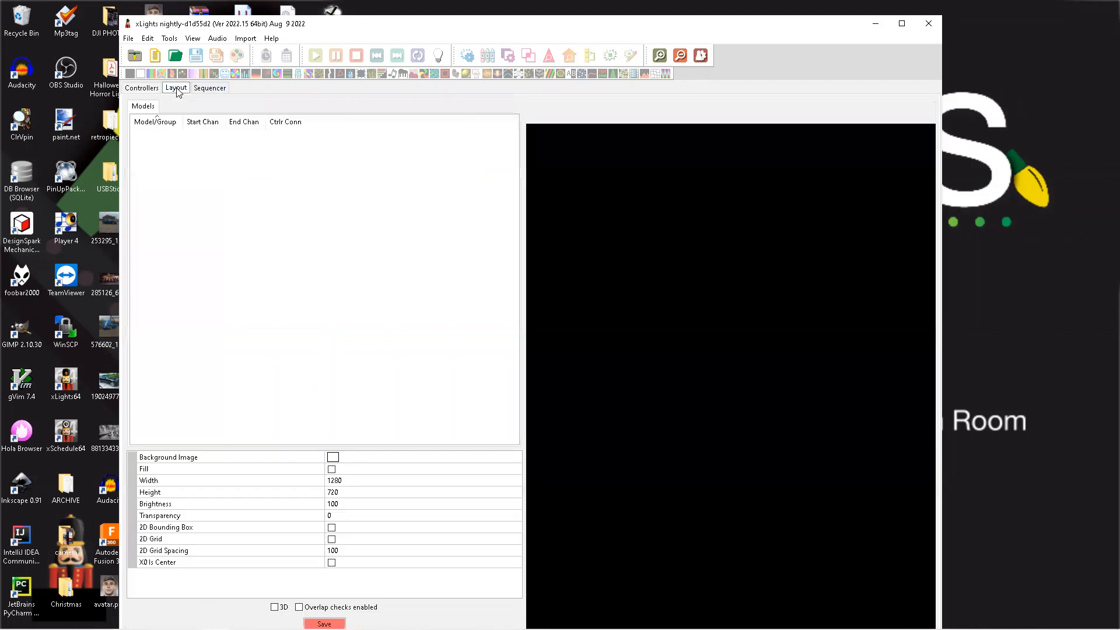
pyautogui.click(902, 23)
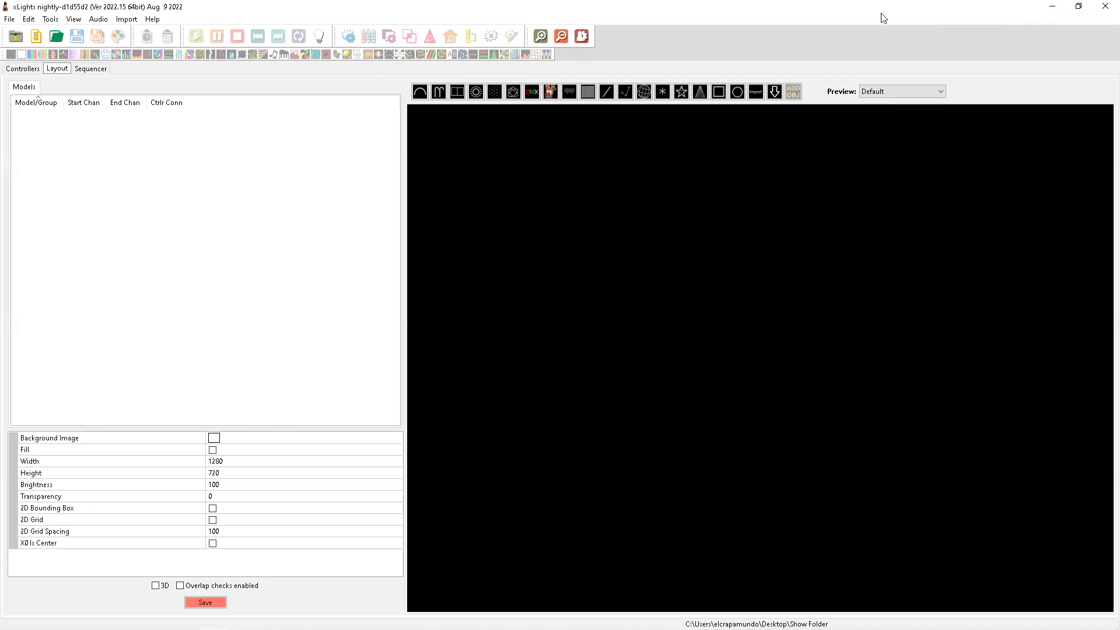
# Switch to the desktop, move house.png into Show Folder, and open that folder.
pyautogui.click(1054, 11)
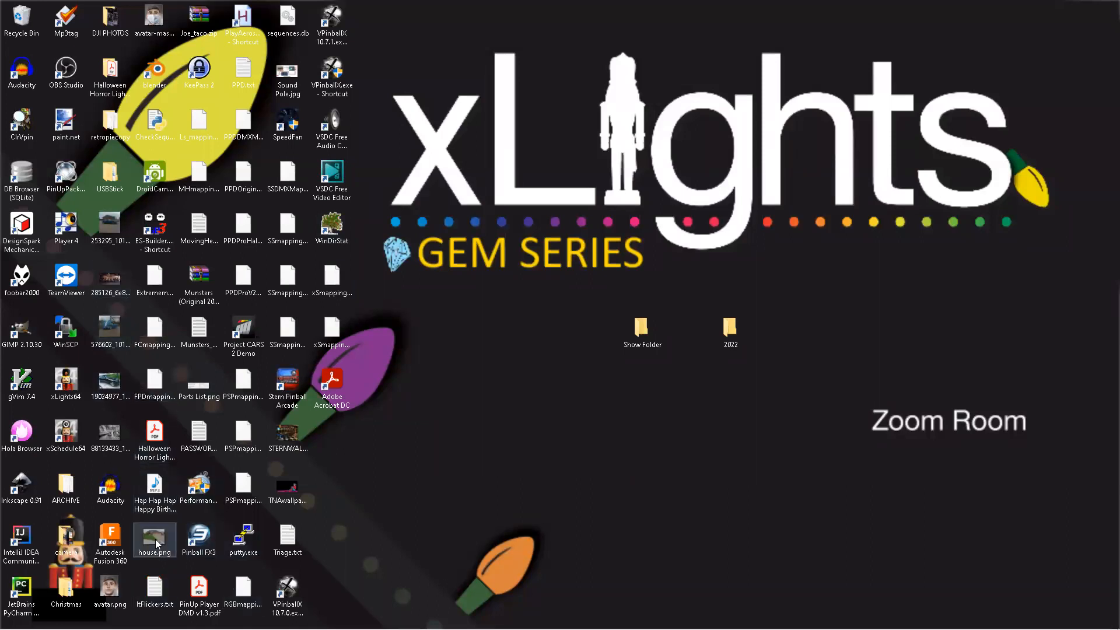
pyautogui.moveTo(467, 499); pyautogui.dragTo(646, 337)
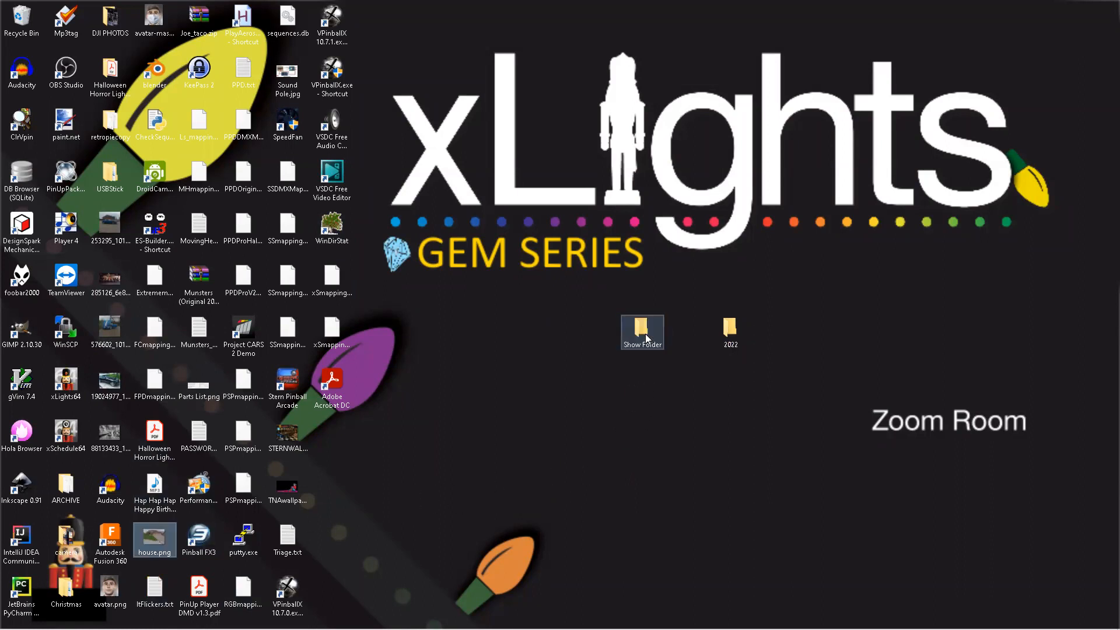
pyautogui.doubleClick(644, 331)
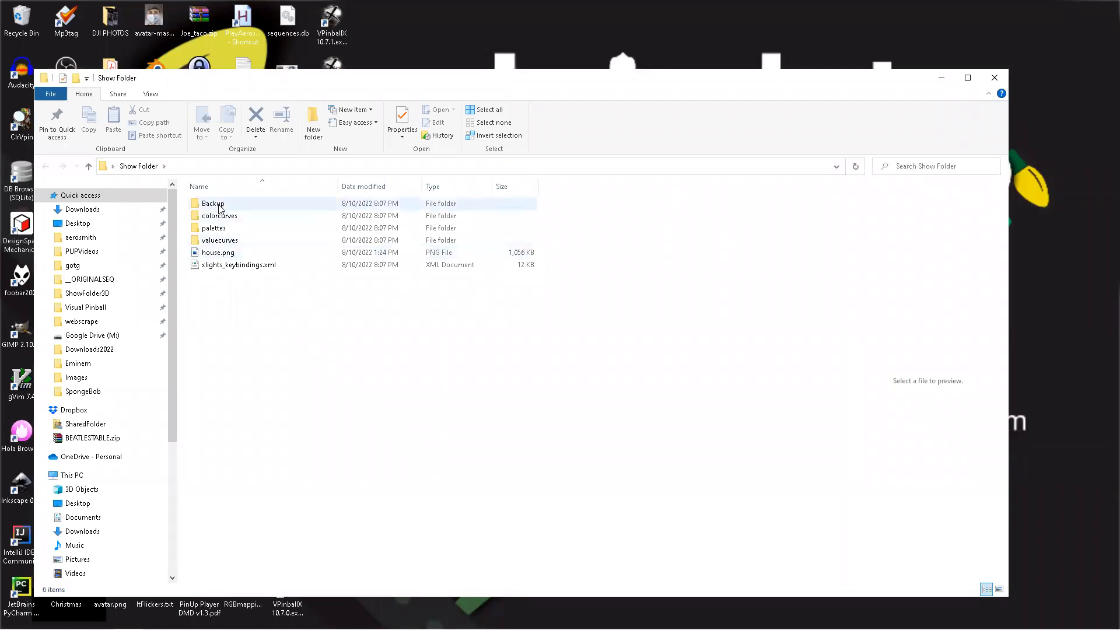
# Create a new folder inside Show Folder.
pyautogui.rightClick(223, 320)
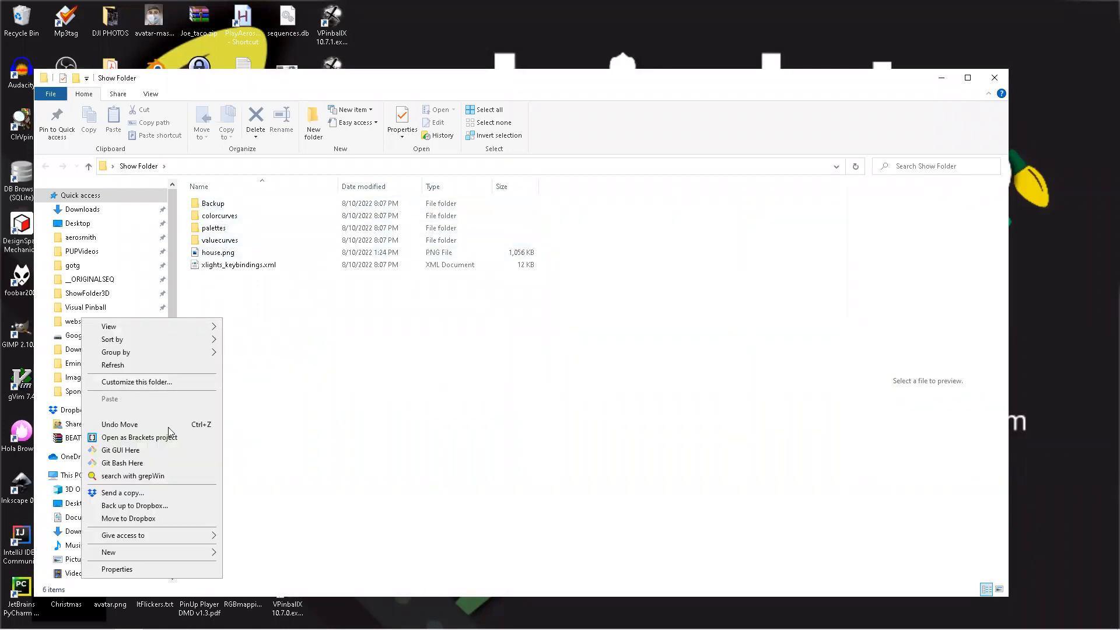
pyautogui.moveTo(145, 552)
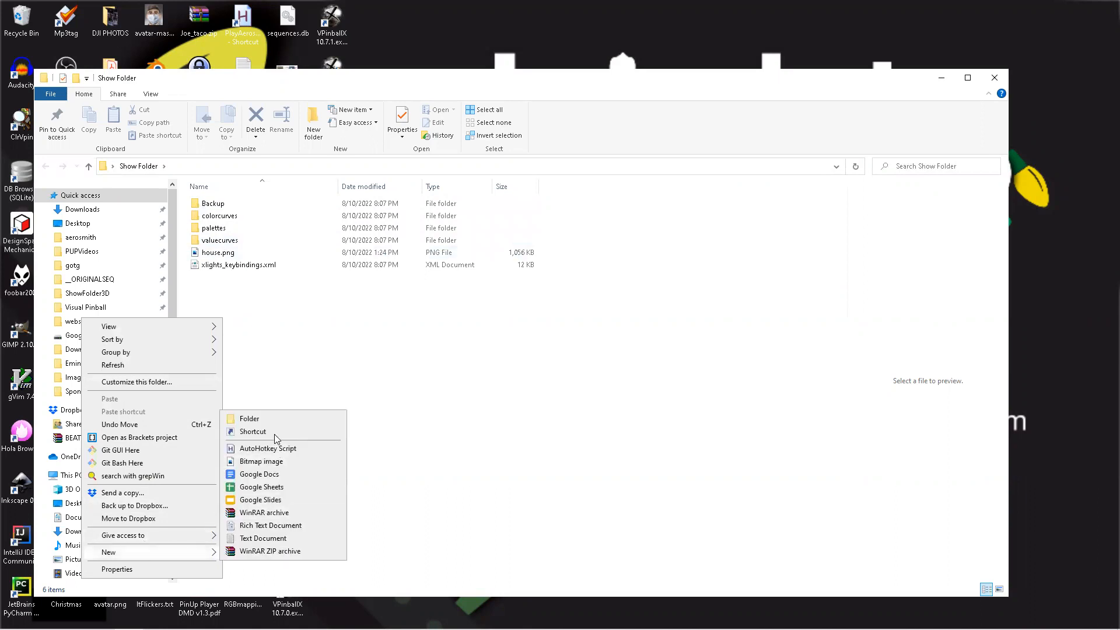
pyautogui.click(261, 425)
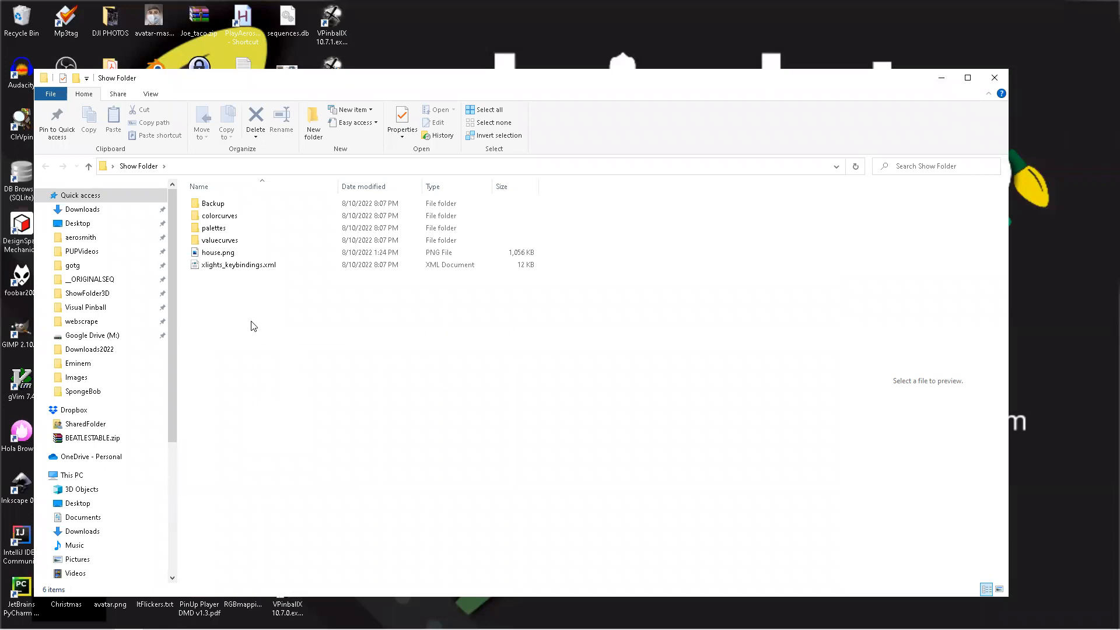
pyautogui.rightClick(222, 230)
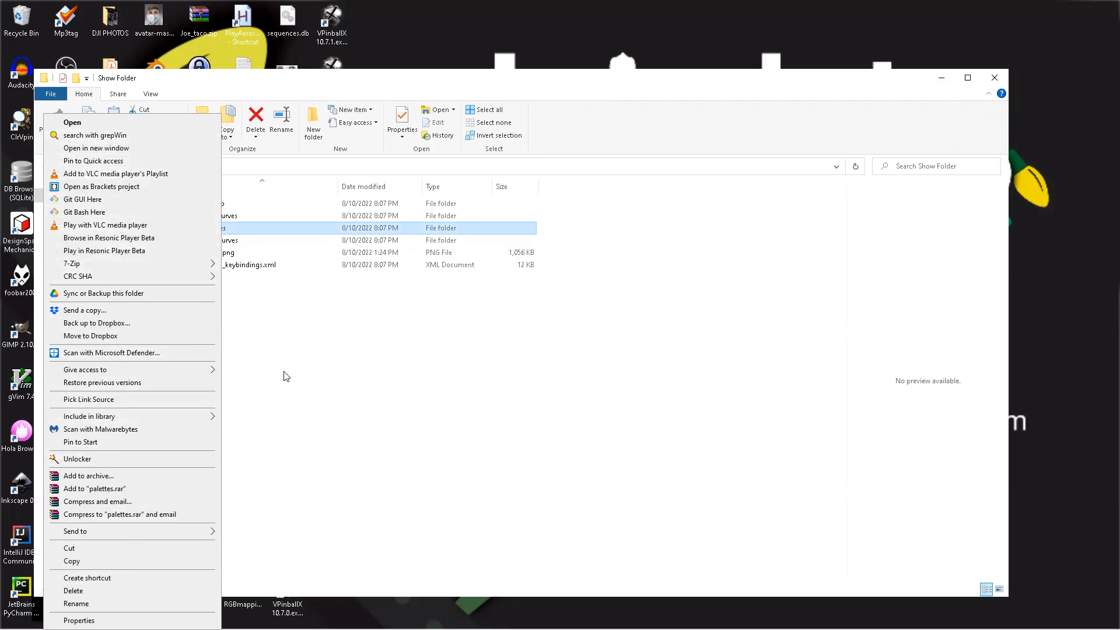
pyautogui.click(285, 386)
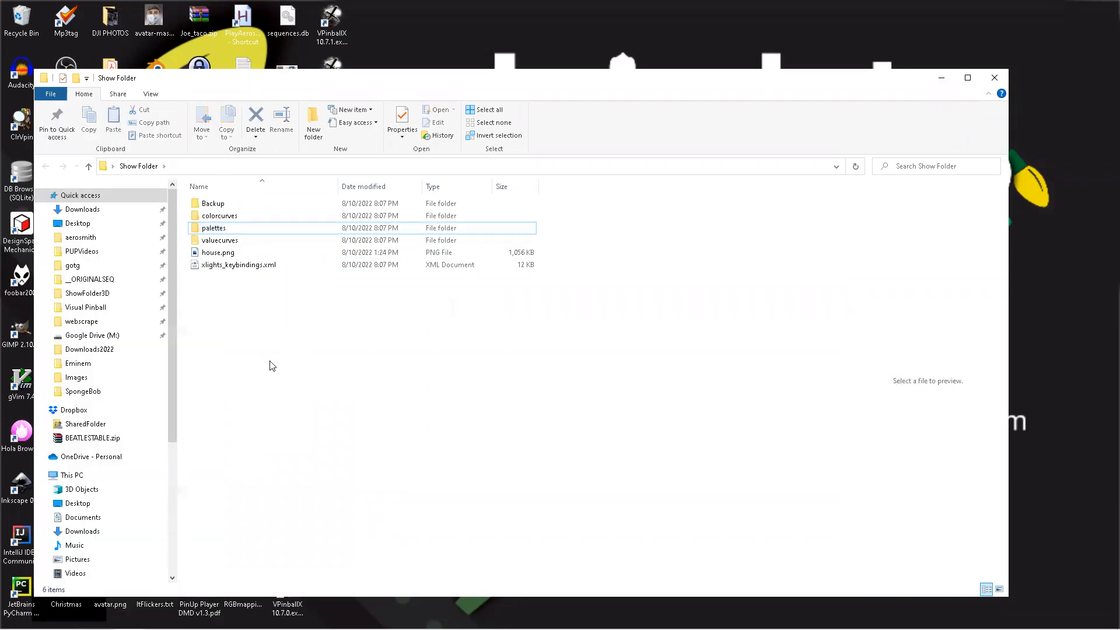
# Add a second new folder inside Show Folder.
pyautogui.rightClick(232, 293)
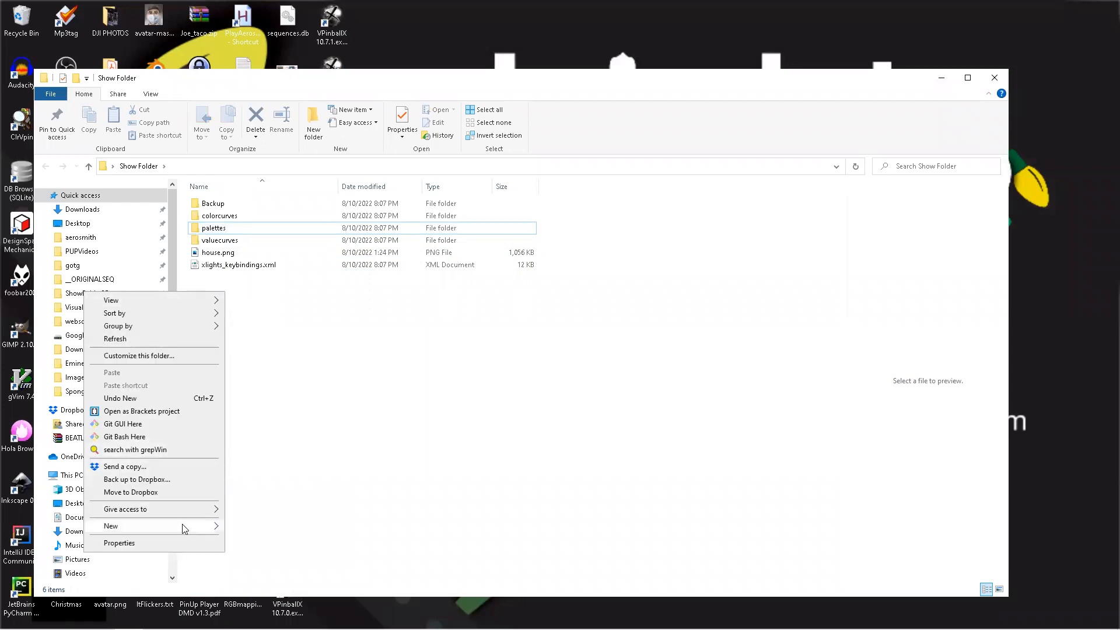
pyautogui.moveTo(181, 526)
pyautogui.click(252, 395)
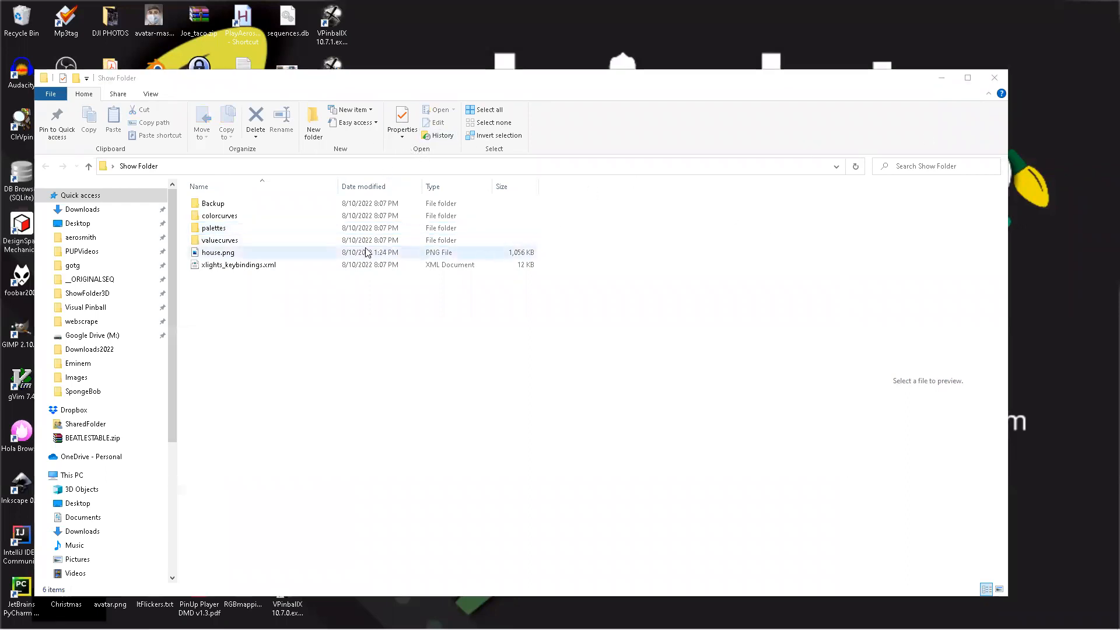
pyautogui.click(303, 116)
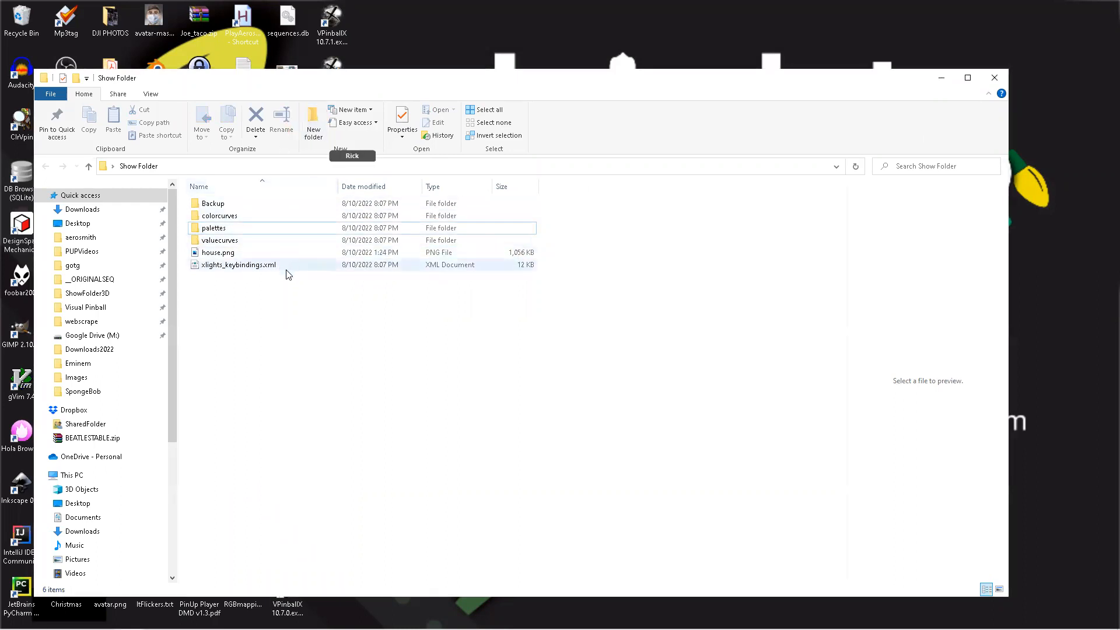
# Add a third new folder inside Show Folder, keeping its default name.
pyautogui.rightClick(244, 231)
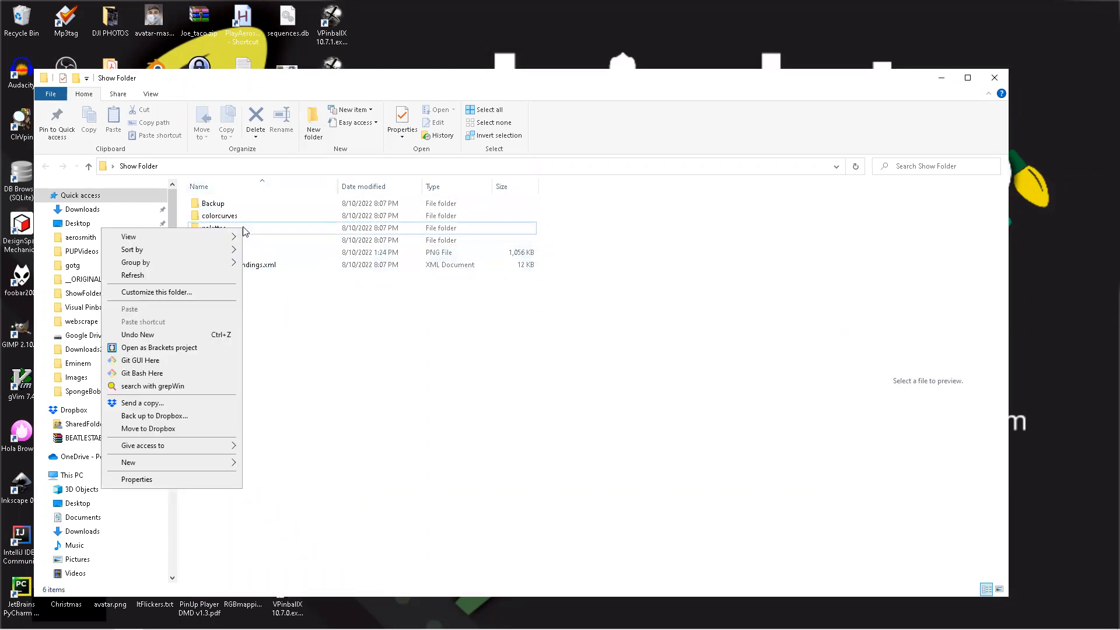
pyautogui.moveTo(228, 463)
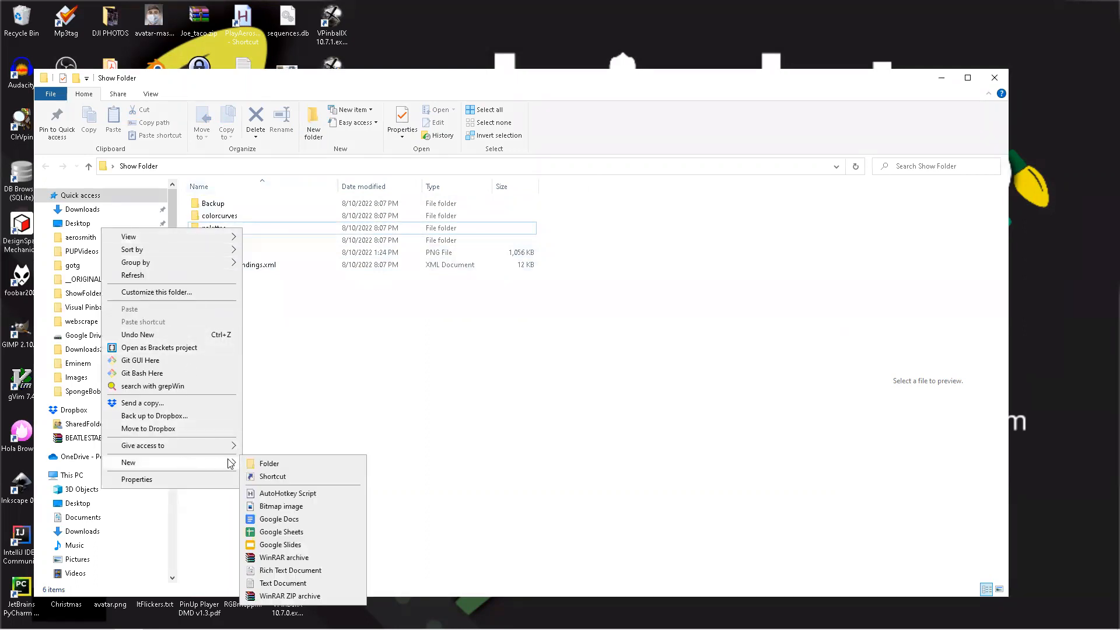
pyautogui.click(268, 463)
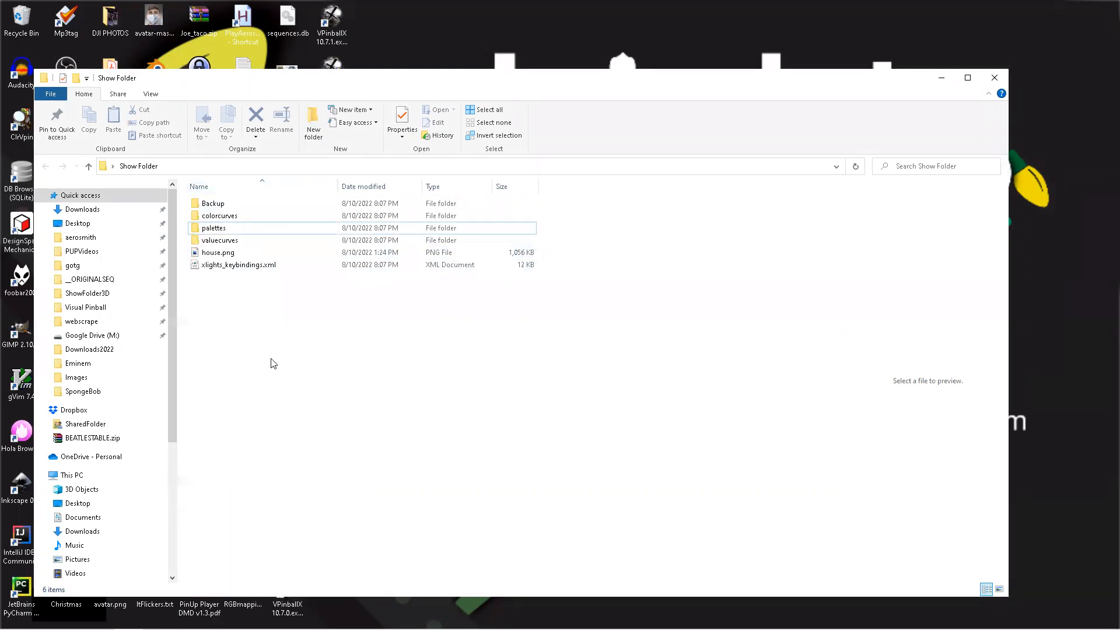
pyautogui.click(153, 97)
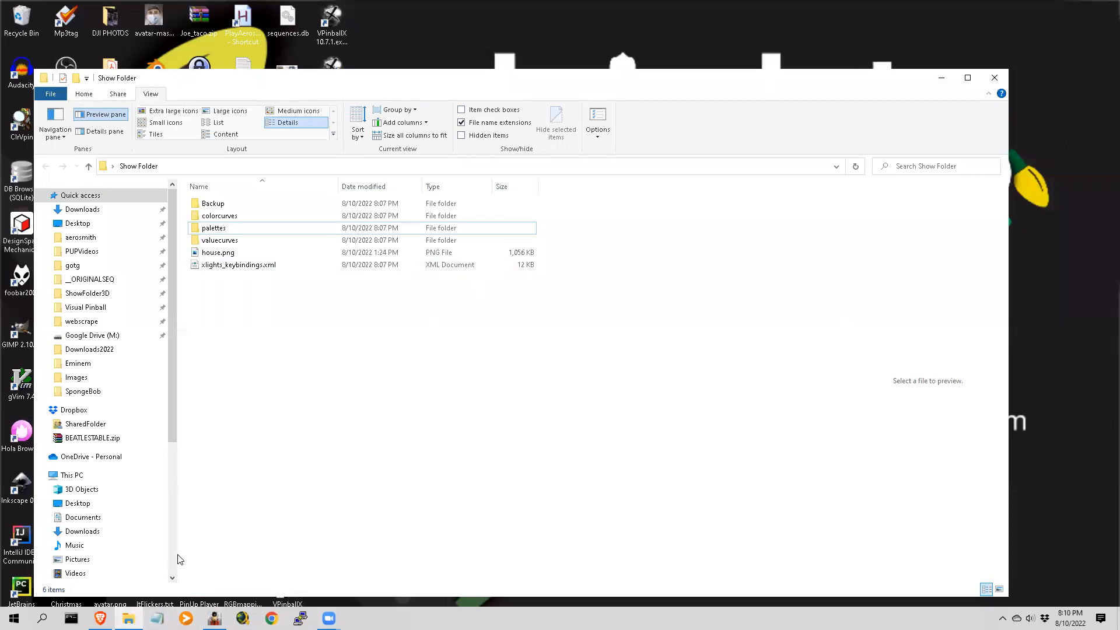
pyautogui.hotkey('ctrl', 'shift', 'n')
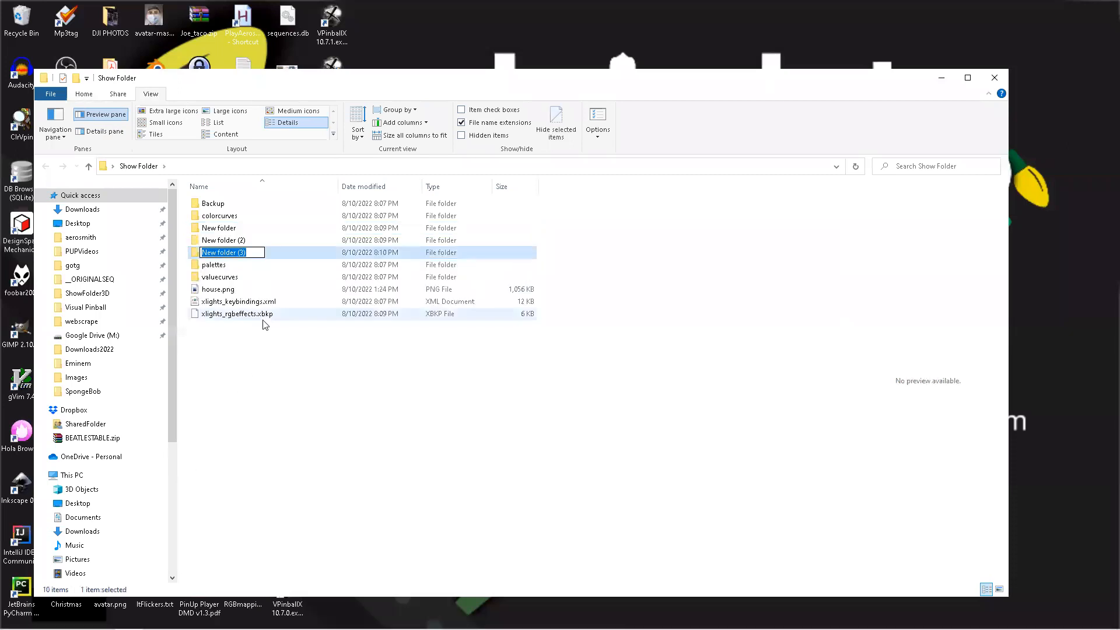
# Rename the first new folder in Show Folder as Audio.
pyautogui.click(213, 230)
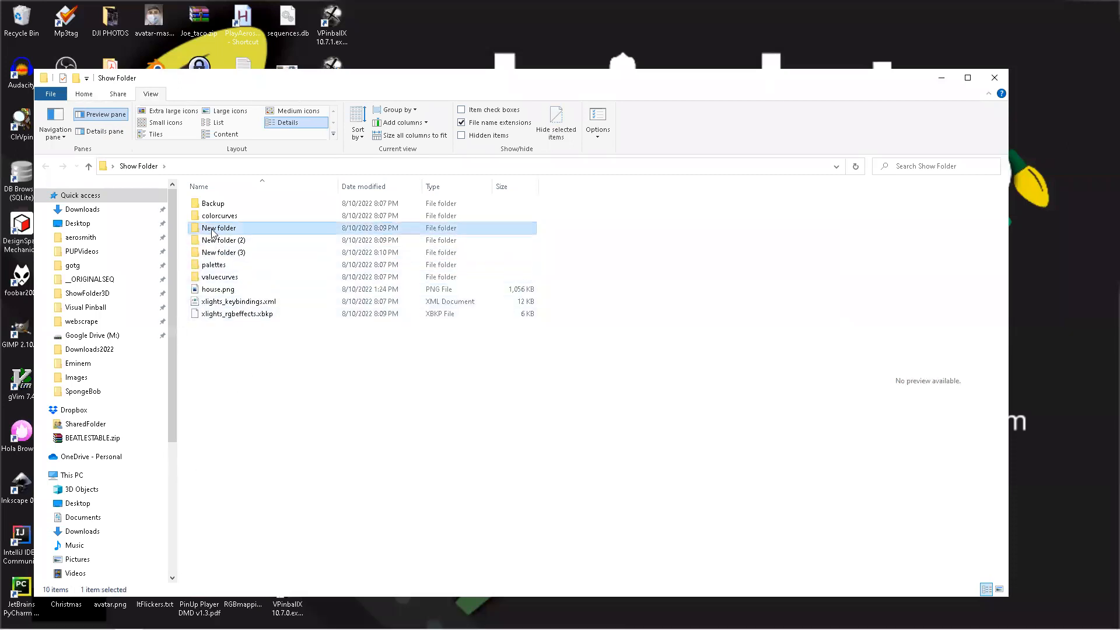
pyautogui.click(212, 229)
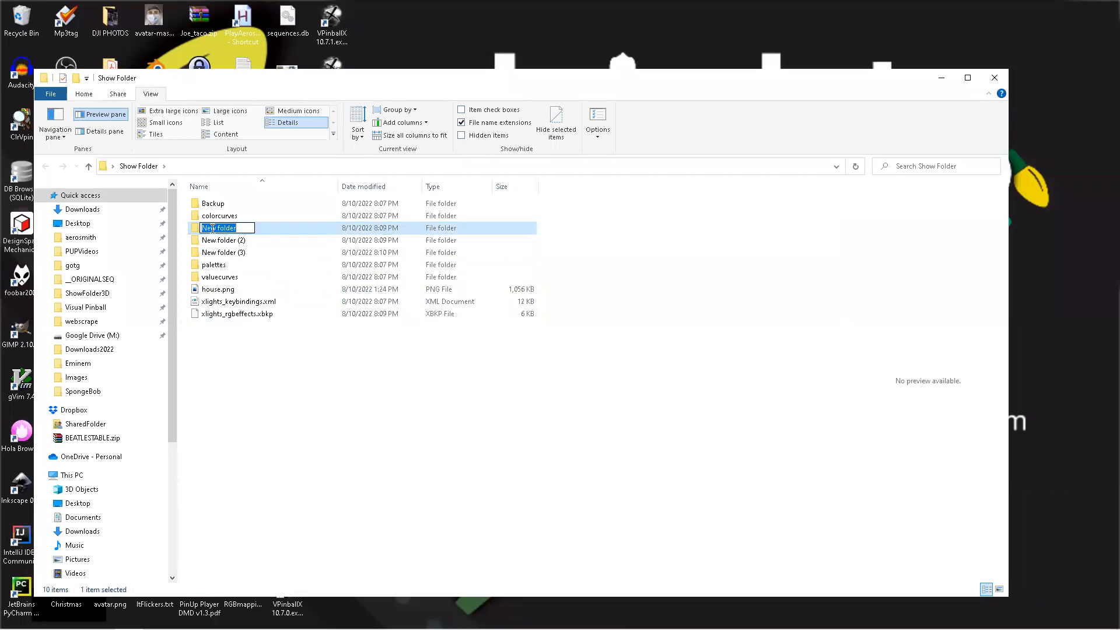
pyautogui.write('Audio')
pyautogui.press('Escape')
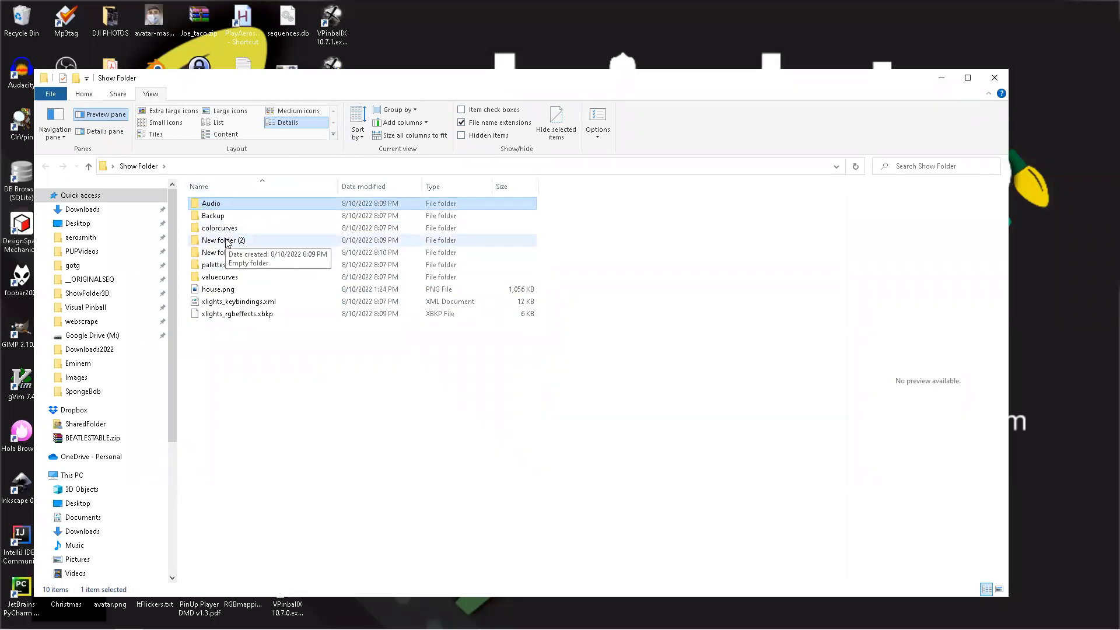
# Rename the second new folder in Show Folder as Video.
pyautogui.click(226, 242)
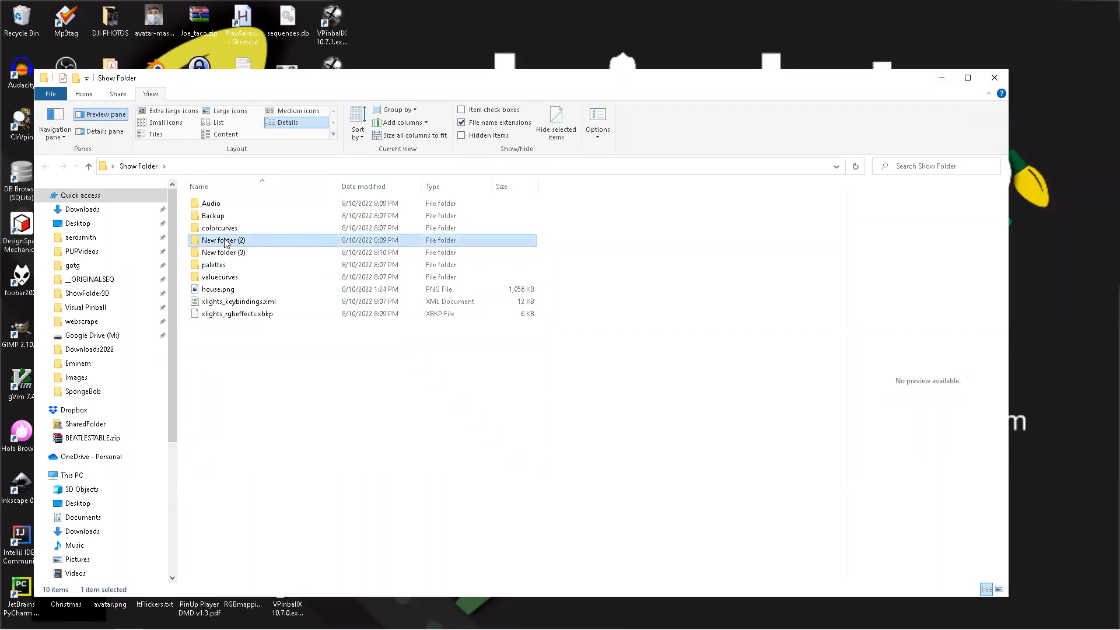
pyautogui.click(227, 241)
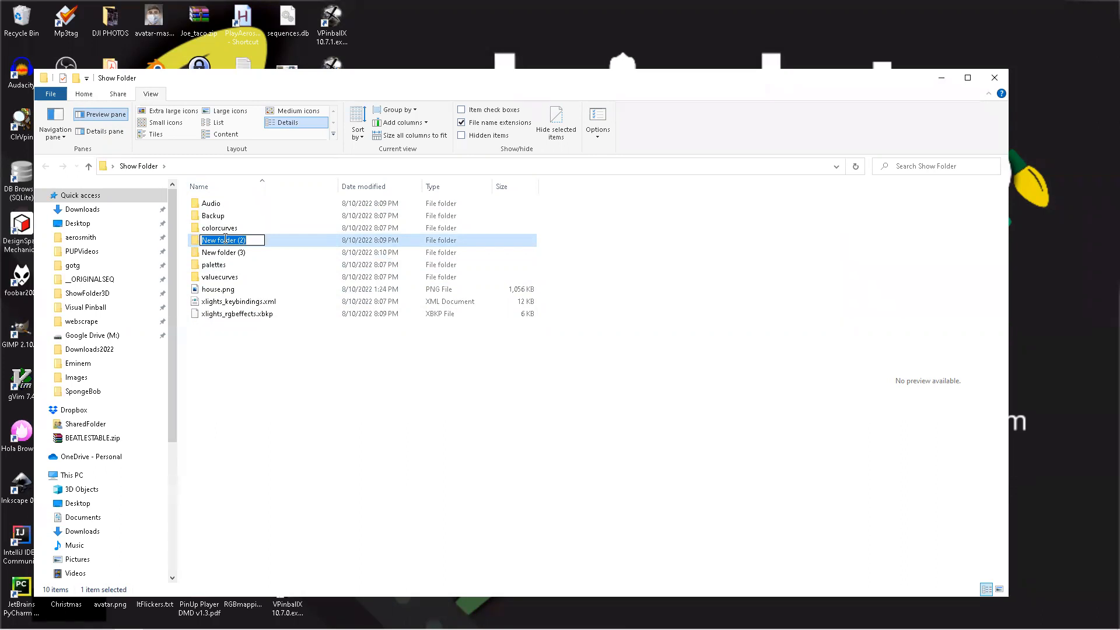
pyautogui.write('Video')
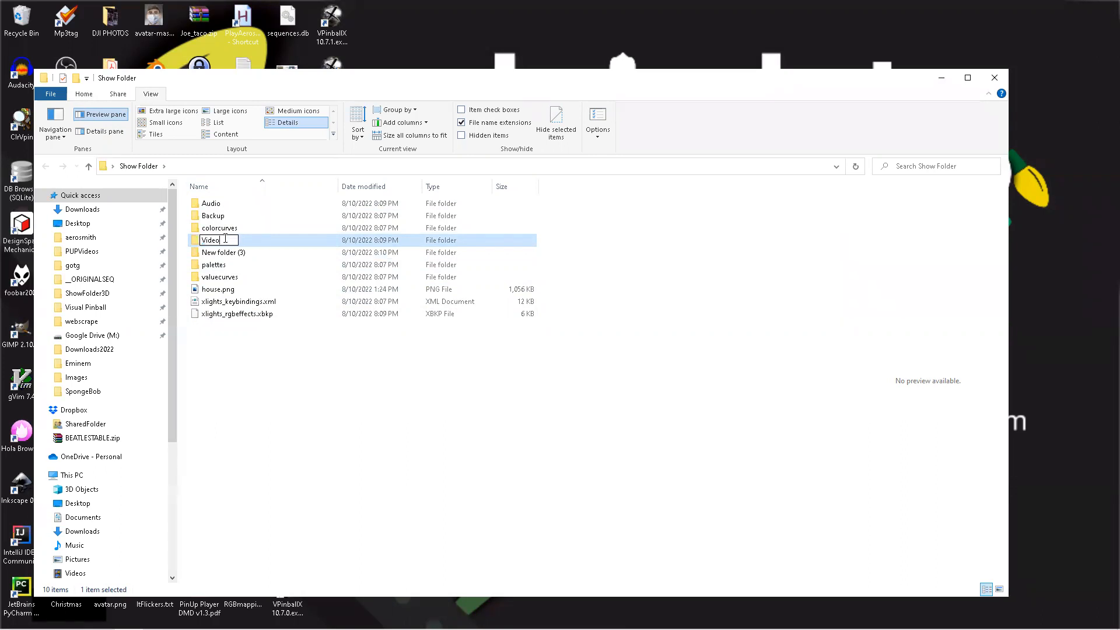
pyautogui.press('Escape')
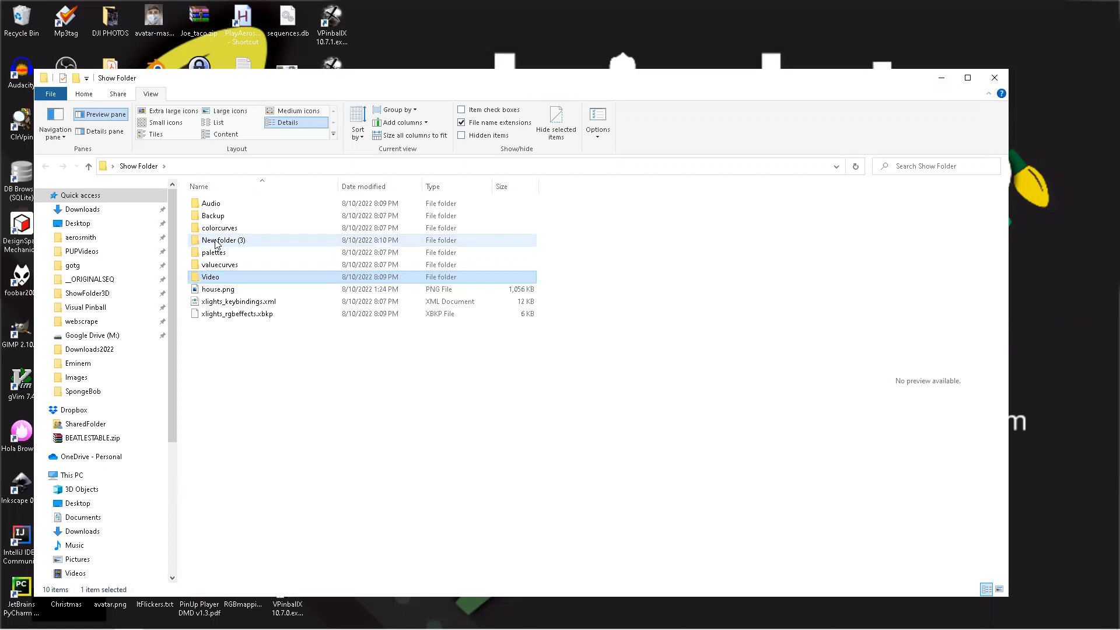
# Rename the remaining new folder in Show Folder as Imported Sequences.
pyautogui.doubleClick(216, 243)
pyautogui.click(43, 167)
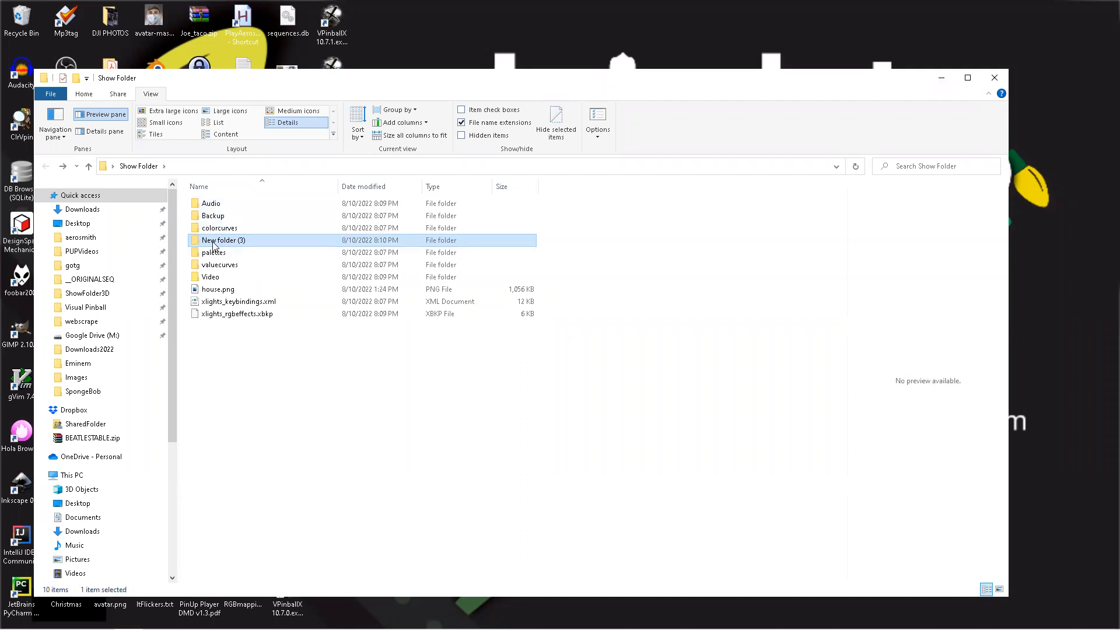
pyautogui.rightClick(214, 244)
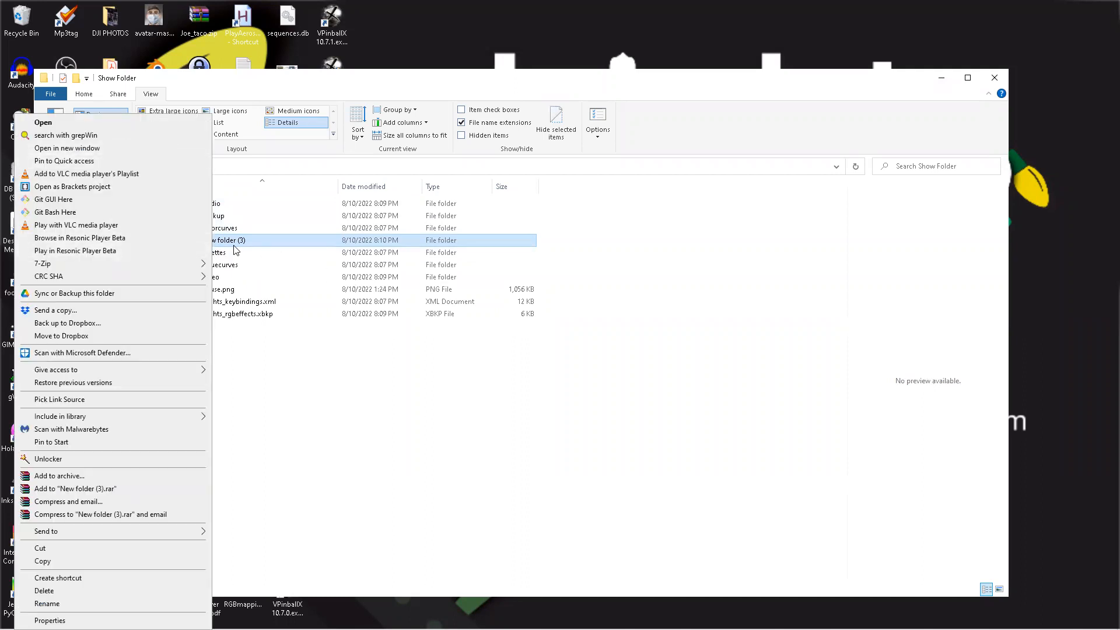
pyautogui.click(229, 244)
pyautogui.write('Imported')
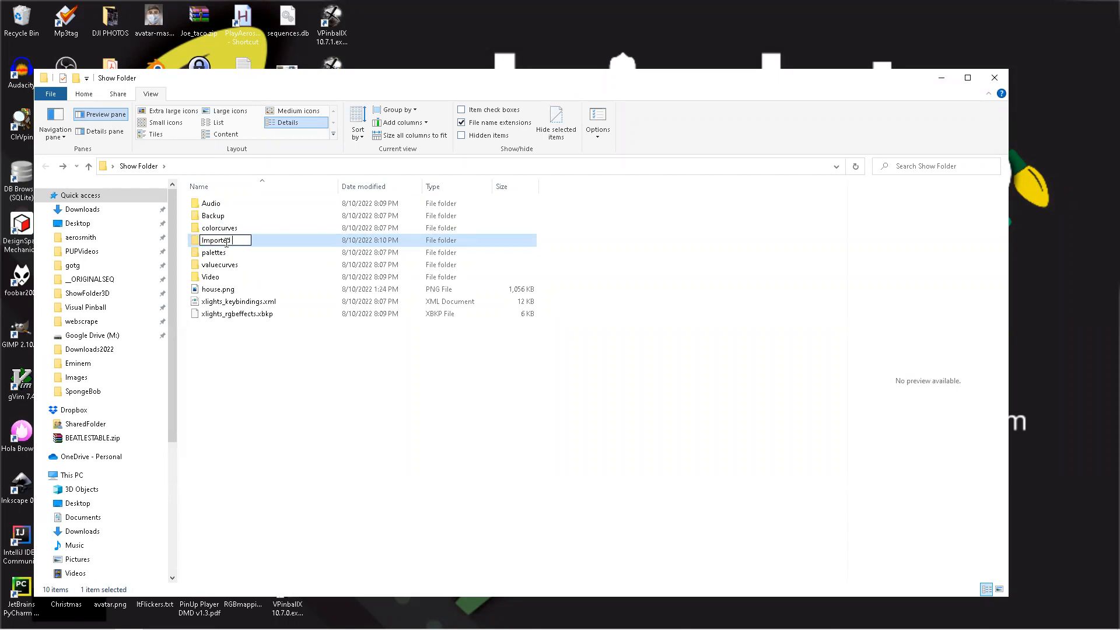
pyautogui.write(' Sequences')
pyautogui.press('Escape')
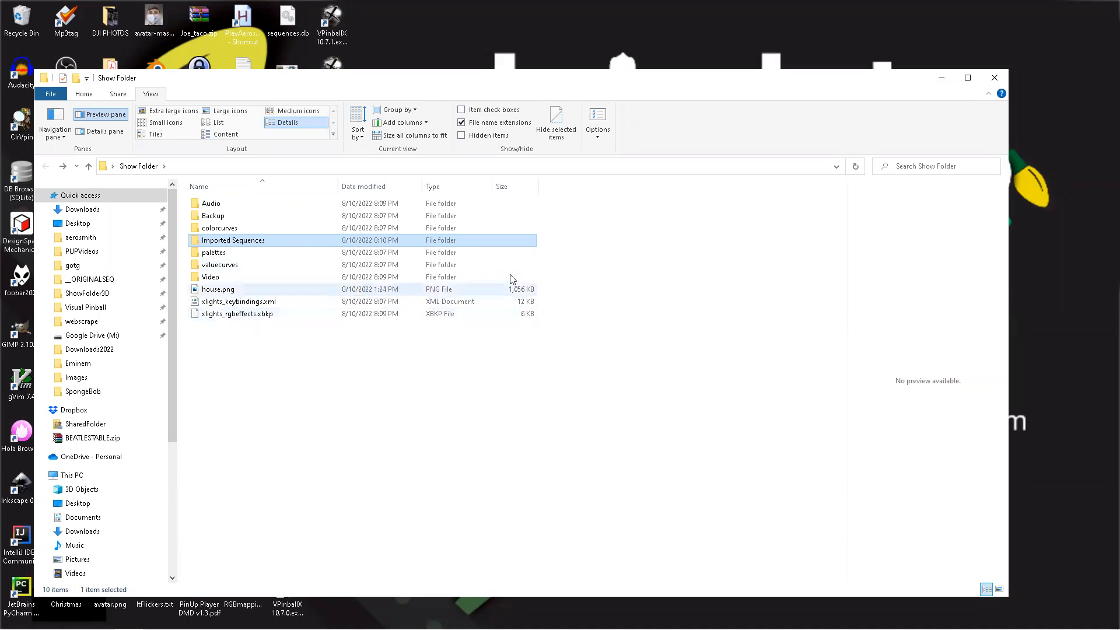
# Switch to xLights, set house.png from Show Folder as the layout's background image and enable Fill.
pyautogui.click(942, 78)
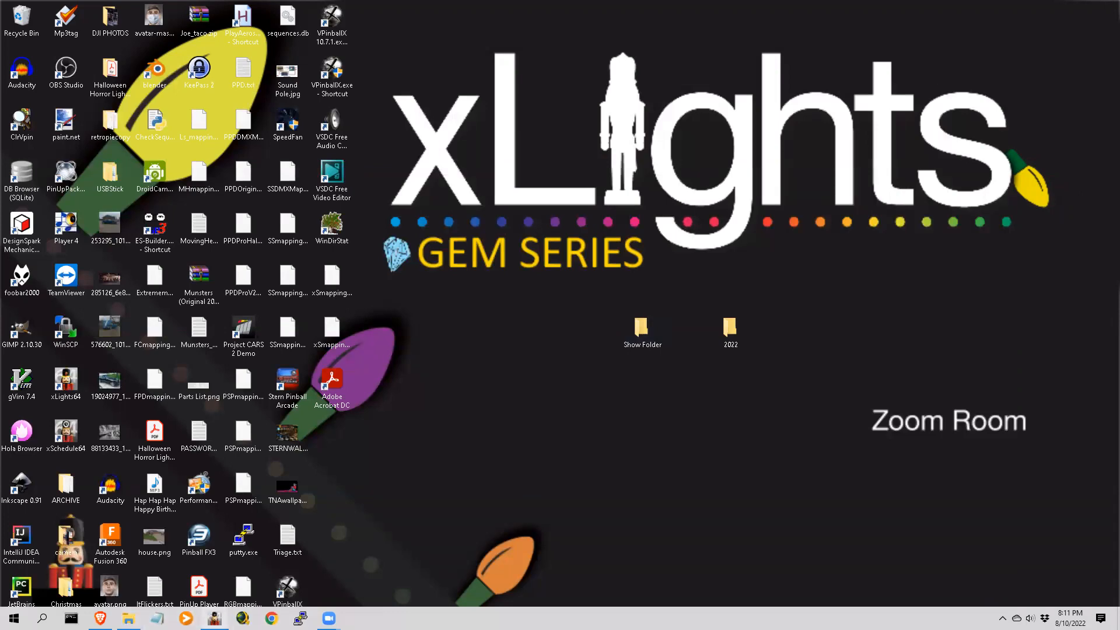
pyautogui.click(215, 618)
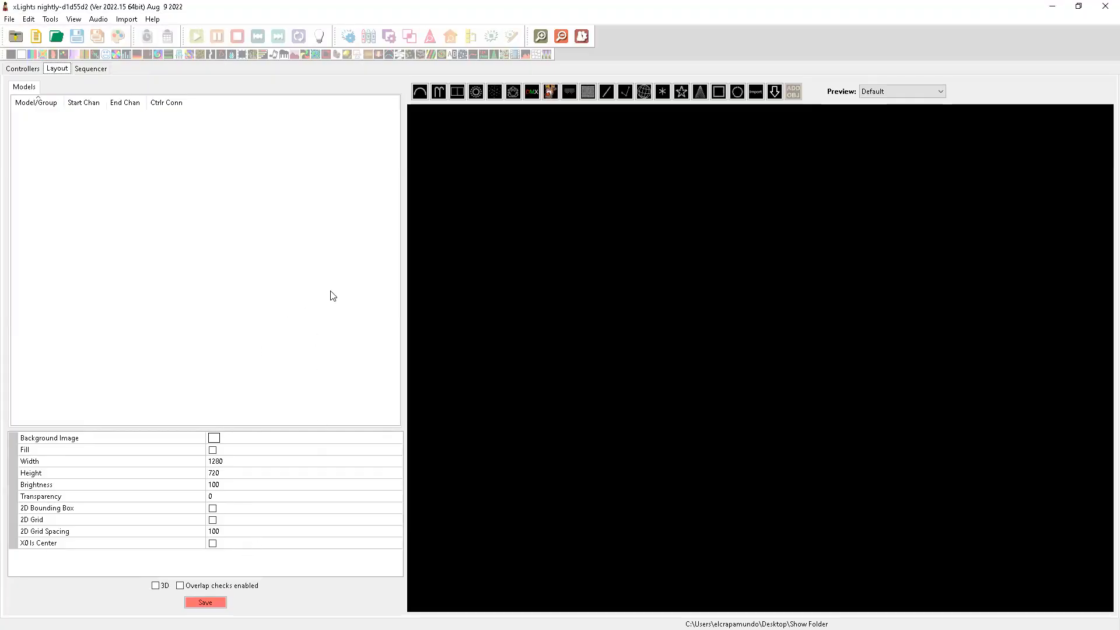
pyautogui.click(216, 439)
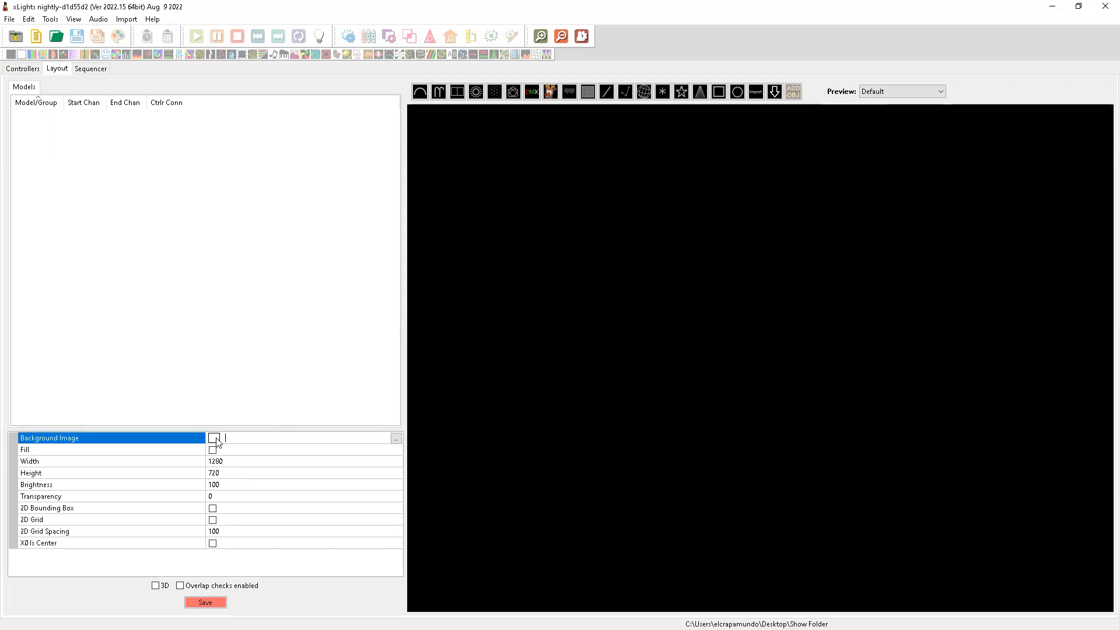
pyautogui.click(396, 439)
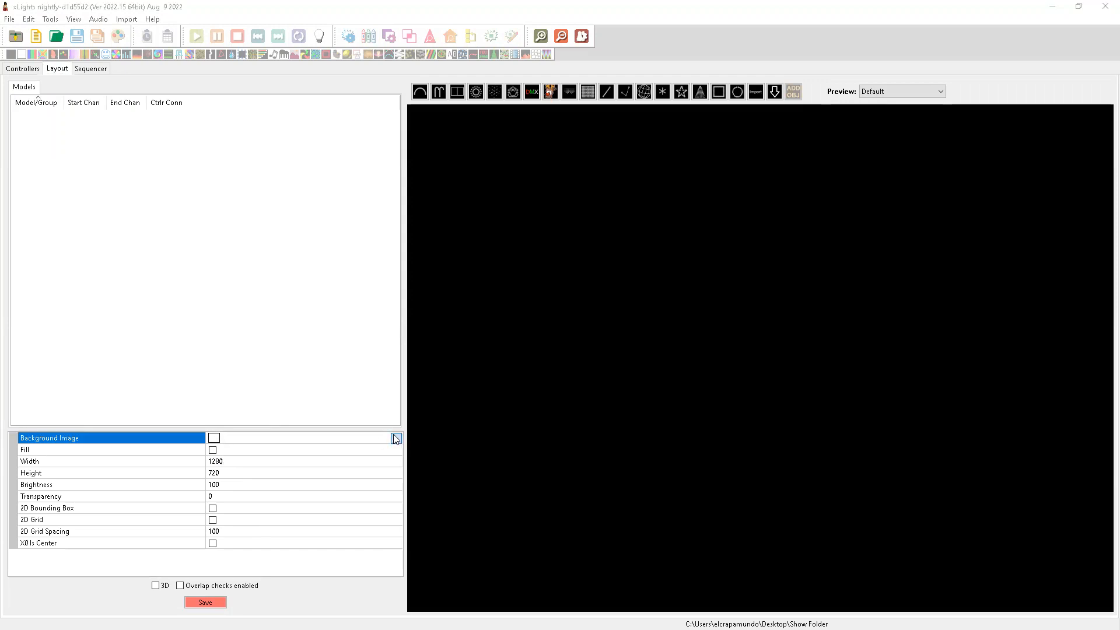
pyautogui.click(219, 200)
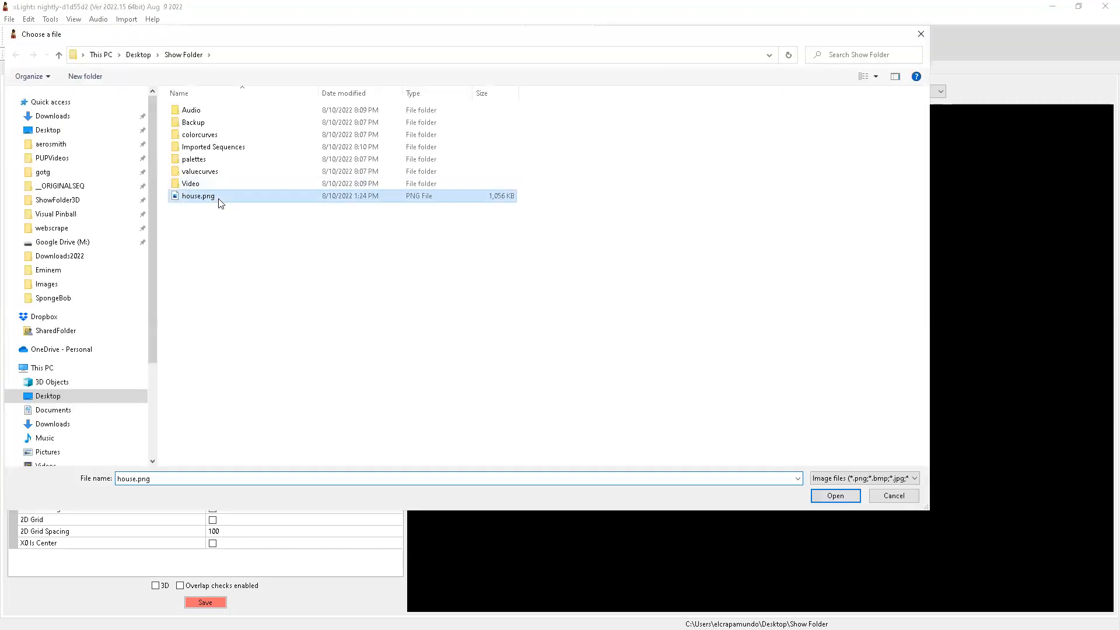
pyautogui.click(836, 495)
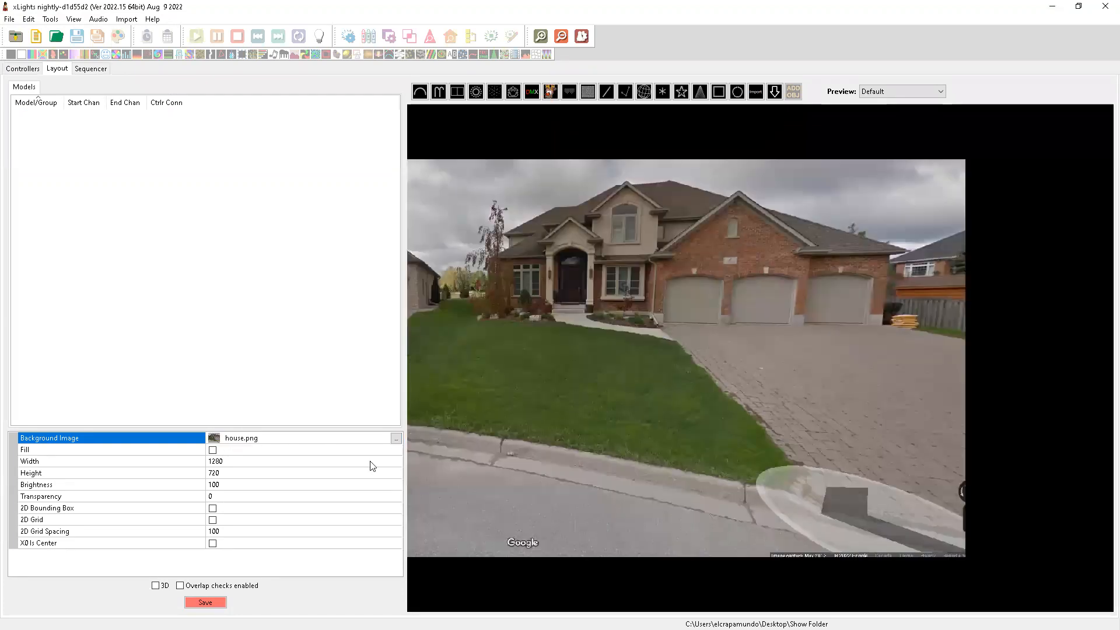
pyautogui.click(212, 450)
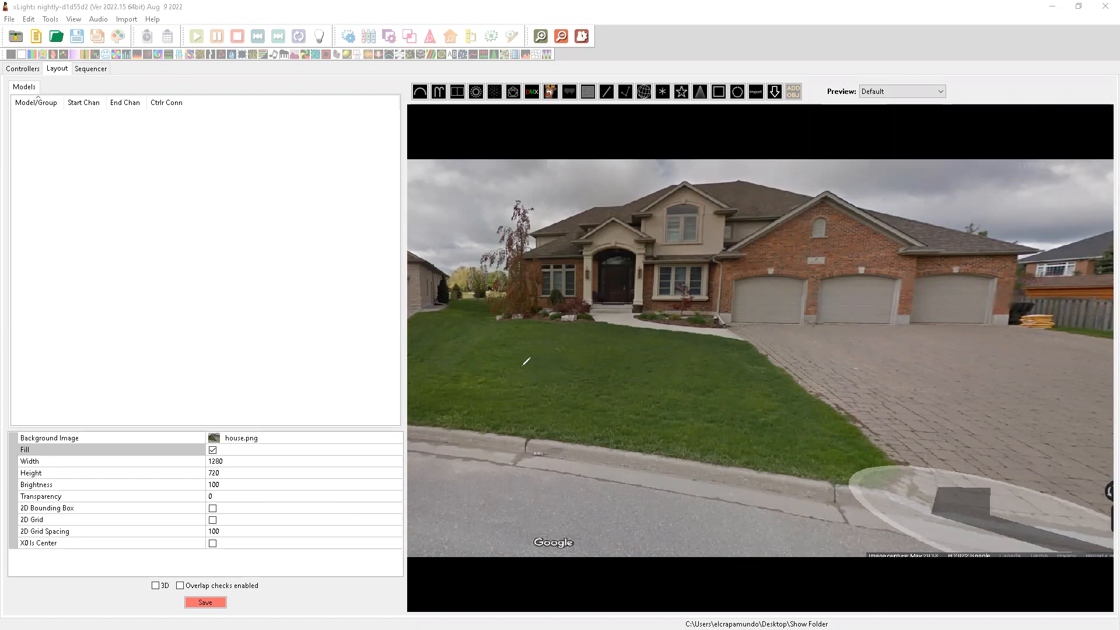
pyautogui.moveTo(468, 409); pyautogui.dragTo(532, 429)
pyautogui.moveTo(507, 365); pyautogui.dragTo(552, 372)
pyautogui.moveTo(526, 328); pyautogui.dragTo(588, 323)
pyautogui.moveTo(646, 424); pyautogui.dragTo(704, 433)
pyautogui.moveTo(668, 390); pyautogui.dragTo(690, 397)
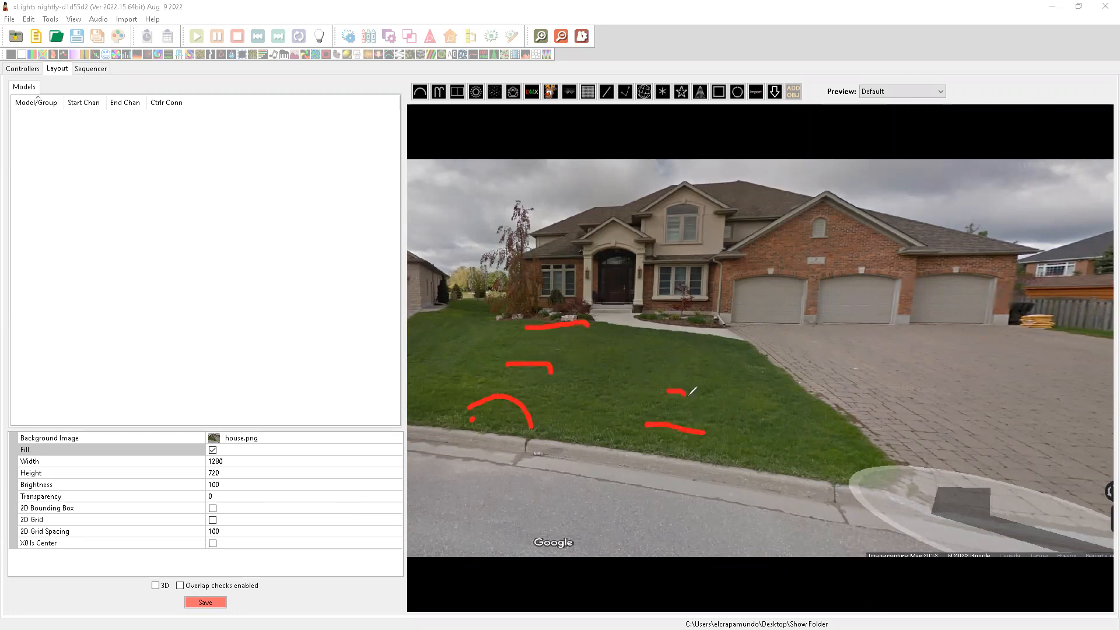
pyautogui.moveTo(669, 361)
pyautogui.mouseDown()
pyautogui.moveTo(691, 361)
pyautogui.moveTo(697, 329)
pyautogui.mouseUp()
pyautogui.press('Escape')
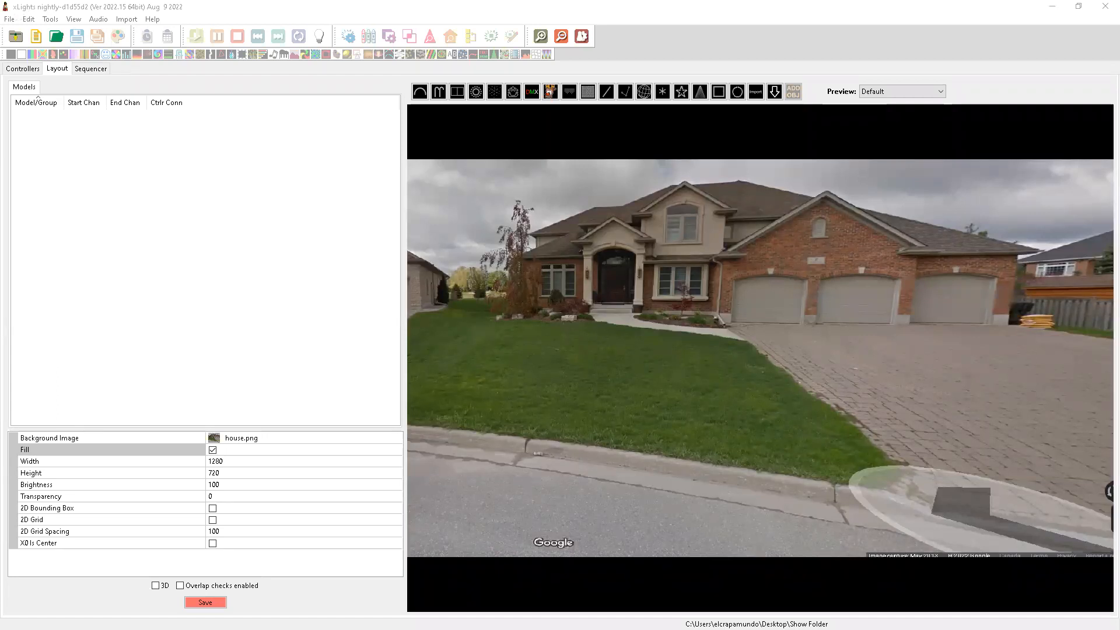
# Review the Backup, View, Effects Grid, Sequences, Output and Other preferences, including the minimum tip levels, and leave without saving changes.
pyautogui.click(10, 19)
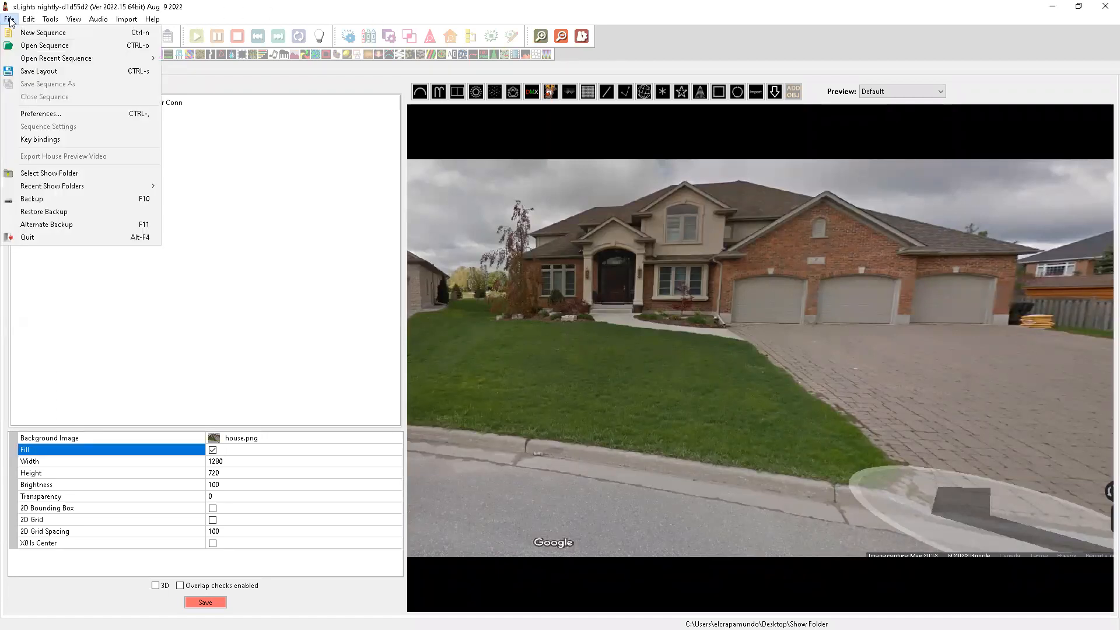
pyautogui.click(53, 119)
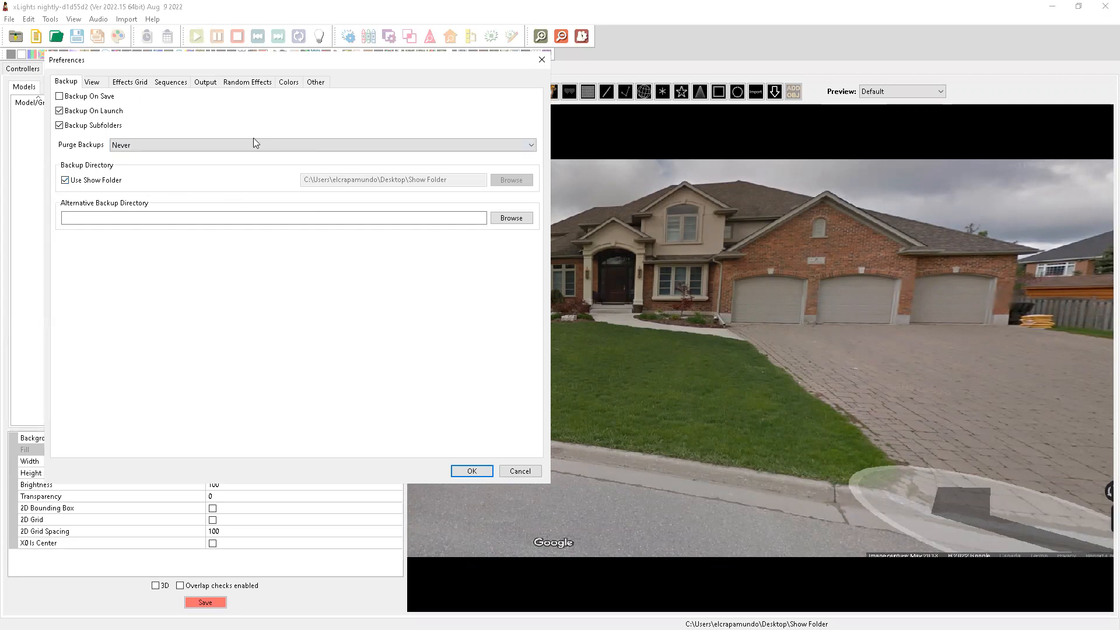
pyautogui.click(94, 82)
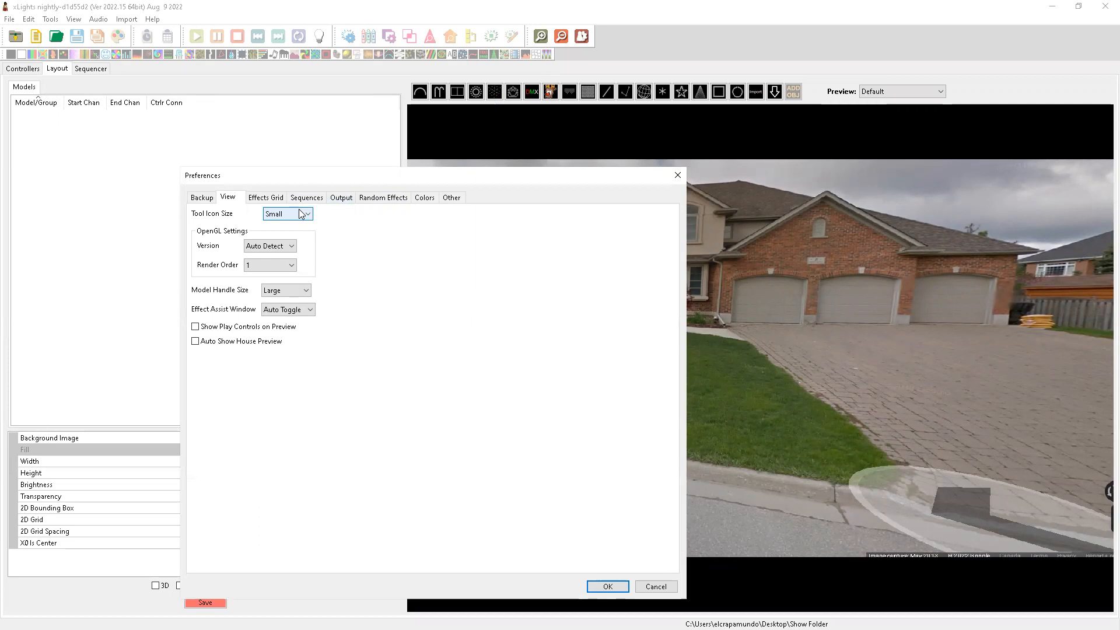
pyautogui.click(276, 199)
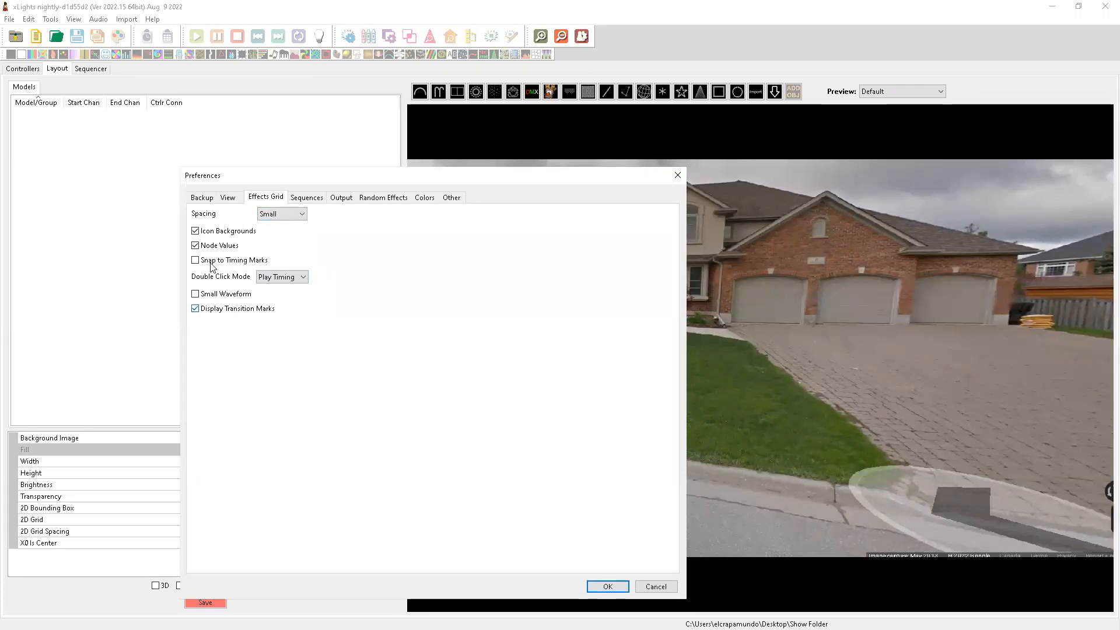
pyautogui.click(308, 198)
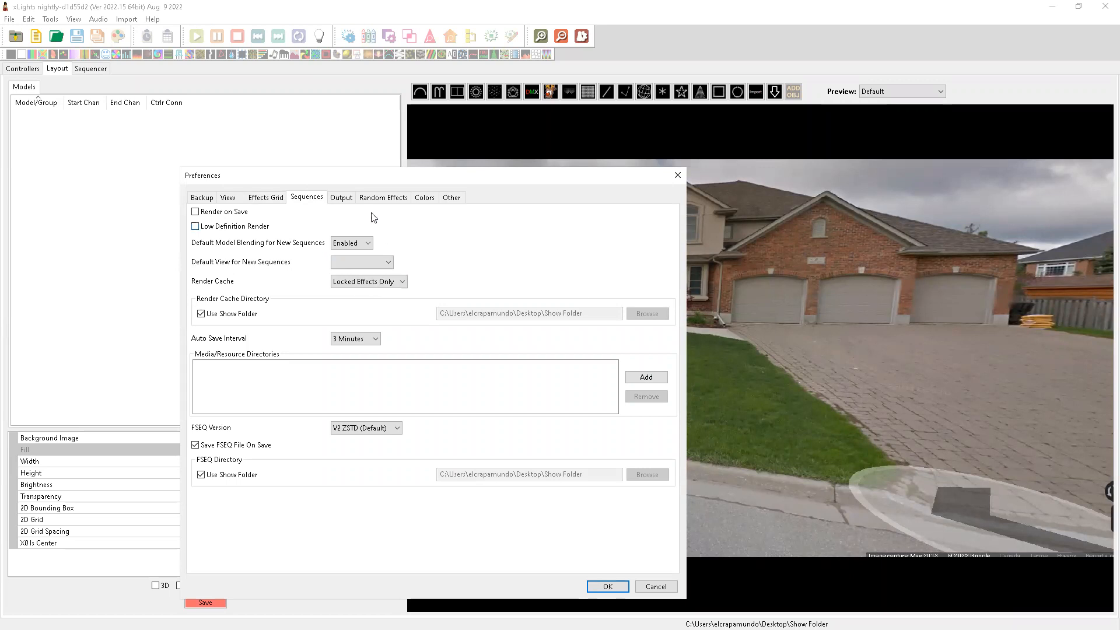
pyautogui.click(350, 200)
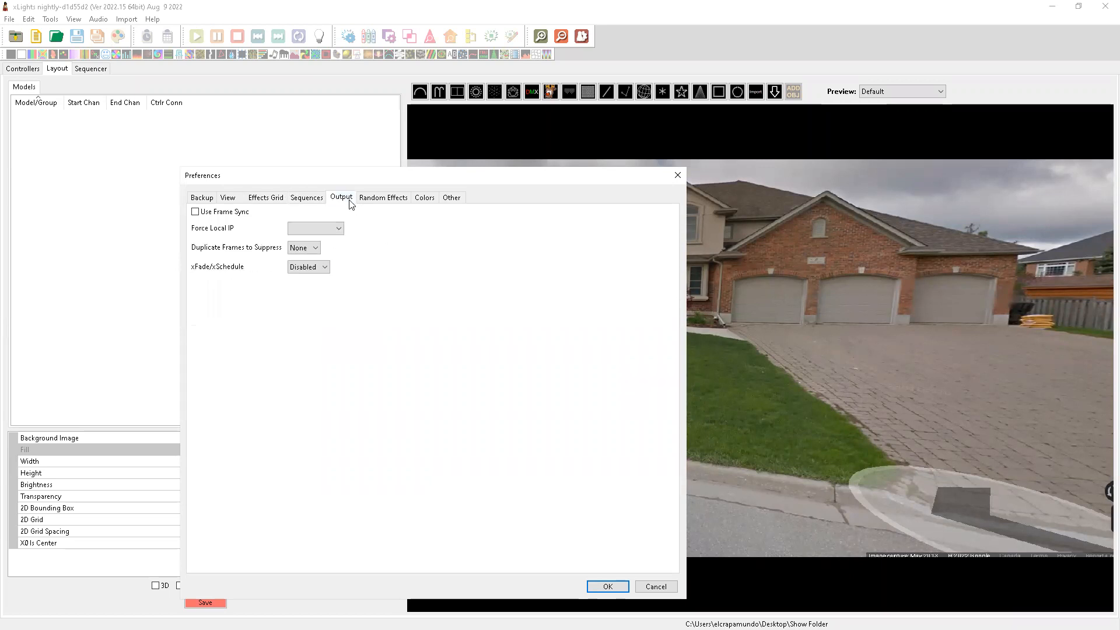
pyautogui.click(449, 199)
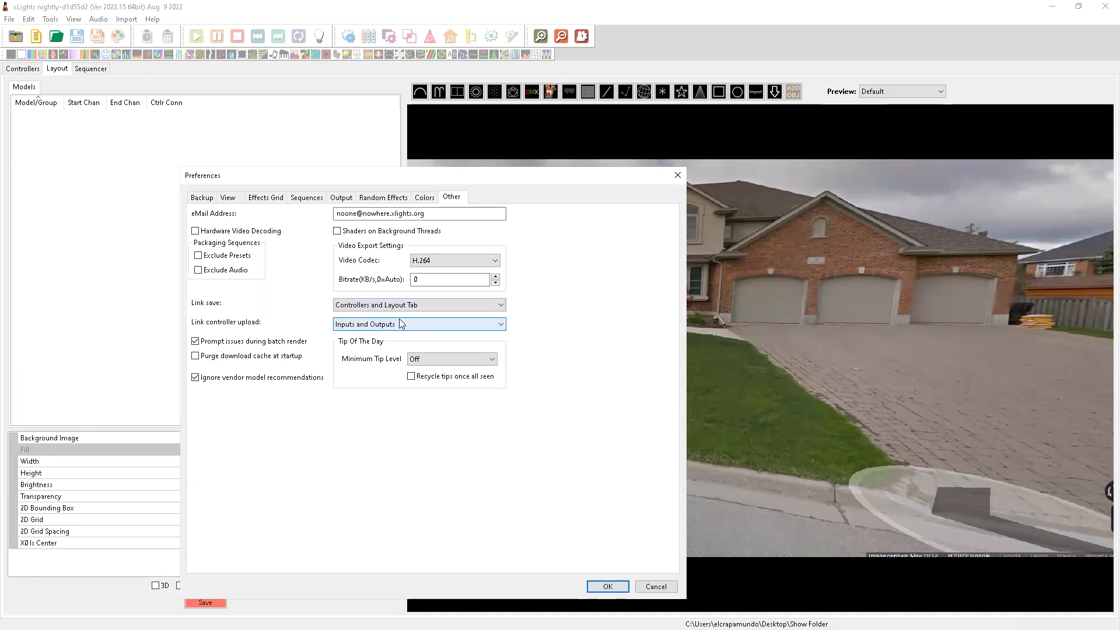
pyautogui.click(417, 362)
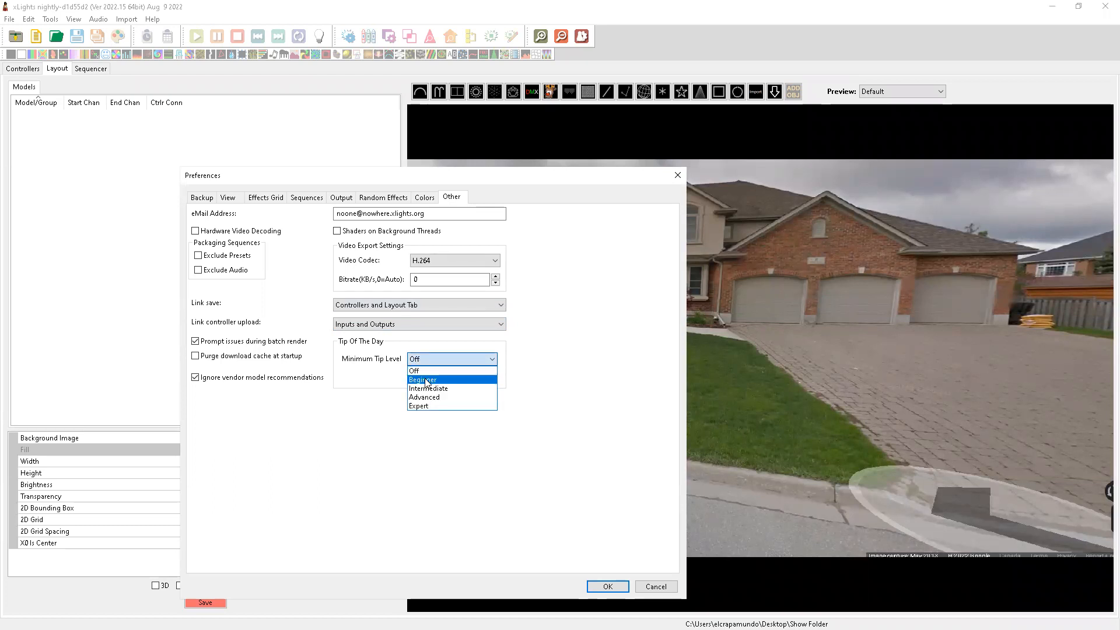
pyautogui.click(371, 375)
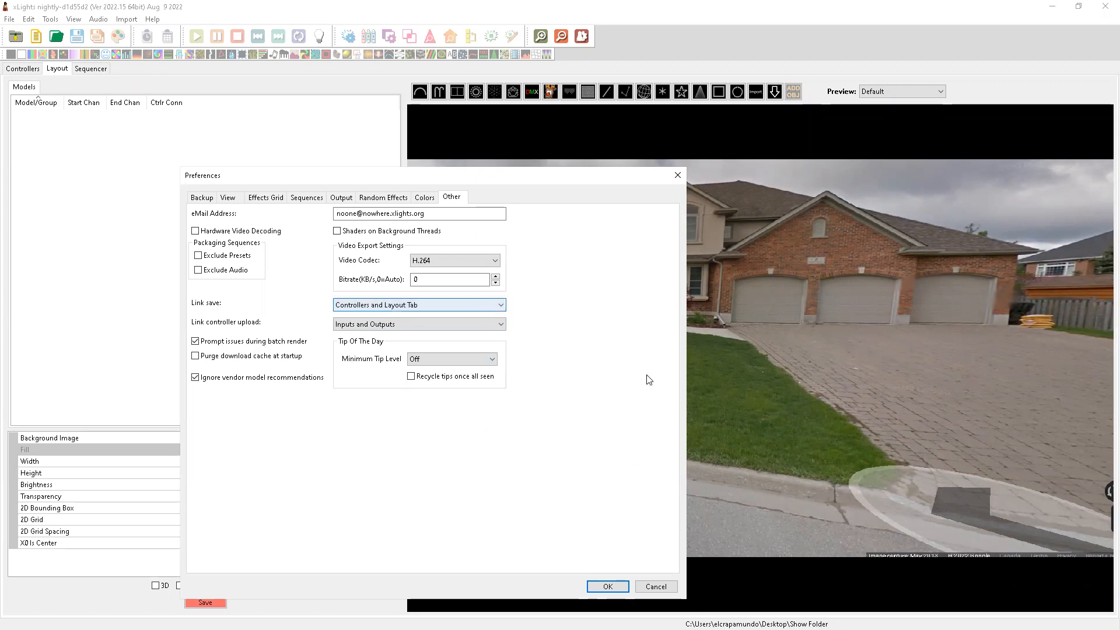
pyautogui.click(655, 586)
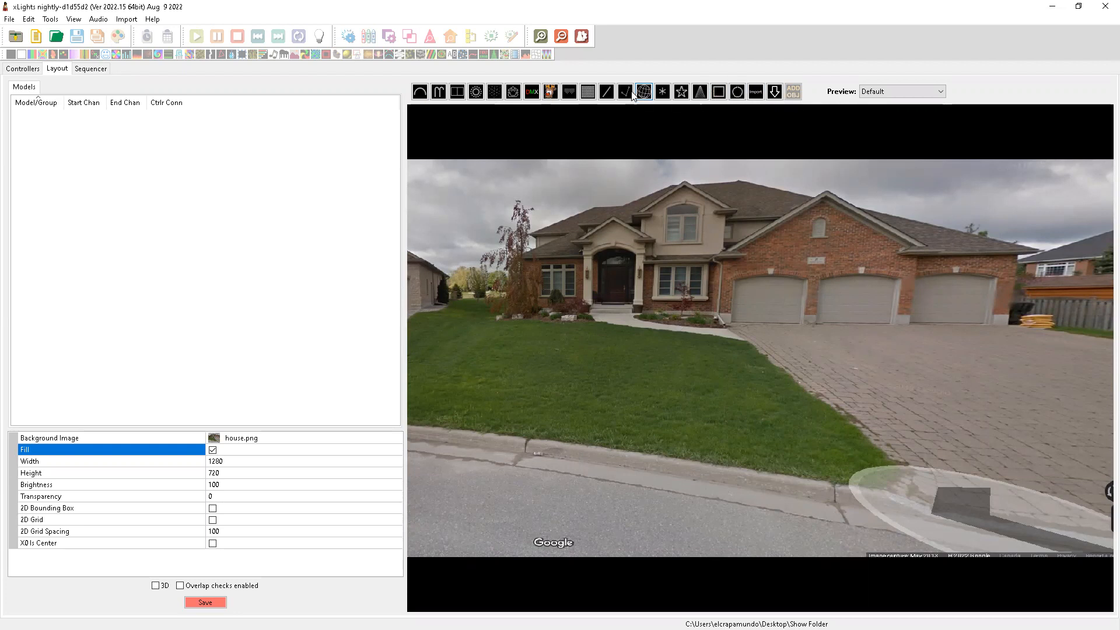
# Draw two Single Line models bordering the lawn, one along the driveway edge and one along the curb.
pyautogui.click(606, 94)
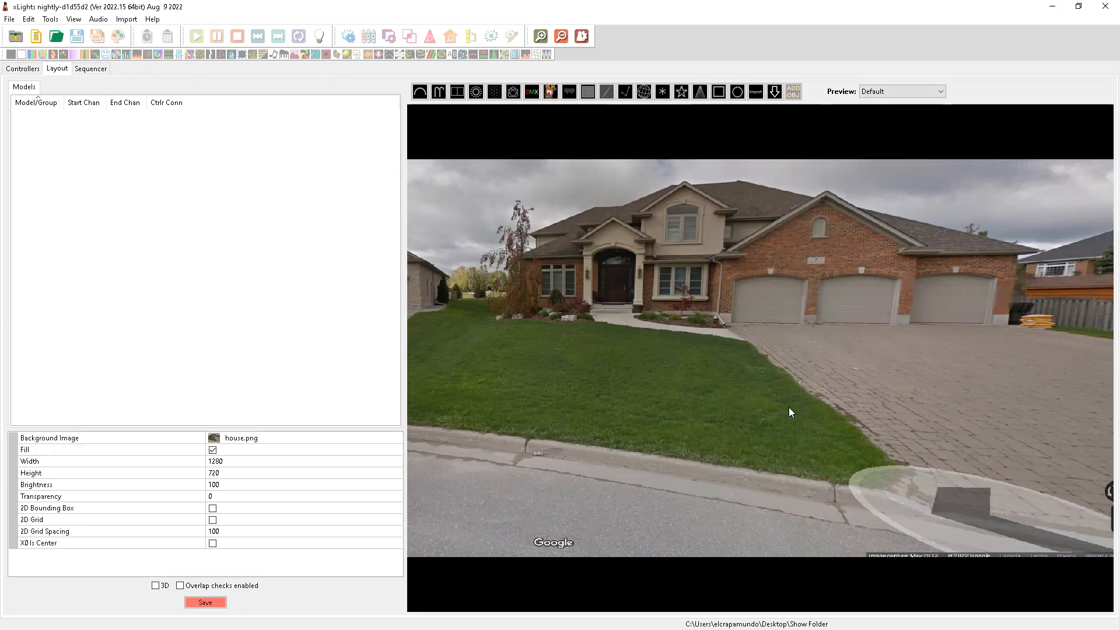
pyautogui.moveTo(912, 482); pyautogui.dragTo(751, 342)
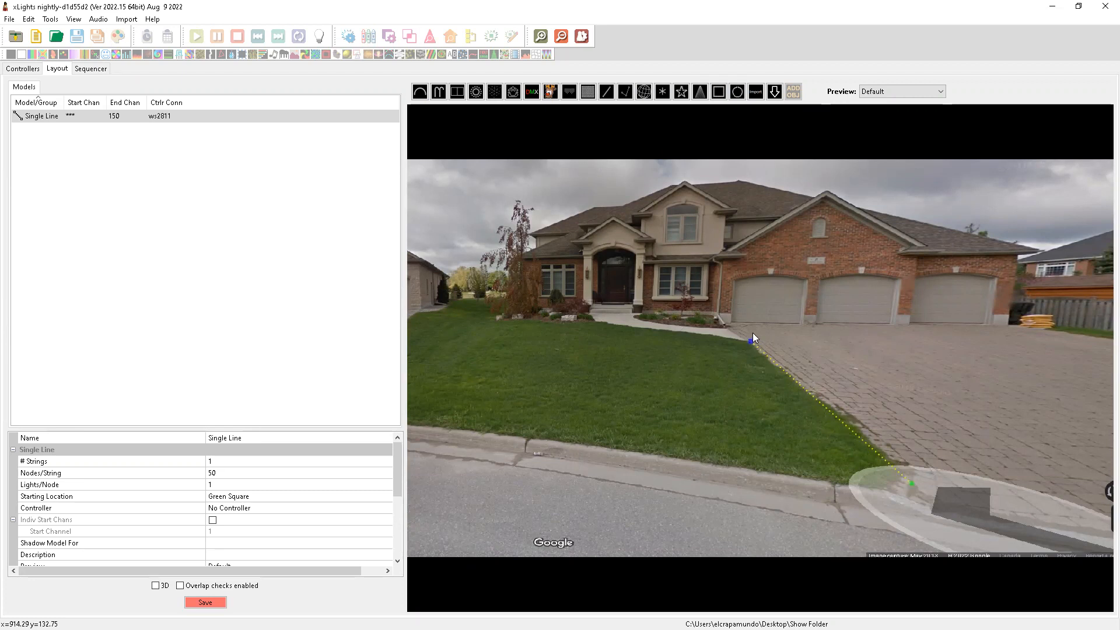
pyautogui.moveTo(491, 419); pyautogui.dragTo(491, 419)
pyautogui.click(607, 92)
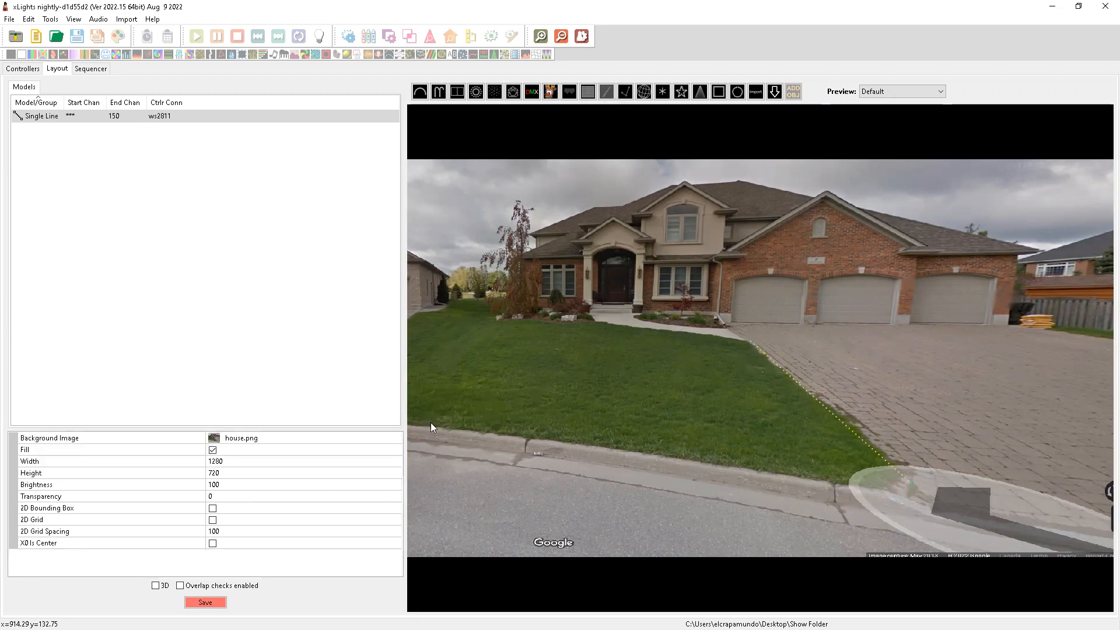
pyautogui.moveTo(419, 412); pyautogui.dragTo(869, 474)
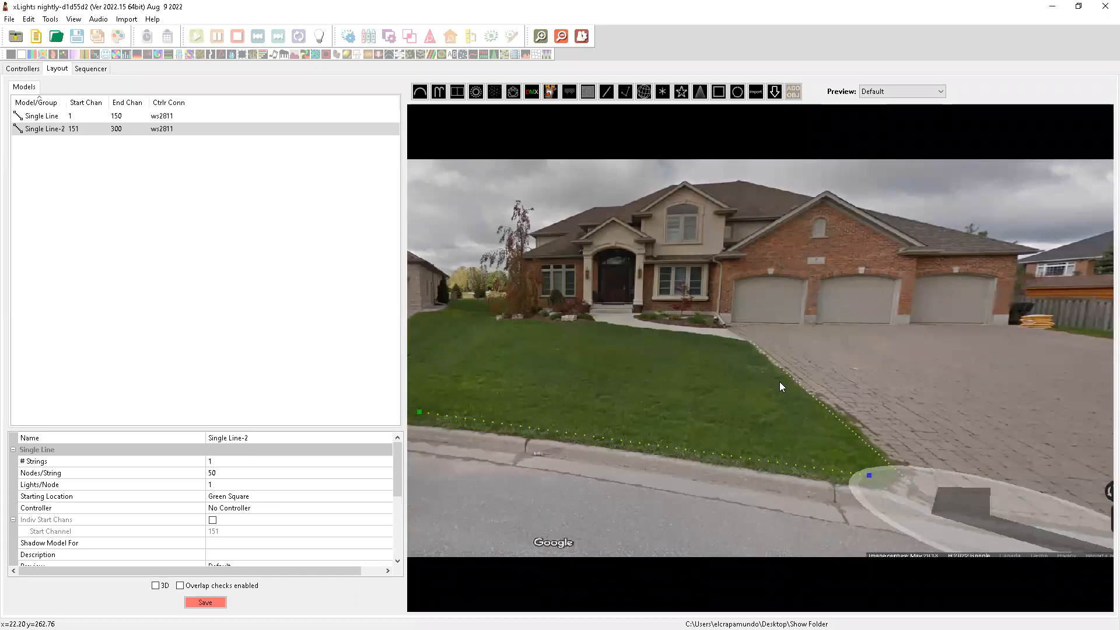
# Draw three upright Single Line models on the house: at its left corner, beside the garage's left side, and at the garage's right corner.
pyautogui.click(607, 93)
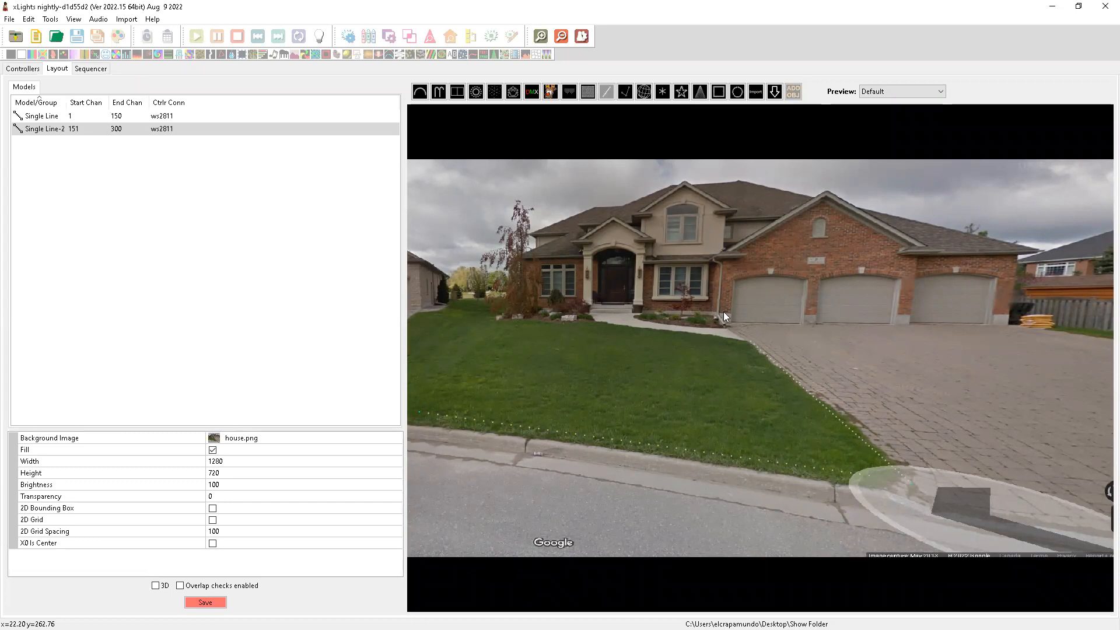
pyautogui.moveTo(521, 309); pyautogui.dragTo(523, 261)
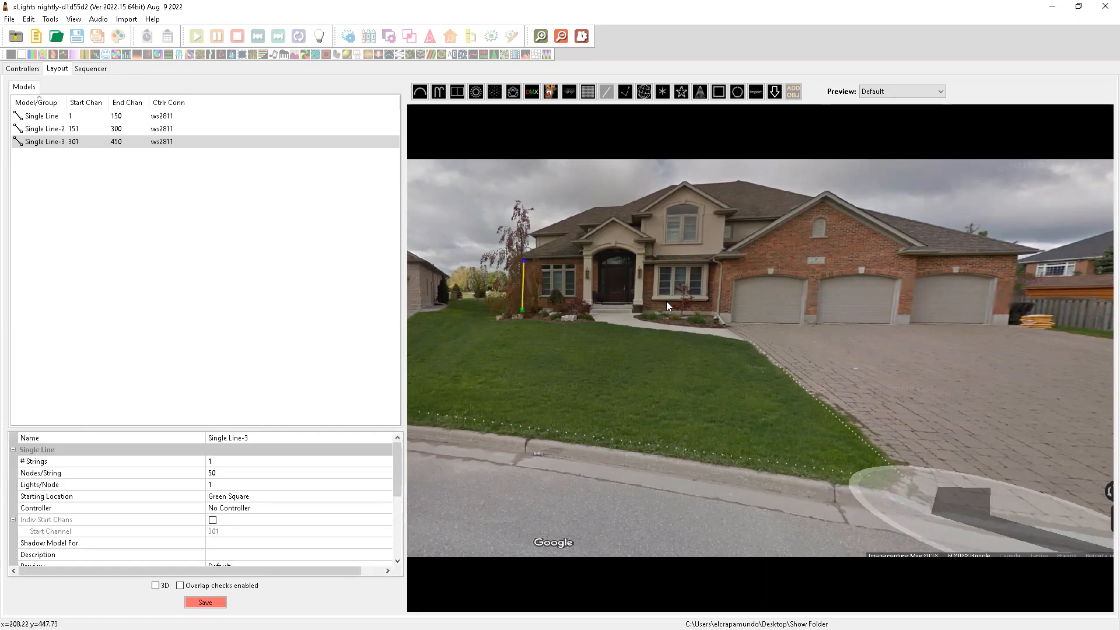
pyautogui.moveTo(717, 317); pyautogui.dragTo(721, 266)
pyautogui.moveTo(1009, 321); pyautogui.dragTo(1016, 256)
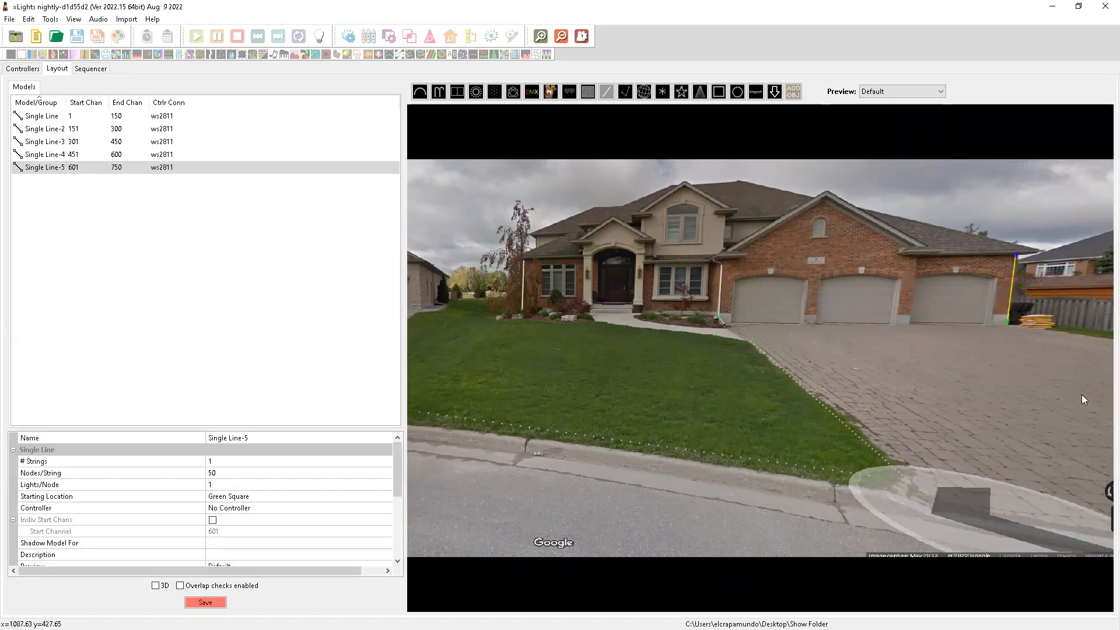
pyautogui.click(1101, 422)
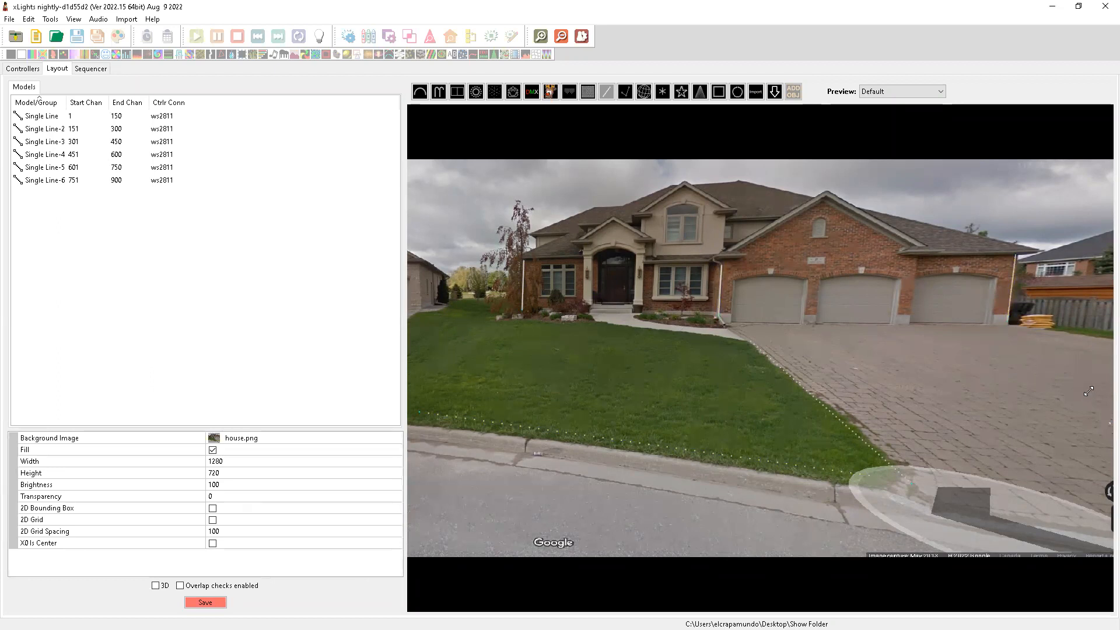
pyautogui.click(1044, 335)
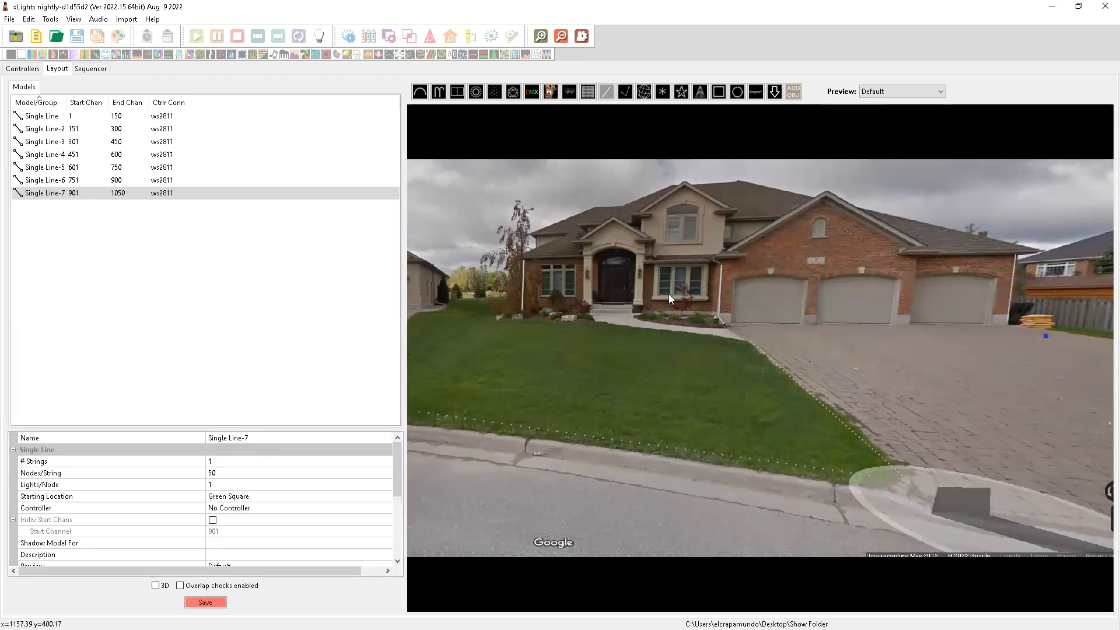
pyautogui.click(607, 93)
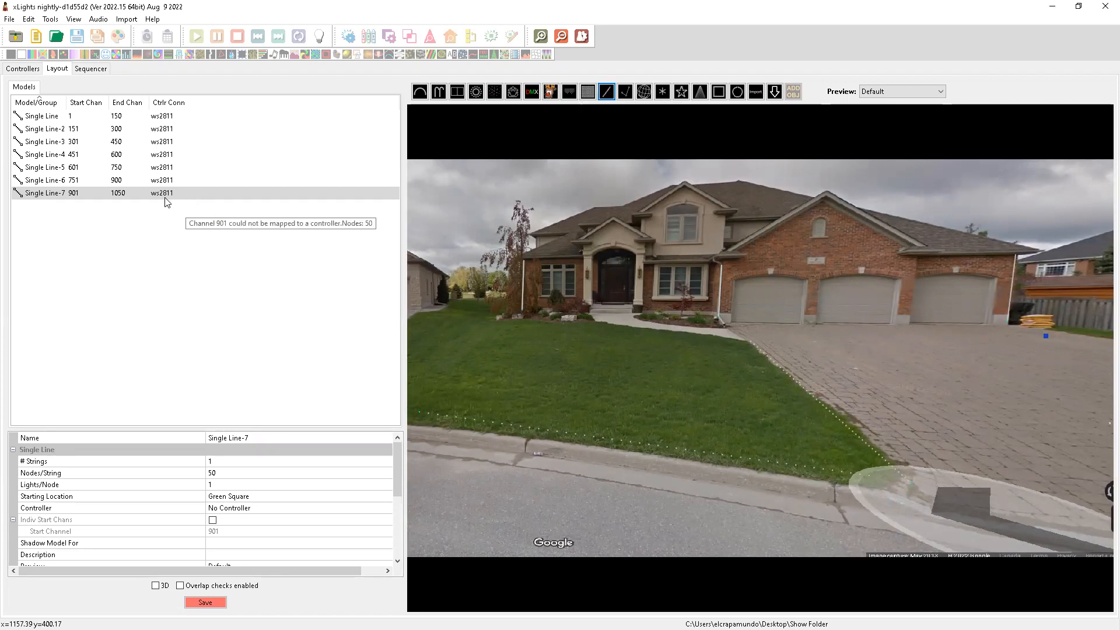
pyautogui.click(144, 197)
pyautogui.press('Delete')
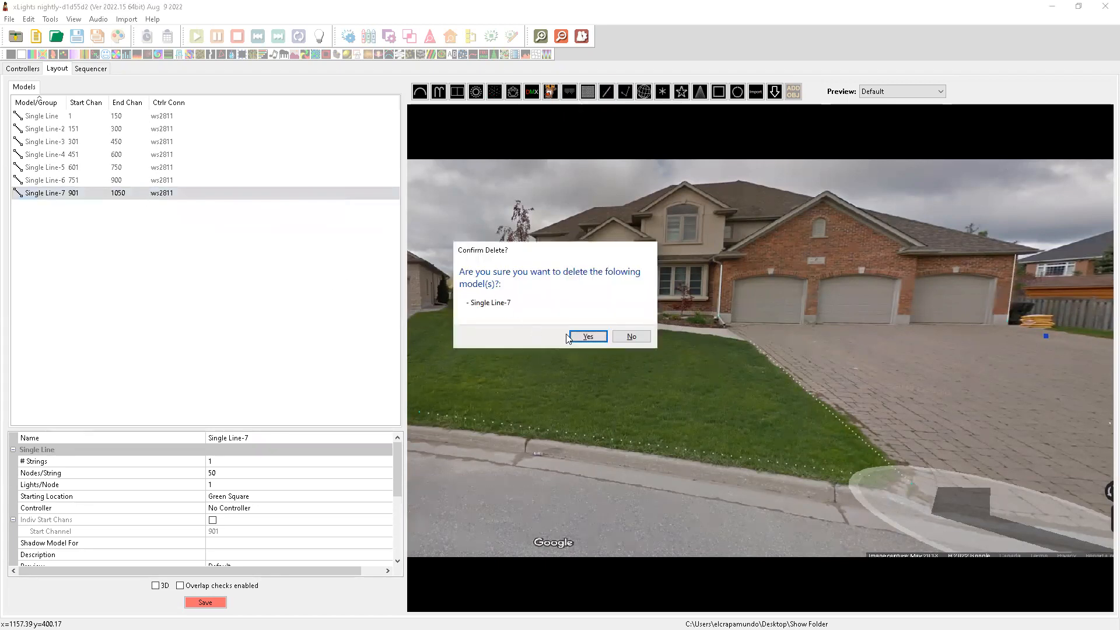
pyautogui.click(585, 337)
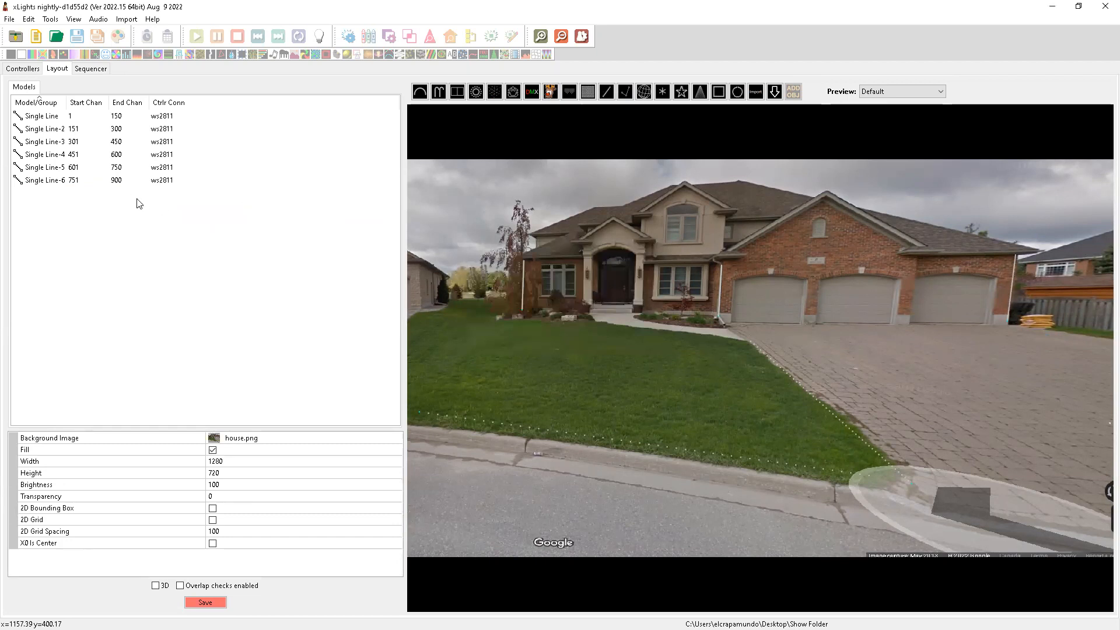
# Delete the stray Single Line-6 model and draw a Single Line along the driveway's far right edge up to the garage corner.
pyautogui.click(114, 183)
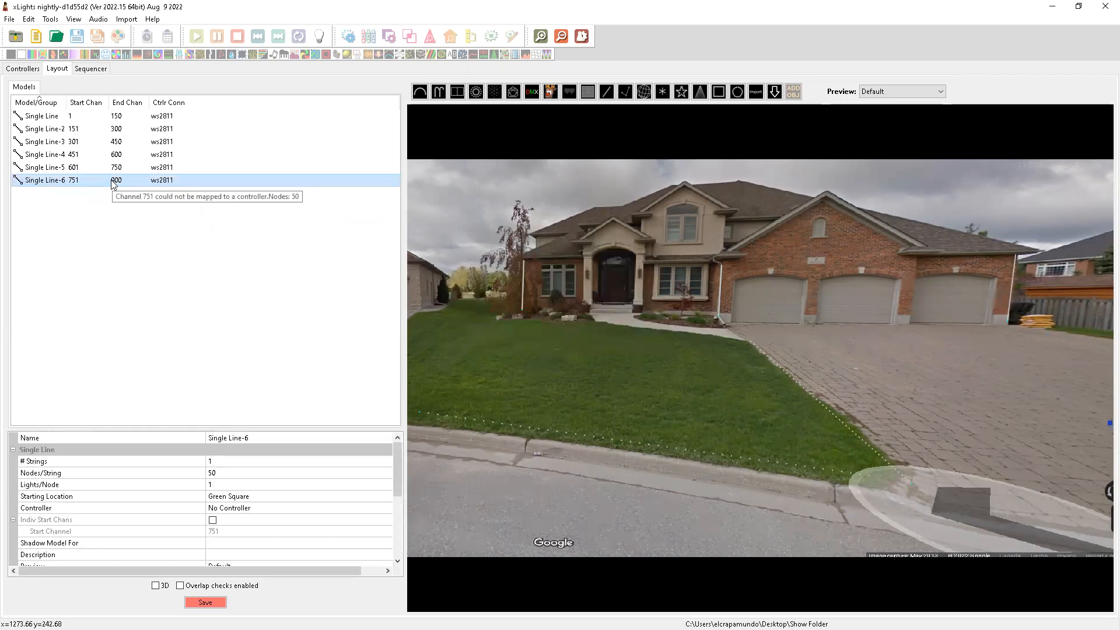
pyautogui.press('Delete')
pyautogui.click(588, 337)
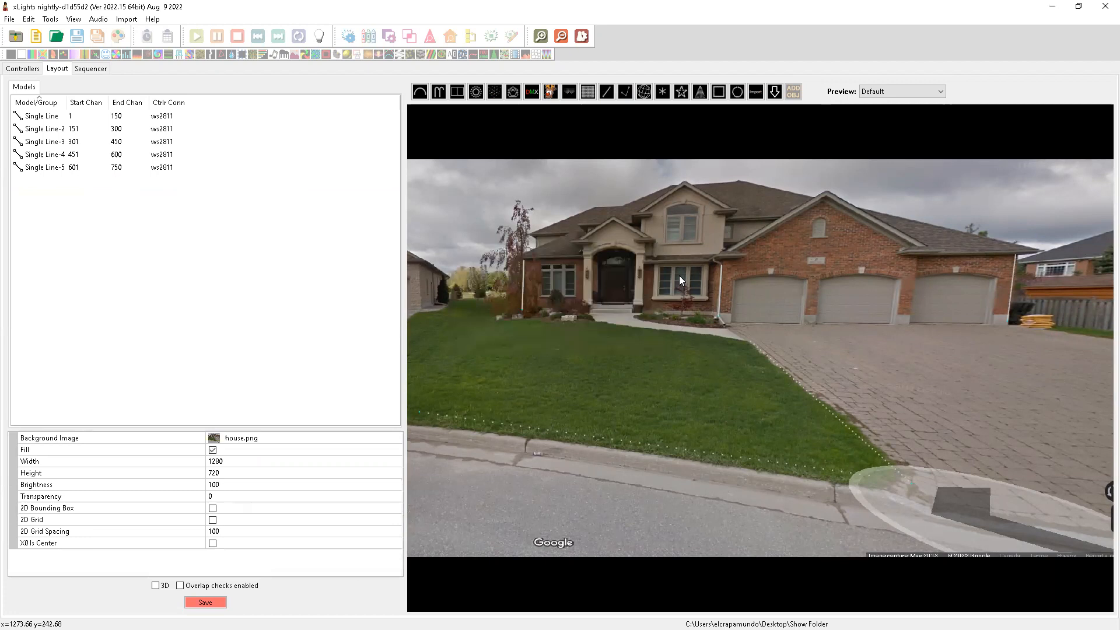
pyautogui.click(606, 92)
pyautogui.moveTo(1106, 388); pyautogui.dragTo(1011, 327)
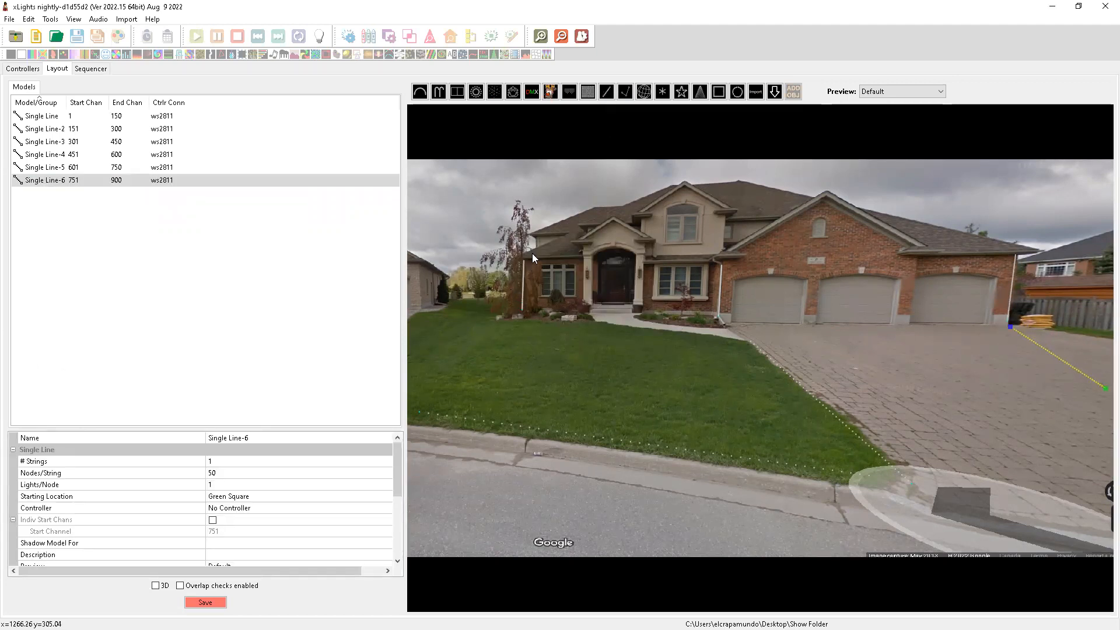
# Draw three horizontal Single Line models along the eaves: left of the entrance, right of the entrance, and above the rightmost garage door.
pyautogui.click(605, 92)
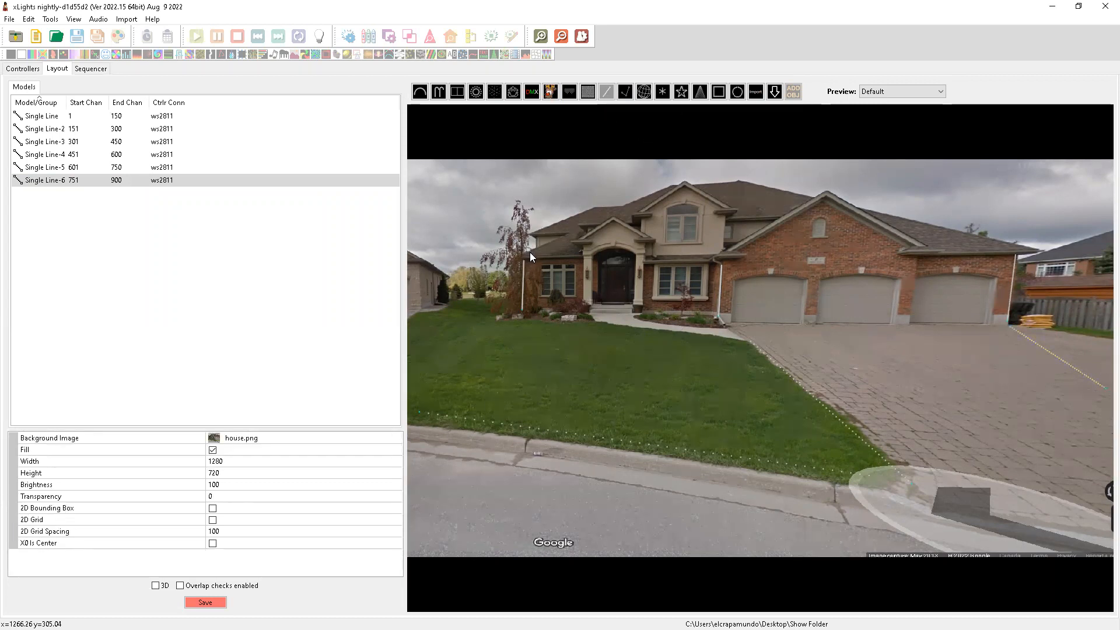
pyautogui.moveTo(529, 255); pyautogui.dragTo(581, 255)
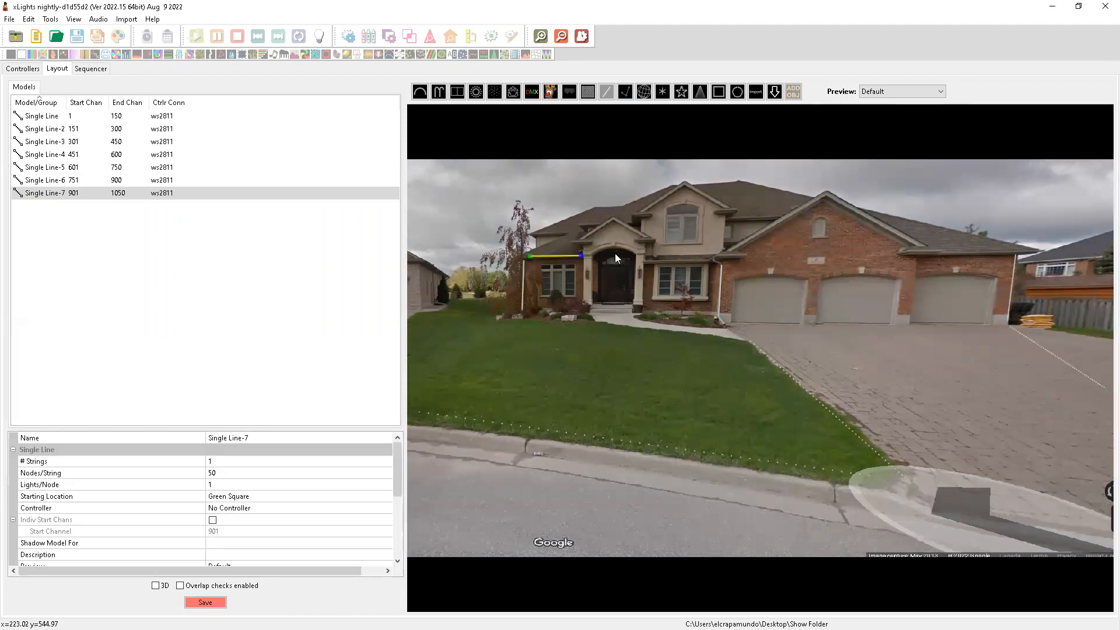
pyautogui.moveTo(648, 258); pyautogui.dragTo(707, 258)
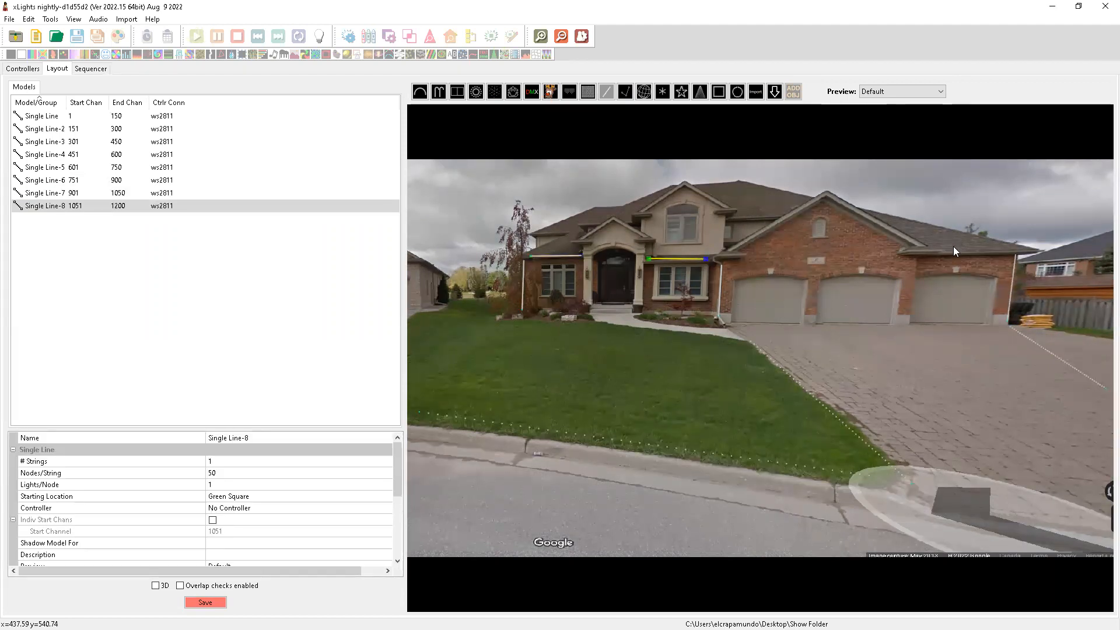
pyautogui.moveTo(951, 253); pyautogui.dragTo(1040, 249)
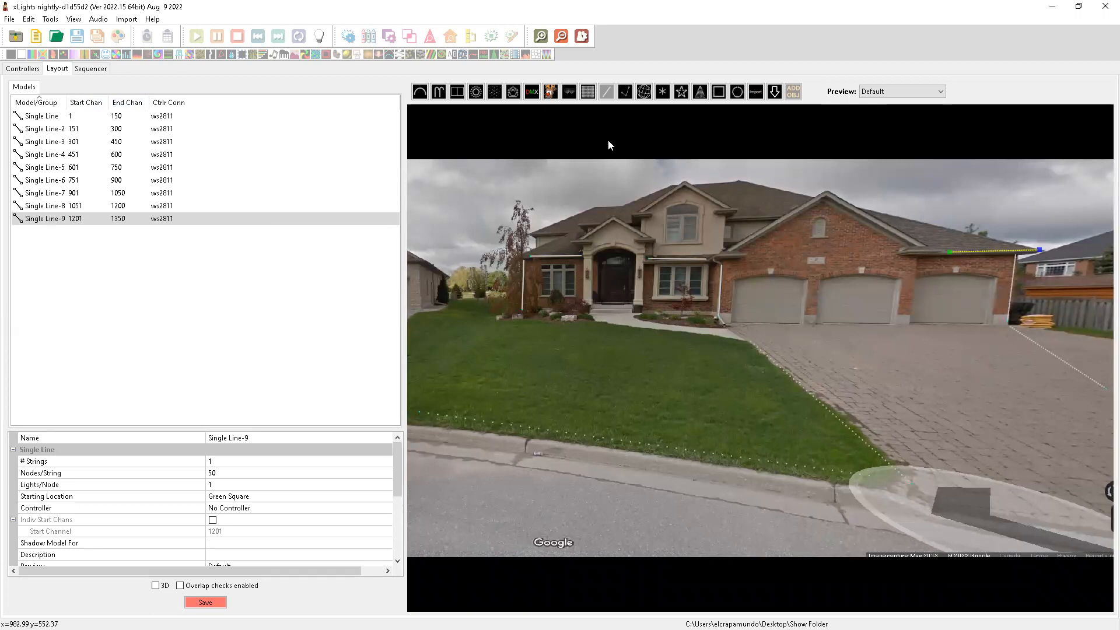
pyautogui.click(606, 93)
# Draw a Poly Line model along the garage gable, from its left eave over the peak to its right eave.
pyautogui.click(626, 94)
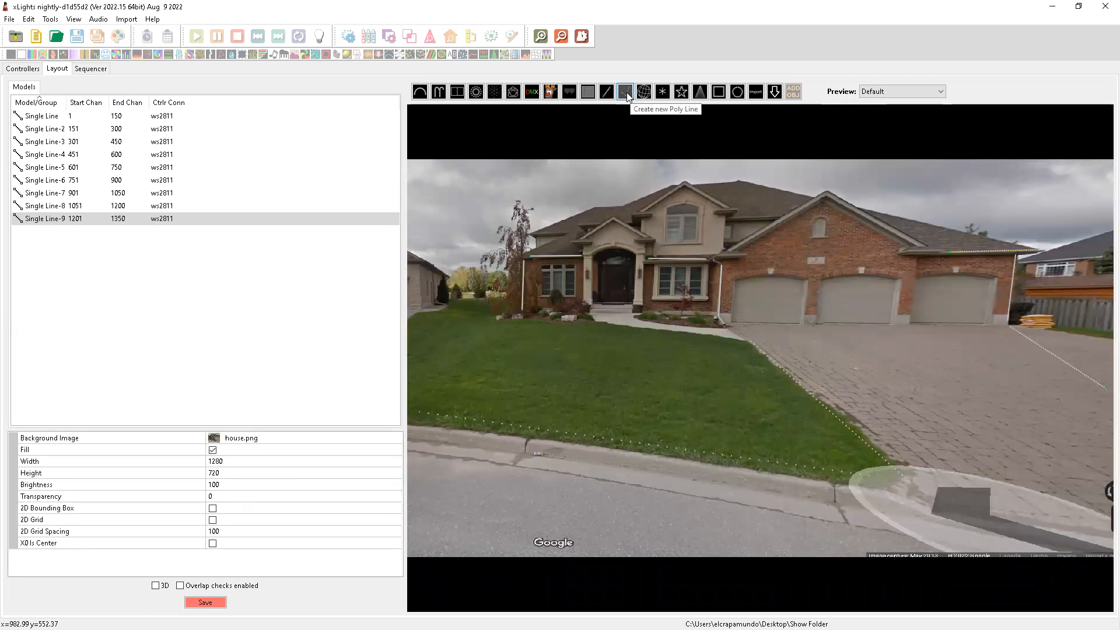
pyautogui.click(727, 251)
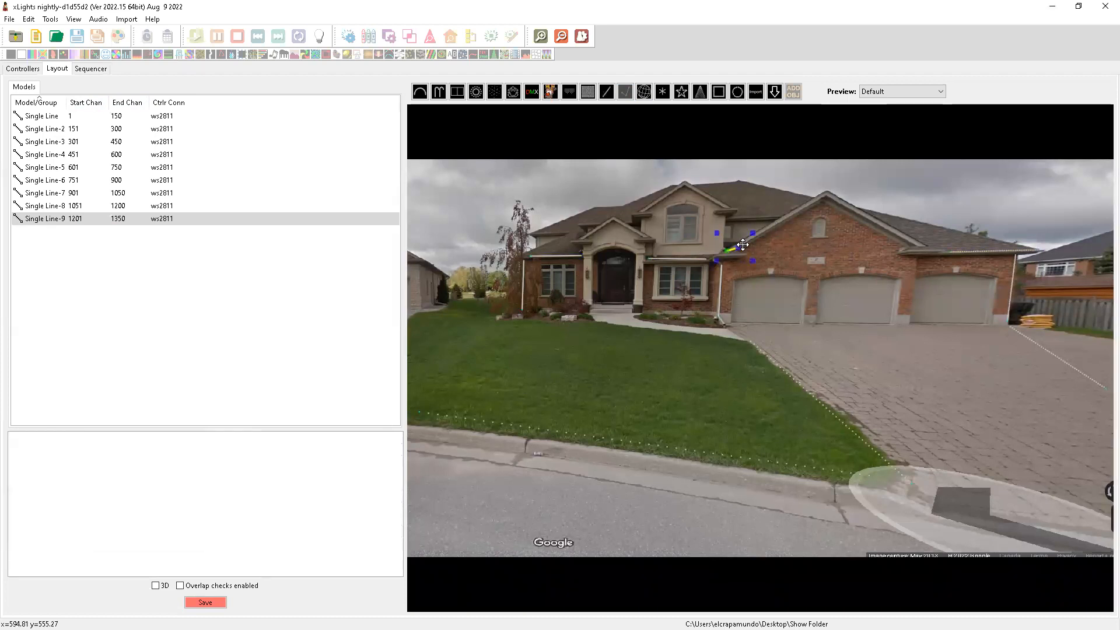
pyautogui.click(825, 193)
pyautogui.doubleClick(920, 244)
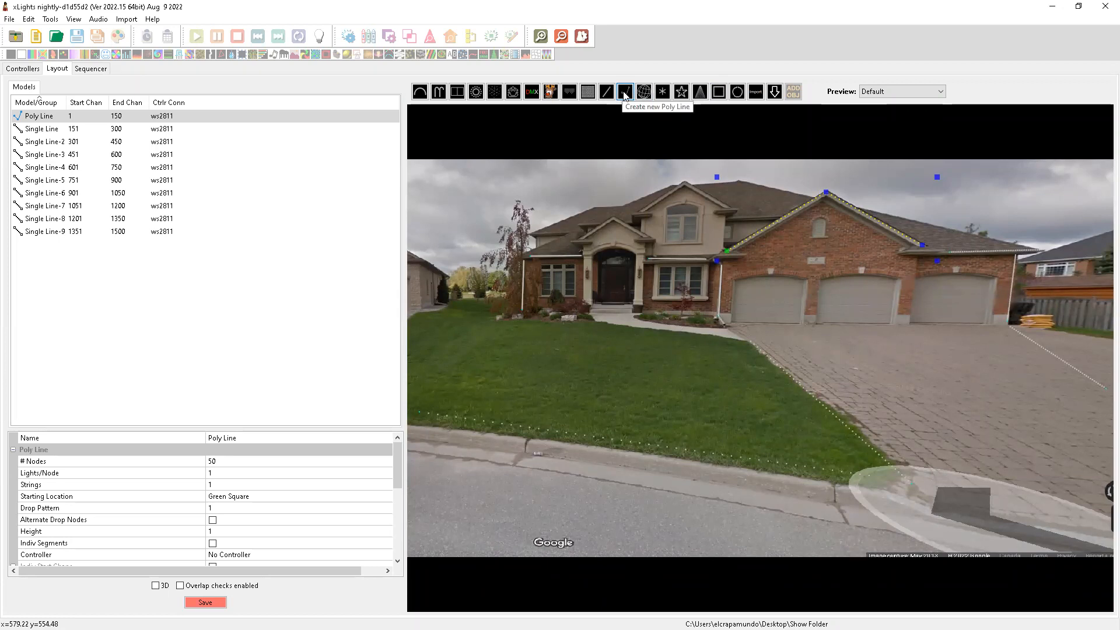
# Draw a second Poly Line model along the small gable above the front entrance, from left eave over the peak to right eave.
pyautogui.click(611, 179)
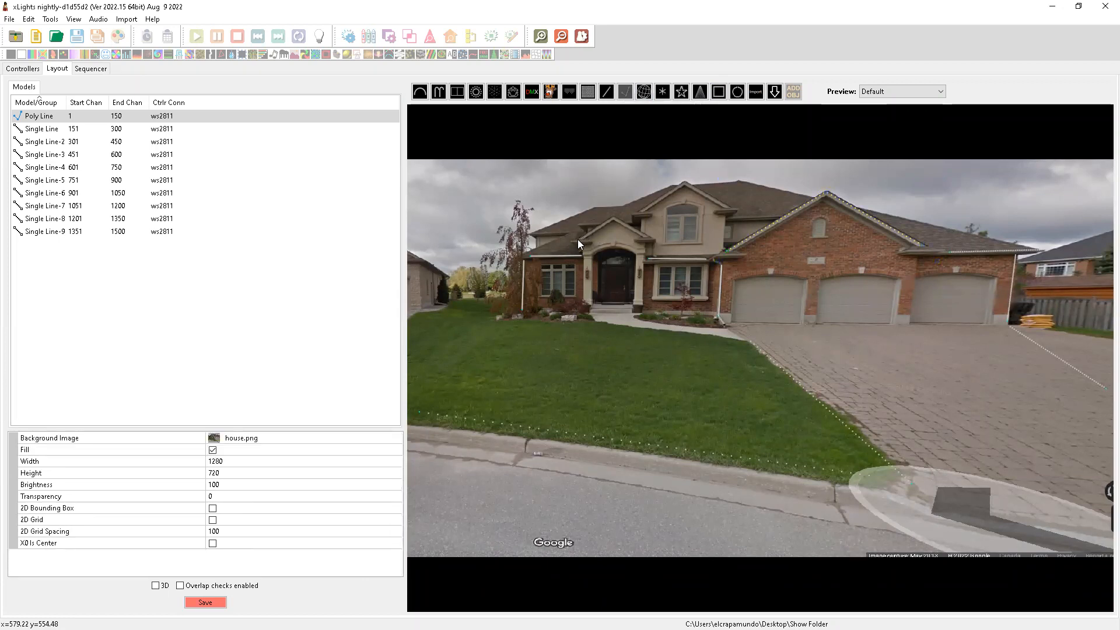
pyautogui.moveTo(575, 240); pyautogui.dragTo(607, 218)
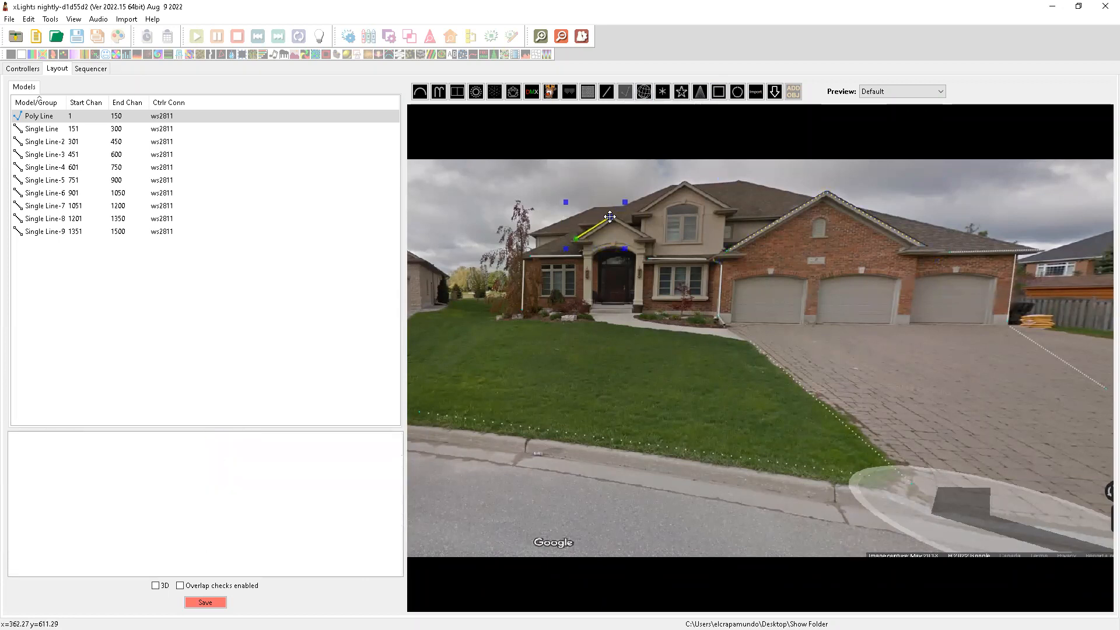
pyautogui.click(612, 217)
pyautogui.doubleClick(647, 239)
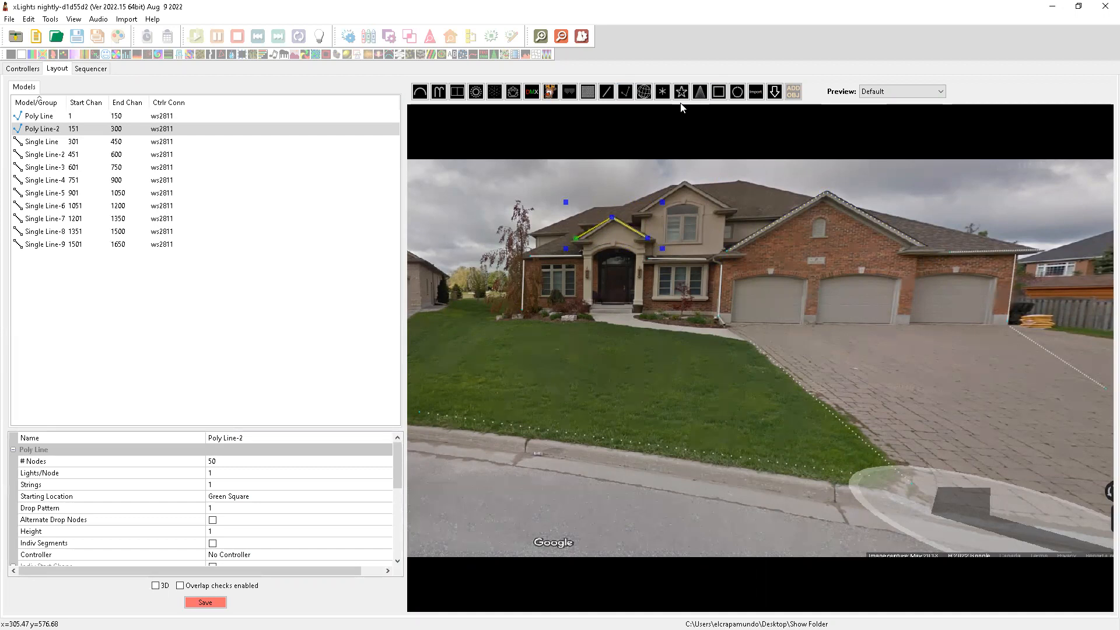
# Draw a short upright Single Line model on the house wall just left of where the garage roof begins.
pyautogui.click(607, 92)
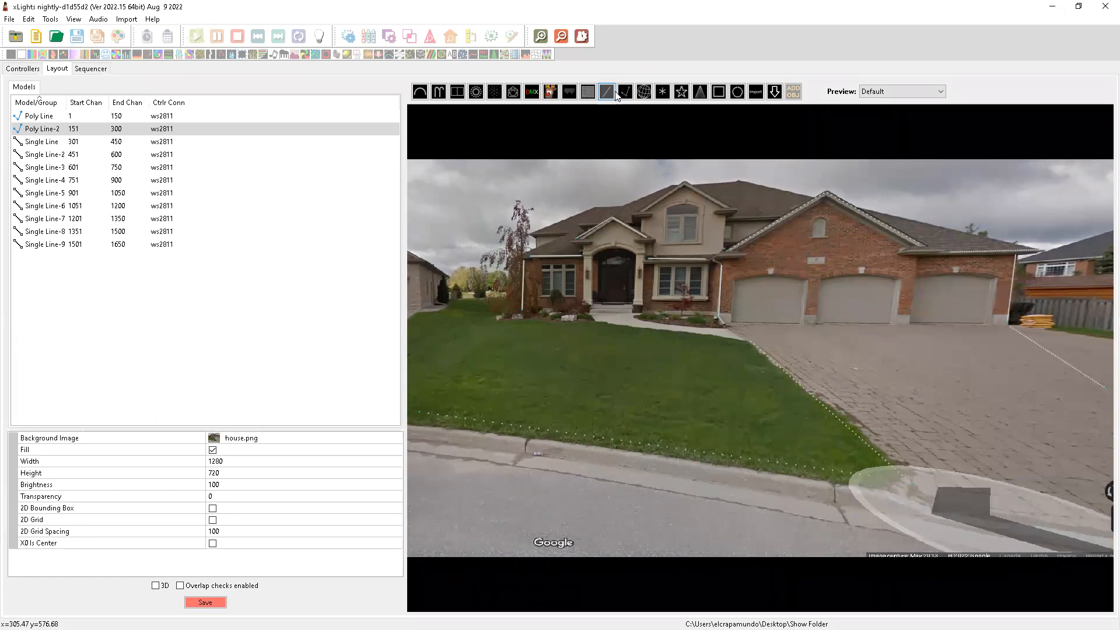
pyautogui.click(713, 256)
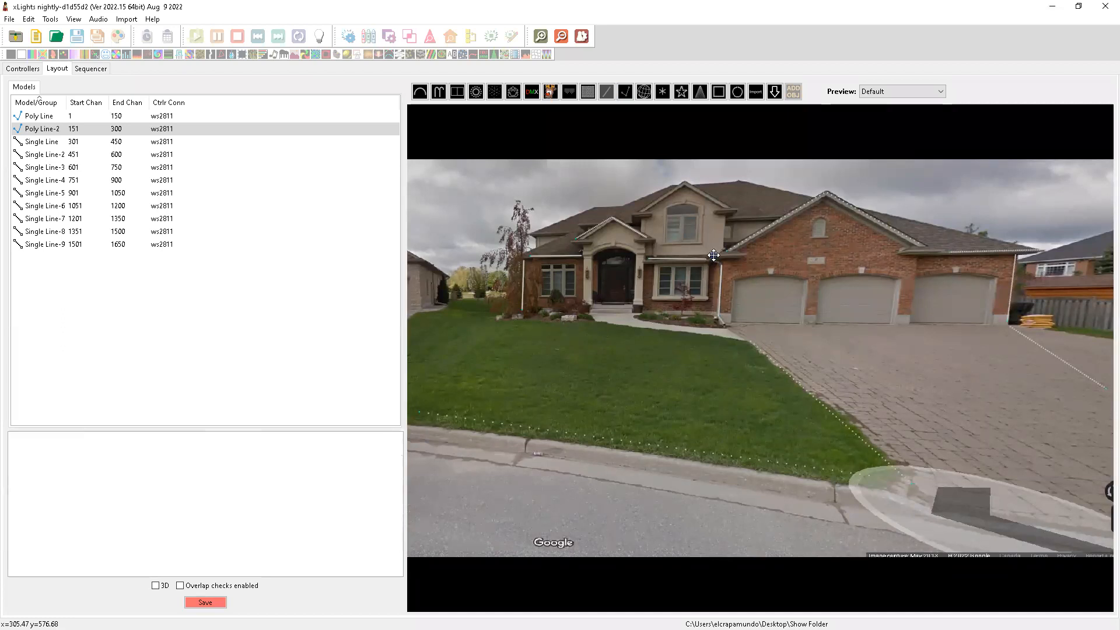
pyautogui.moveTo(714, 255)
pyautogui.mouseDown()
pyautogui.moveTo(702, 244)
pyautogui.moveTo(723, 234)
pyautogui.moveTo(713, 235)
pyautogui.mouseUp()
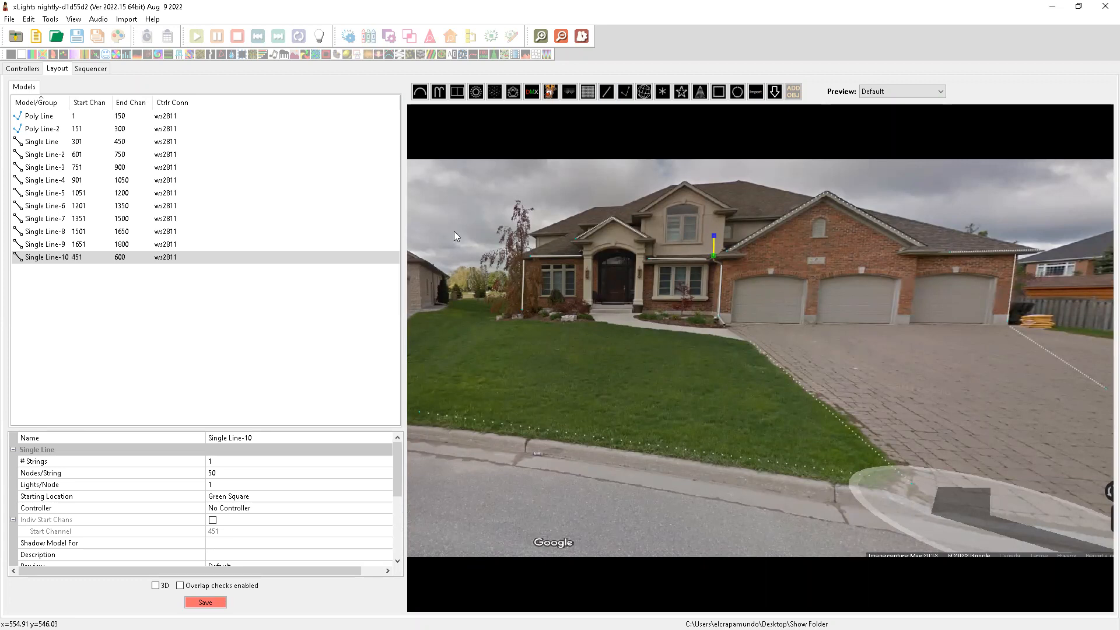
# Enlarge the property area and rename the garage gable's Poly Line model as Garage Roof Line.
pyautogui.click(46, 118)
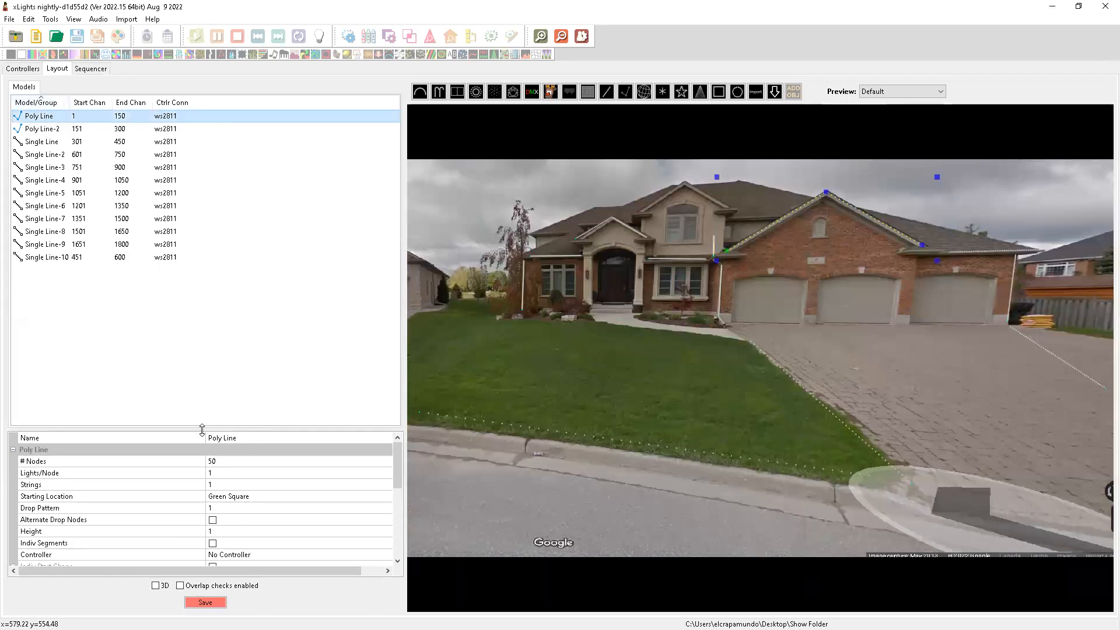
pyautogui.moveTo(198, 319); pyautogui.dragTo(199, 302)
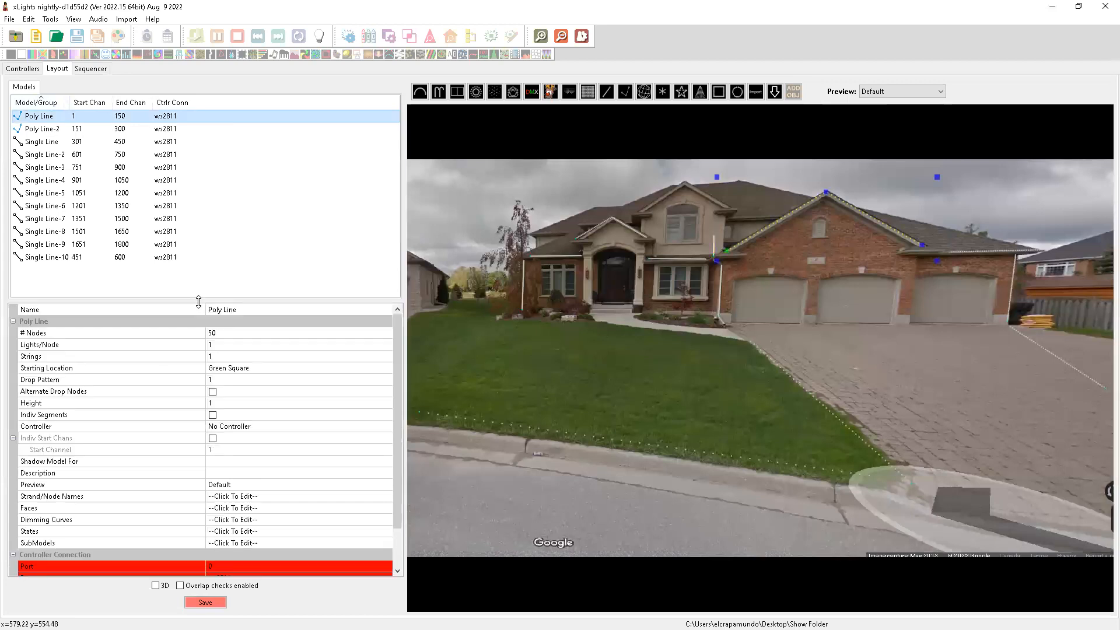
pyautogui.click(234, 310)
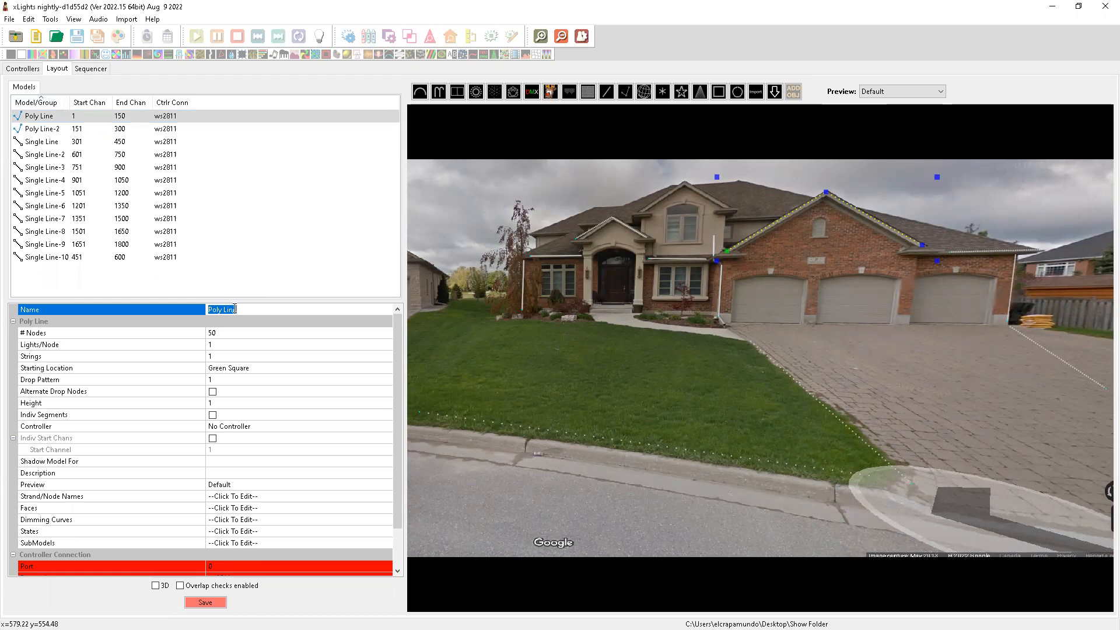
pyautogui.write('Garage D')
pyautogui.write('oor')
pyautogui.press('BackSpace')
pyautogui.press('BackSpace')
pyautogui.press('BackSpace')
pyautogui.press('BackSpace')
pyautogui.write('Roof Line')
pyautogui.press('Return')
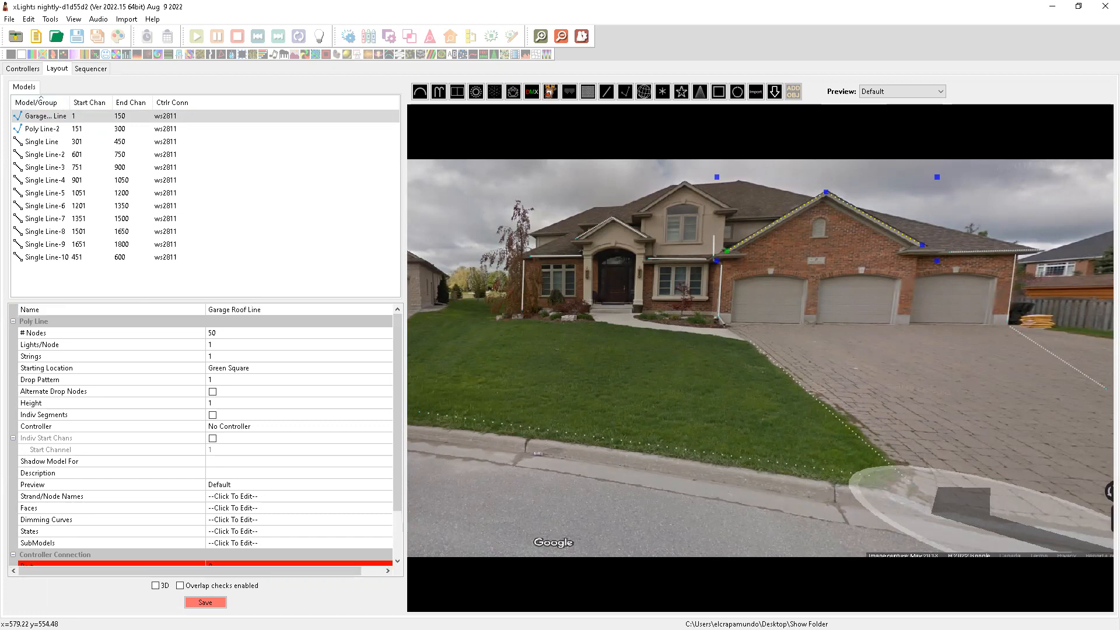
# Set the Garage Roof Line's number of nodes to 98.
pyautogui.click(234, 309)
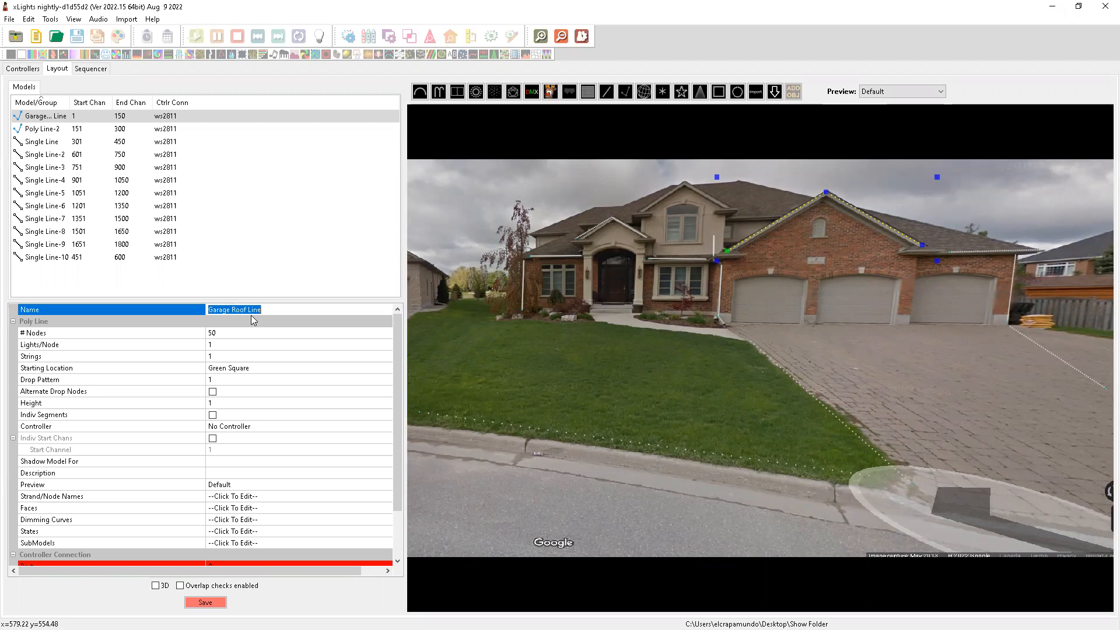
pyautogui.press('Return')
pyautogui.click(221, 333)
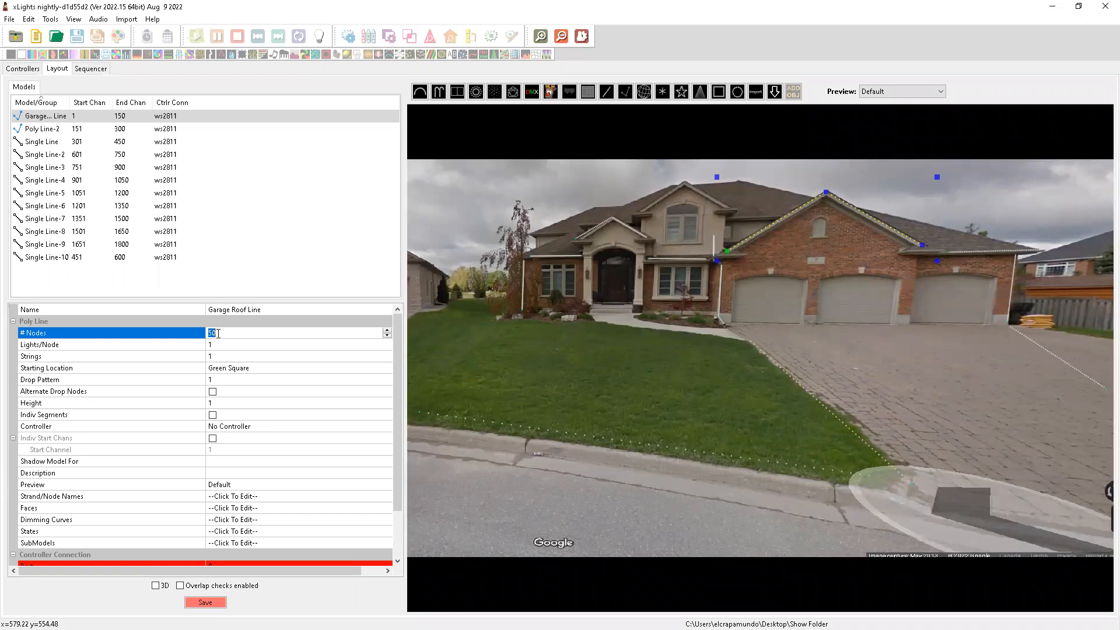
pyautogui.write('98')
pyautogui.press('Return')
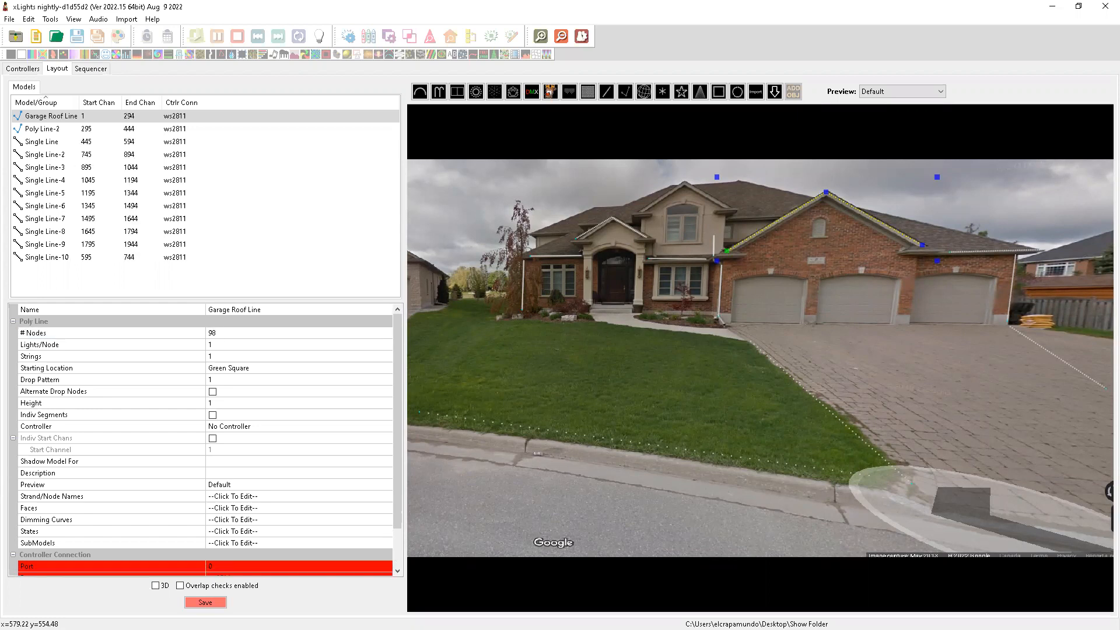
# Examine the Garage Roof Line's # Nodes, Lights/Node and Strings settings.
pyautogui.click(218, 333)
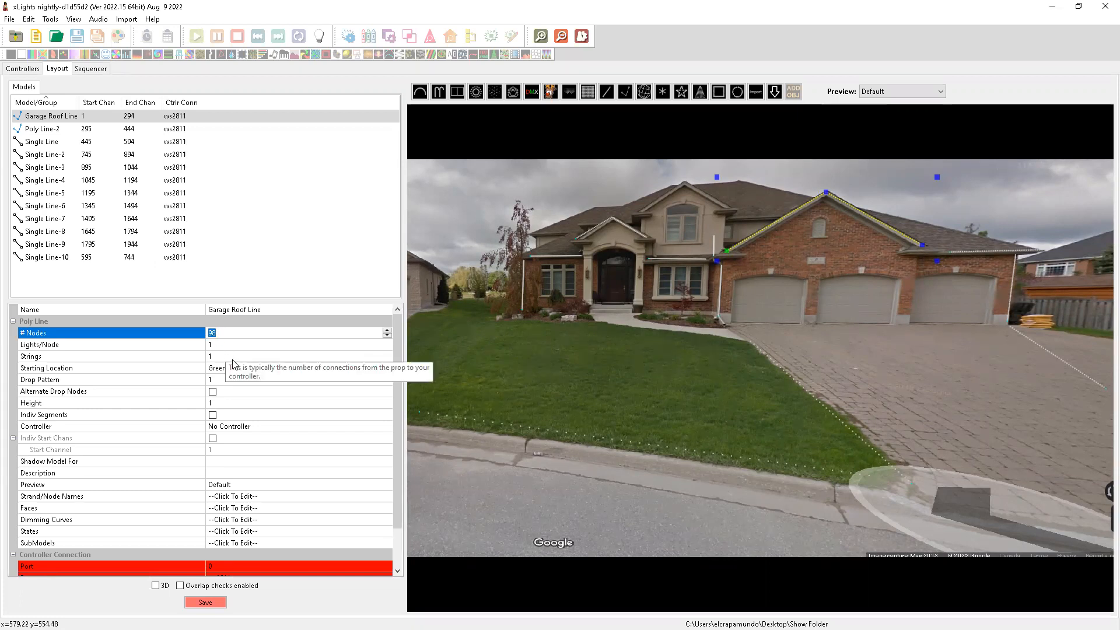
pyautogui.click(222, 346)
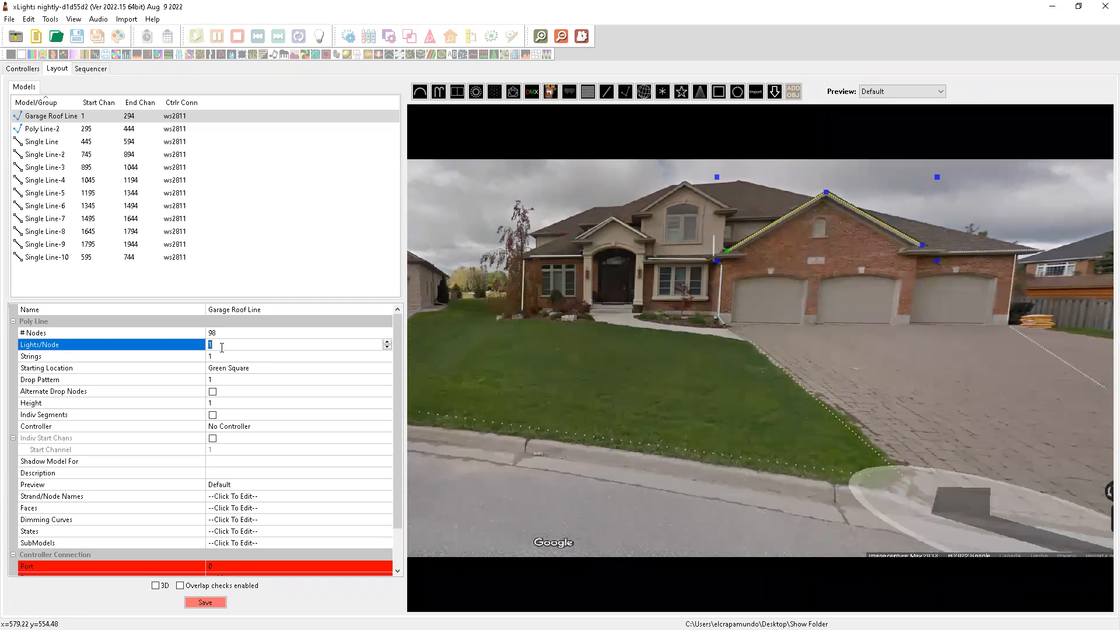
pyautogui.click(218, 346)
pyautogui.click(219, 358)
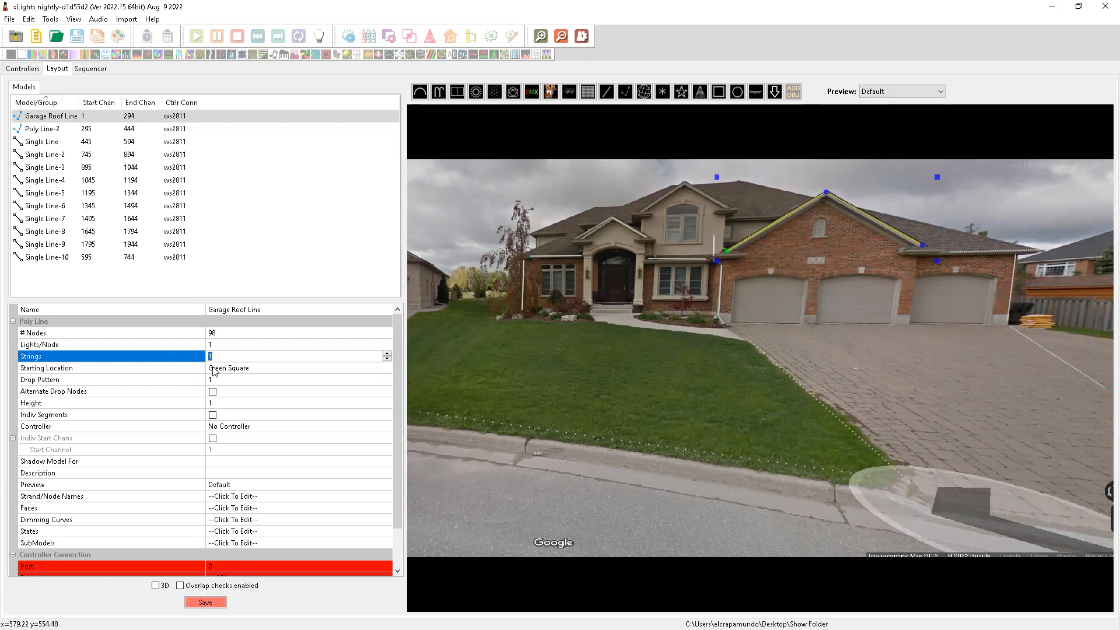
# Try Blue Square as the Garage Roof Line's starting location, and switch it back to Green Square.
pyautogui.click(225, 370)
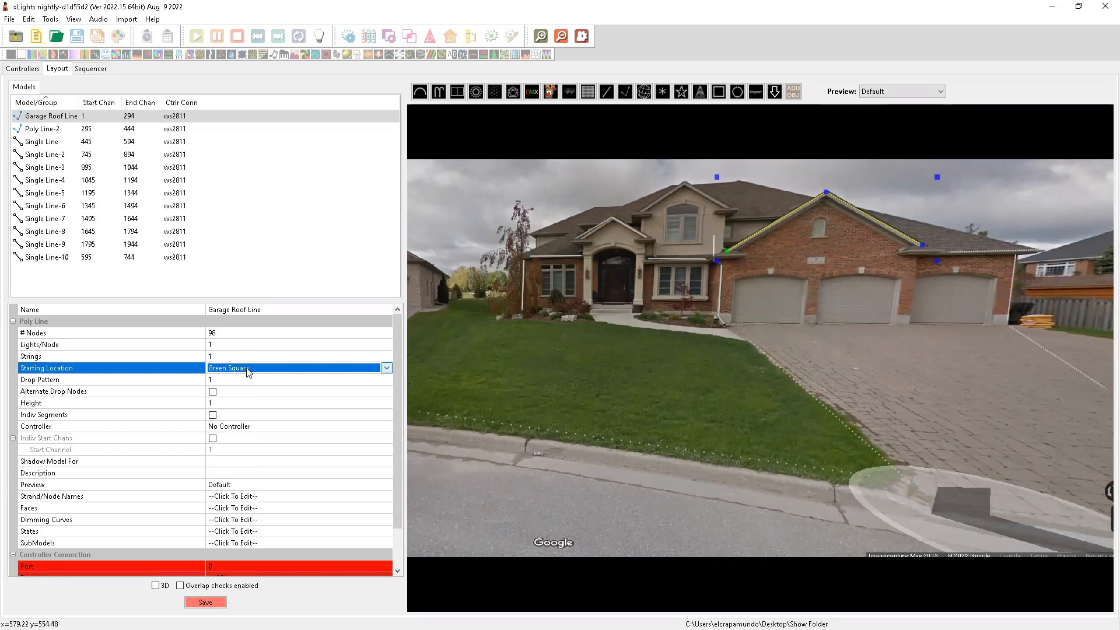
pyautogui.click(248, 370)
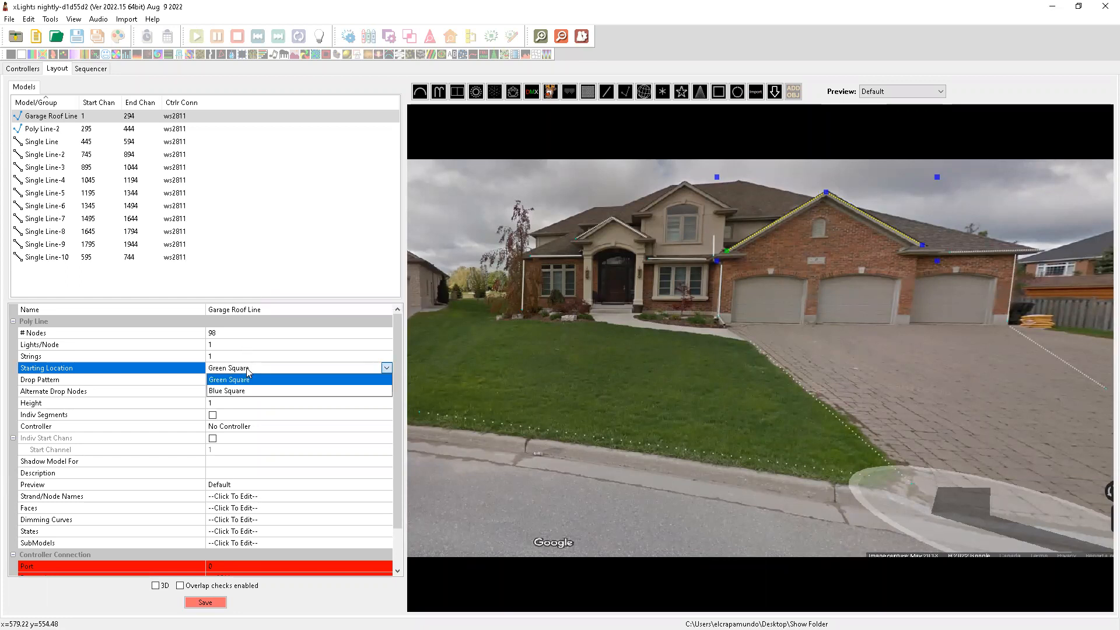
pyautogui.click(245, 392)
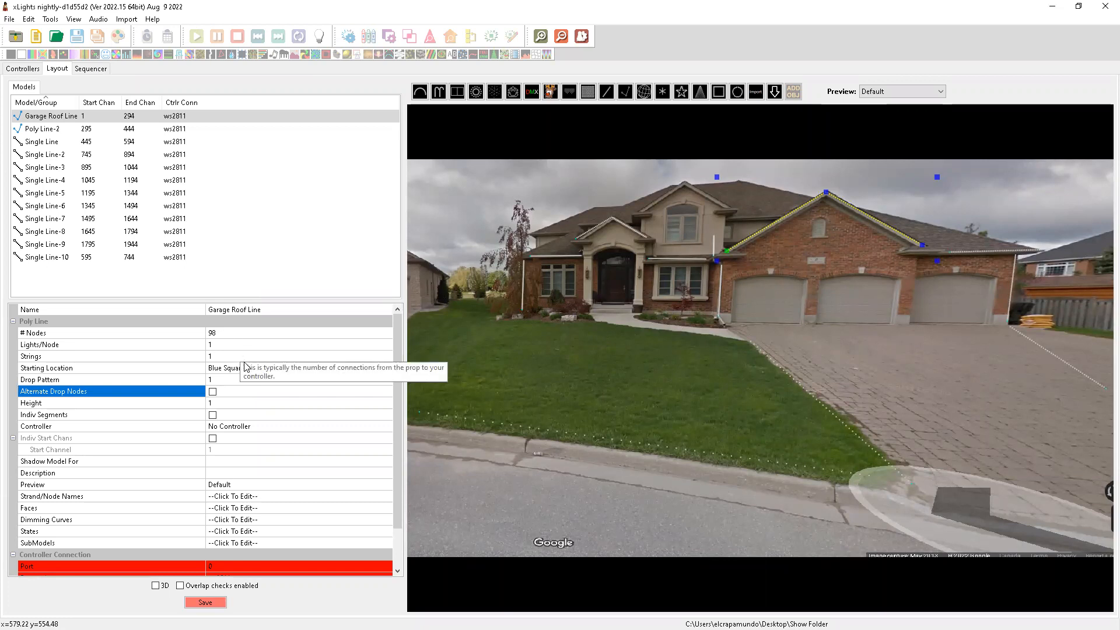
pyautogui.click(257, 369)
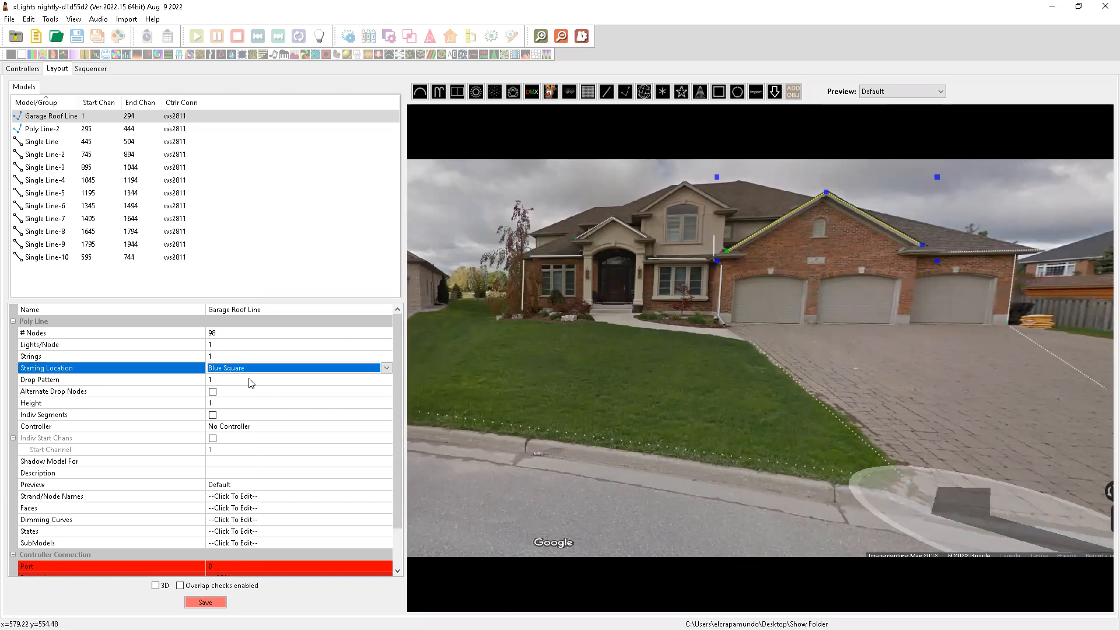
pyautogui.click(252, 371)
pyautogui.click(253, 380)
# Enable individual segments on the Garage Roof Line and set Segment 1 to 48 nodes.
pyautogui.click(213, 416)
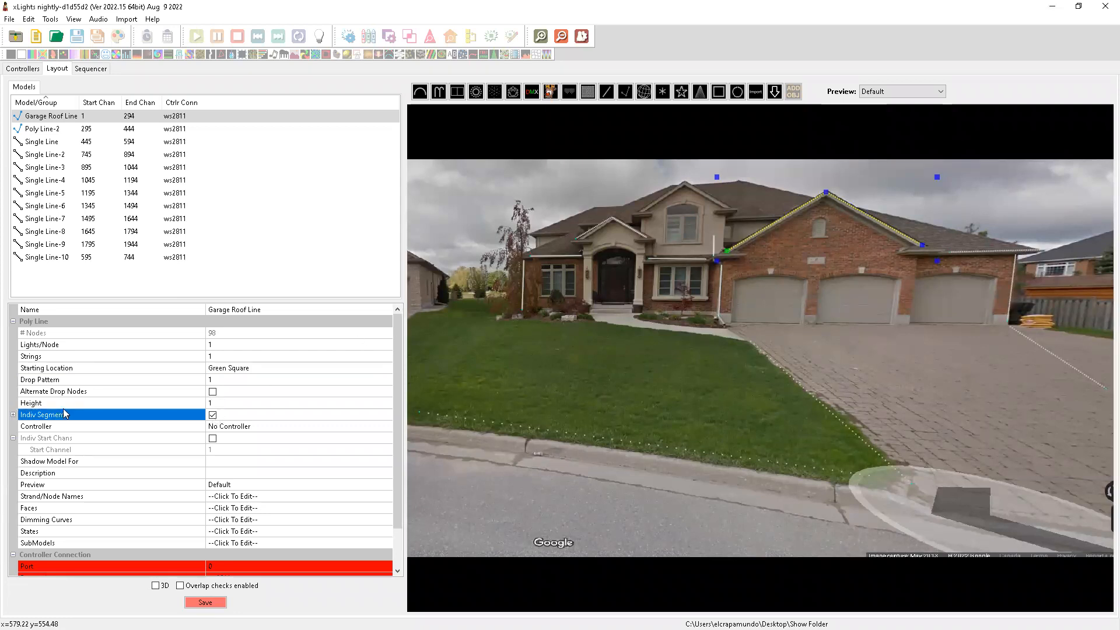
pyautogui.click(13, 415)
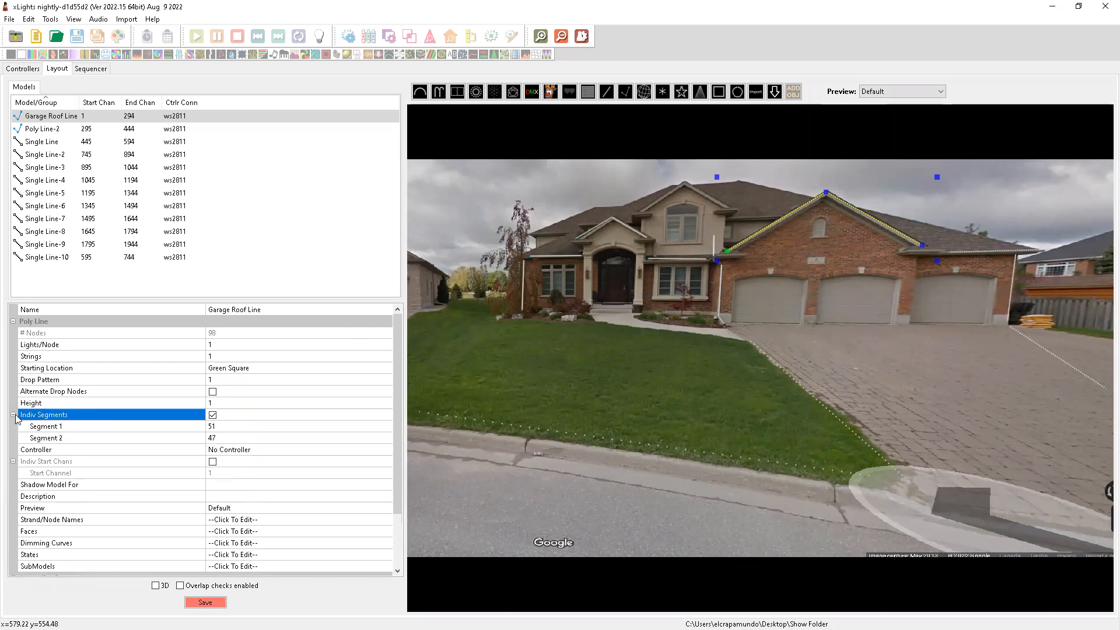
pyautogui.click(223, 427)
pyautogui.write('48')
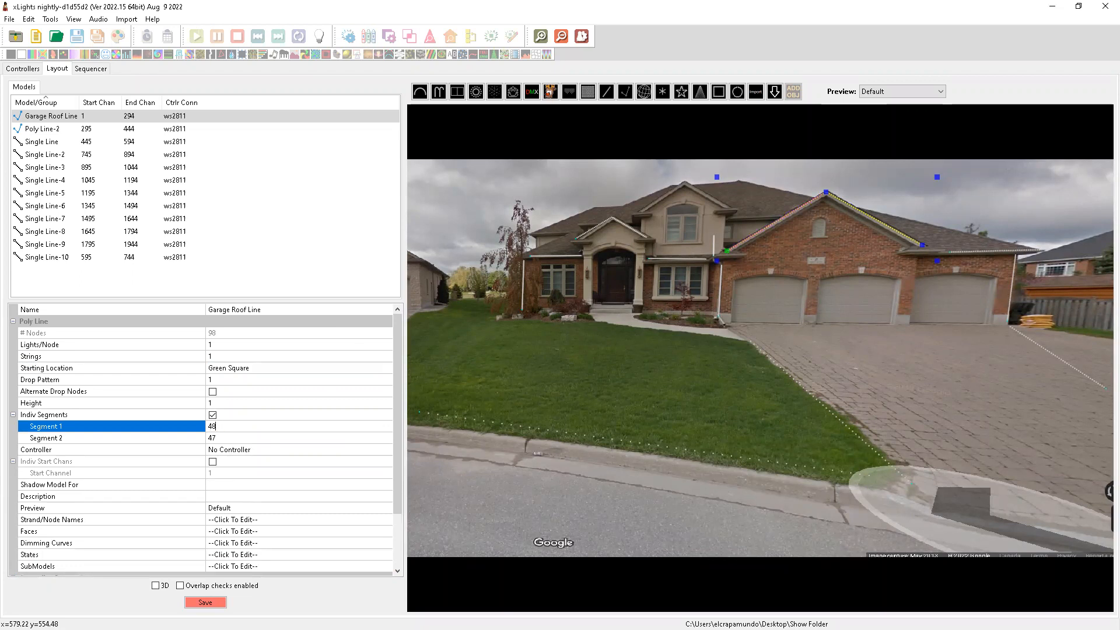
pyautogui.press('Return')
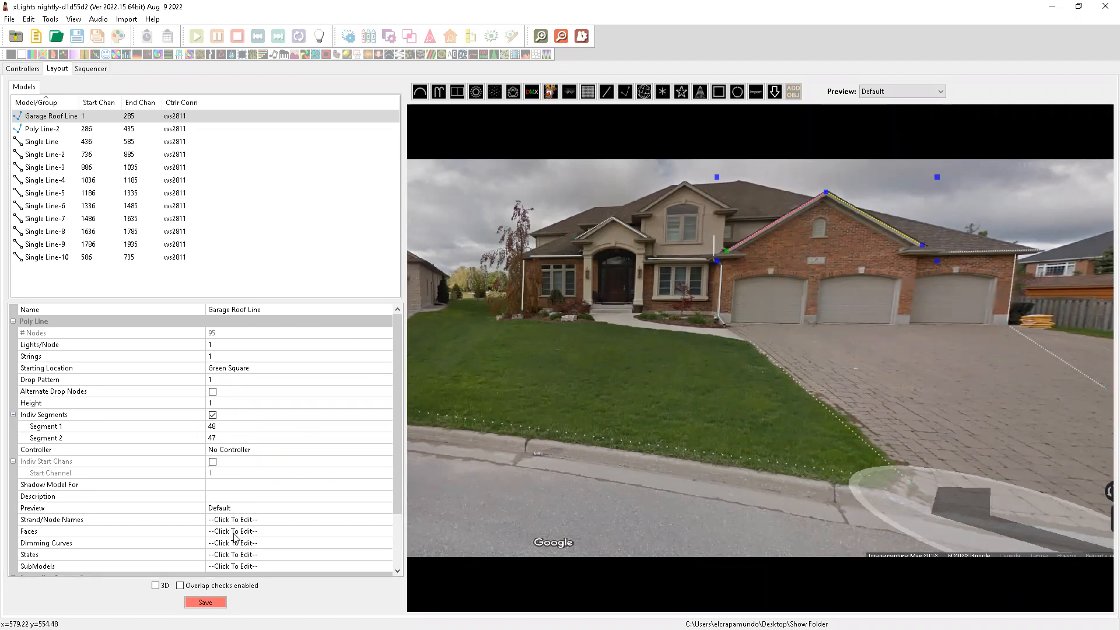
# Rename Poly Line-2 over the front entrance as Doorway Eaves.
pyautogui.click(42, 128)
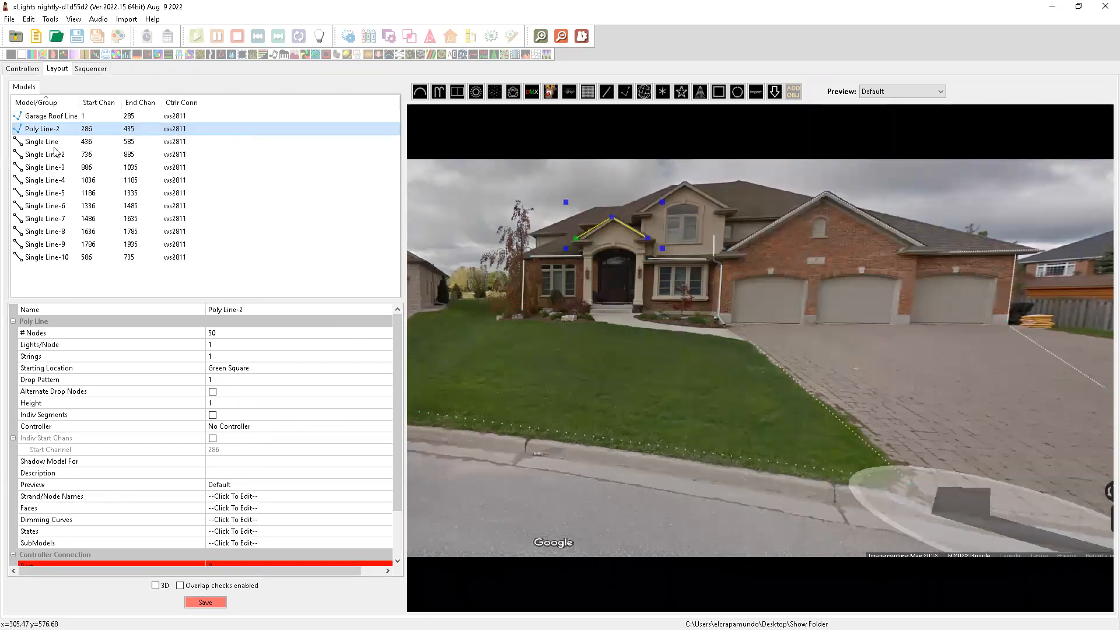
pyautogui.click(235, 310)
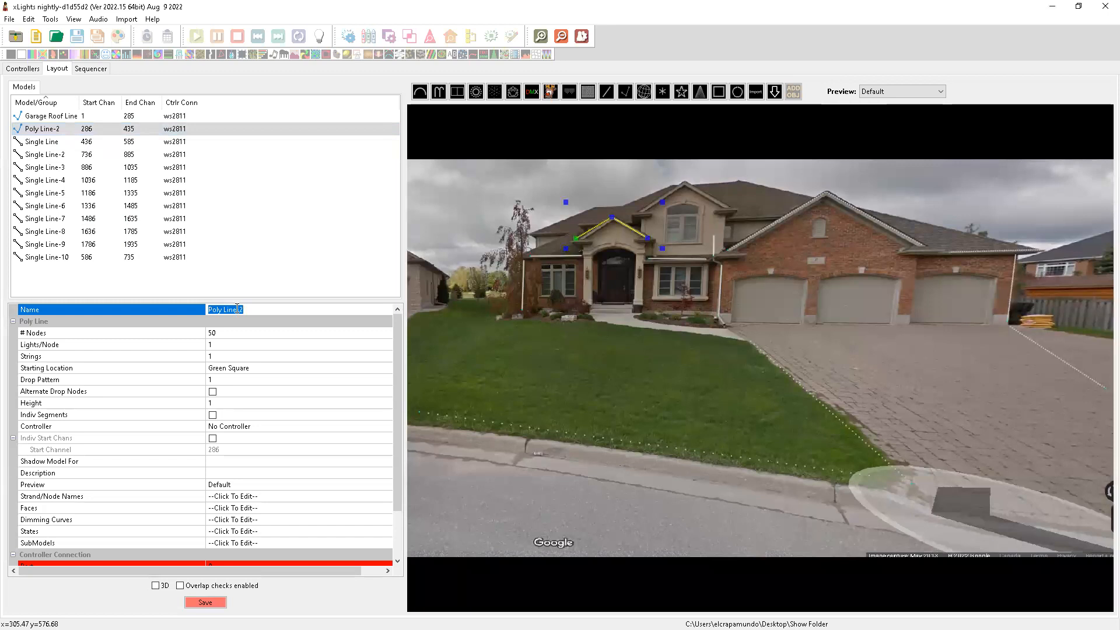
pyautogui.write('Doorway Eaves')
pyautogui.press('Return')
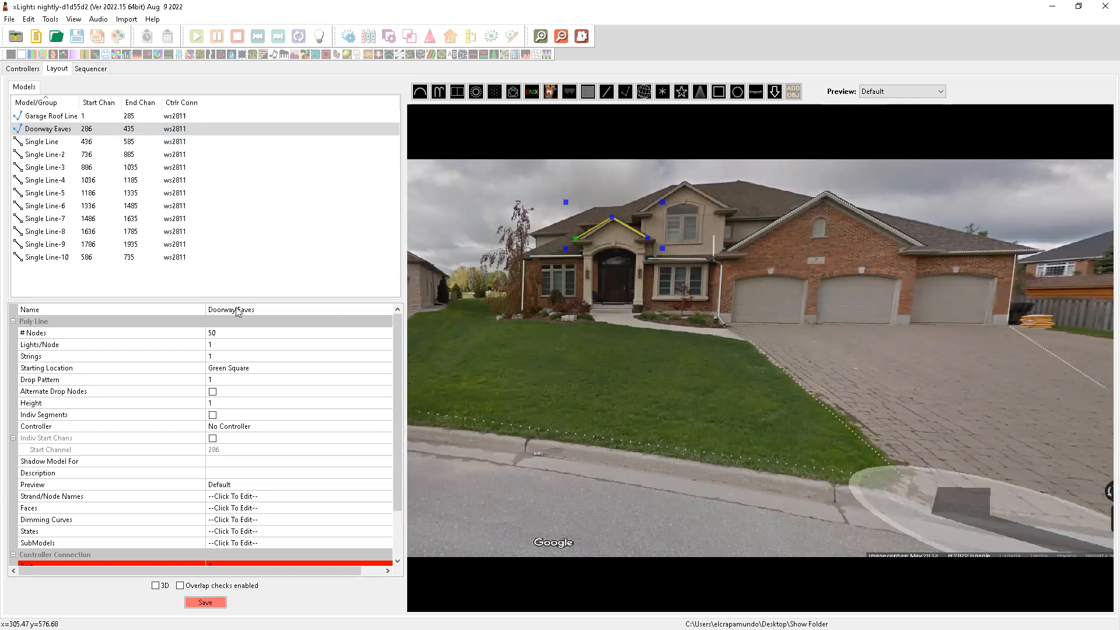
pyautogui.click(224, 336)
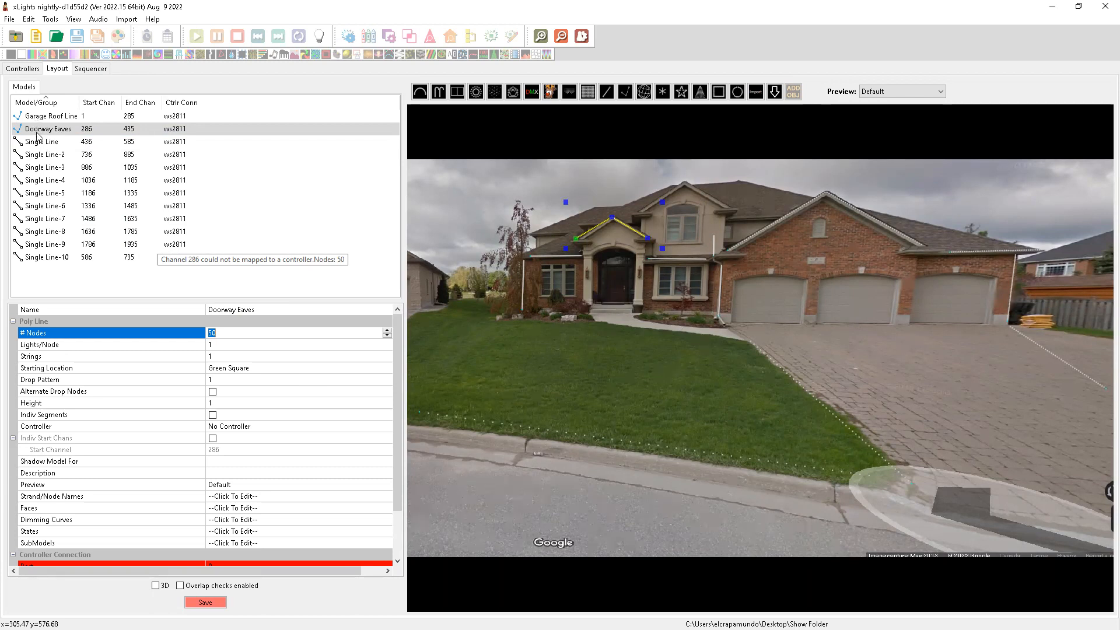
# Rename the Single Line model along the lawn's edge at the driveway as Driveway Left.
pyautogui.click(37, 146)
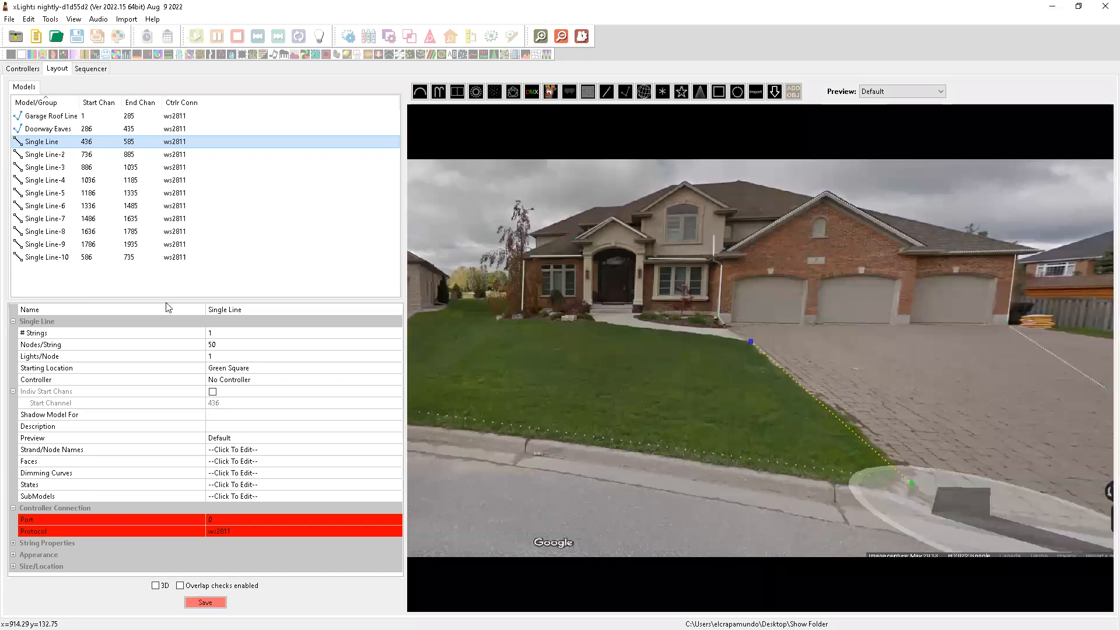
pyautogui.click(235, 310)
pyautogui.write('Drivewa')
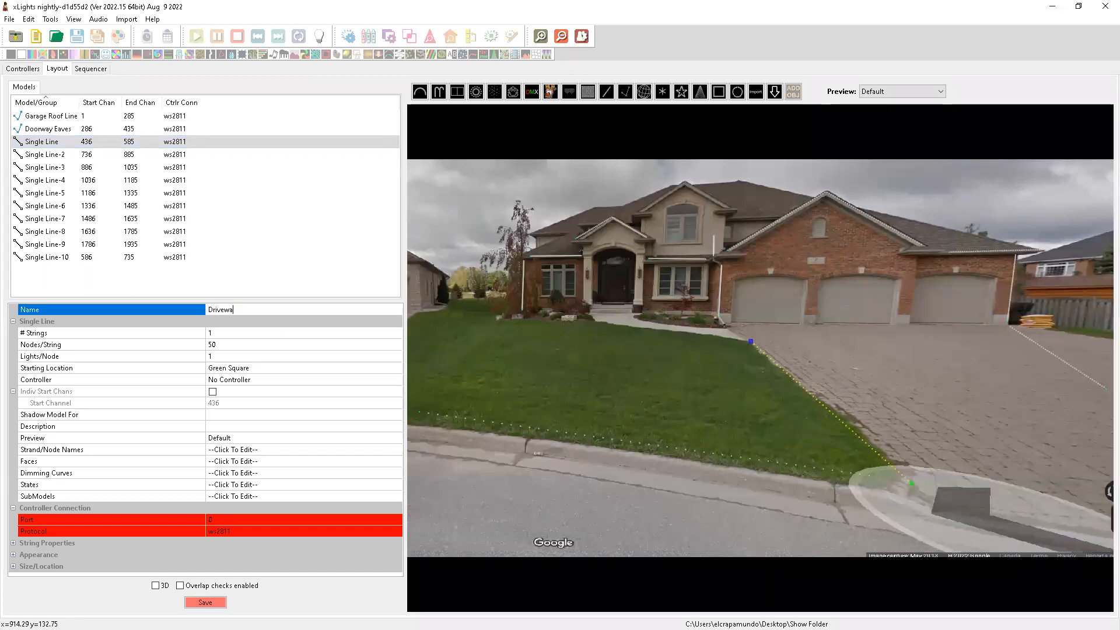
pyautogui.write('y Left')
pyautogui.press('Return')
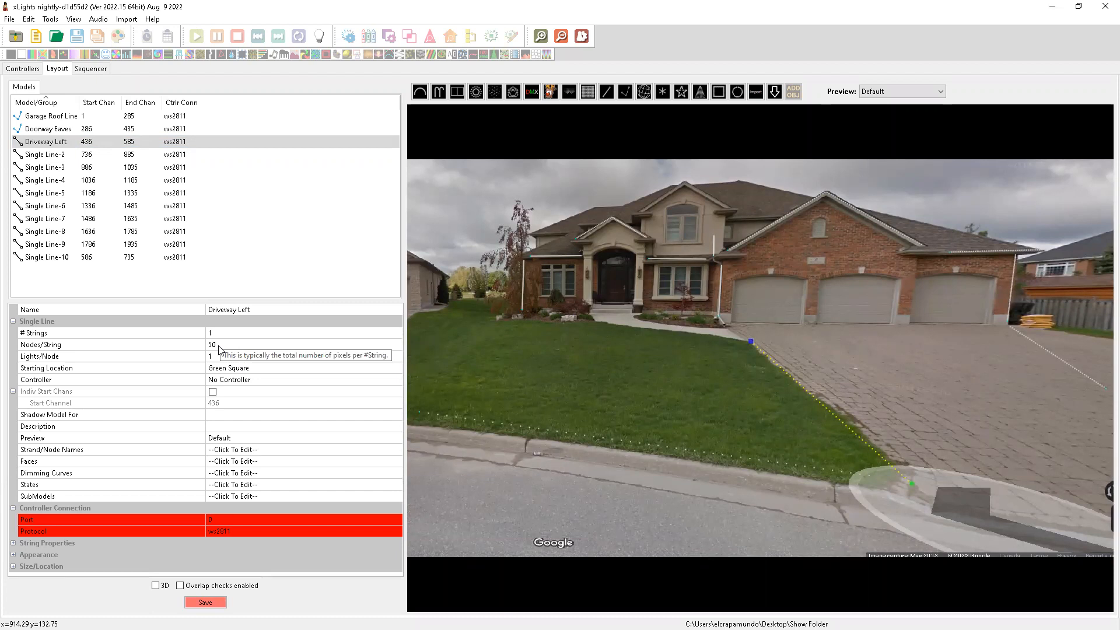
# Rename Single Line-2 along the street edge of the lawn as Yard Boarder.
pyautogui.click(42, 154)
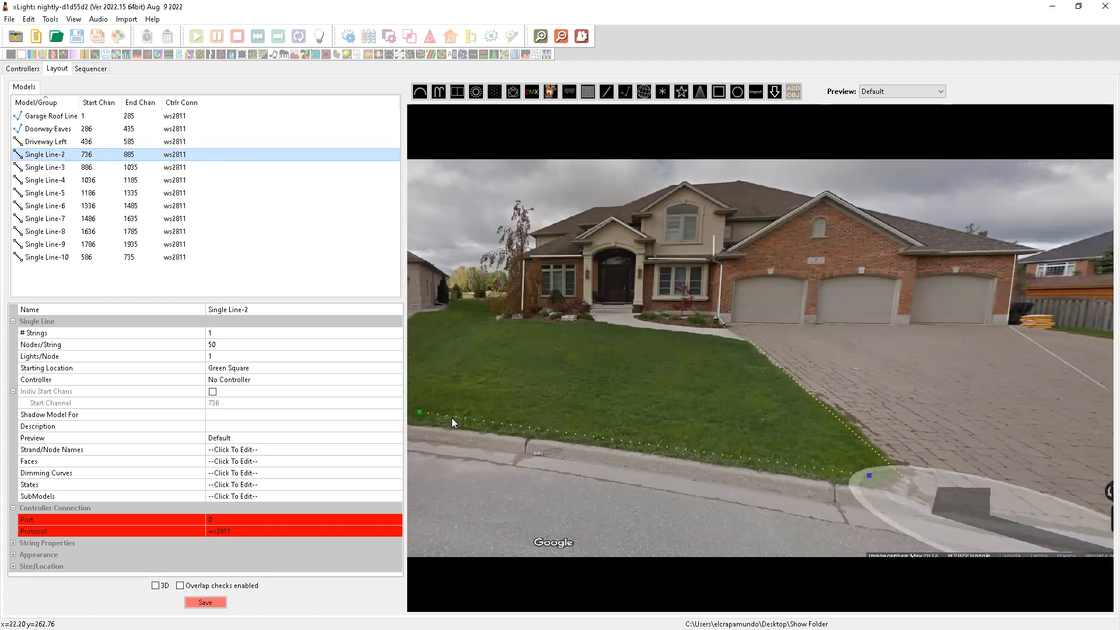
pyautogui.click(238, 310)
pyautogui.write('F')
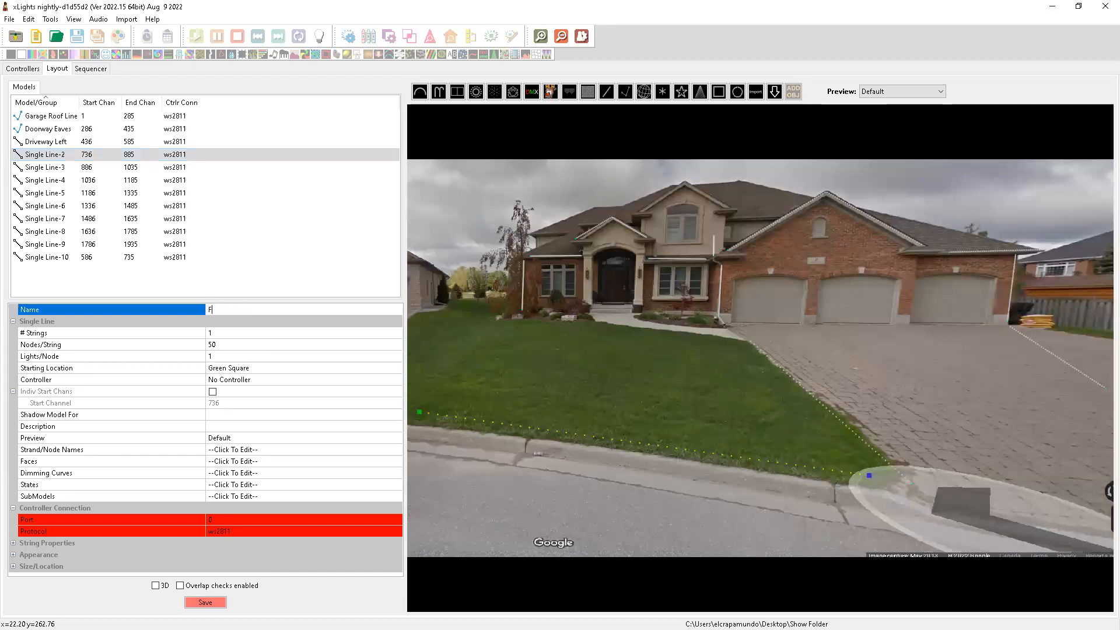
pyautogui.write('ront Yard')
pyautogui.press('BackSpace')
pyautogui.press('BackSpace')
pyautogui.press('BackSpace')
pyautogui.press('BackSpace')
pyautogui.press('BackSpace')
pyautogui.press('BackSpace')
pyautogui.press('BackSpace')
pyautogui.press('BackSpace')
pyautogui.press('BackSpace')
pyautogui.press('BackSpace')
pyautogui.write('Yard Boarder')
pyautogui.press('Return')
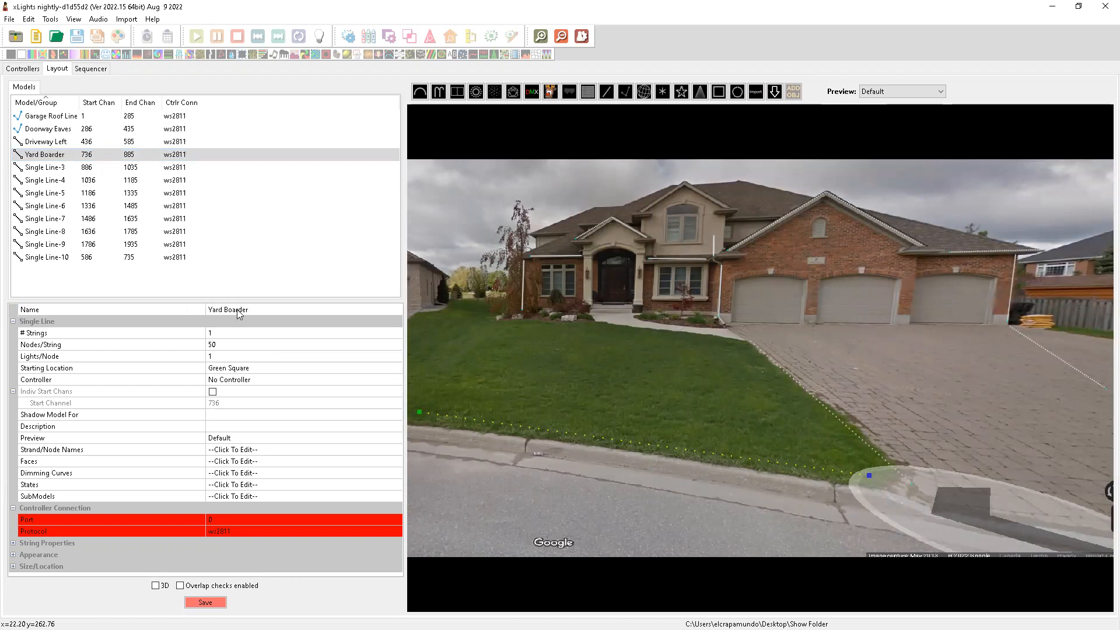
pyautogui.click(48, 168)
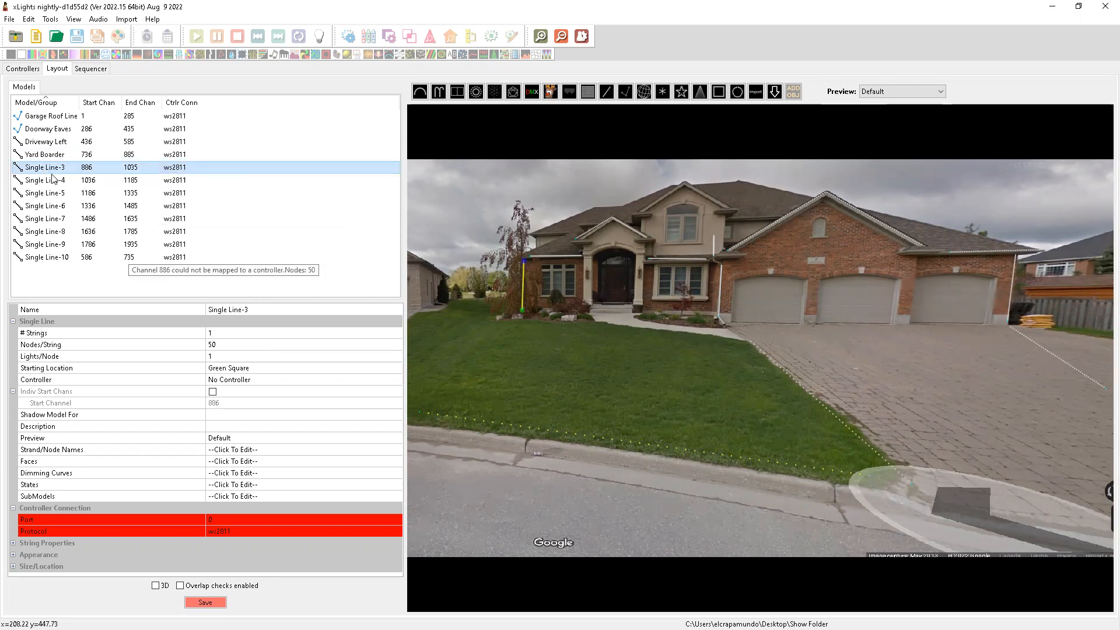
pyautogui.click(227, 309)
pyautogui.write('Hou')
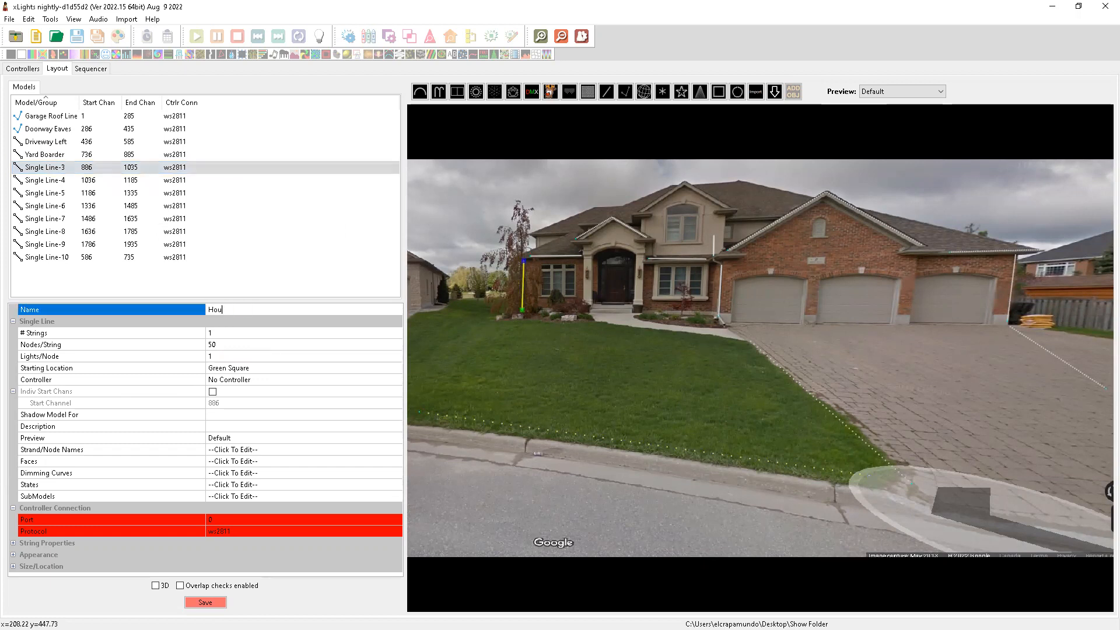
pyautogui.write('se Vert Left')
# Rename Single Line-3, the vertical line at the house's left corner, as House Vert Left.
pyautogui.click(59, 169)
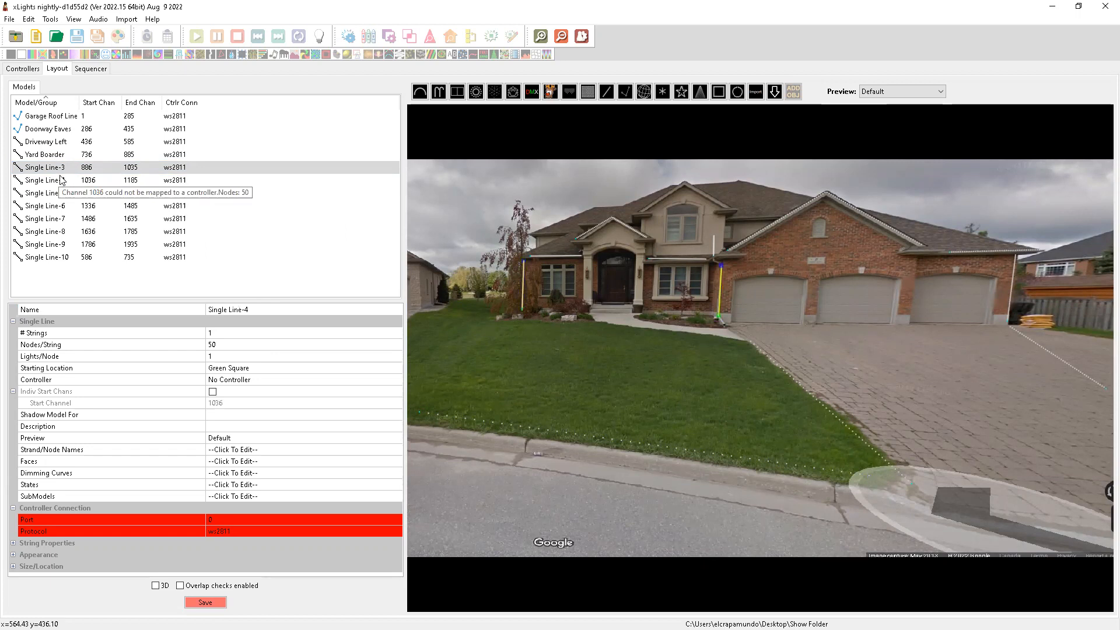
pyautogui.click(261, 309)
pyautogui.write('House ')
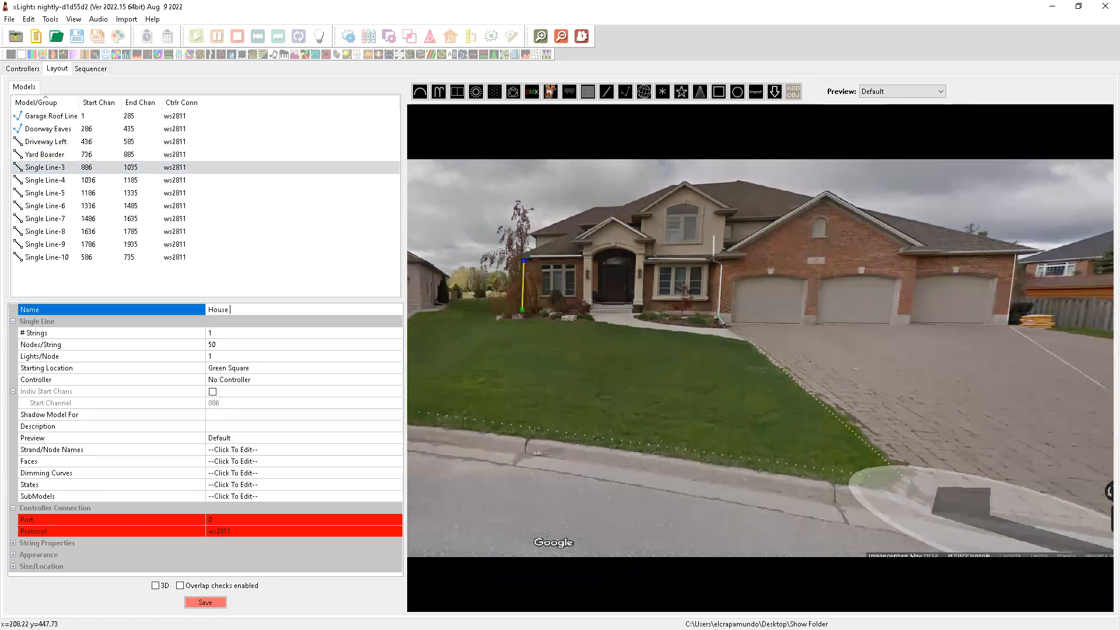
pyautogui.write('Vert Left')
pyautogui.press('Return')
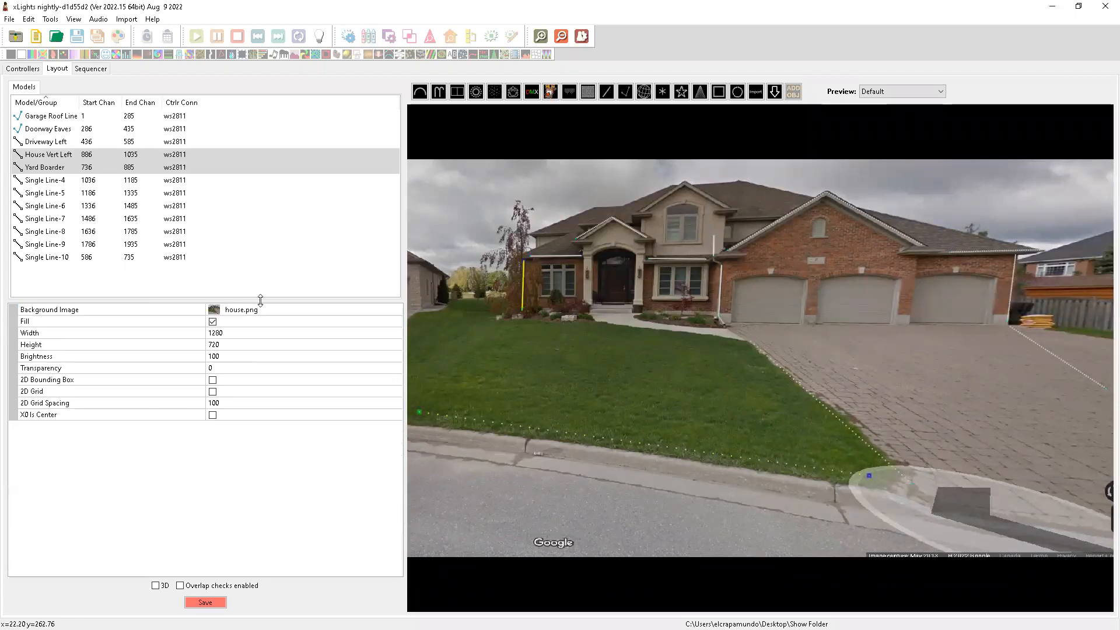
pyautogui.click(65, 154)
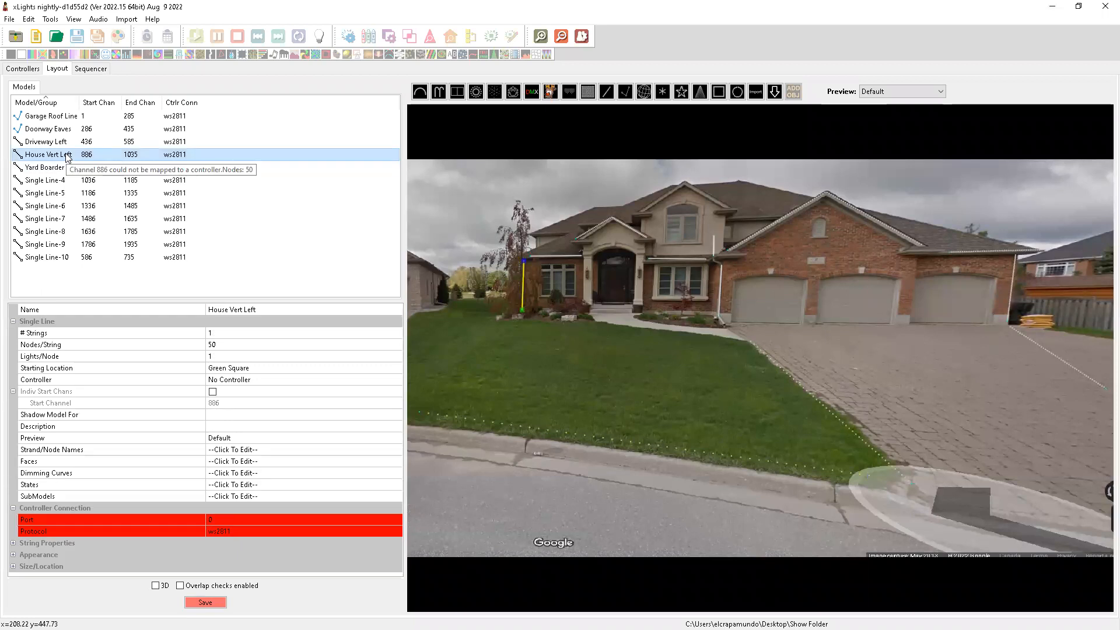
# Rename Single Line-5, the vertical line at the garage's right corner, as House Vert Right.
pyautogui.click(1012, 297)
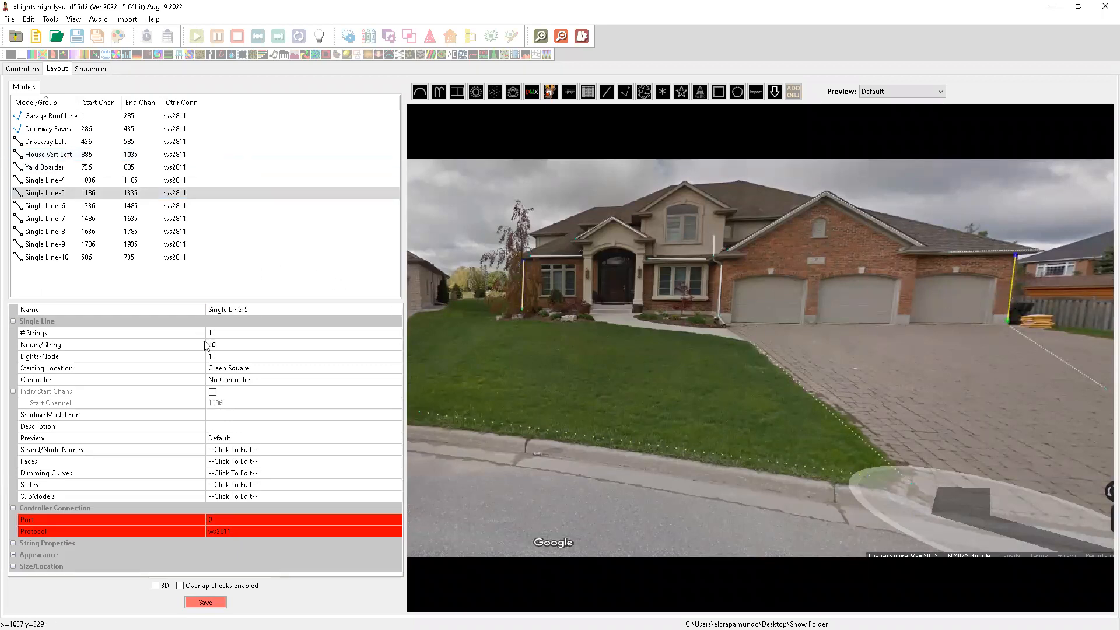
pyautogui.click(251, 312)
pyautogui.write('House')
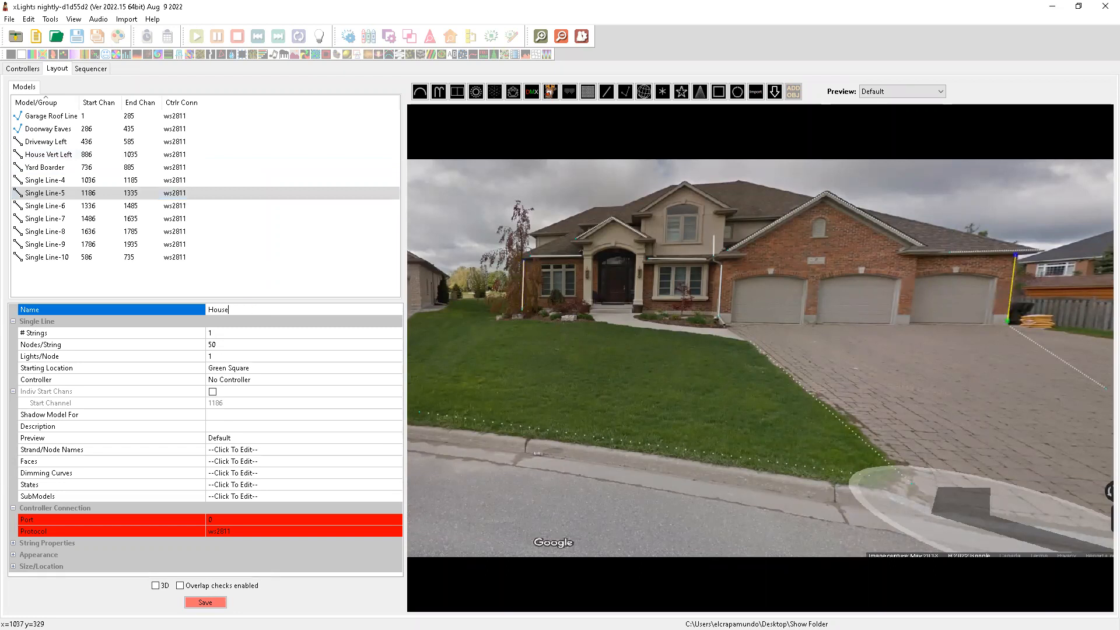
pyautogui.write(' Vert Right')
pyautogui.press('Return')
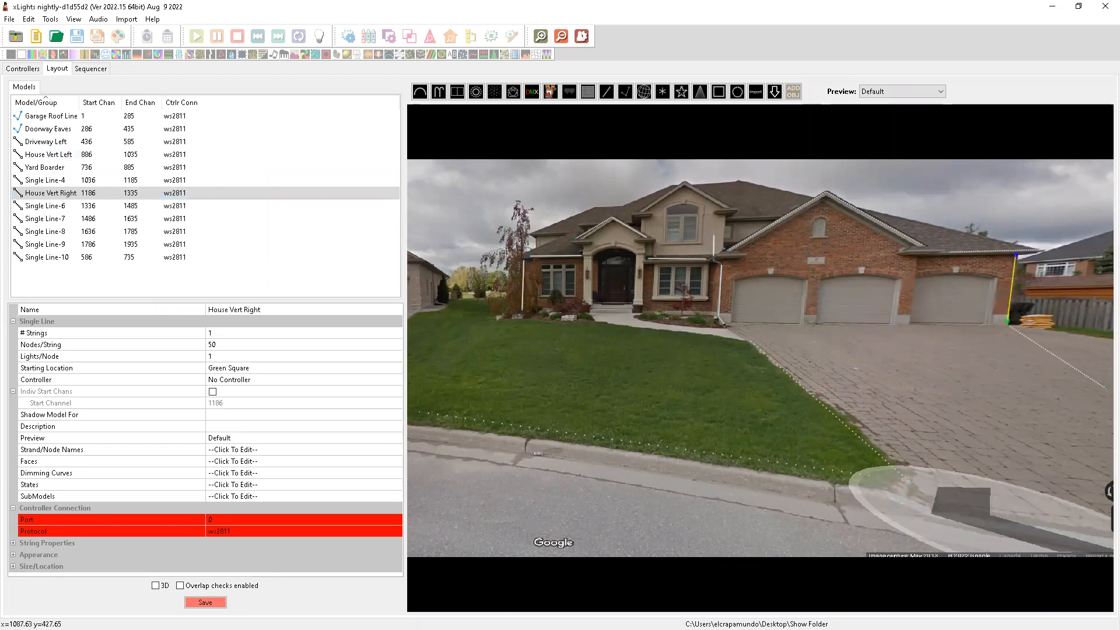
# Re-sort the model list by name and rename Single Line-7, the eaves line left of the doorway, as Roof Eaves Left.
pyautogui.click(47, 103)
pyautogui.click(47, 102)
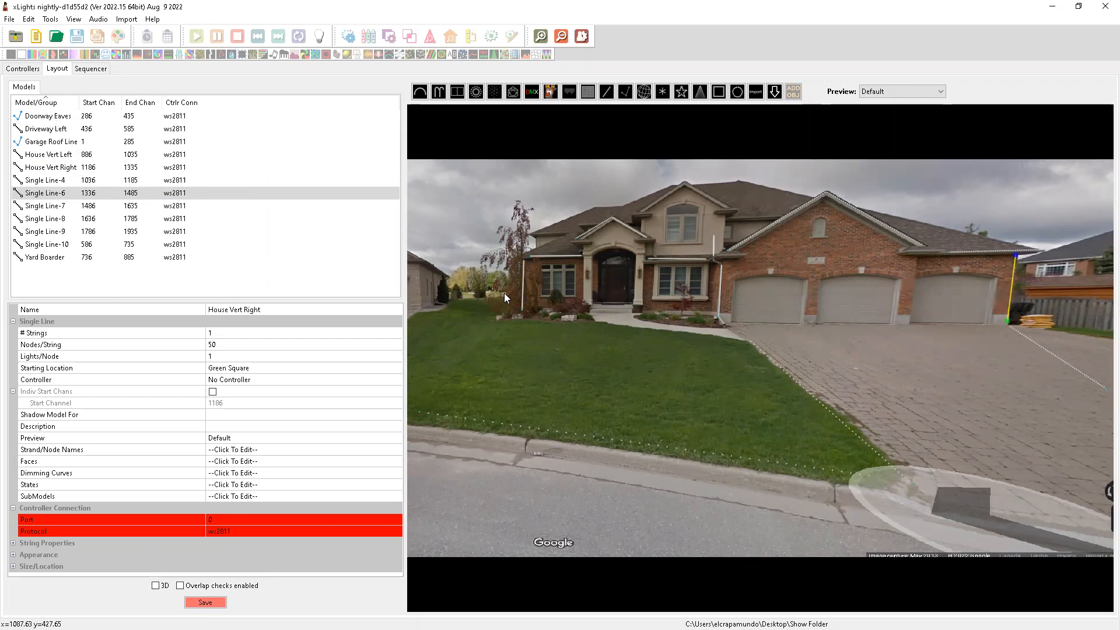
pyautogui.click(558, 255)
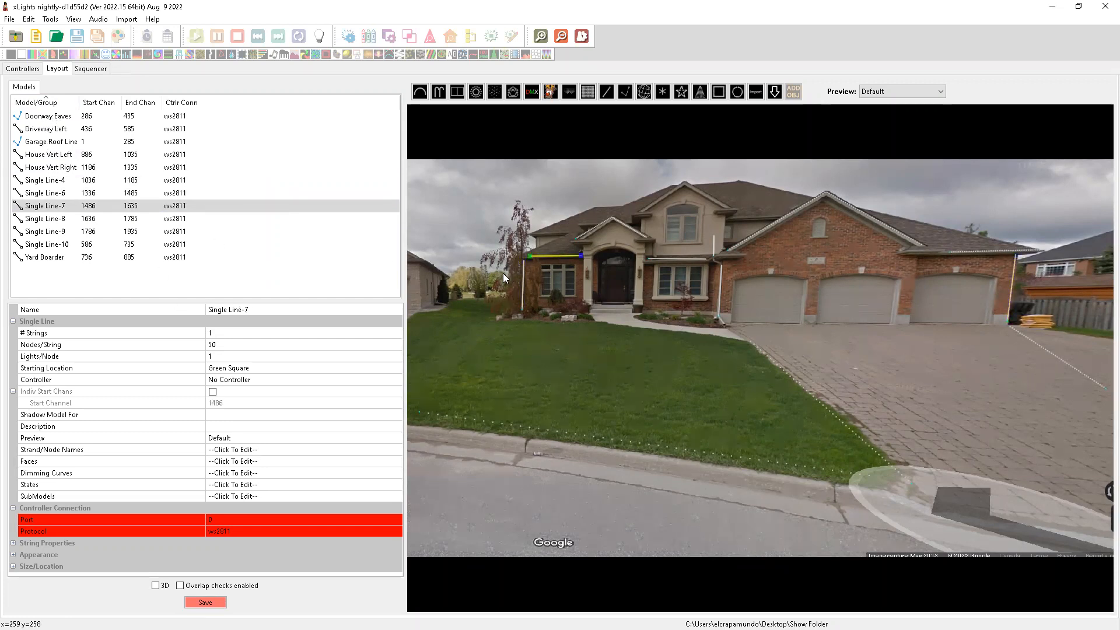
pyautogui.click(245, 310)
pyautogui.write('Roof Eaves L')
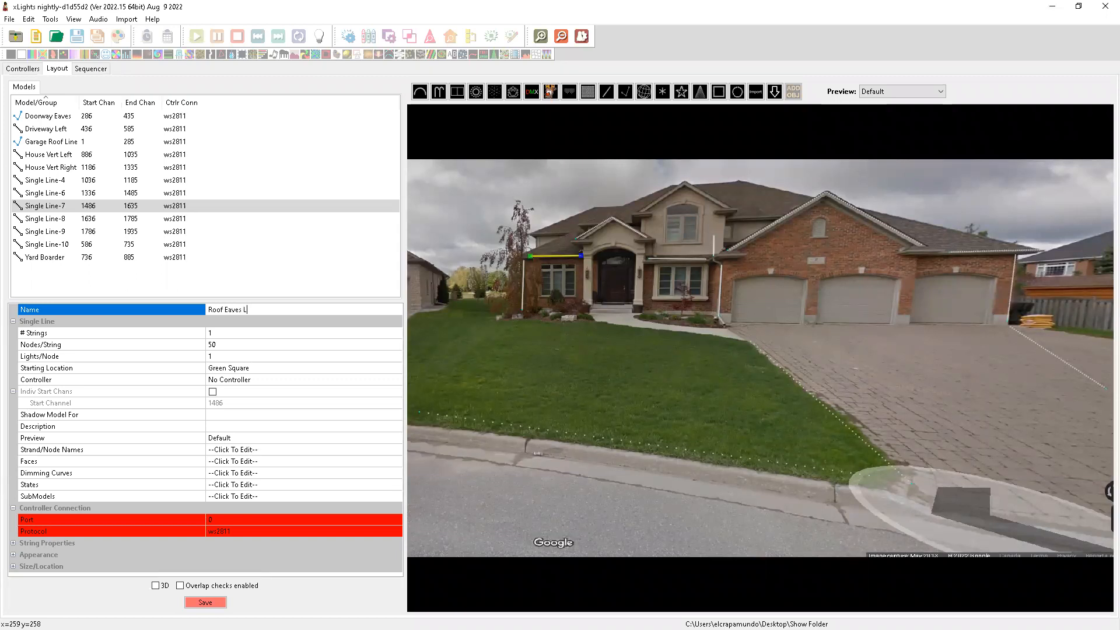
pyautogui.write('eft')
pyautogui.press('Return')
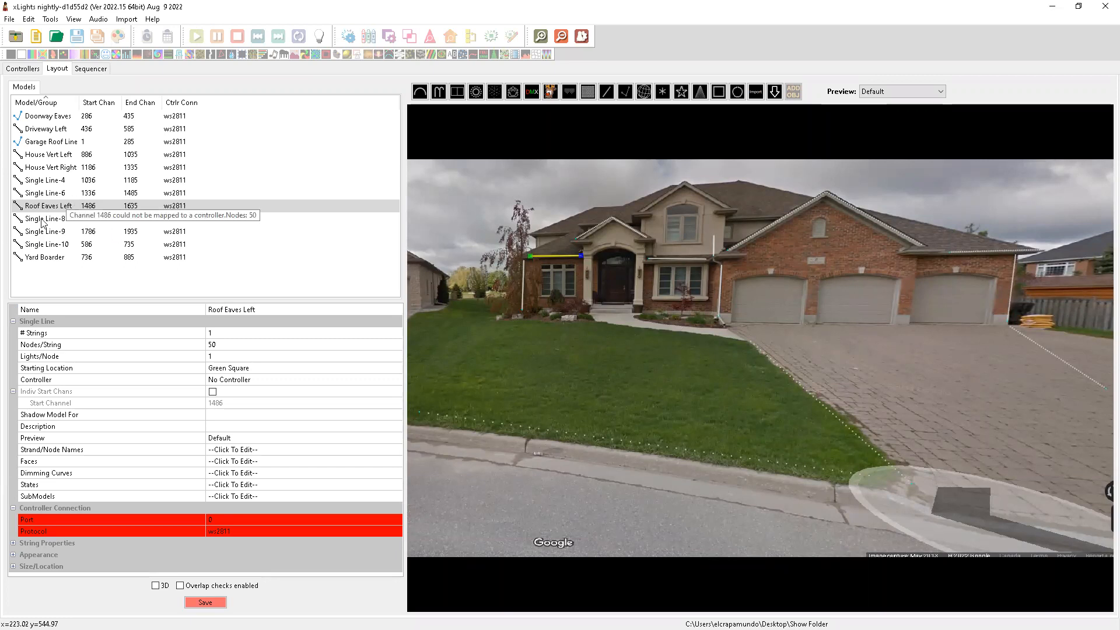
# Rename Single Line-6 along the far right edge of the driveway as Driveway Right.
pyautogui.click(45, 194)
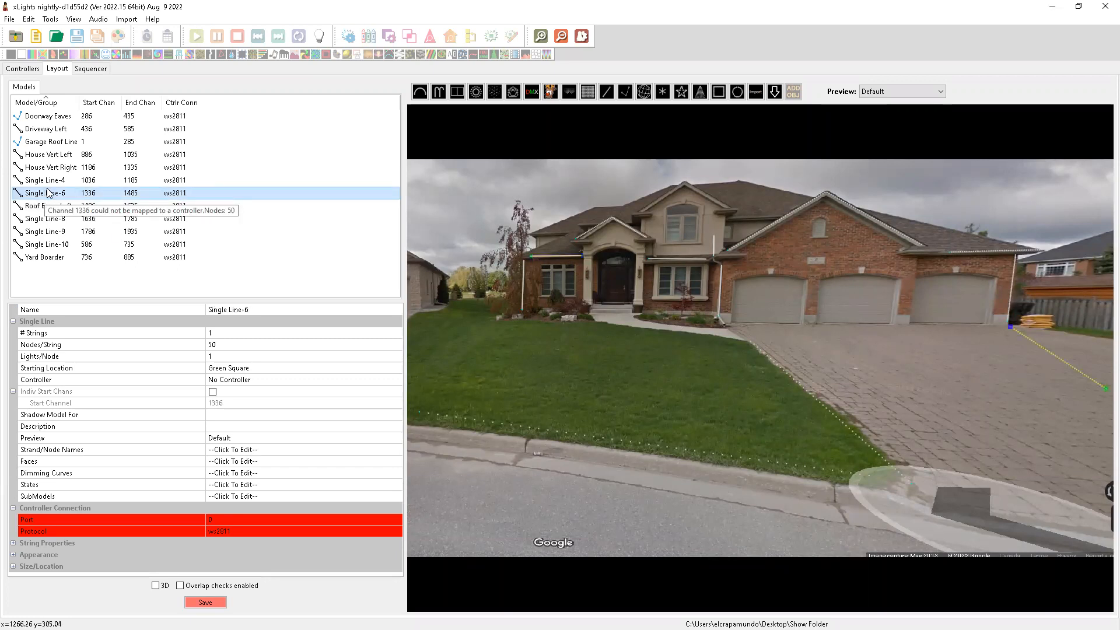
pyautogui.click(247, 310)
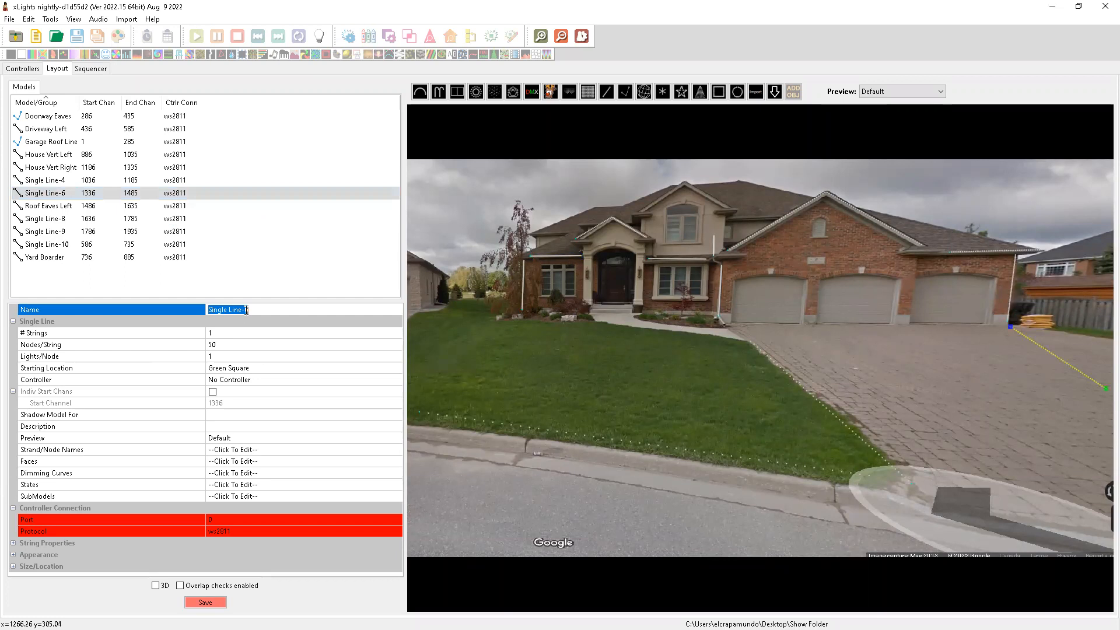
pyautogui.write('Driveway Right')
pyautogui.press('Return')
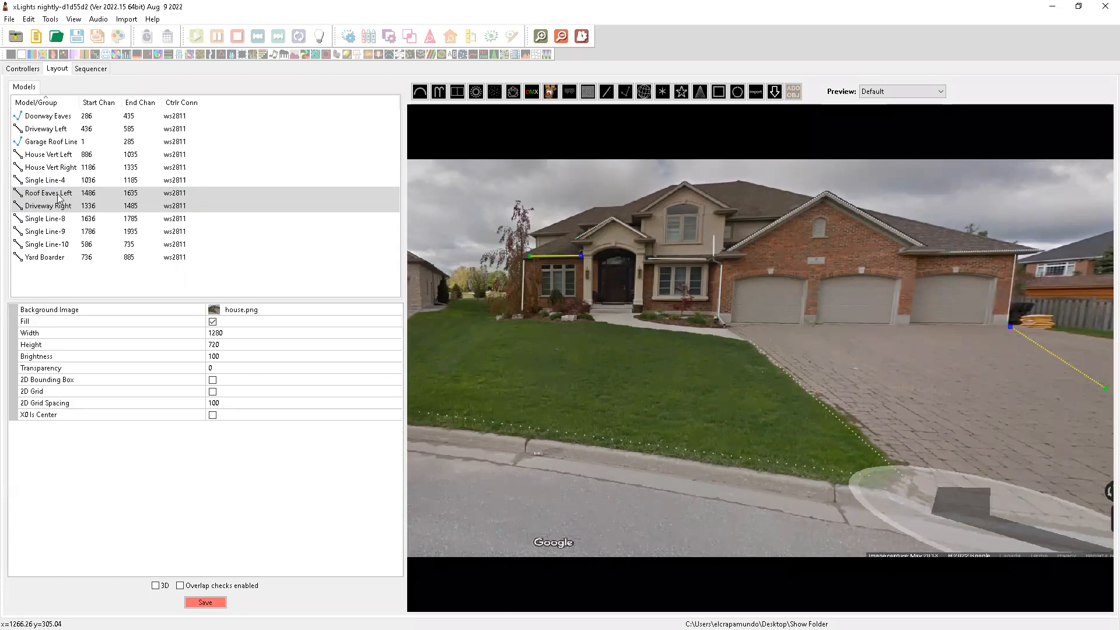
# Rename Single Line-8, the eaves line right of the doorway, as Roof Eaves Right.
pyautogui.click(48, 219)
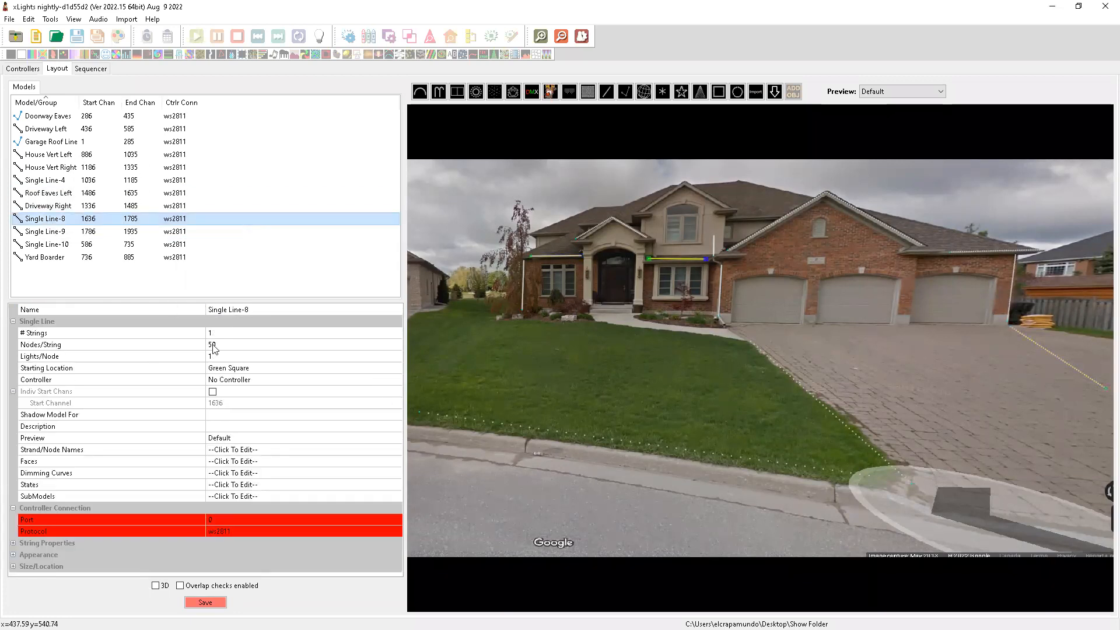
pyautogui.click(221, 309)
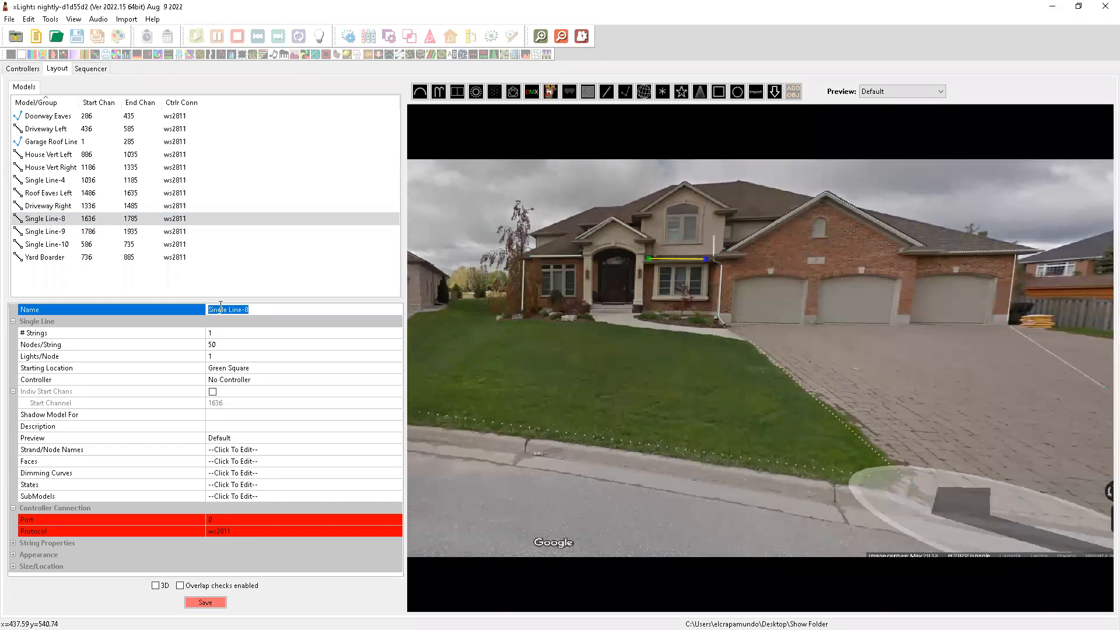
pyautogui.write('Roof Eaves Right')
pyautogui.click(264, 345)
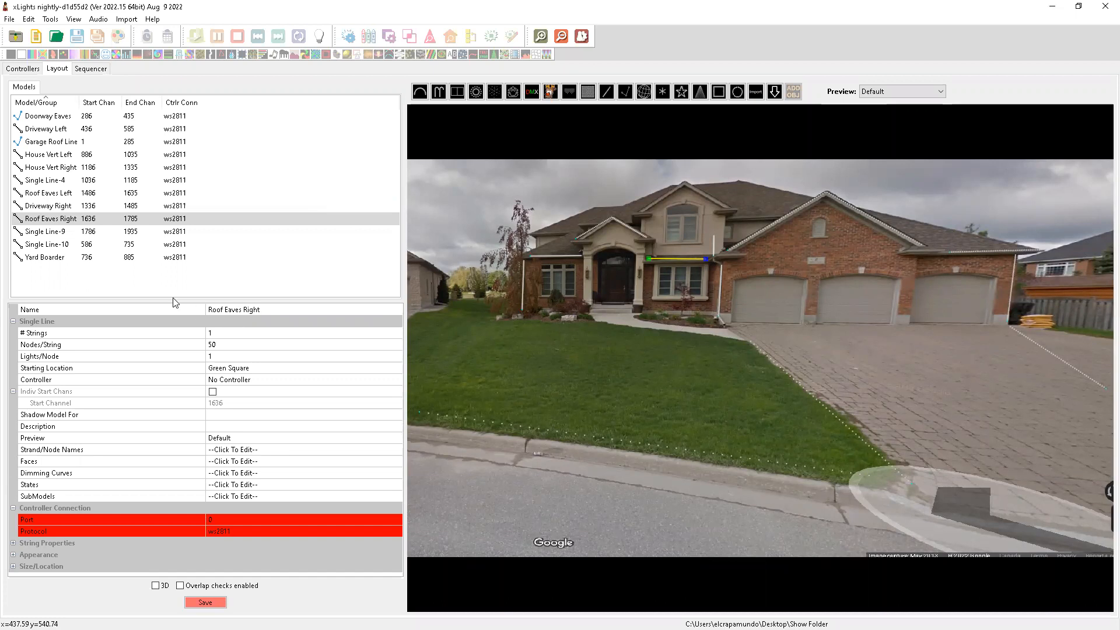
# Rename Single Line-9, the eaves line at the garage's far right end, as Garage Eaves Right.
pyautogui.click(61, 233)
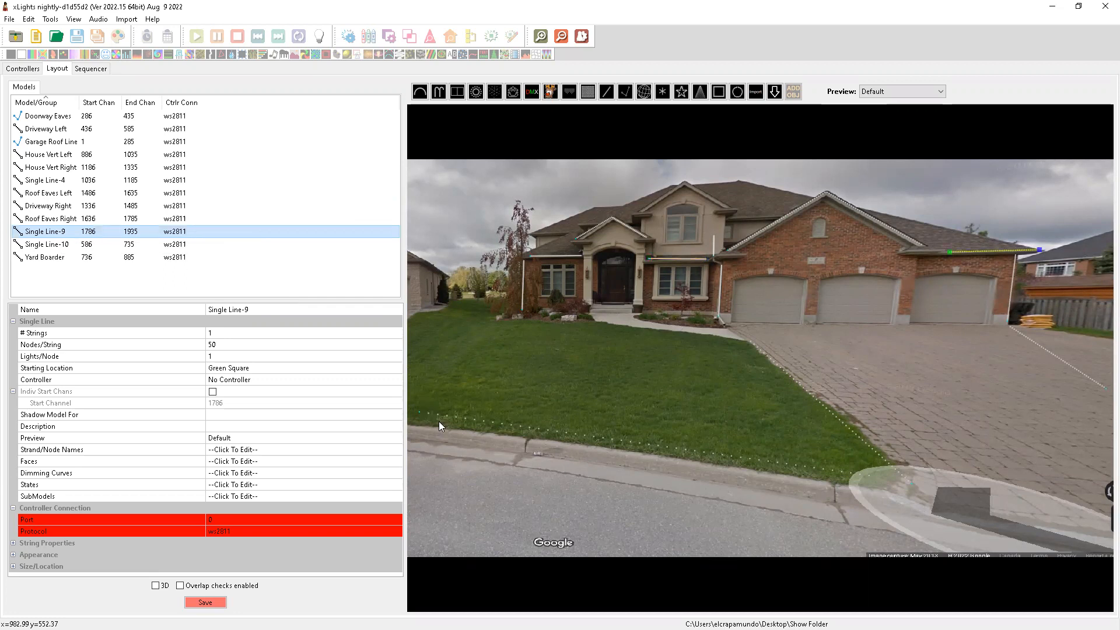
pyautogui.click(237, 309)
pyautogui.write('Garage Ea')
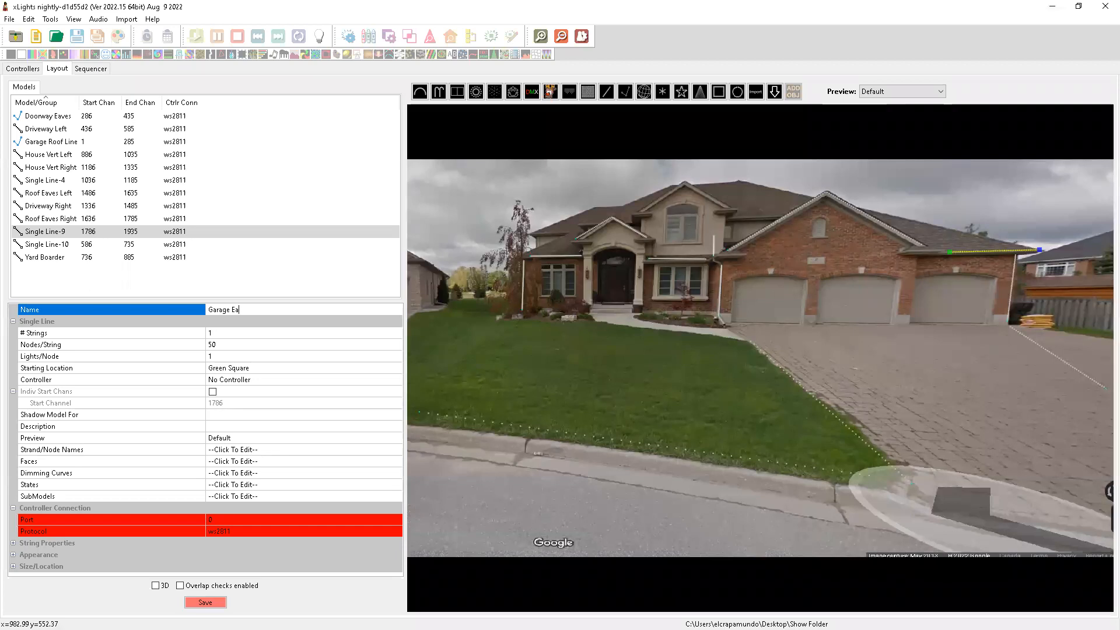
pyautogui.write('ves Right')
pyautogui.press('Return')
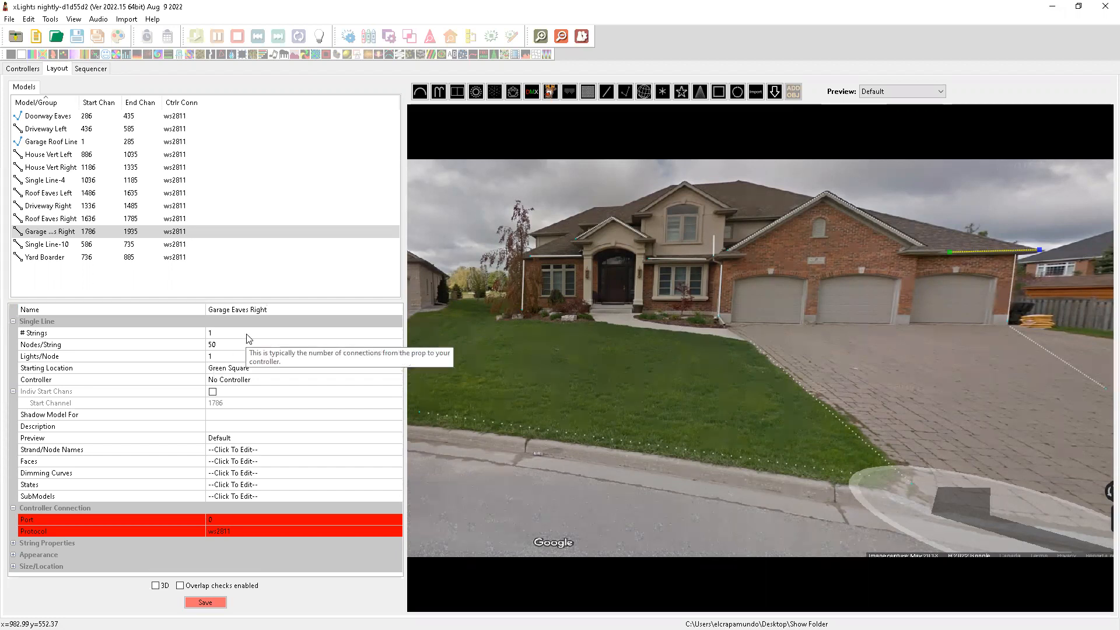
# Rename Single Line-10, the short vertical line on the roof, as Roof Center and set its nodes per string to 10.
pyautogui.click(59, 246)
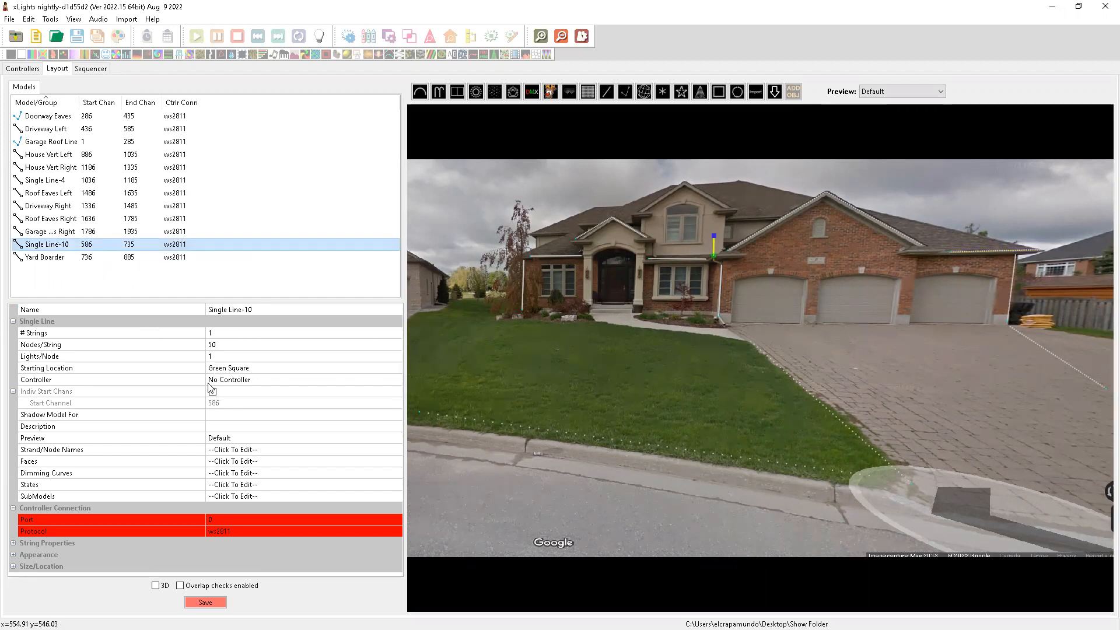
pyautogui.click(219, 312)
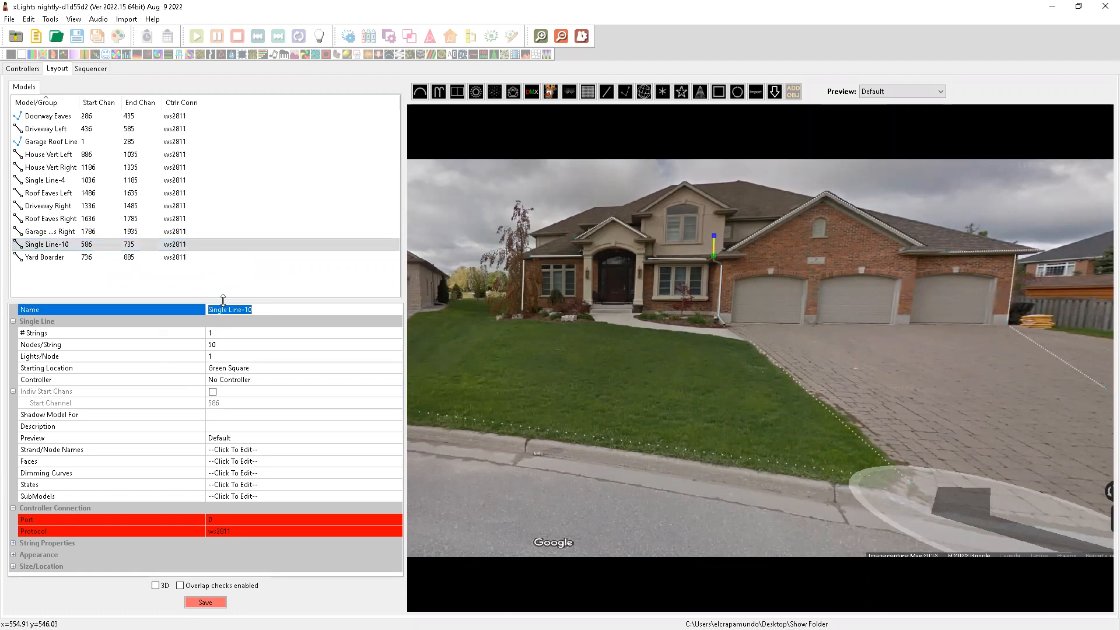
pyautogui.write('Roof Center')
pyautogui.click(260, 345)
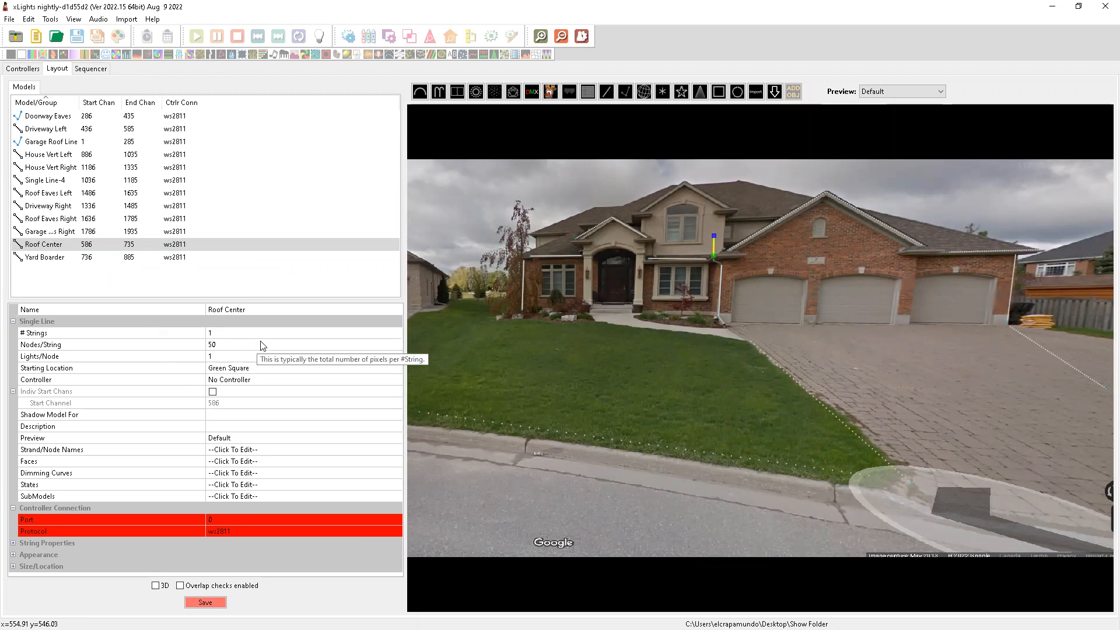
pyautogui.click(217, 345)
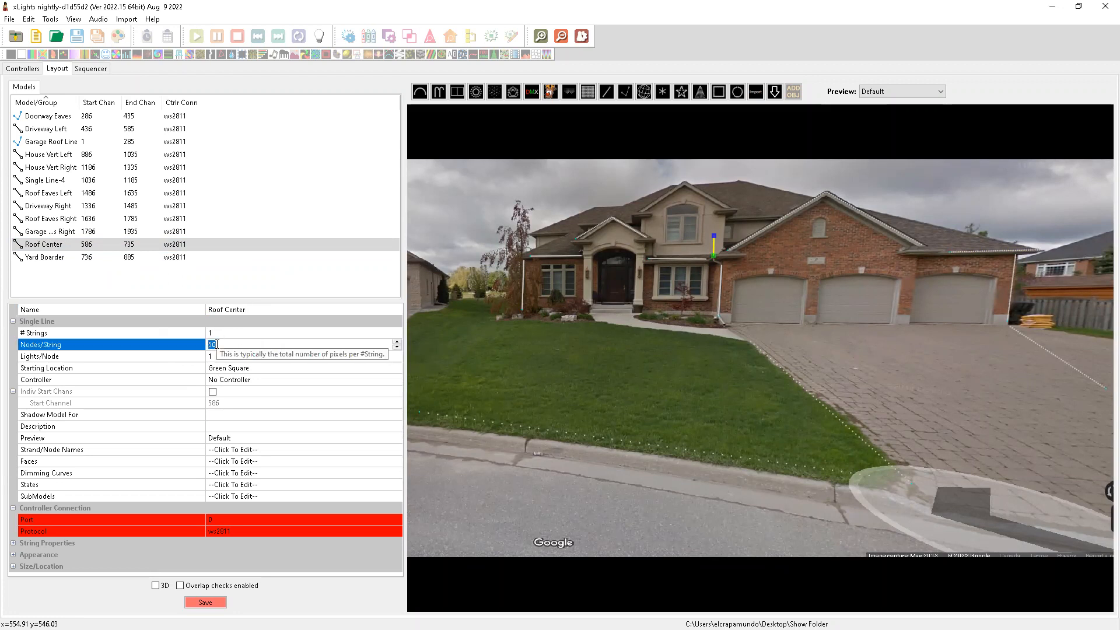
pyautogui.write('10')
pyautogui.press('Return')
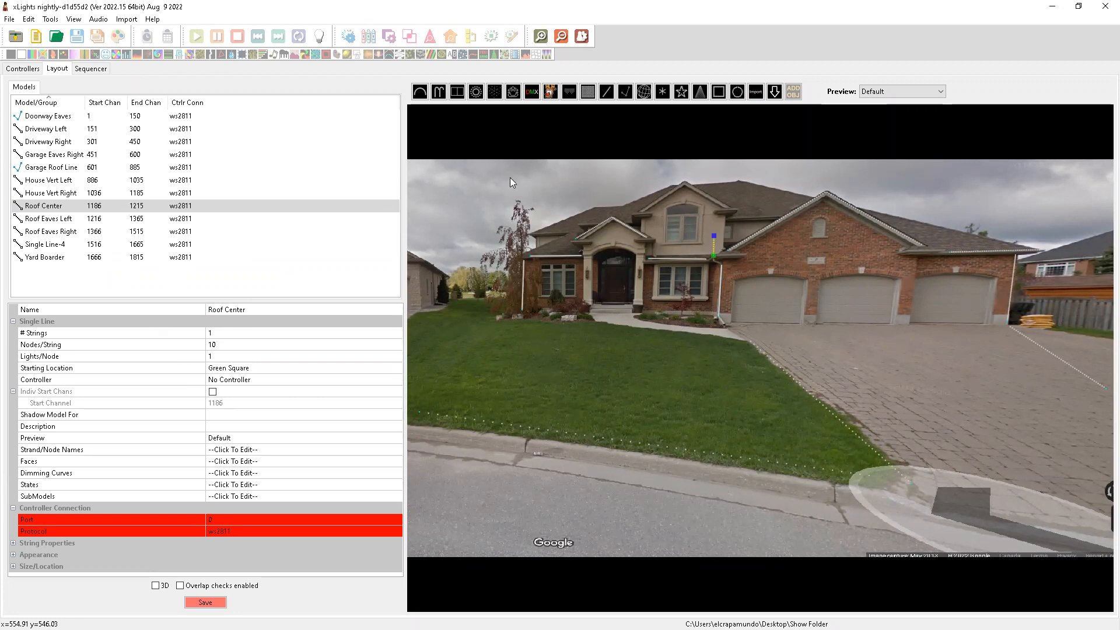
# Draw a Tree model on the lawn in front of the house's left corner.
pyautogui.click(700, 92)
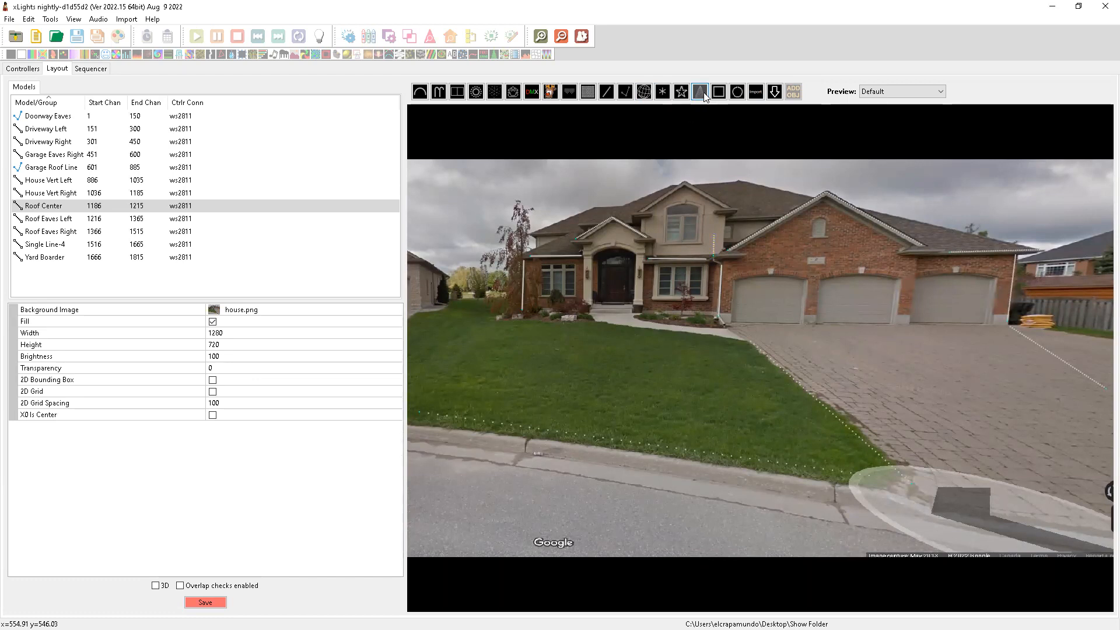
pyautogui.moveTo(469, 269); pyautogui.dragTo(524, 360)
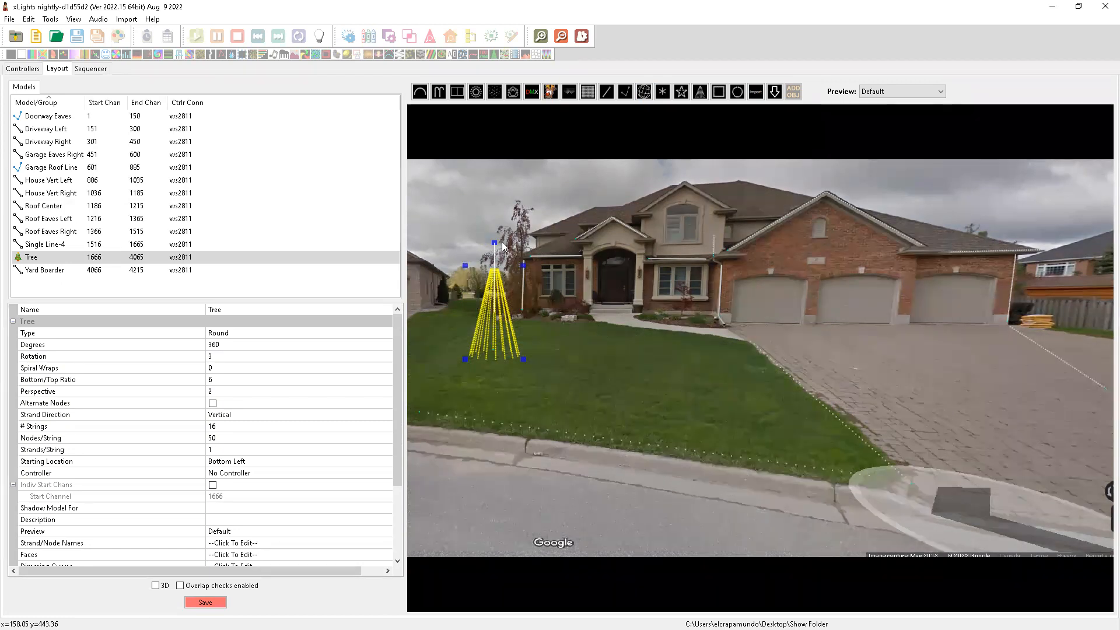
pyautogui.moveTo(496, 249)
pyautogui.mouseDown()
pyautogui.moveTo(547, 256)
pyautogui.moveTo(588, 284)
pyautogui.moveTo(540, 246)
pyautogui.moveTo(495, 237)
pyautogui.mouseUp()
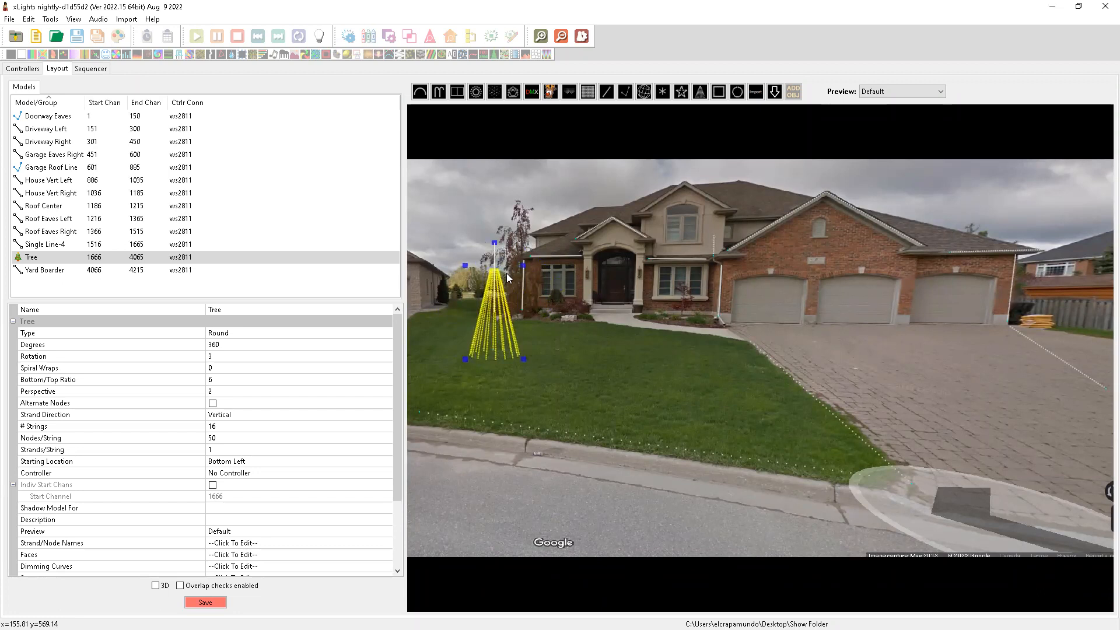
pyautogui.moveTo(394, 358); pyautogui.dragTo(398, 450)
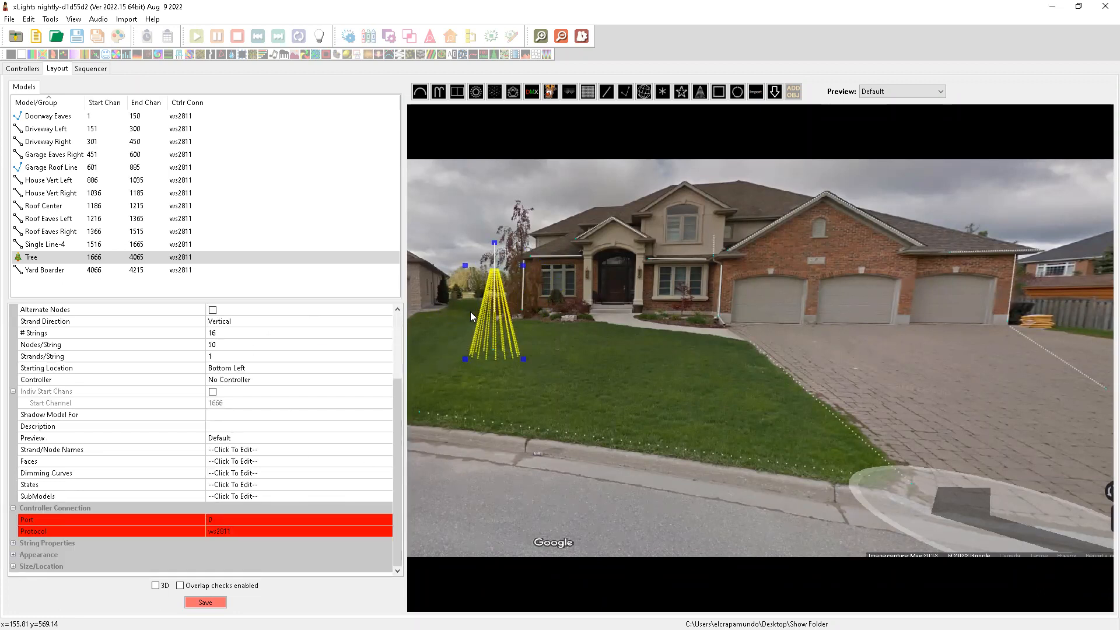
pyautogui.click(497, 302)
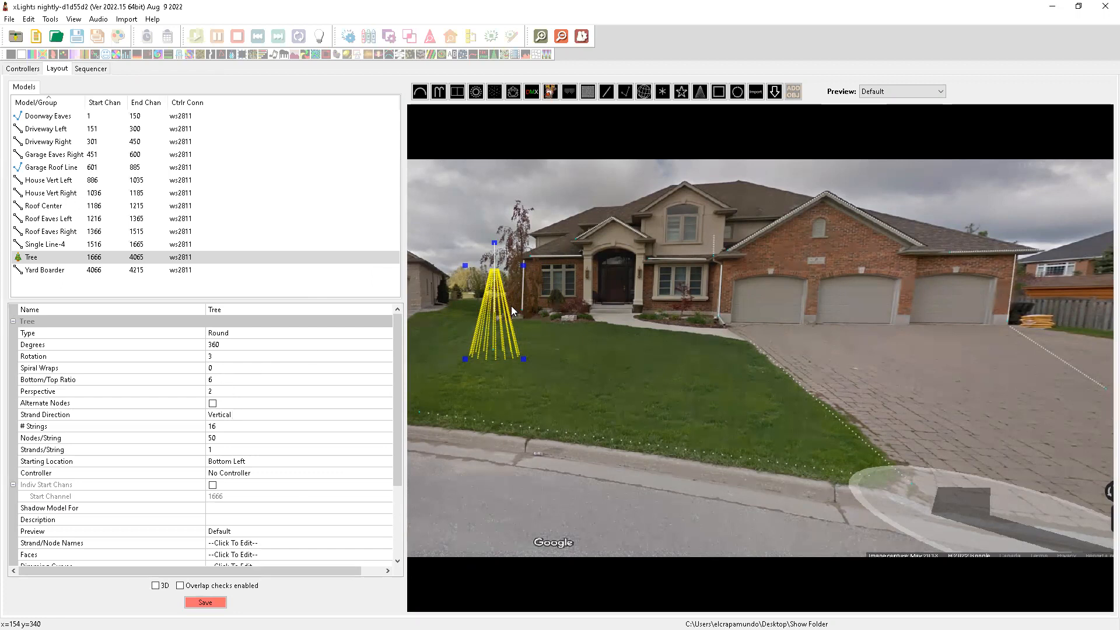
# Set the tree model's number of strings to 8.
pyautogui.click(227, 425)
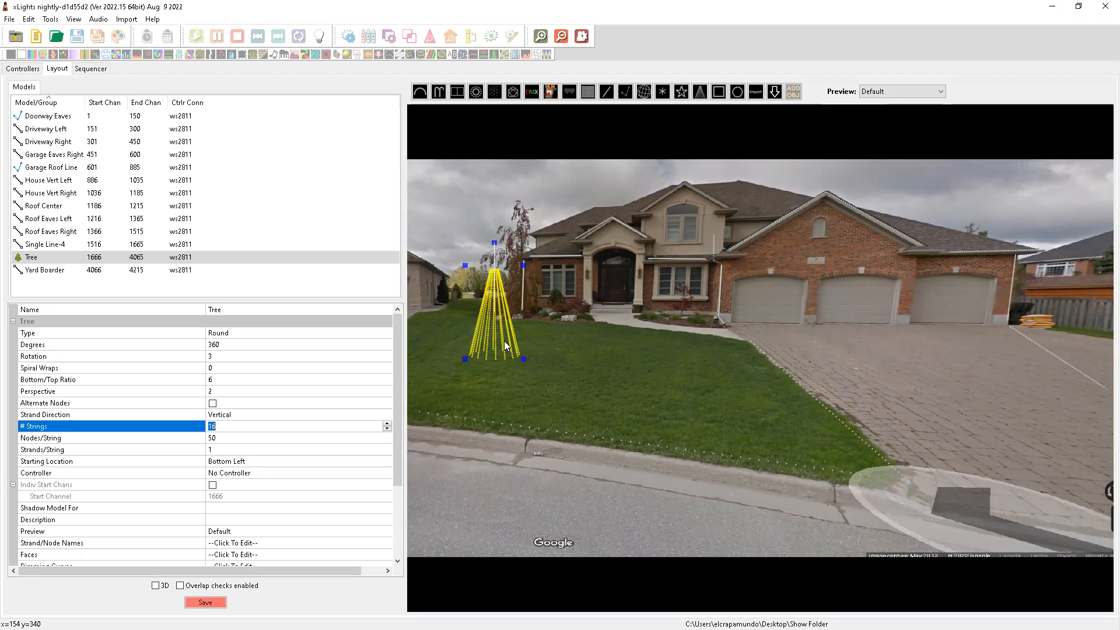
pyautogui.click(217, 427)
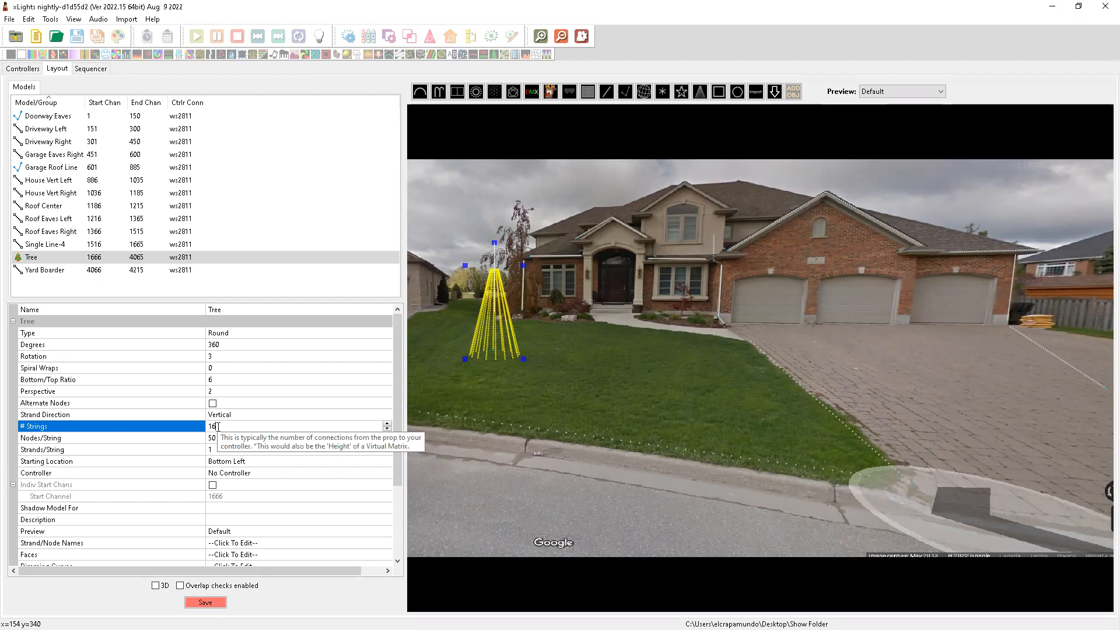
pyautogui.write('8')
pyautogui.press('BackSpace')
pyautogui.press('BackSpace')
pyautogui.press('BackSpace')
pyautogui.write('8')
pyautogui.press('Return')
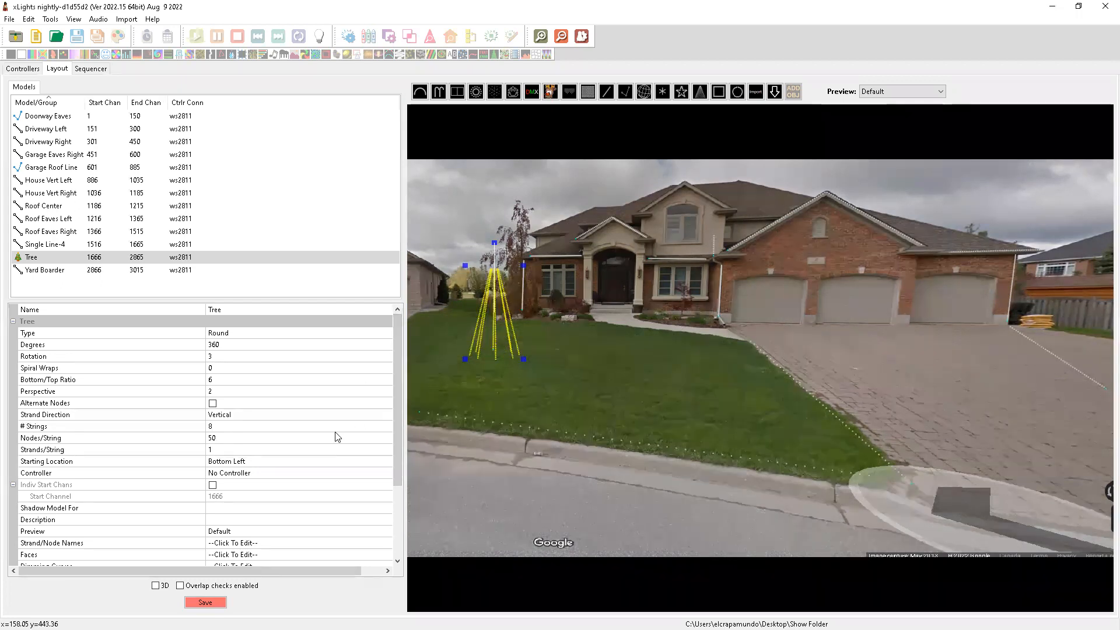
# Set the tree to 100 nodes per string and 2 strands per string.
pyautogui.click(223, 439)
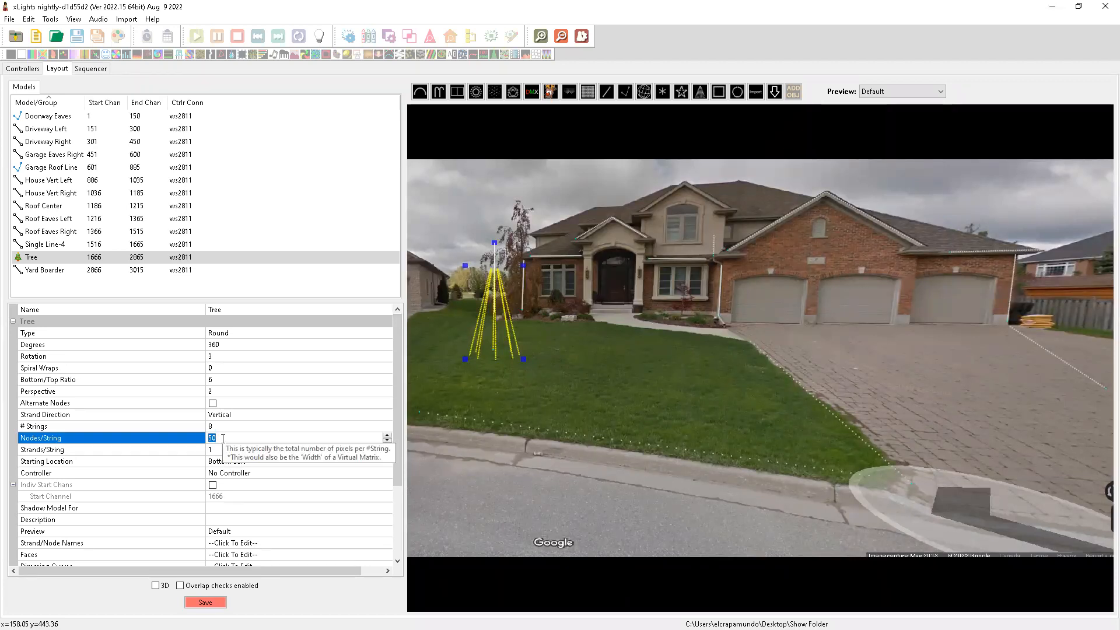
pyautogui.write('100')
pyautogui.press('Return')
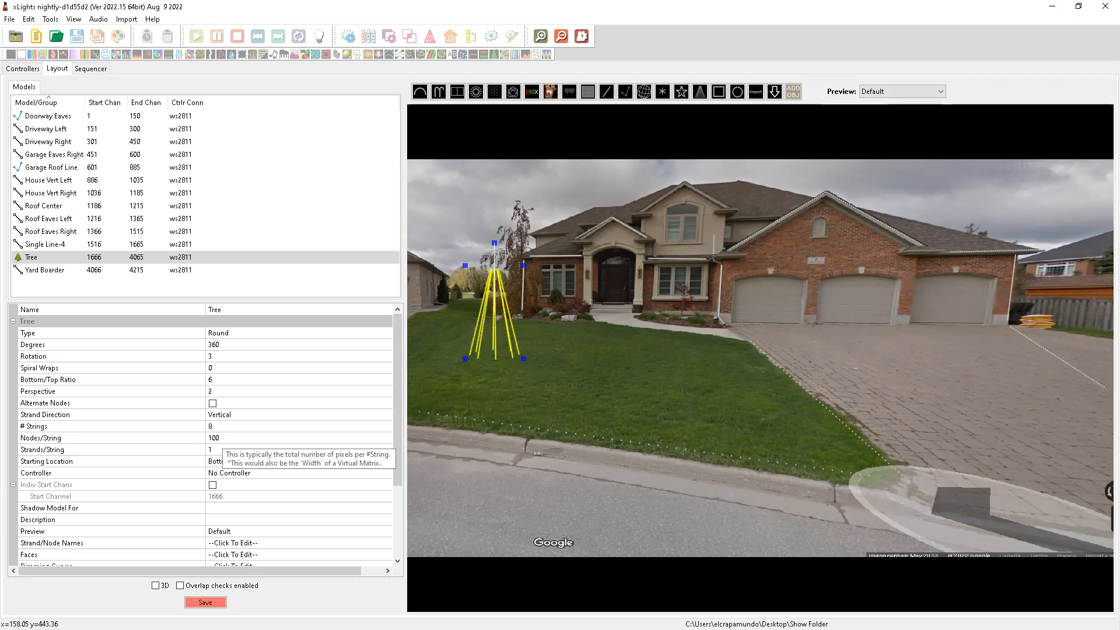
pyautogui.click(217, 450)
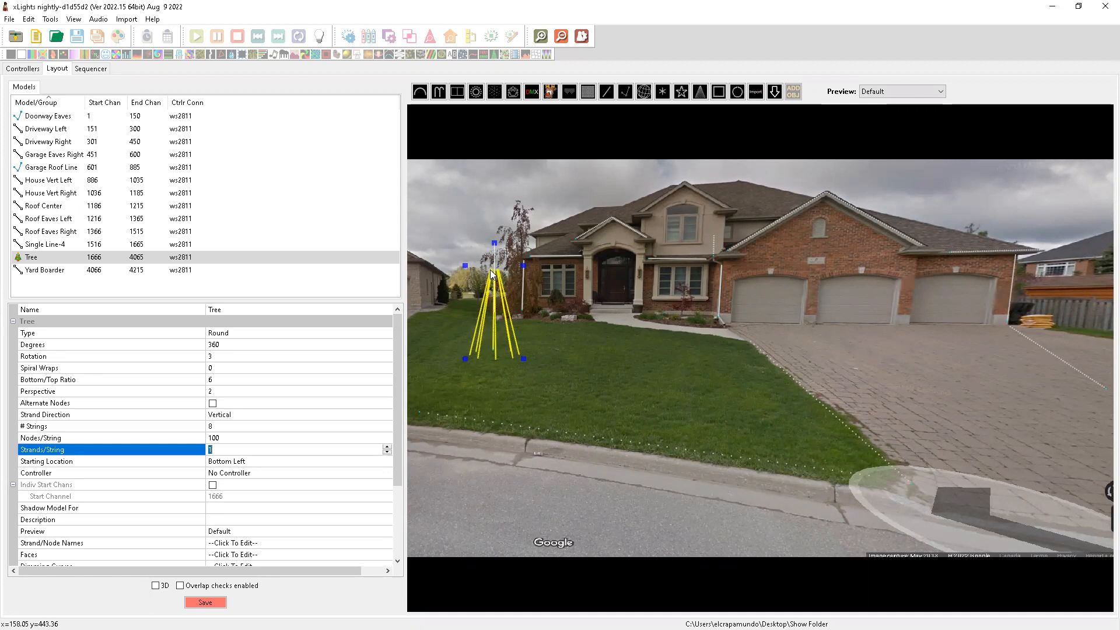
pyautogui.write('2')
pyautogui.press('Return')
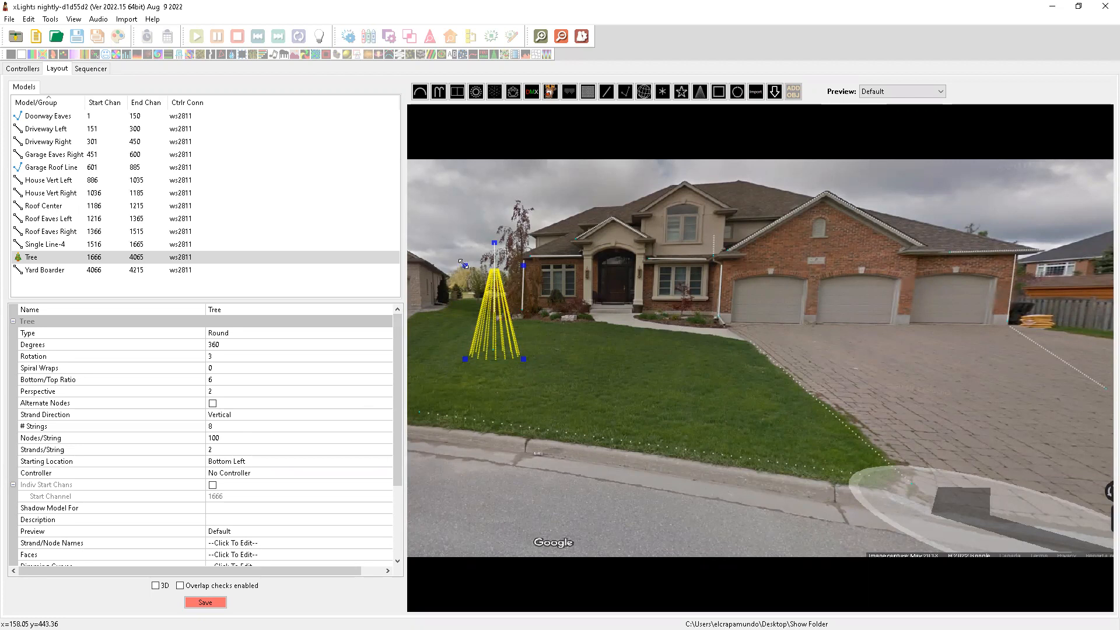
# Stretch the tree model upward so it stands taller on the lawn, keeping its base in place.
pyautogui.moveTo(465, 266); pyautogui.dragTo(465, 237)
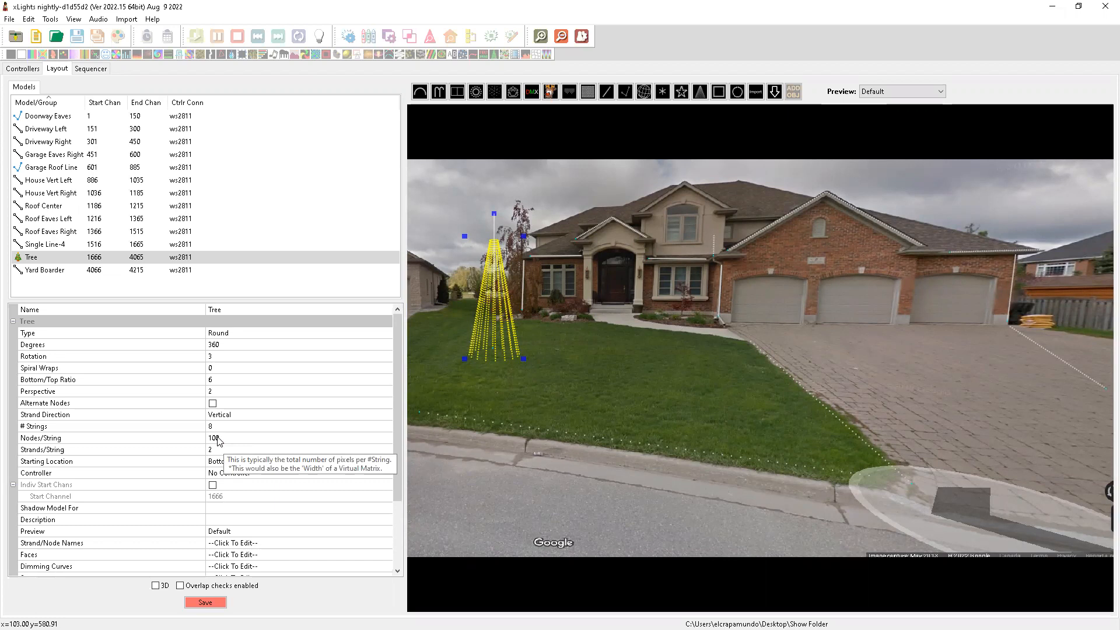
pyautogui.click(574, 357)
pyautogui.click(505, 300)
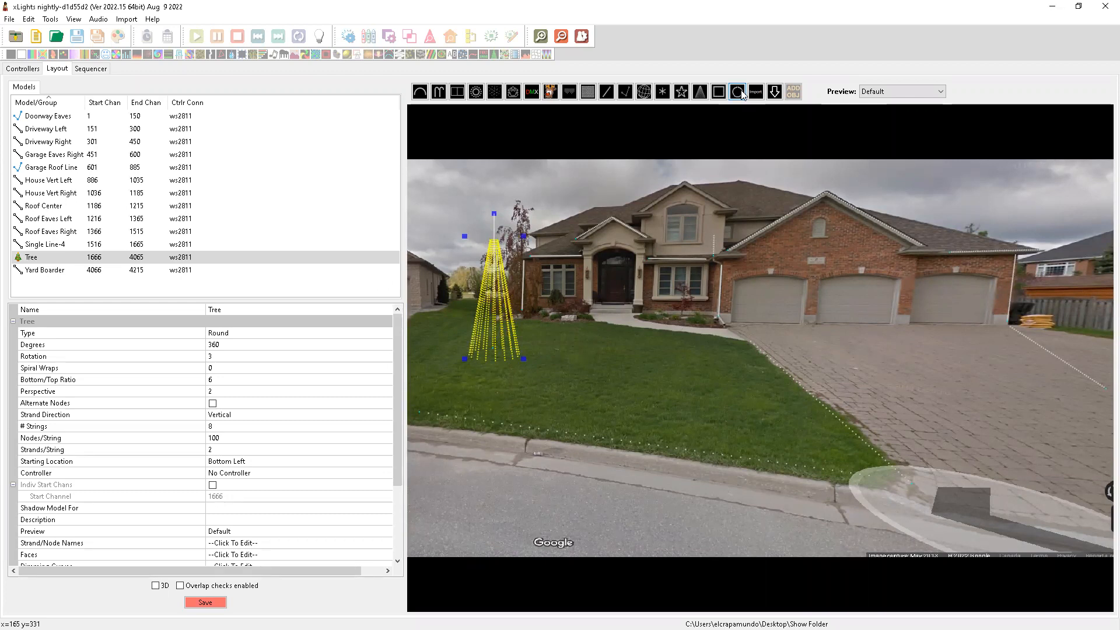
# Draw a Star model on the tip of the tree and name it Mega Tree Star.
pyautogui.click(680, 94)
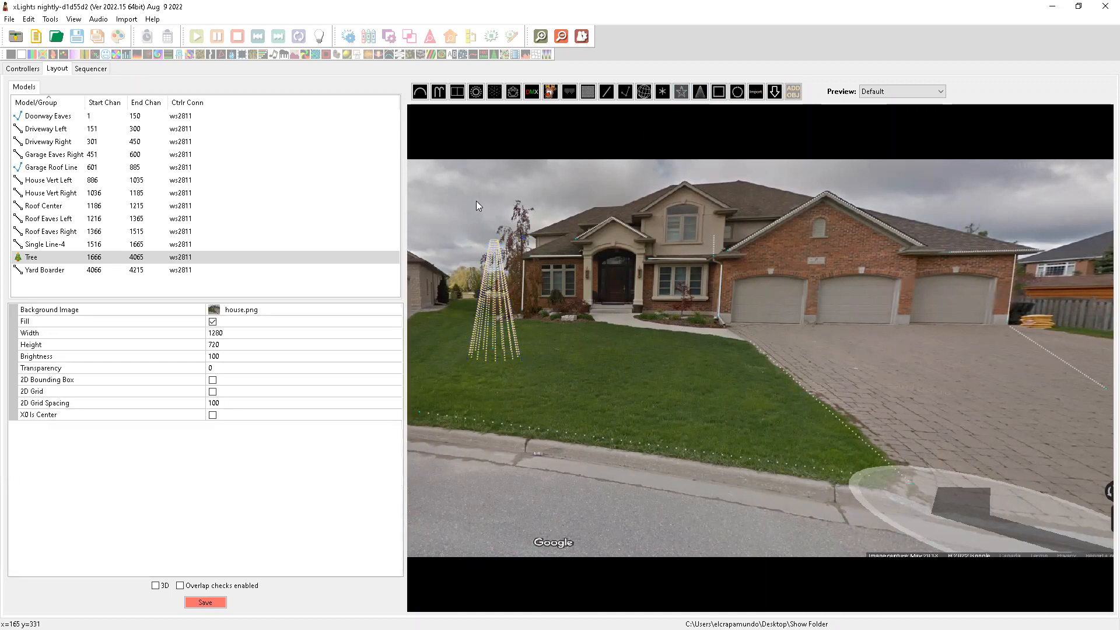
pyautogui.moveTo(470, 194); pyautogui.dragTo(497, 229)
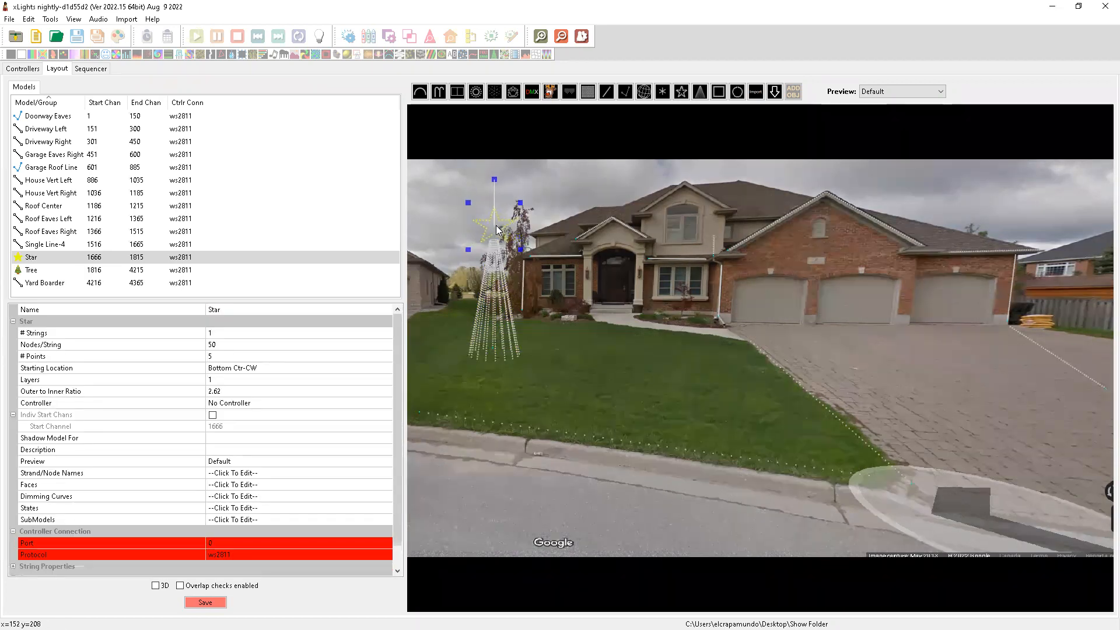
pyautogui.click(222, 307)
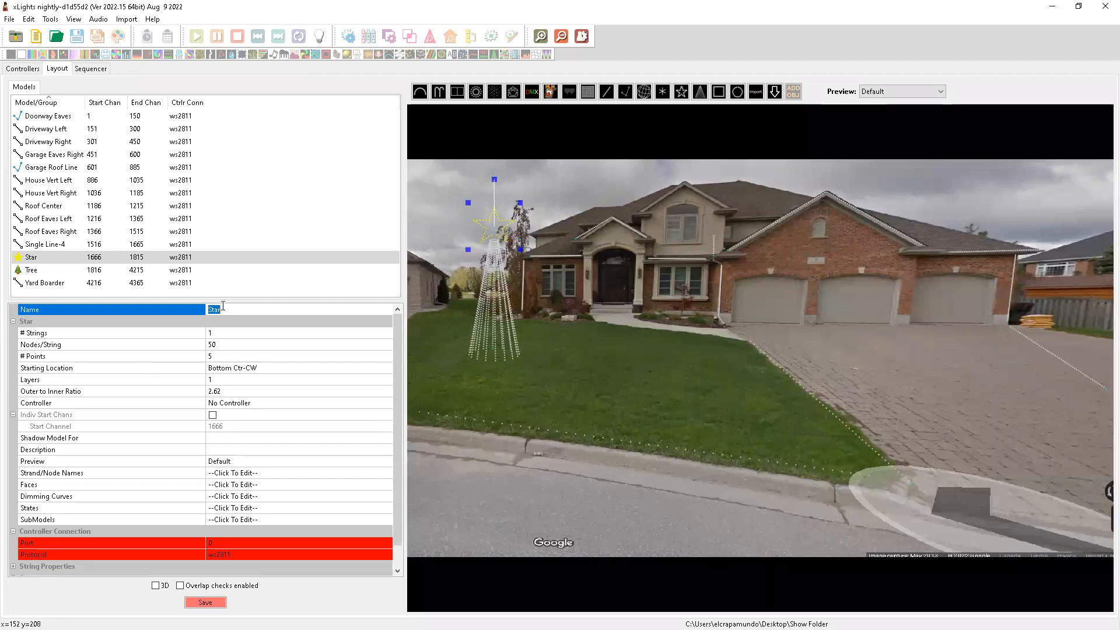
pyautogui.write('Mega Tree Star')
pyautogui.press('Return')
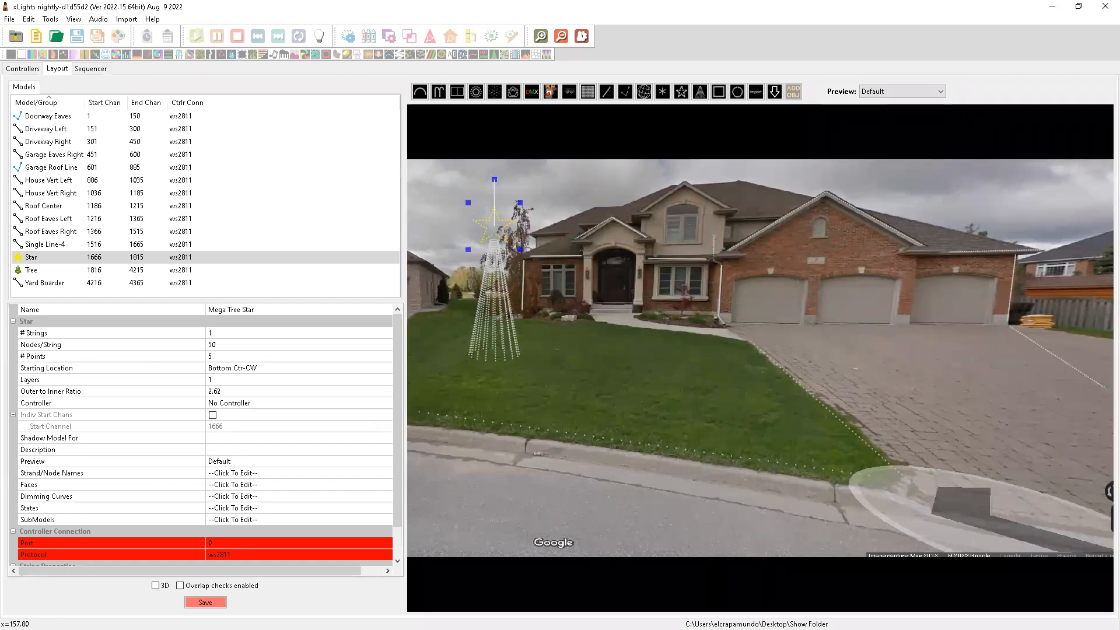
# Rename the Tree model as Mega Tree.
pyautogui.click(136, 271)
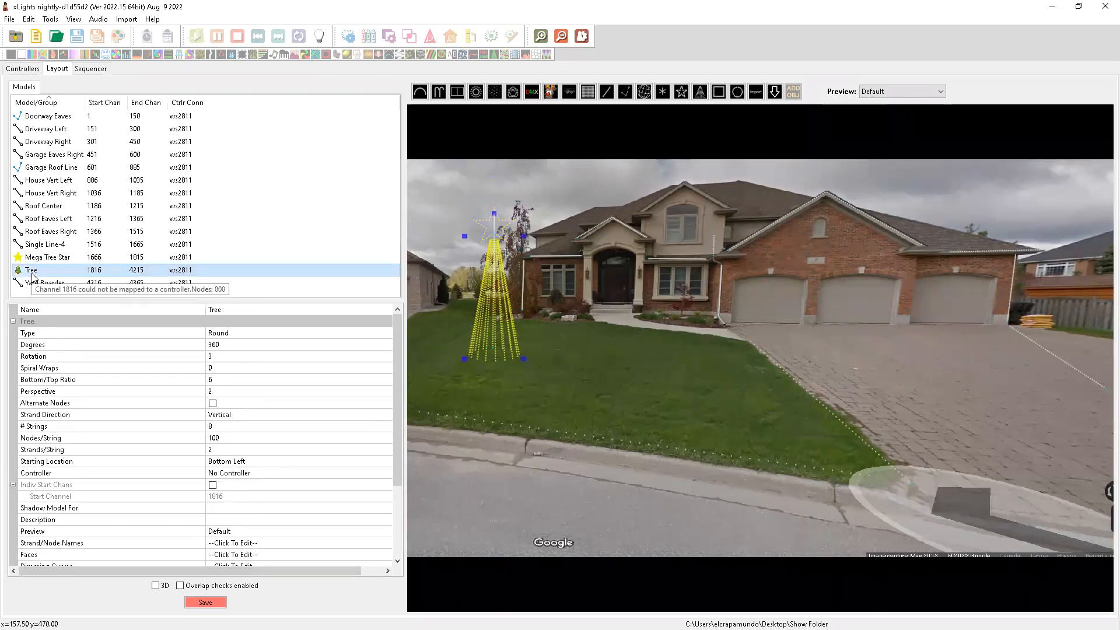
pyautogui.click(224, 311)
pyautogui.write('Mega Tree')
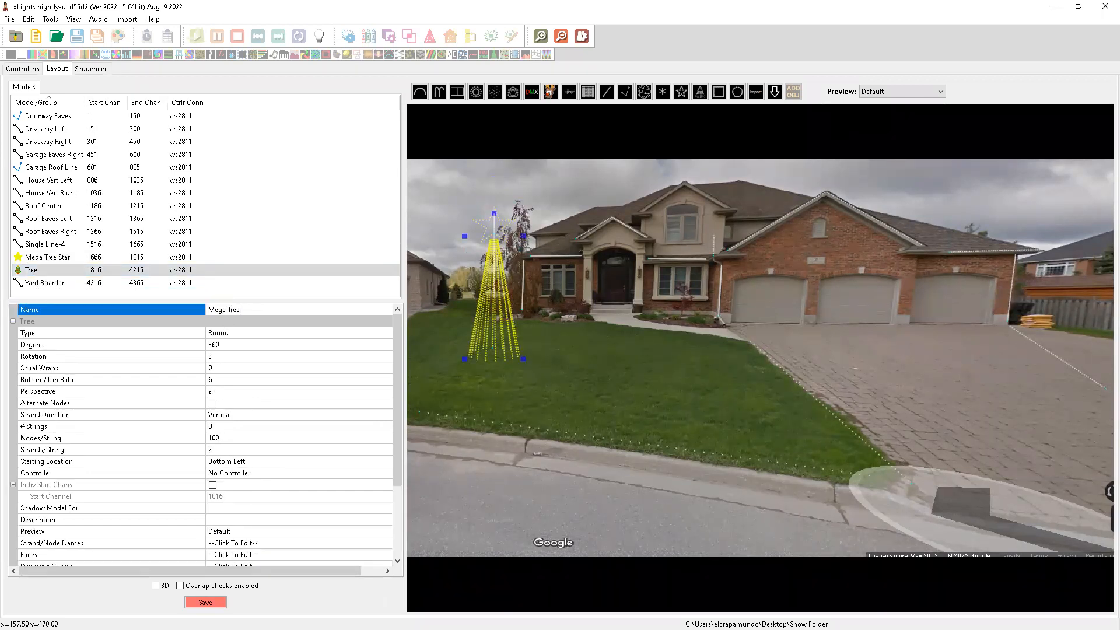
pyautogui.press('Return')
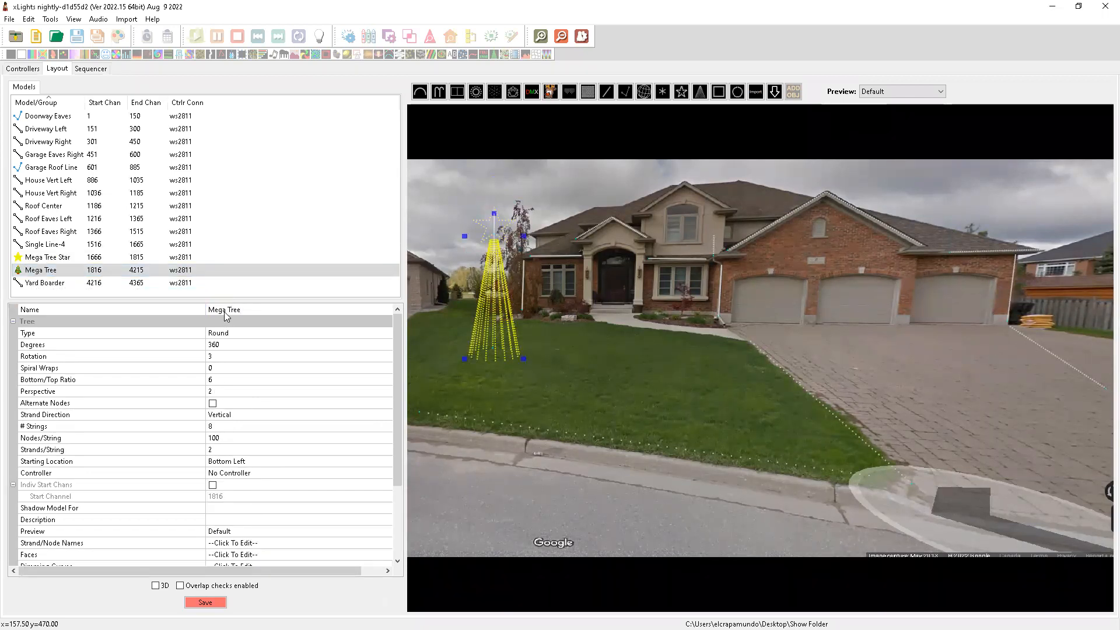
# Set the number of layers of Mega Tree Star to 3.
pyautogui.click(66, 257)
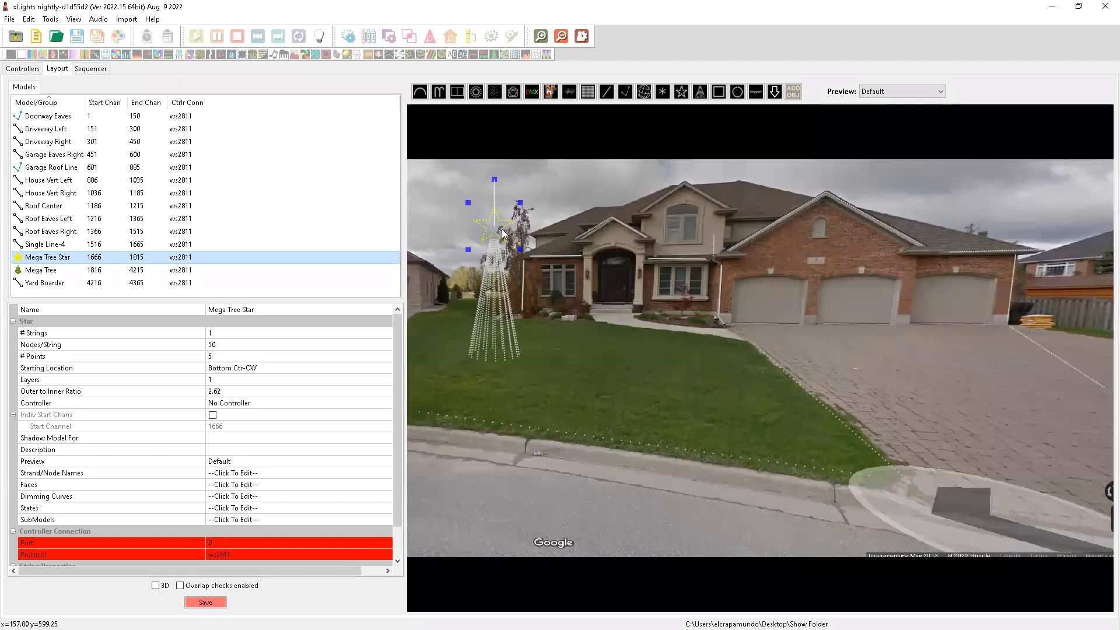
pyautogui.click(77, 381)
pyautogui.doubleClick(217, 381)
pyautogui.write('3')
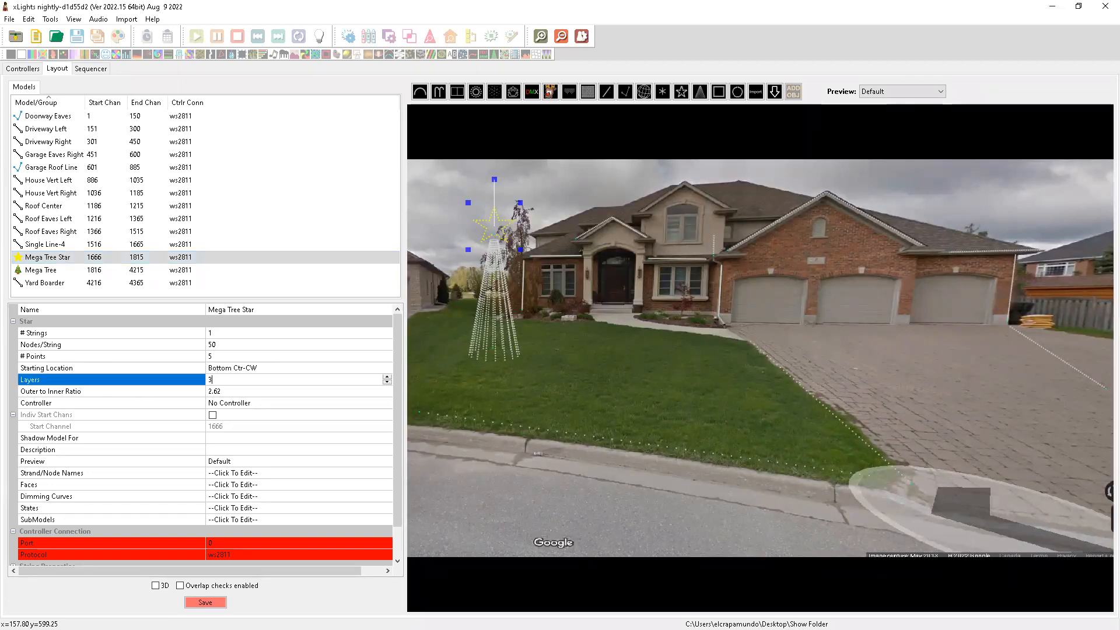
pyautogui.press('Return')
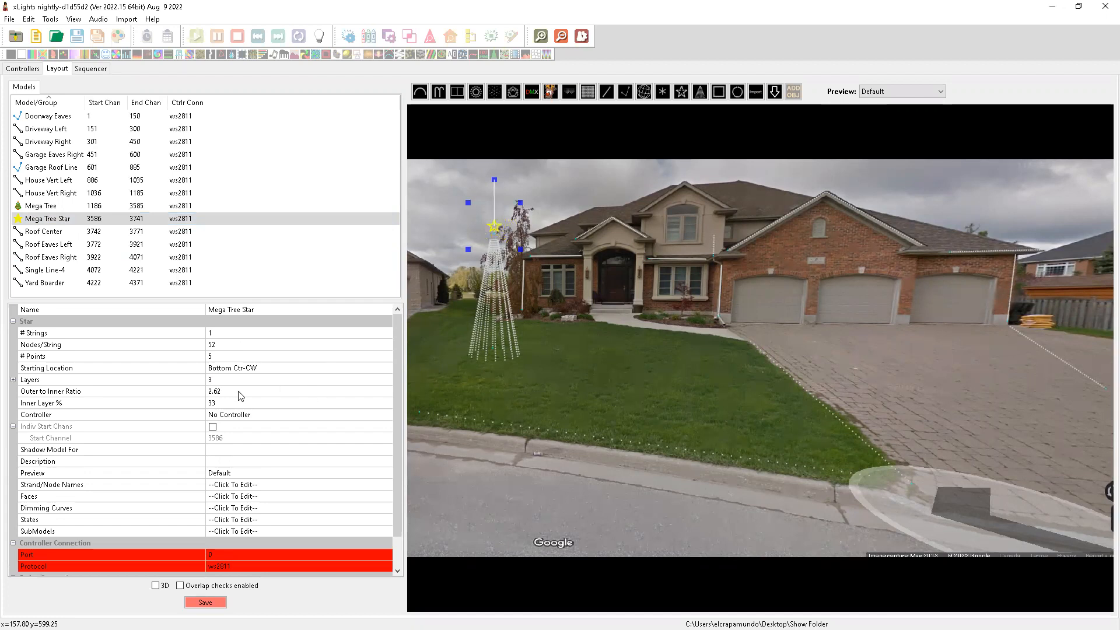
# Expand the star's layer settings and set the Inside layer to 20 nodes.
pyautogui.click(12, 380)
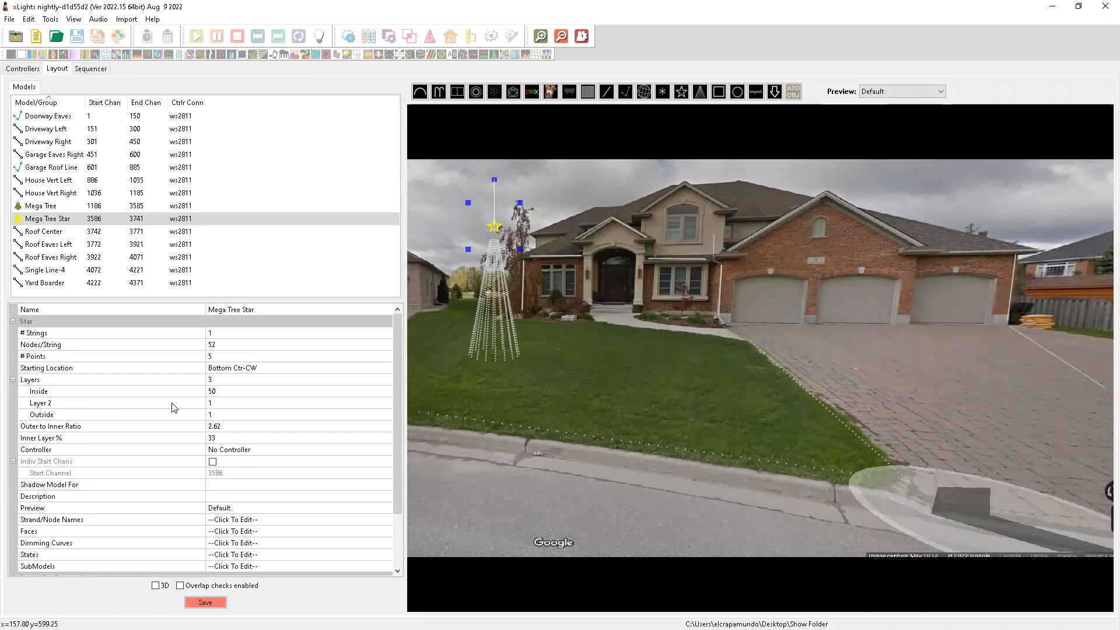
pyautogui.click(221, 392)
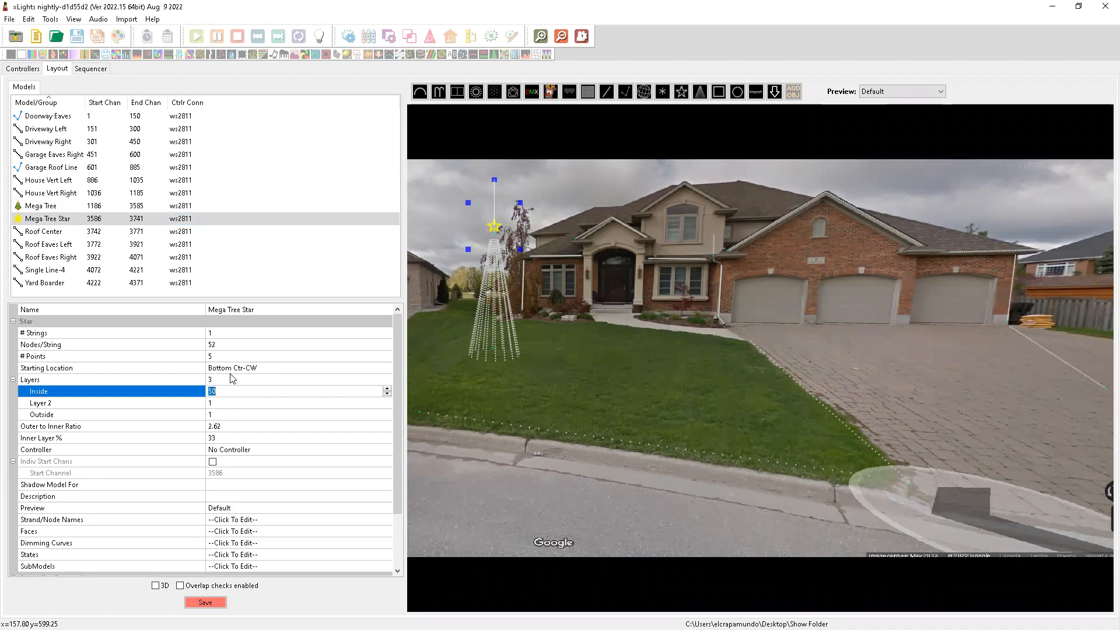
pyautogui.write('20')
pyautogui.press('Return')
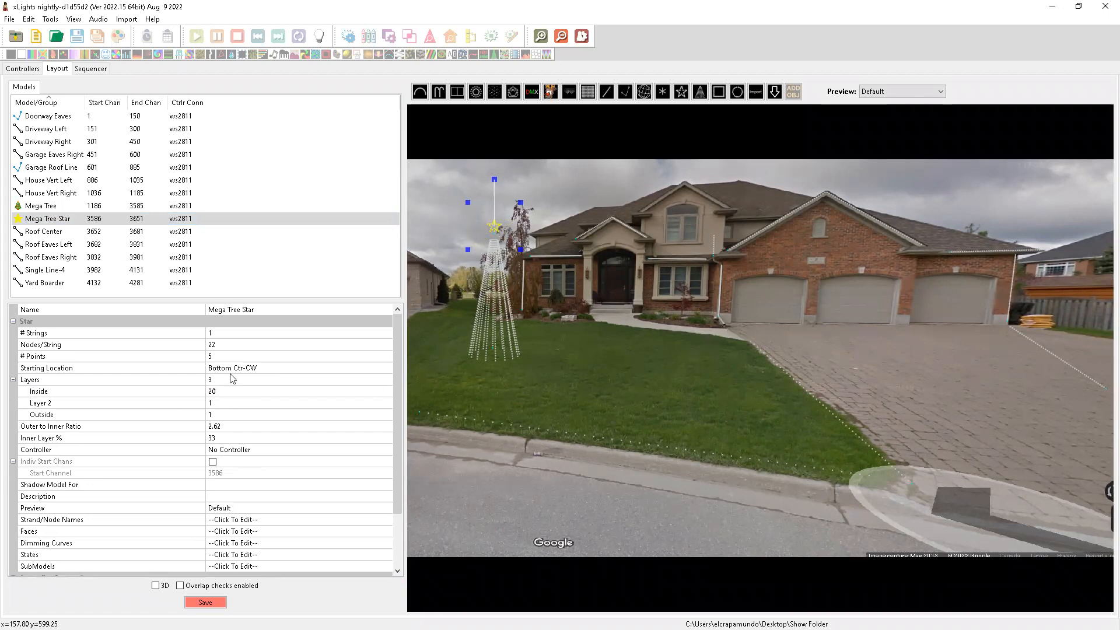
# Set Mega Tree Star's Layer 2 to 30 nodes and its Outside layer to 40 nodes.
pyautogui.click(219, 402)
pyautogui.write('30')
pyautogui.press('Return')
pyautogui.click(219, 415)
pyautogui.write('40')
pyautogui.press('Return')
# Move Mega Tree Star onto the lawn and enlarge it to inspect its three layers.
pyautogui.moveTo(520, 251); pyautogui.dragTo(582, 313)
pyautogui.moveTo(530, 264); pyautogui.dragTo(604, 368)
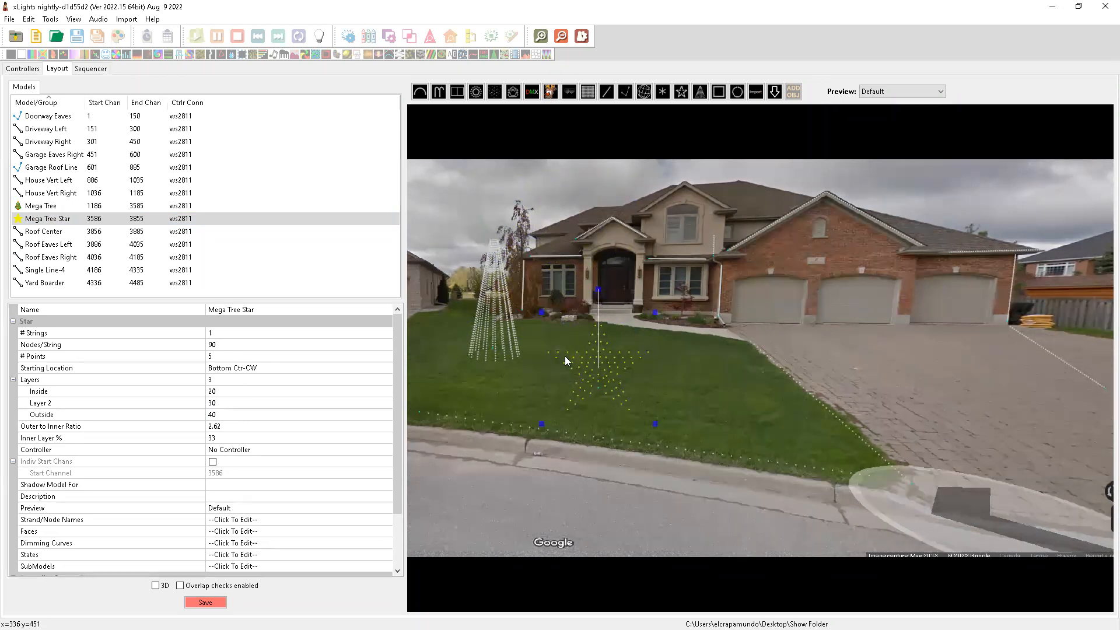
# Shrink Mega Tree Star and place it back on the tip of the mega tree.
pyautogui.moveTo(543, 315); pyautogui.dragTo(429, 273)
pyautogui.moveTo(655, 424); pyautogui.dragTo(536, 382)
pyautogui.moveTo(465, 323); pyautogui.dragTo(475, 207)
pyautogui.moveTo(441, 269); pyautogui.dragTo(477, 232)
pyautogui.moveTo(530, 191); pyautogui.dragTo(510, 218)
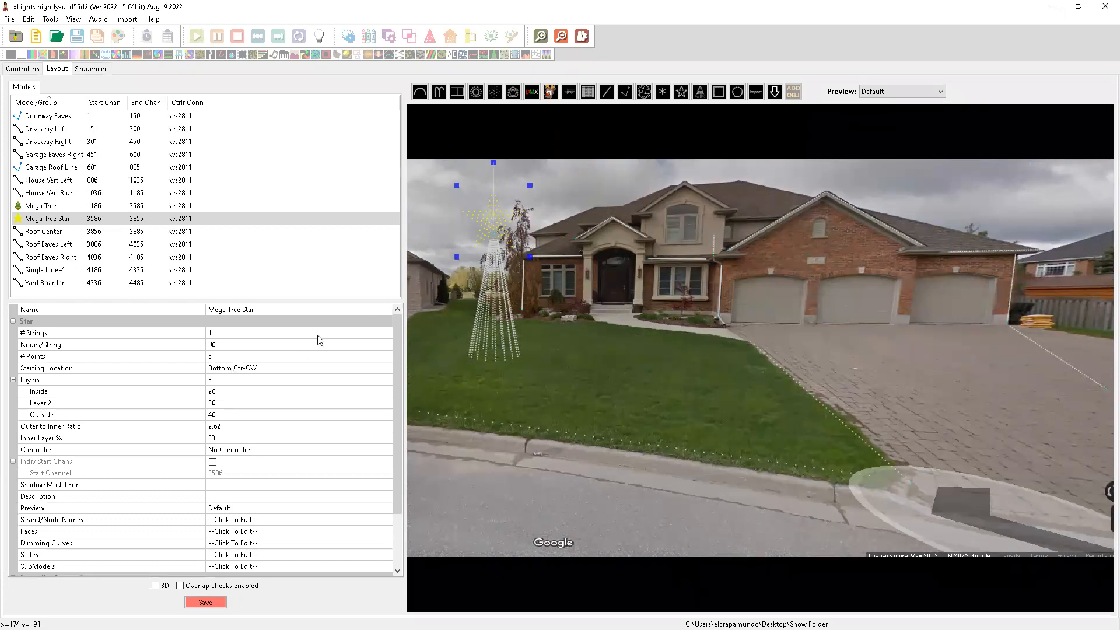
# Examine the Starting Location options of Mega Tree Star and deselect the model.
pyautogui.click(238, 373)
pyautogui.click(238, 372)
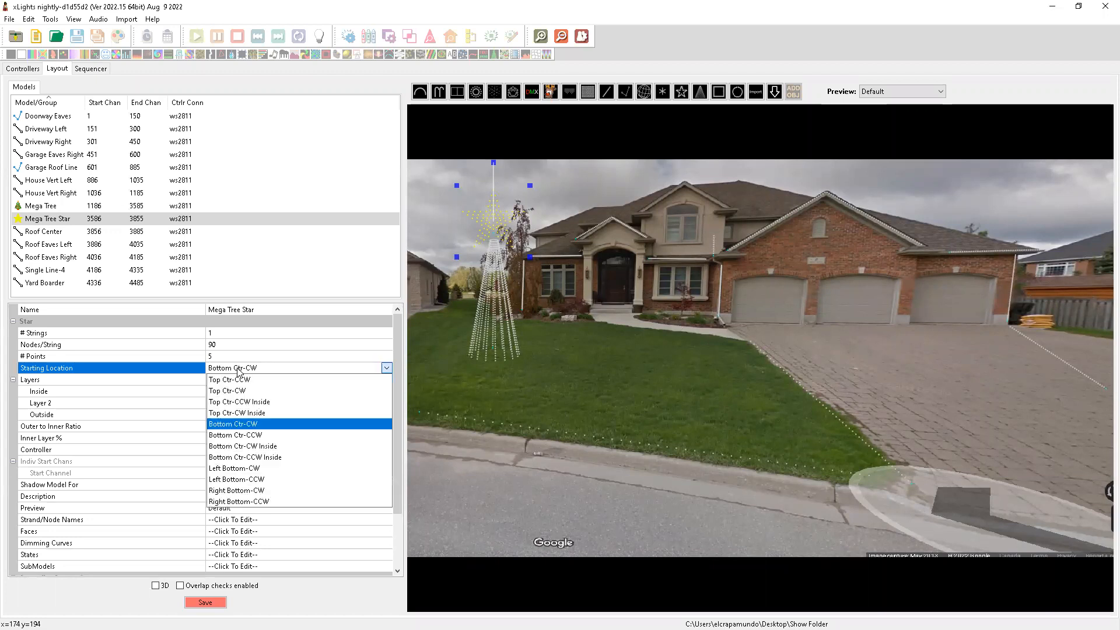
pyautogui.click(238, 372)
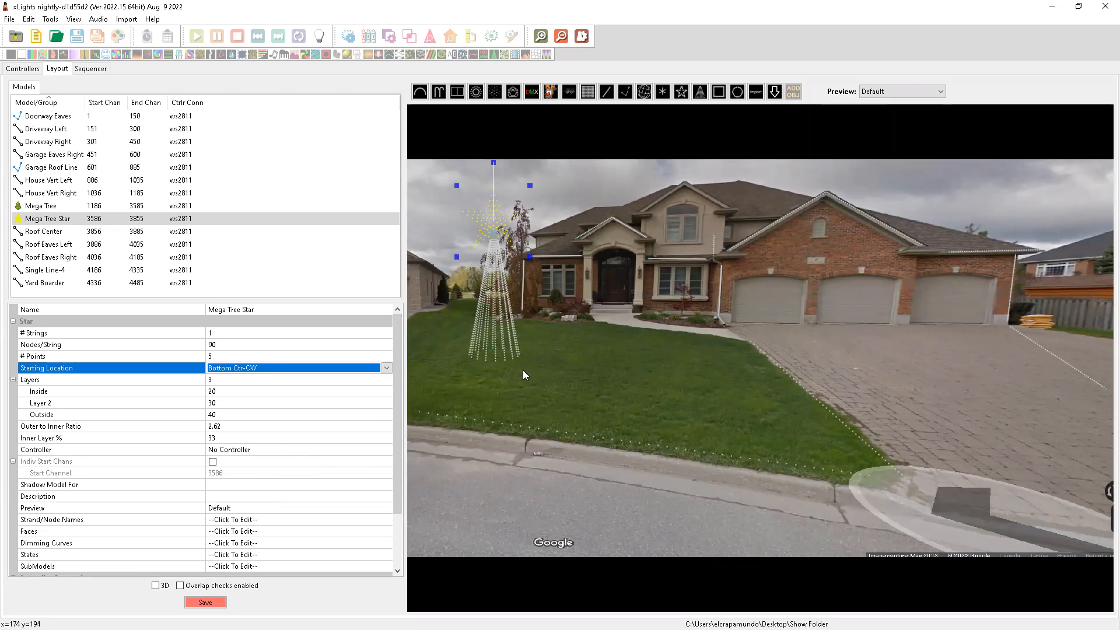
pyautogui.click(553, 364)
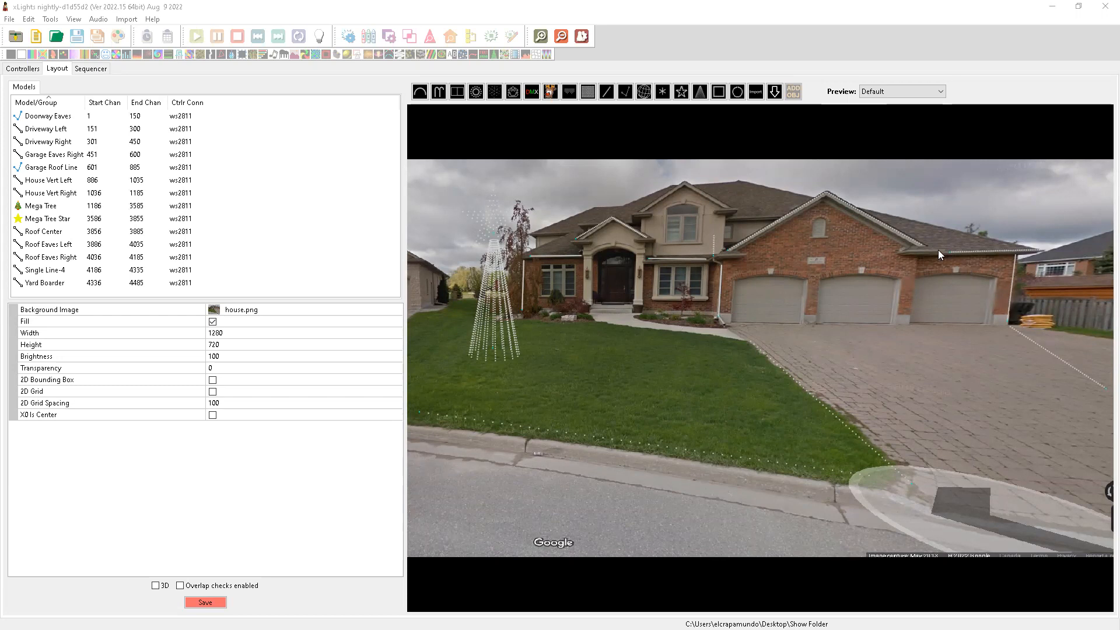
# Swing the blue end of Garage Eaves Right past its green start, and return it to the outer corner of the eave.
pyautogui.click(976, 252)
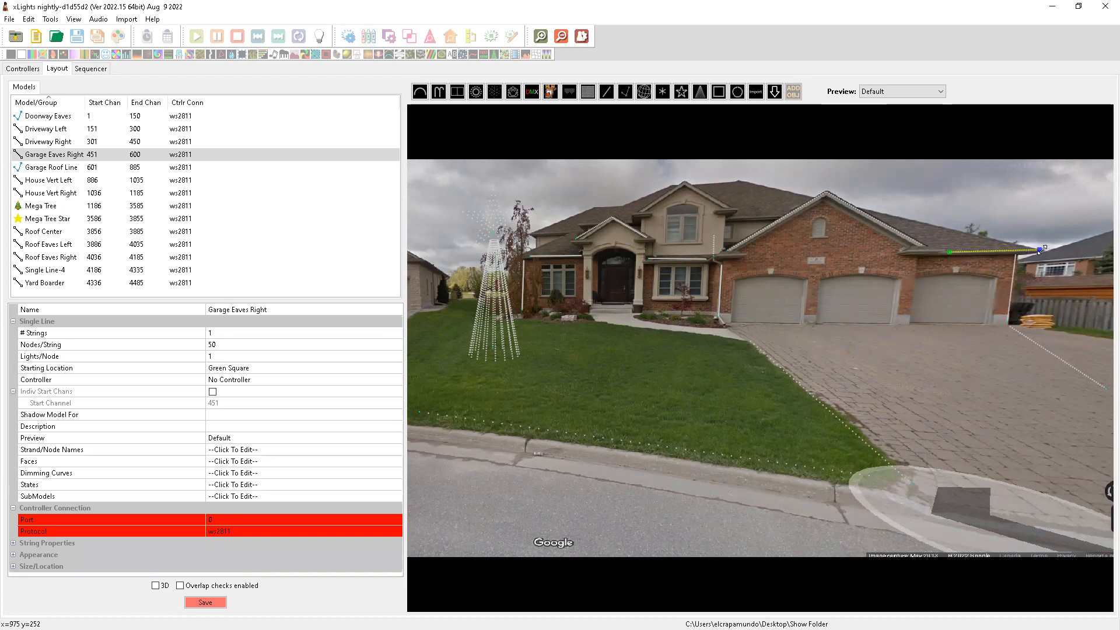
pyautogui.moveTo(1040, 249); pyautogui.dragTo(954, 251)
pyautogui.moveTo(929, 253); pyautogui.dragTo(1045, 252)
# Move the last point of Garage Roof Line over to its green start, and return it to the right foot of the garage gable.
pyautogui.click(891, 227)
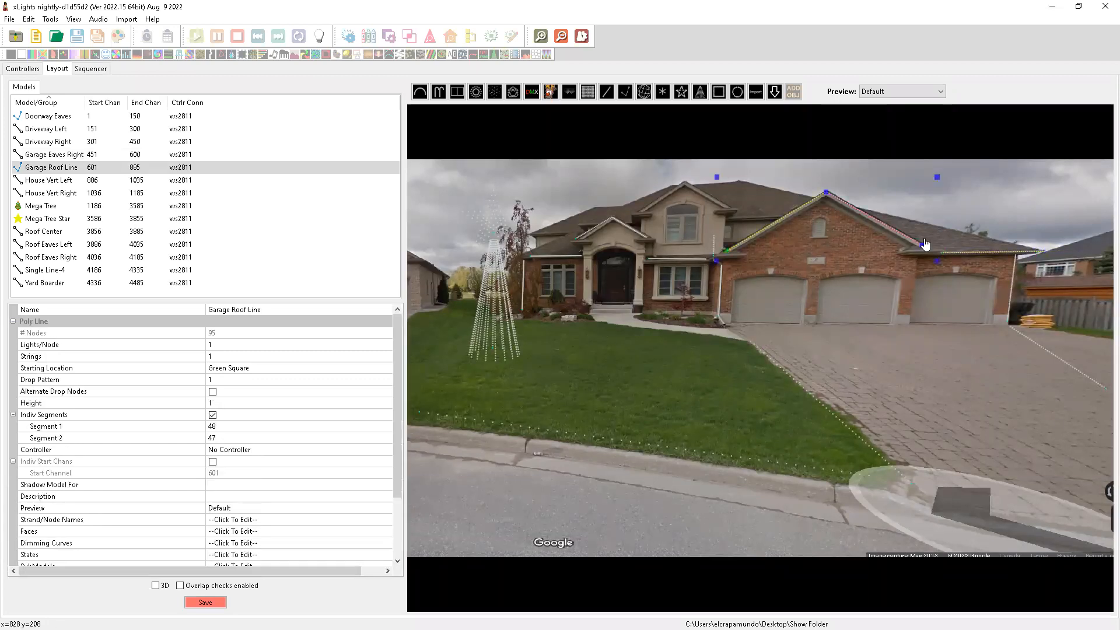
pyautogui.moveTo(923, 250); pyautogui.dragTo(733, 256)
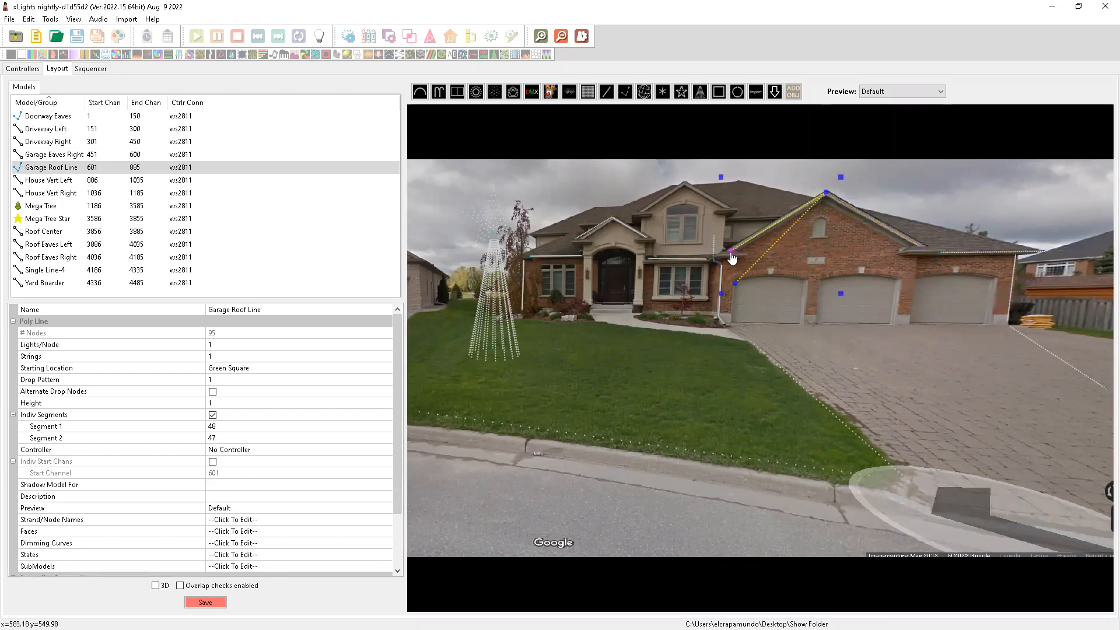
pyautogui.click(737, 287)
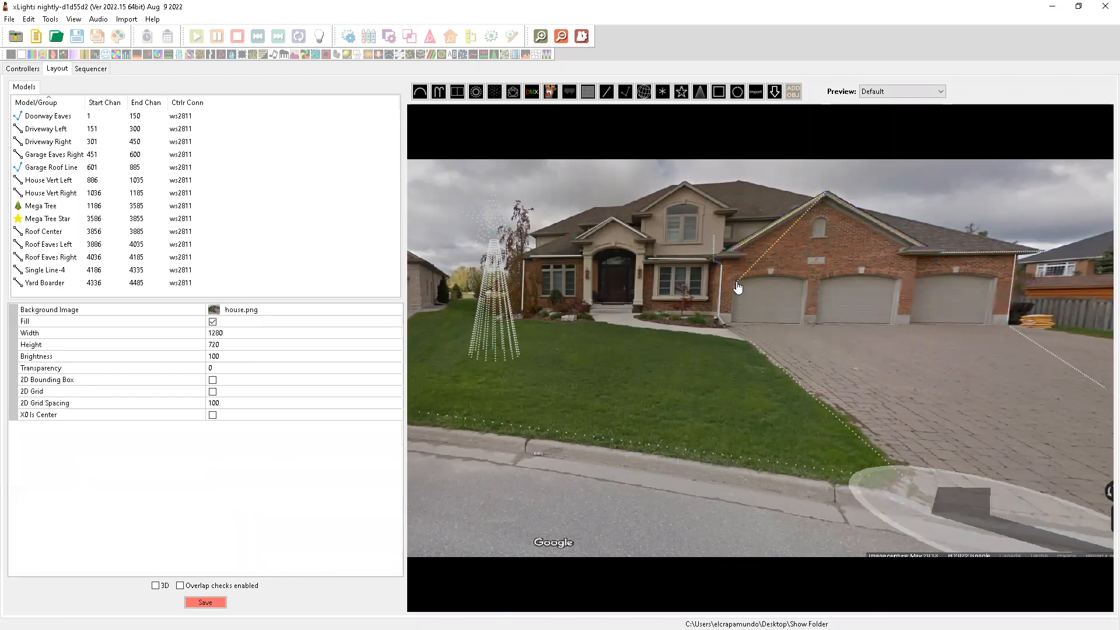
pyautogui.click(734, 252)
pyautogui.moveTo(736, 285); pyautogui.dragTo(929, 254)
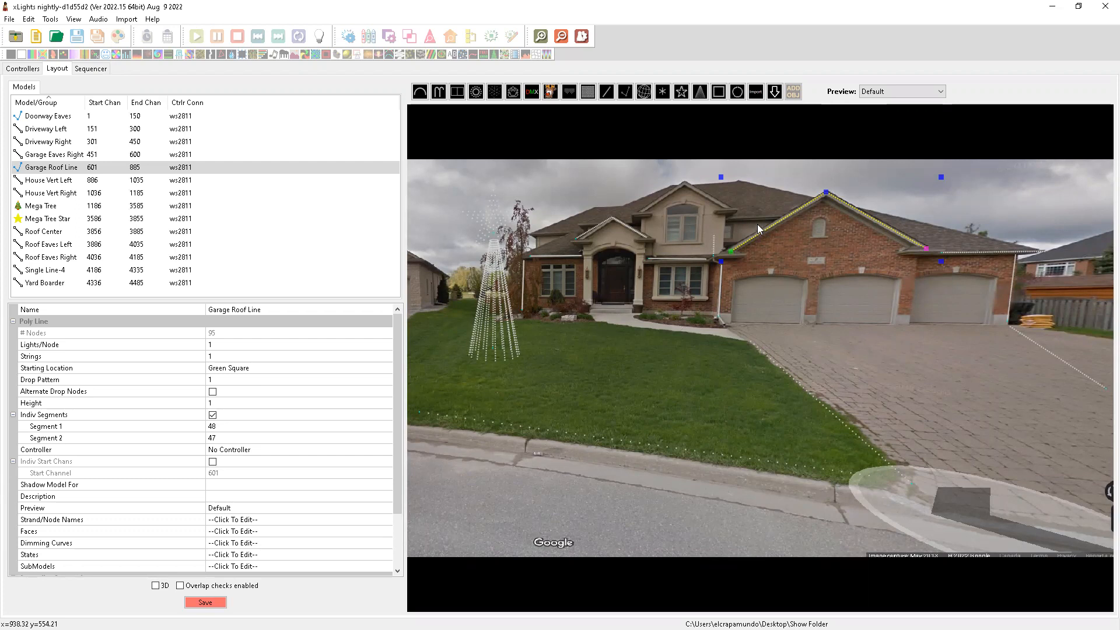
# Compare Garage Eaves Right with Garage Roof Line and examine the roof line's Starting Location options.
pyautogui.click(972, 252)
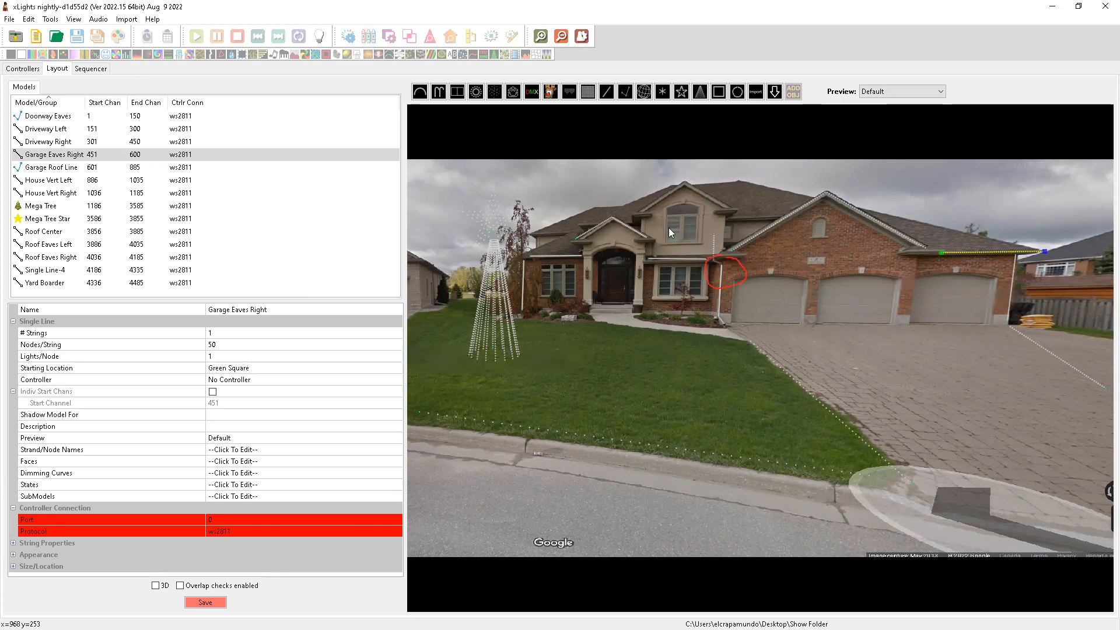
pyautogui.click(756, 236)
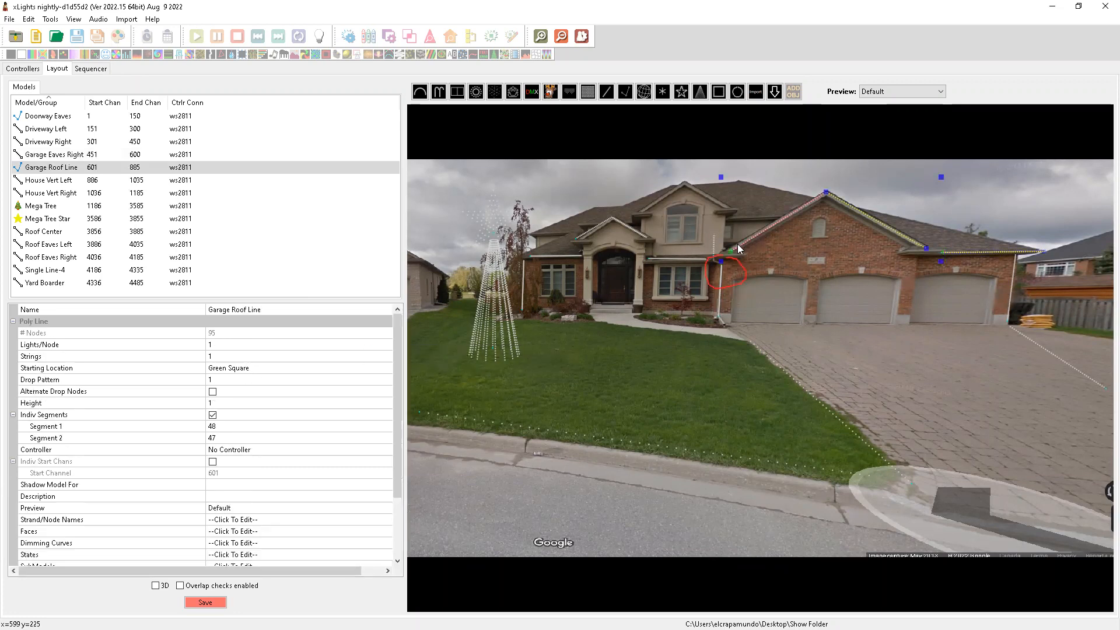
pyautogui.click(233, 372)
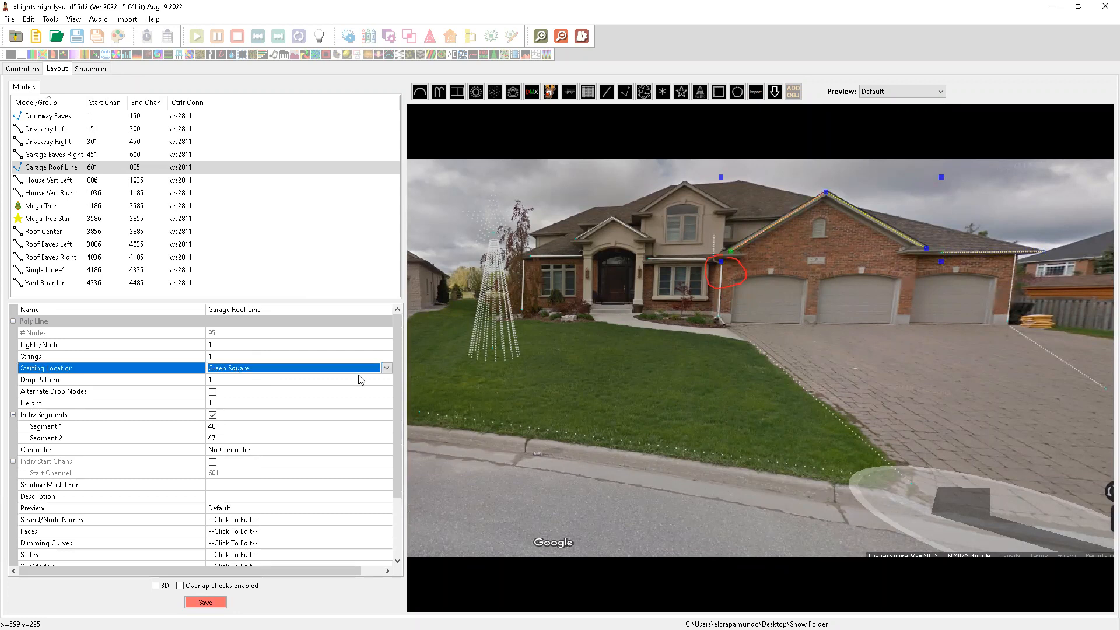
pyautogui.click(385, 369)
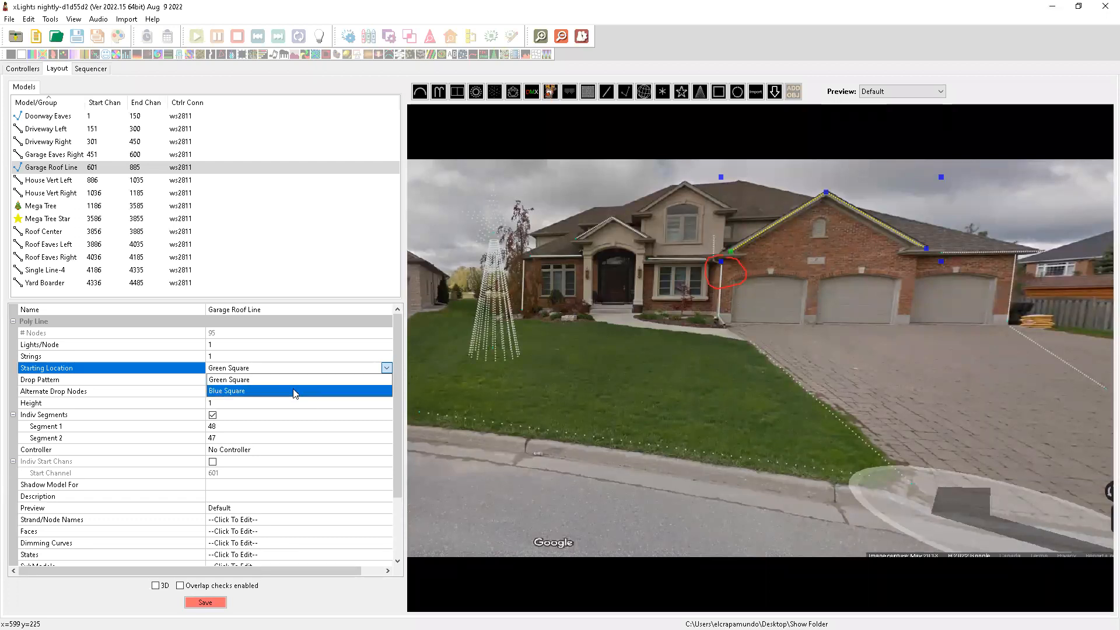
pyautogui.click(267, 370)
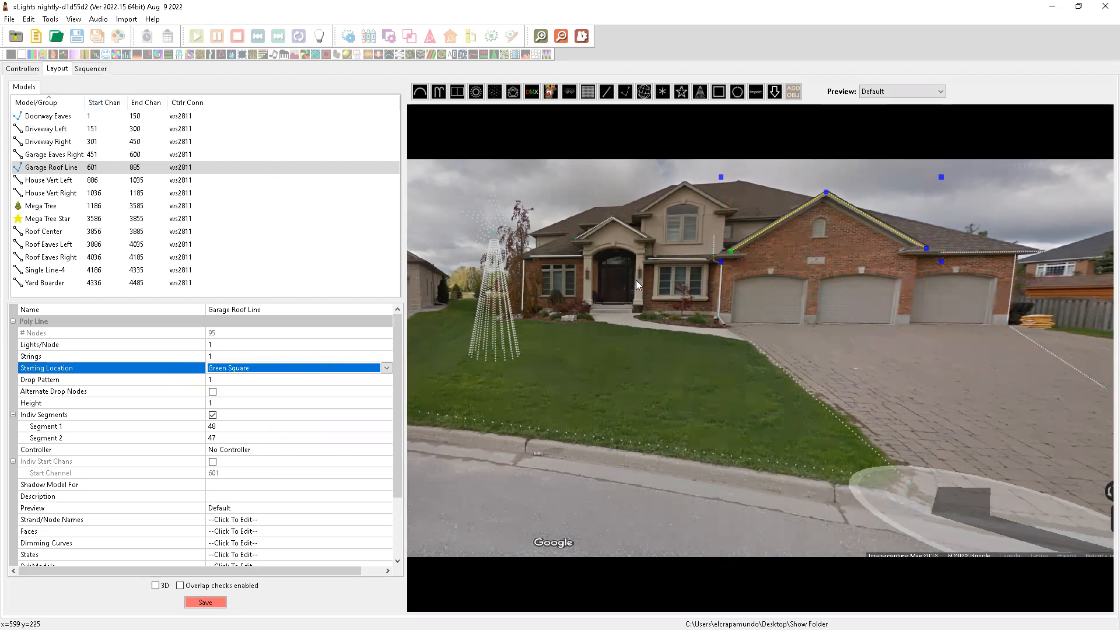
# Deselect all models and set the background image brightness to 50.
pyautogui.click(647, 363)
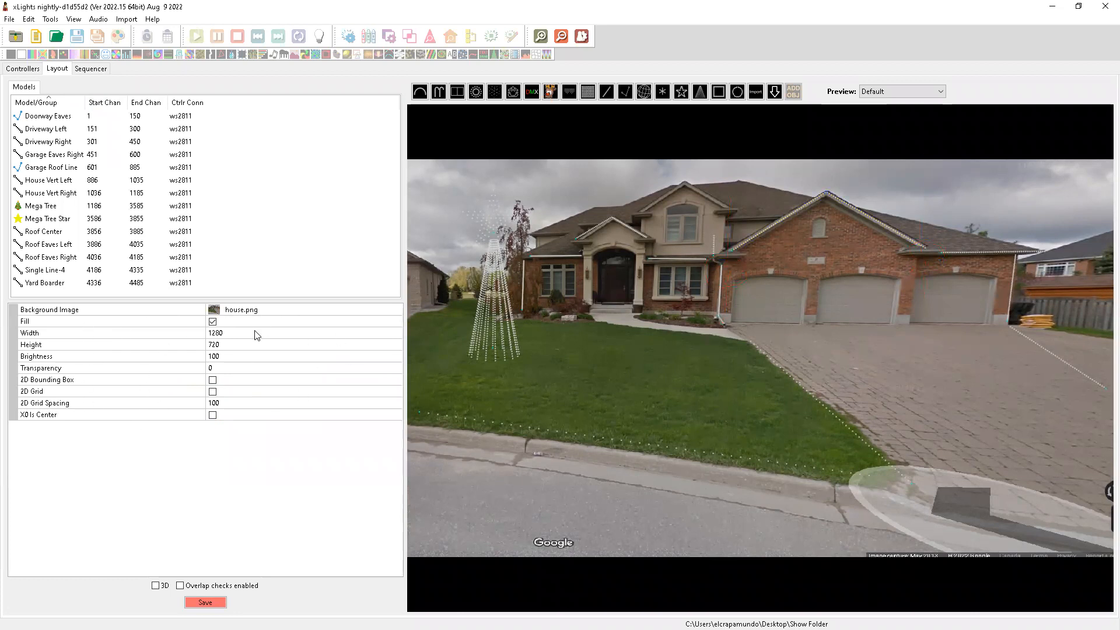
pyautogui.click(240, 357)
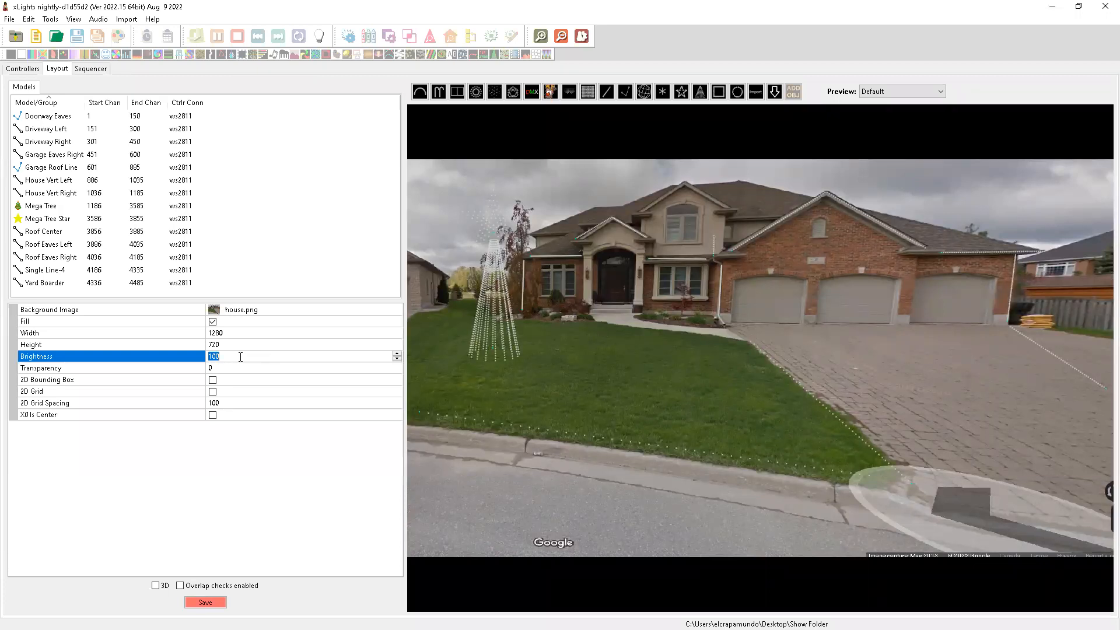
pyautogui.press('BackSpace')
pyautogui.press('Return')
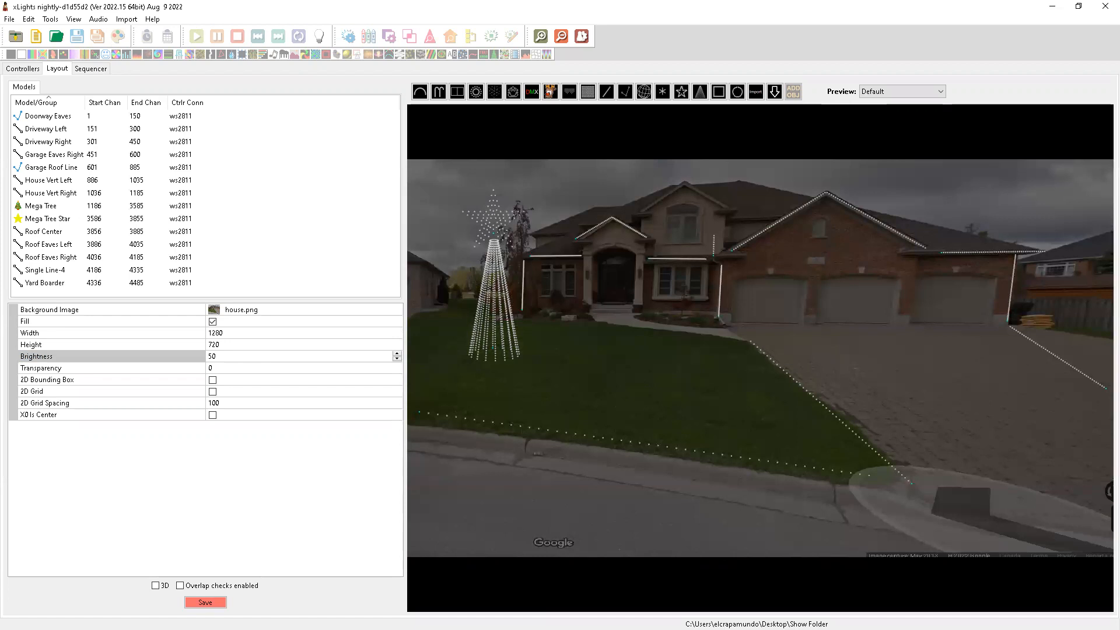
# Try the background image brightness at 100 and at 80 for comparison.
pyautogui.click(220, 357)
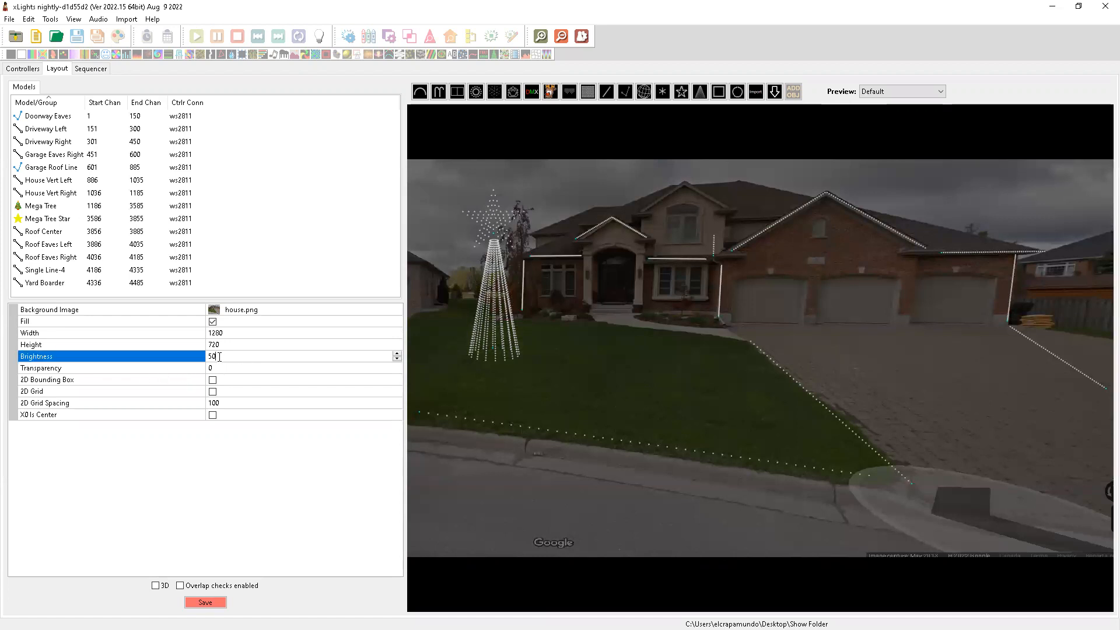
pyautogui.press('BackSpace')
pyautogui.press('BackSpace')
pyautogui.write('100')
pyautogui.press('Return')
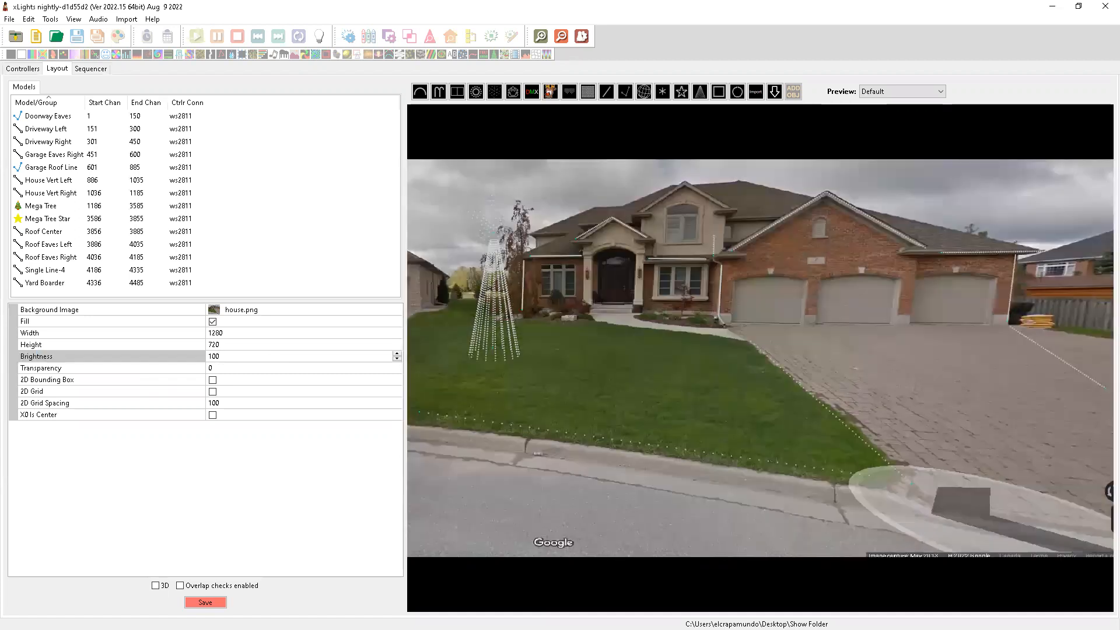
pyautogui.click(224, 355)
pyautogui.write('80')
pyautogui.press('Return')
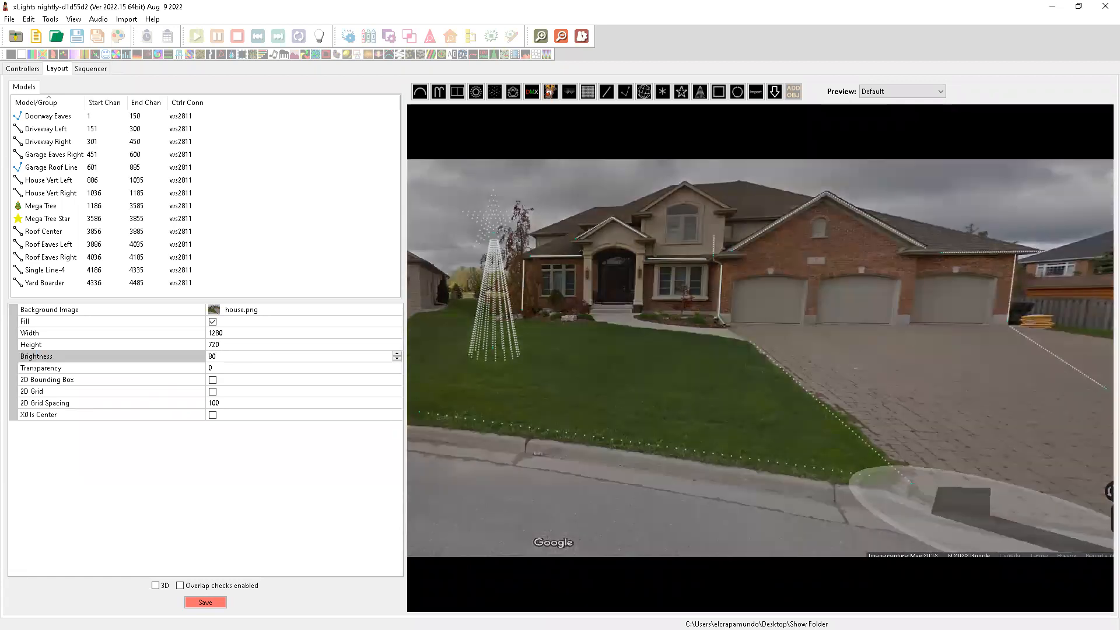
# Set the background image brightness back to 50.
pyautogui.click(237, 354)
pyautogui.write('50')
pyautogui.press('Return')
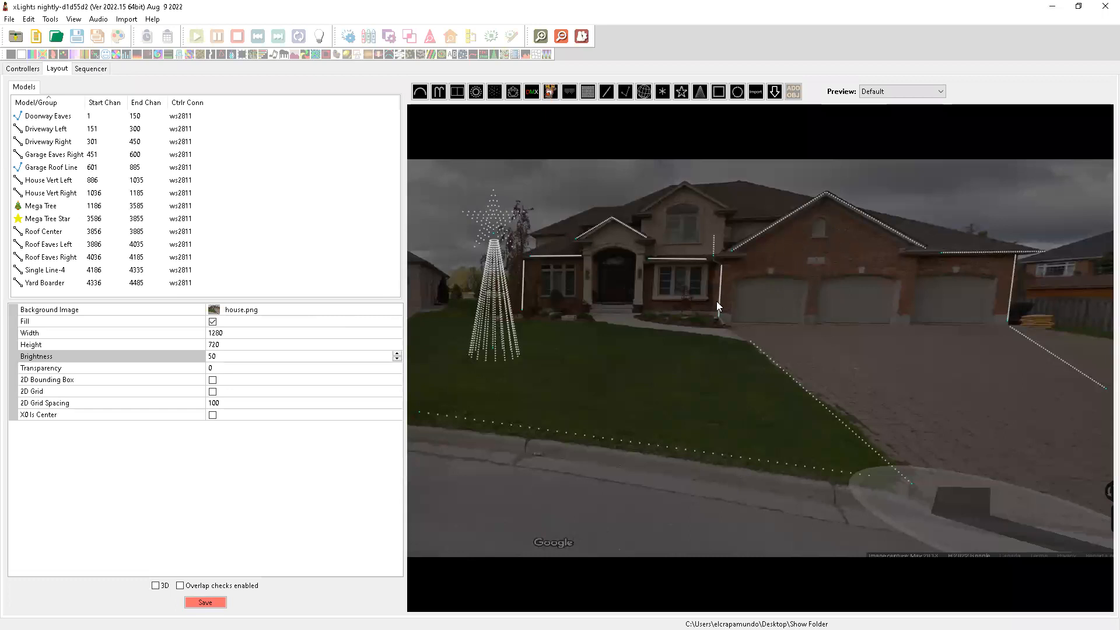
# Shrink Mega Tree Star so it fits the tip of the mega tree.
pyautogui.click(484, 240)
pyautogui.moveTo(457, 255); pyautogui.dragTo(503, 227)
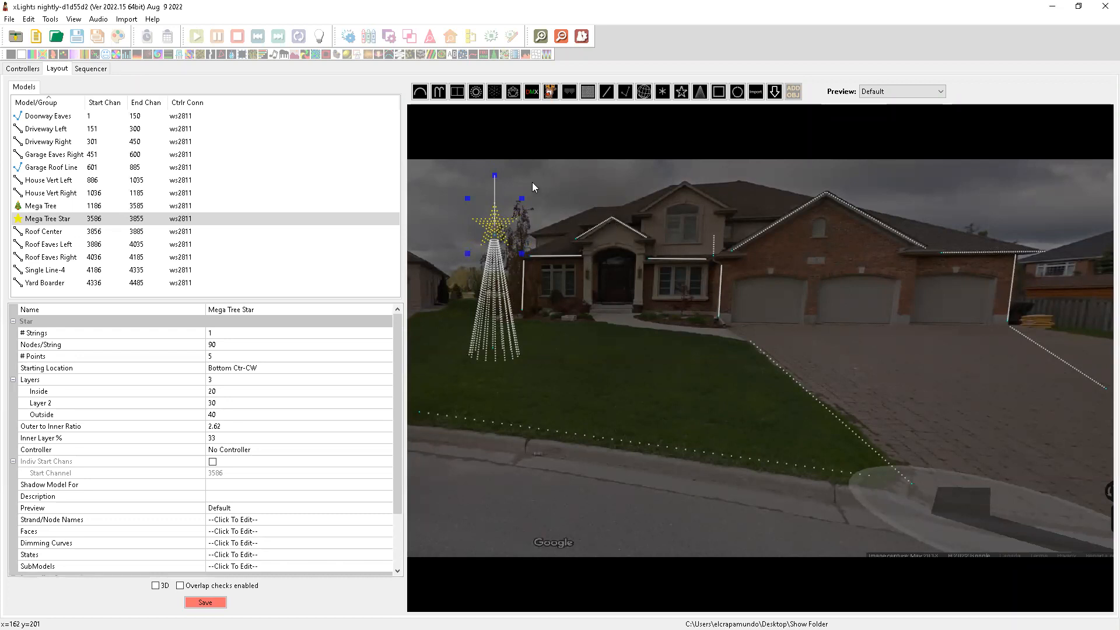
# Draw a second Tree model on the front lawn, move it up toward the house and make it smaller.
pyautogui.click(695, 111)
pyautogui.moveTo(602, 400); pyautogui.dragTo(616, 368)
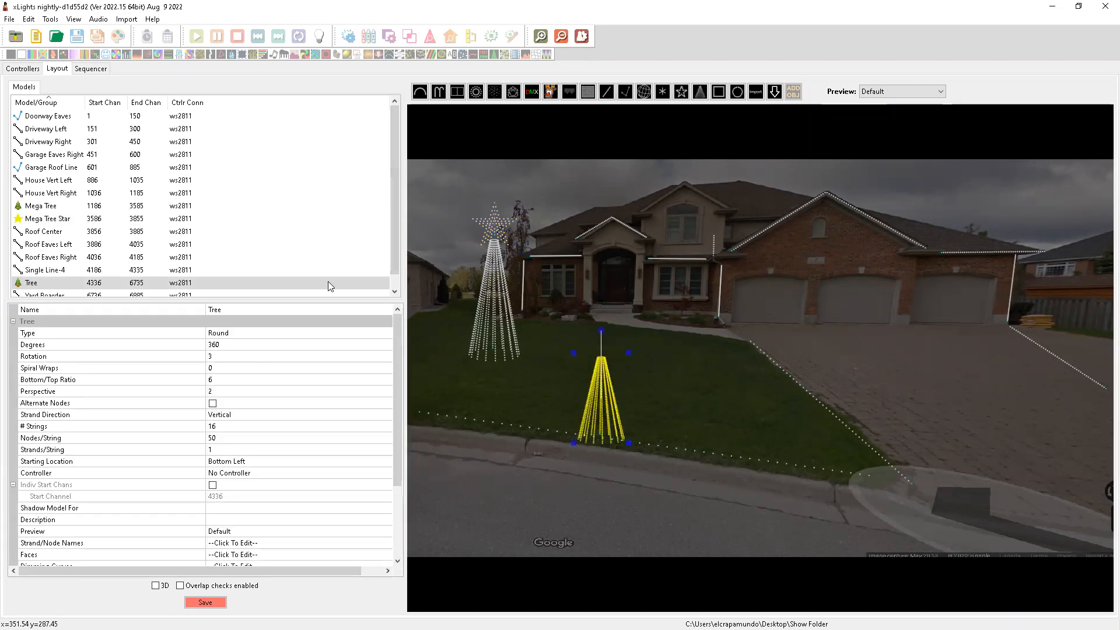
pyautogui.click(60, 285)
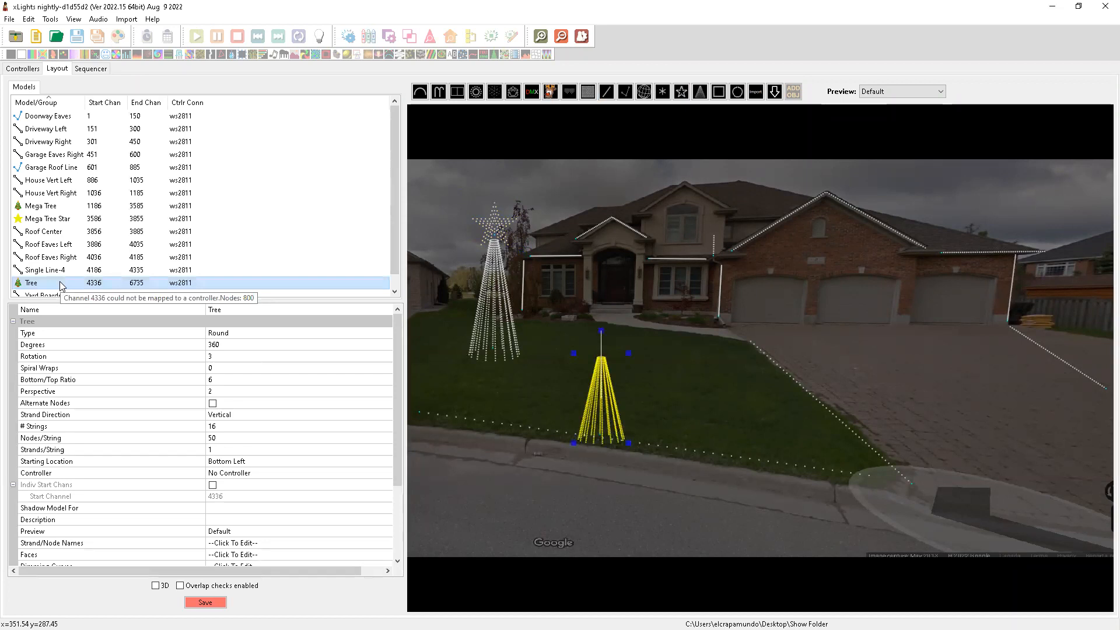
pyautogui.moveTo(597, 407); pyautogui.dragTo(605, 364)
pyautogui.moveTo(581, 323); pyautogui.dragTo(587, 356)
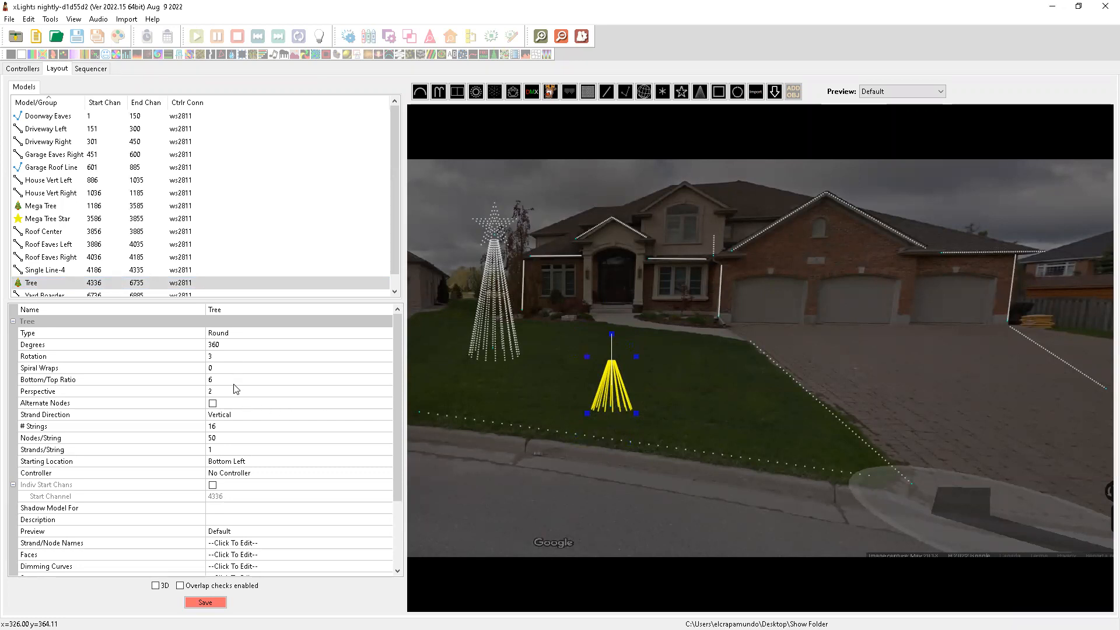
# Configure the new Tree model with 1 string and 120 nodes per string.
pyautogui.click(228, 428)
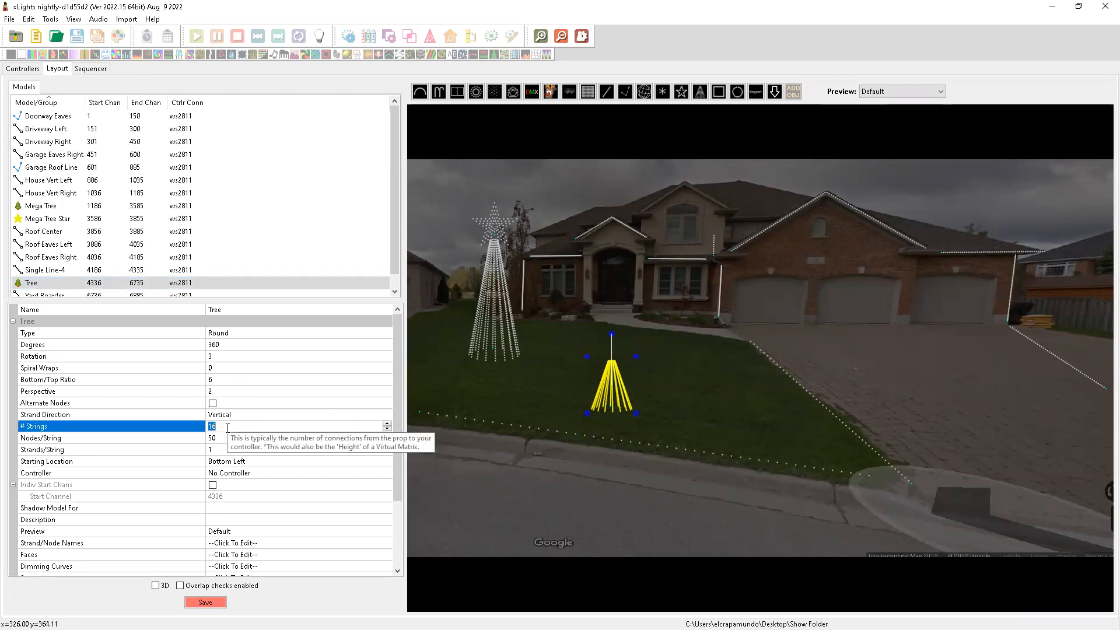
pyautogui.write('1')
pyautogui.press('Return')
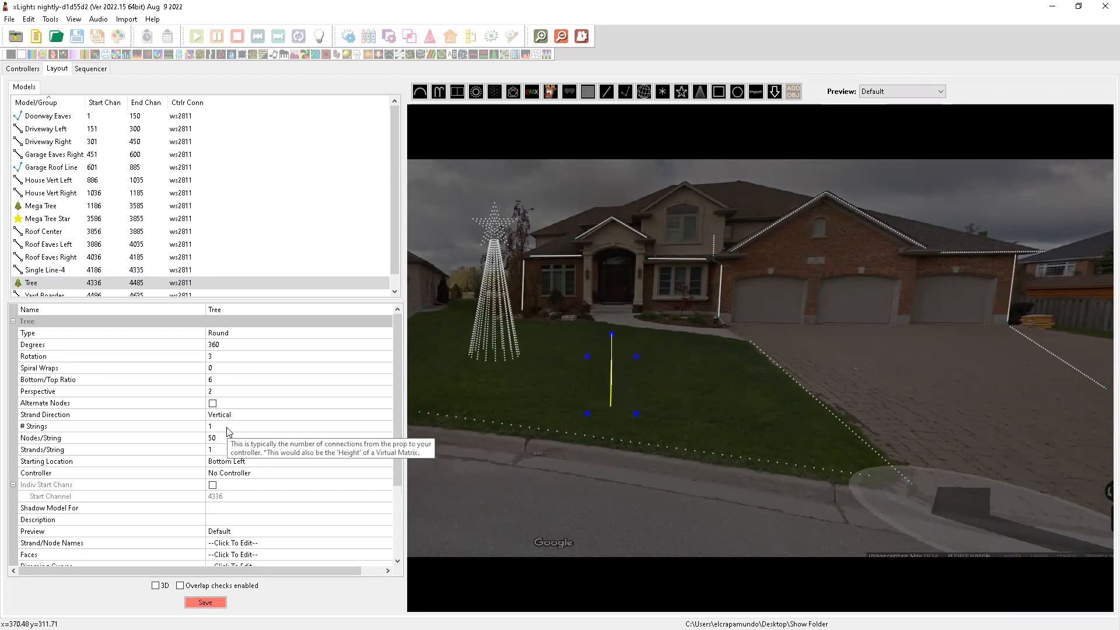
pyautogui.click(221, 434)
pyautogui.write('120')
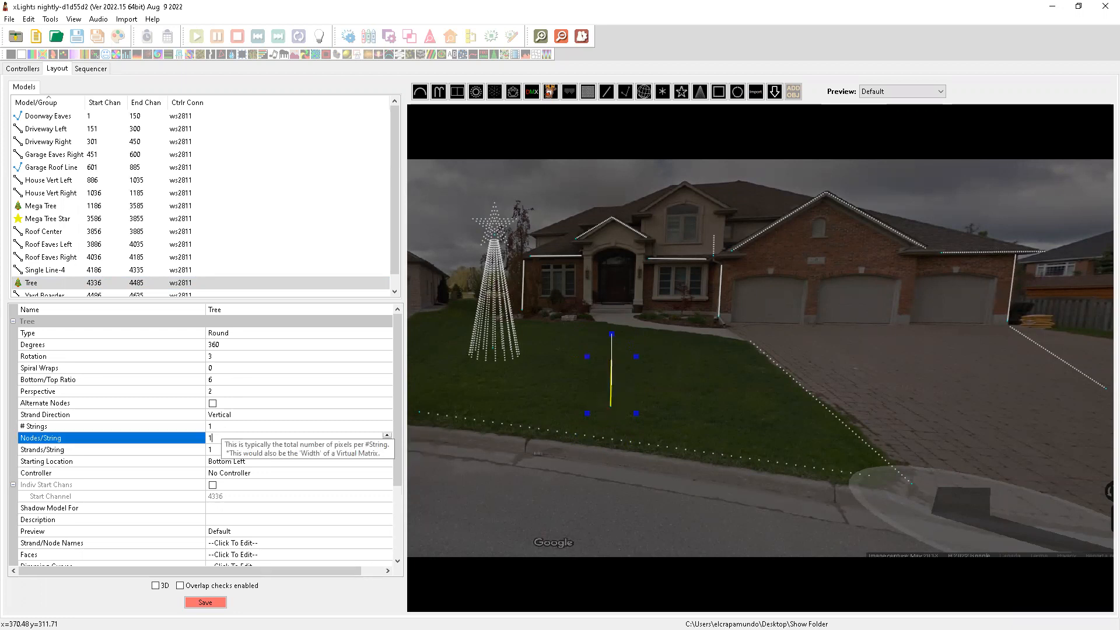
pyautogui.press('Return')
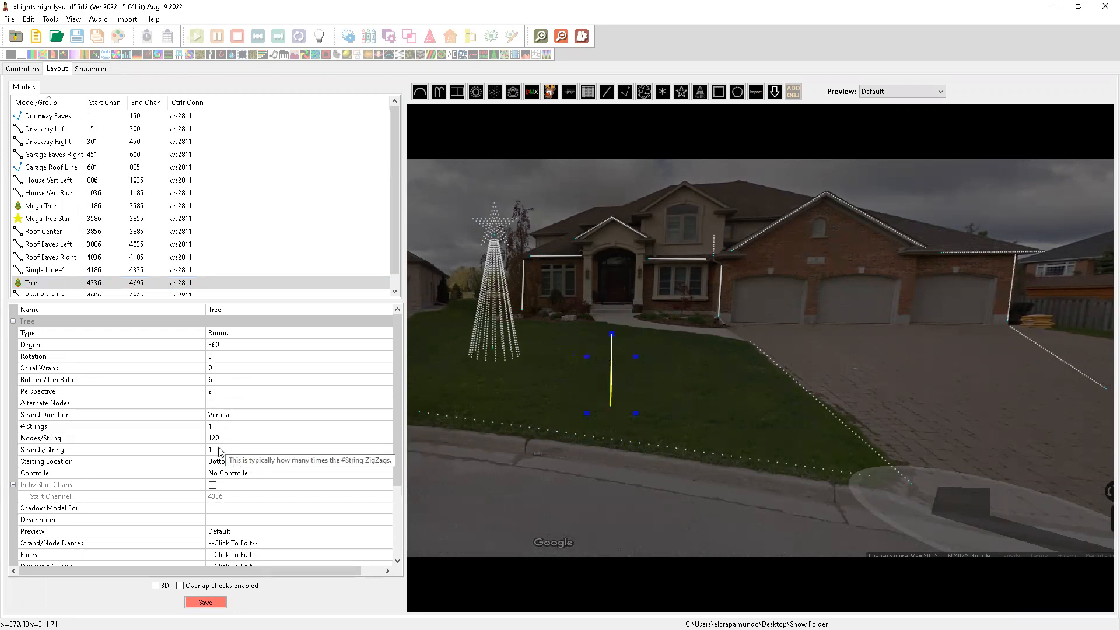
# Set the new Tree model's strands per string to 12.
pyautogui.click(219, 450)
pyautogui.write('12')
pyautogui.press('Return')
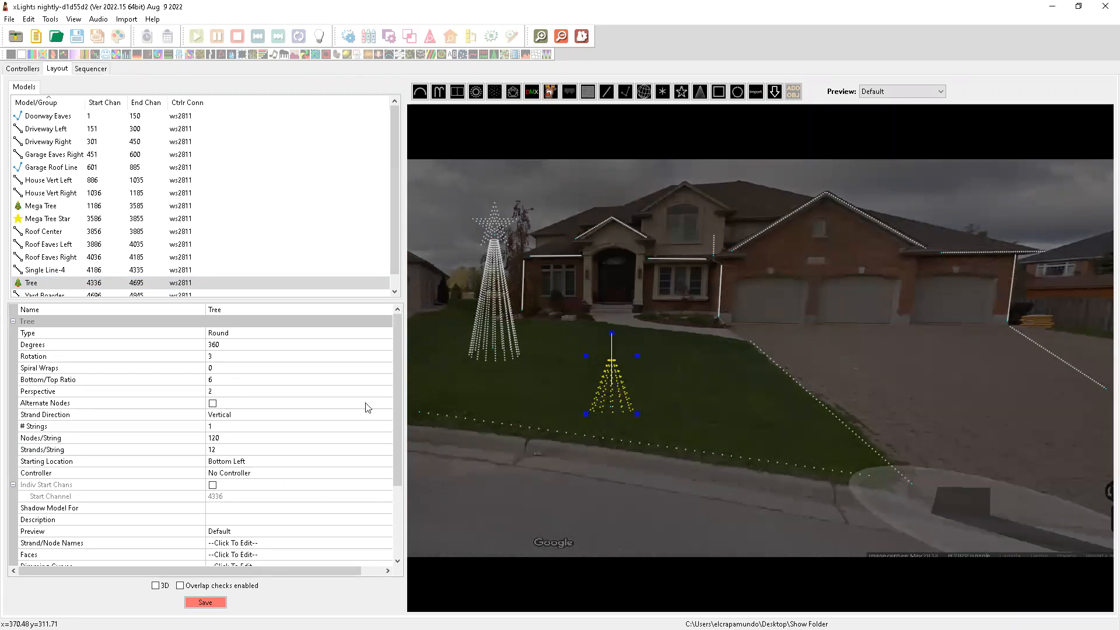
# Set the new Tree model to 180 degrees with 6 strands per string.
pyautogui.click(226, 345)
pyautogui.write('180')
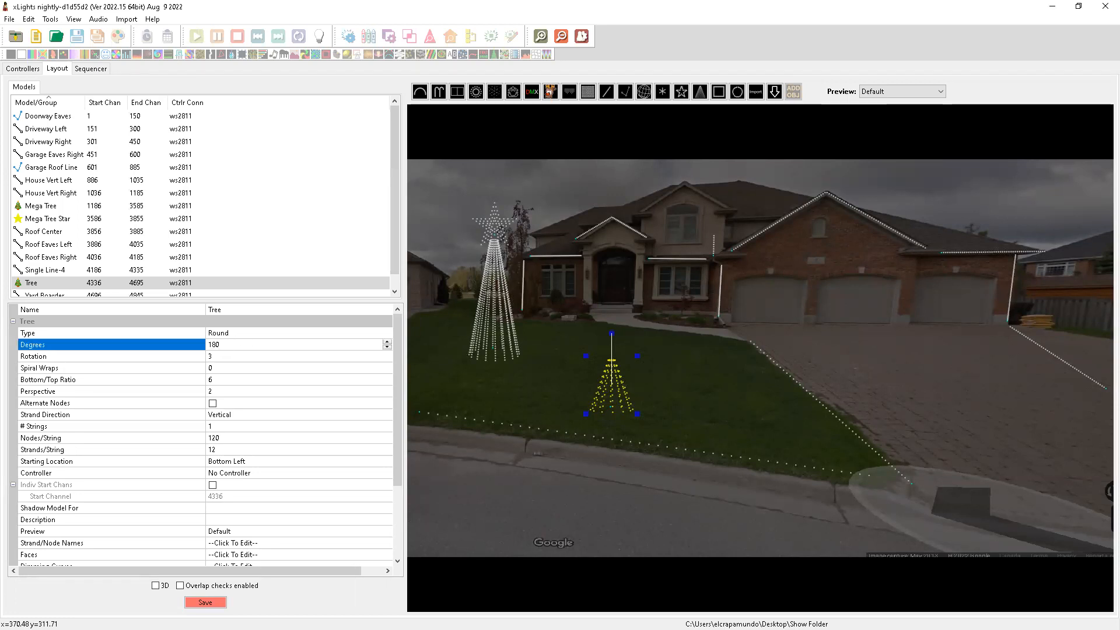
pyautogui.press('Return')
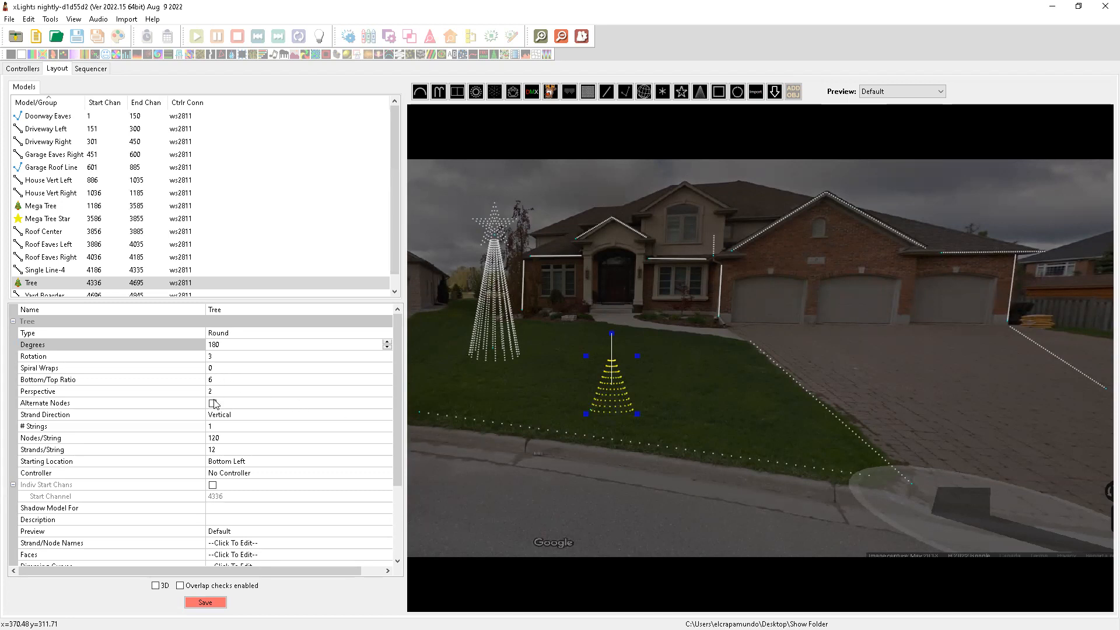
pyautogui.click(220, 449)
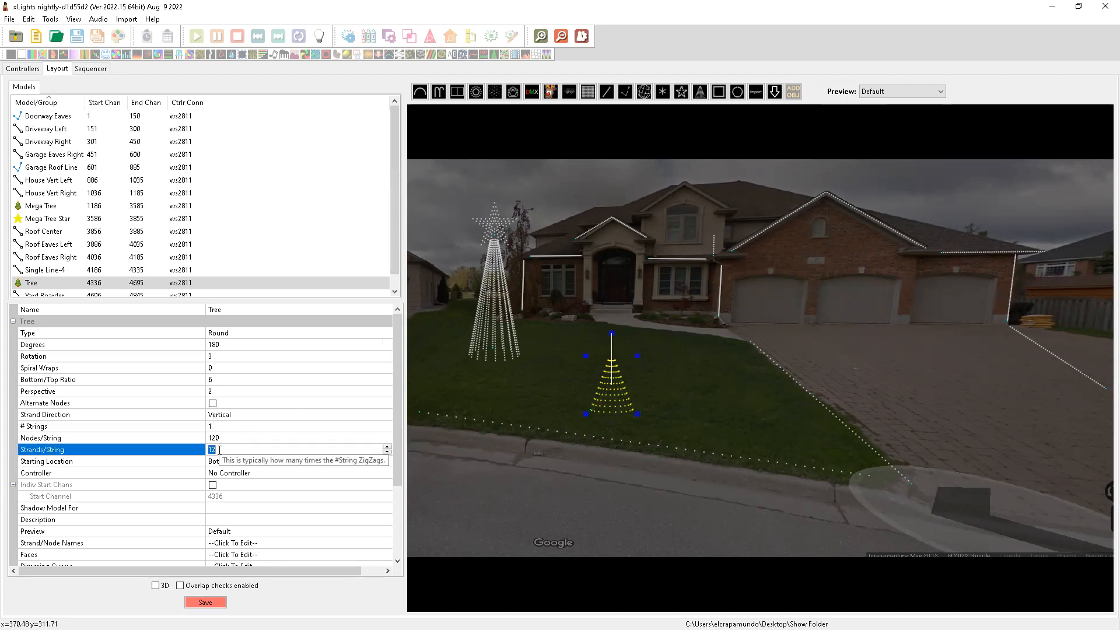
pyautogui.write('6')
pyautogui.press('Return')
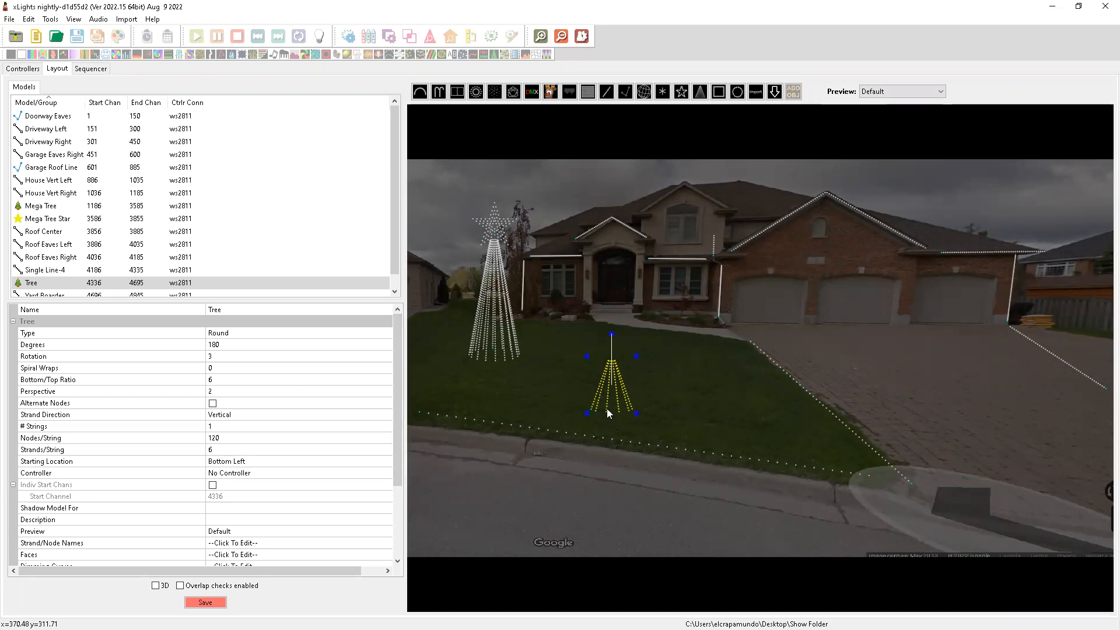
# Move the new Tree model beside the mega tree's base on the lawn and rename it MiniTree.
pyautogui.moveTo(611, 397); pyautogui.dragTo(522, 388)
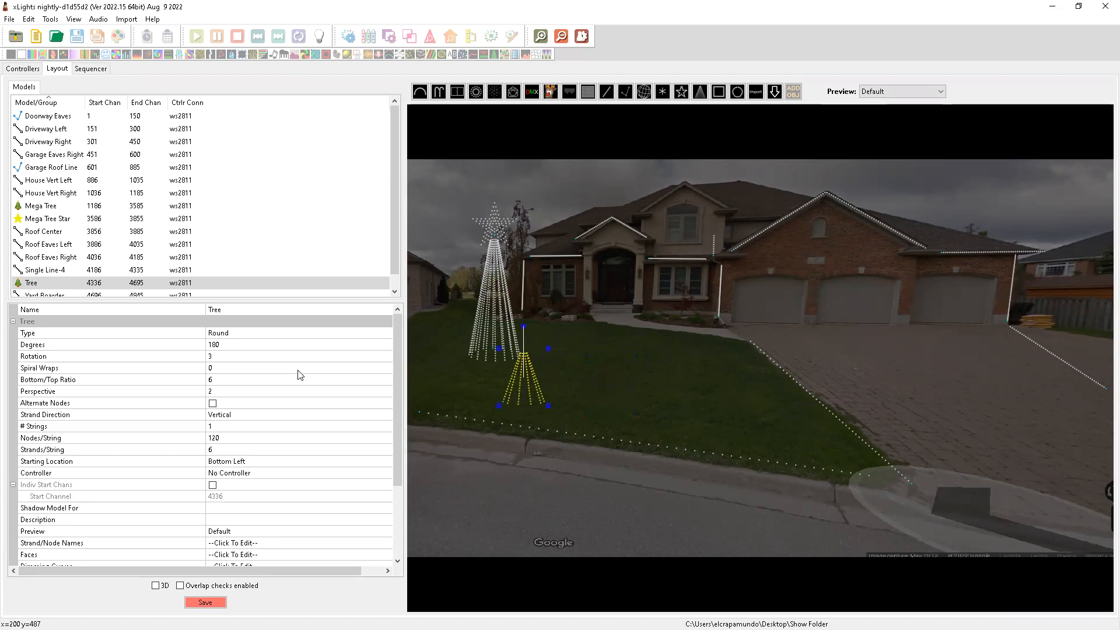
pyautogui.click(236, 312)
pyautogui.write('MiniTree')
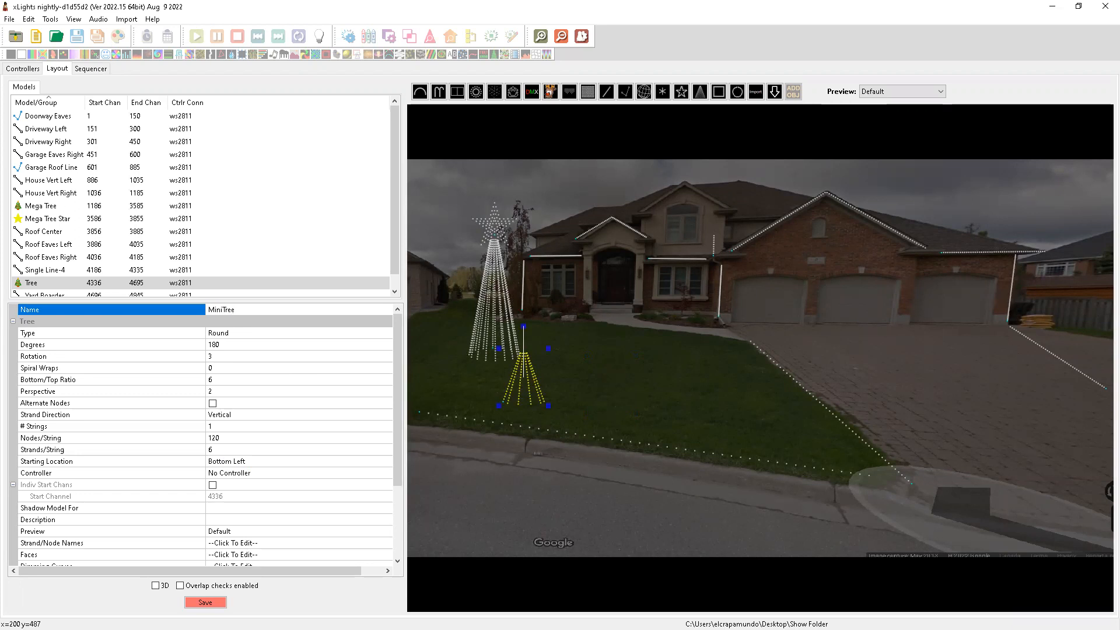
pyautogui.press('Return')
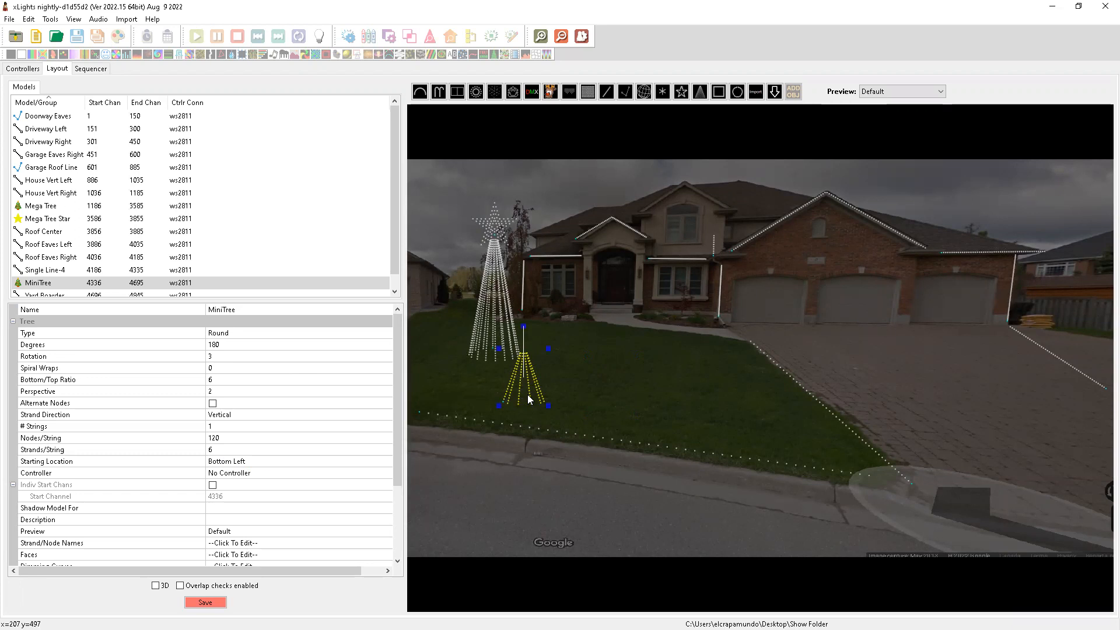
# Paste two copies of MiniTree, spaced out in a row across the lawn toward the driveway.
pyautogui.hotkey('ctrl', 'v')
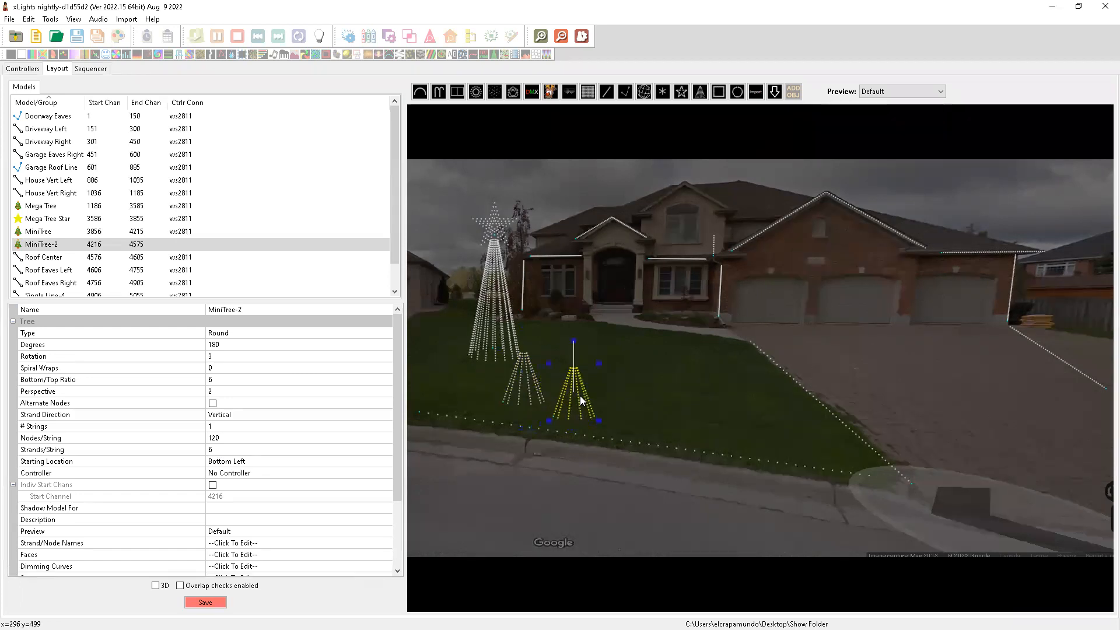
pyautogui.click(651, 400)
pyautogui.hotkey('ctrl', 'v')
pyautogui.click(643, 399)
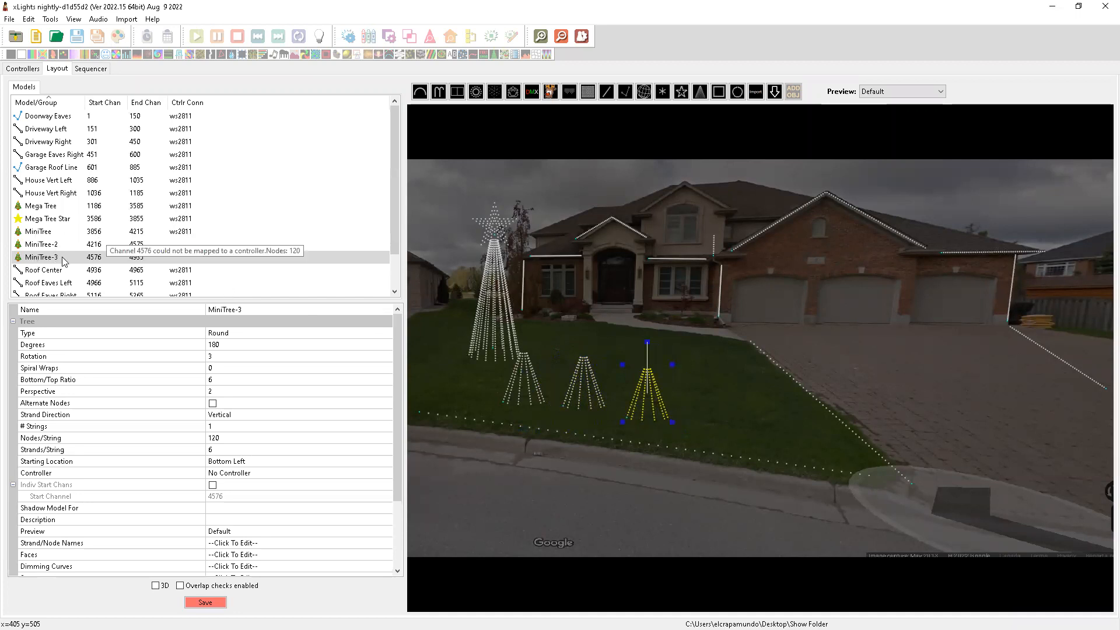
# Rename the original MiniTree model to MiniTree-1.
pyautogui.click(41, 233)
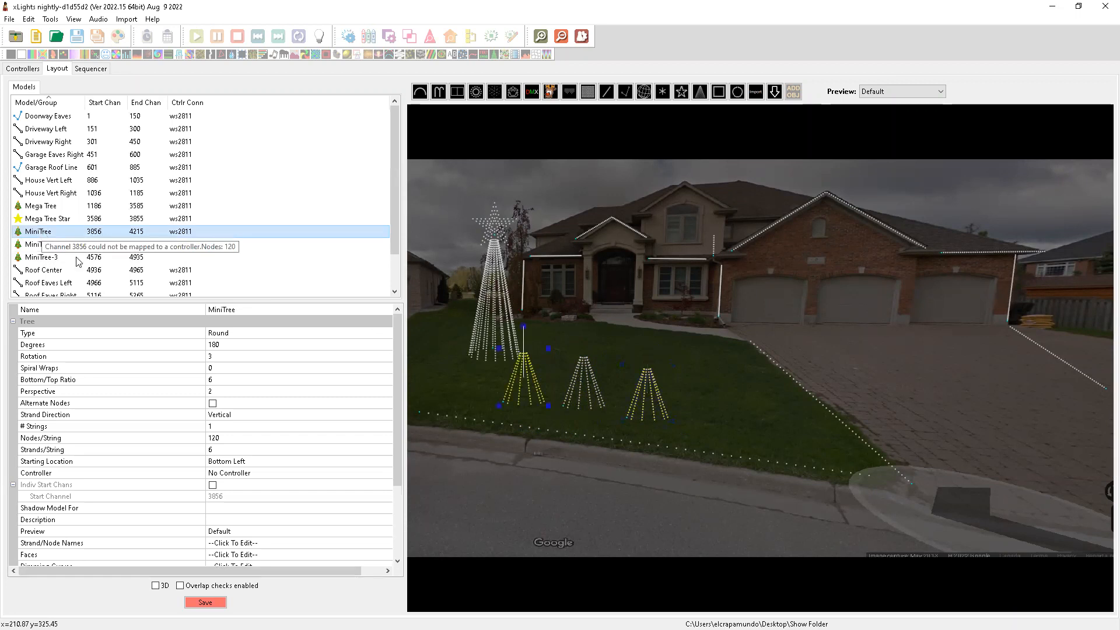
pyautogui.click(245, 314)
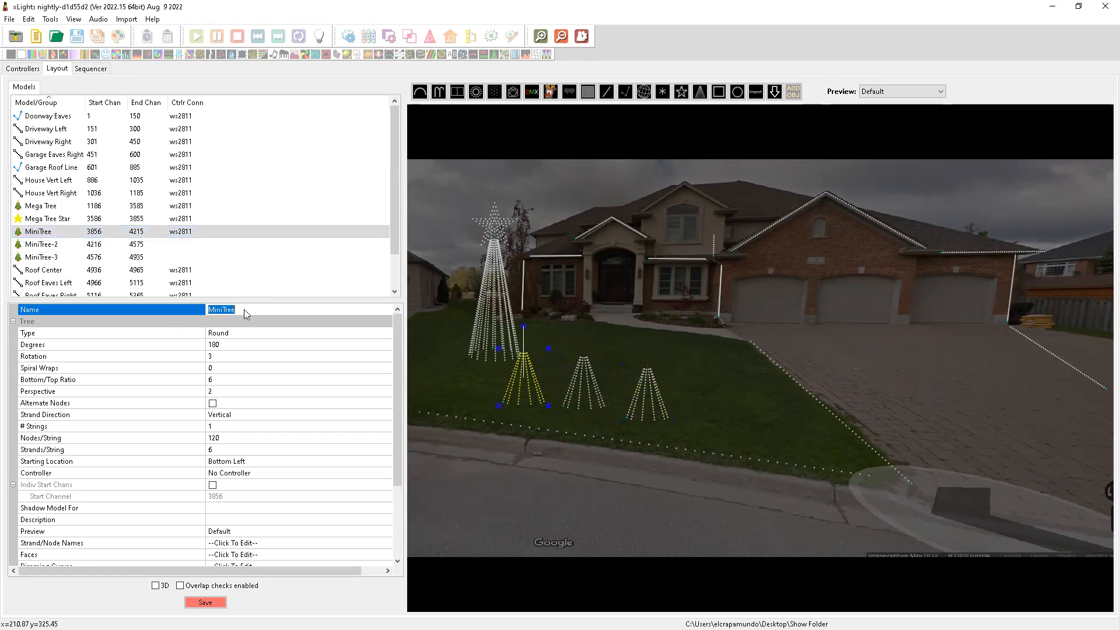
pyautogui.click(246, 314)
pyautogui.write('-1')
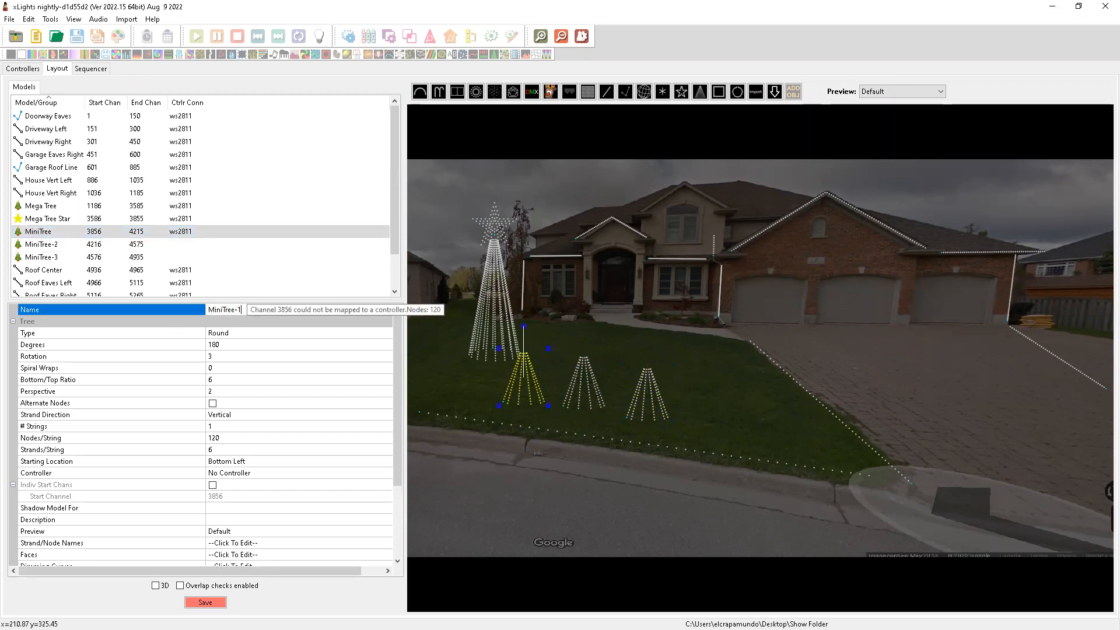
pyautogui.press('Return')
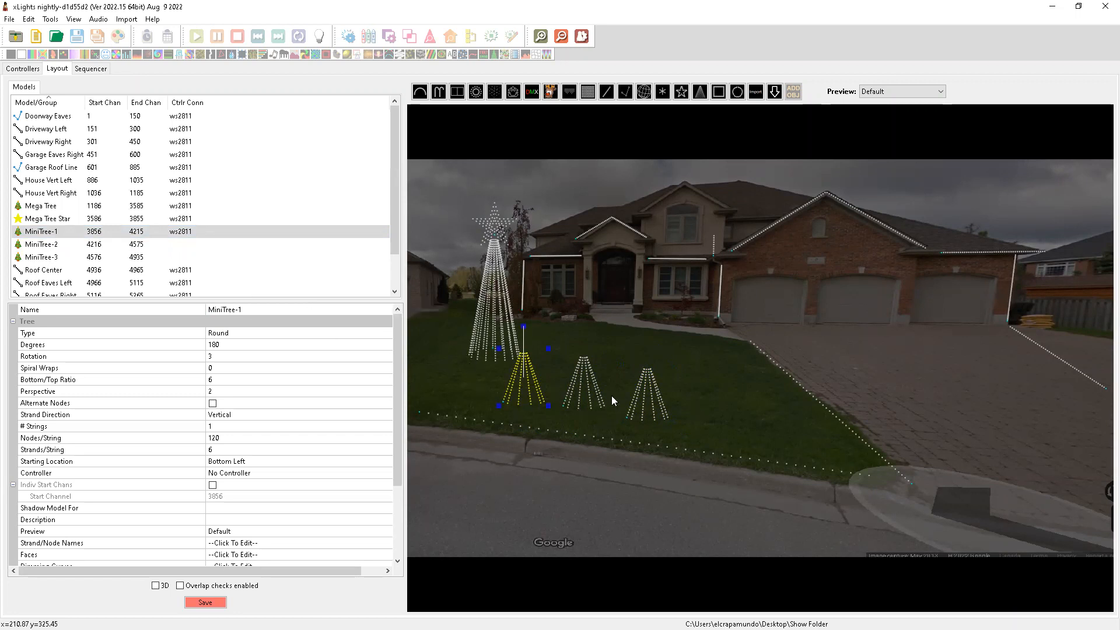
# Nudge MiniTree-2 into line with the row, and paste a fourth mini tree between MiniTree-3 and the driveway edge.
pyautogui.moveTo(582, 398); pyautogui.dragTo(587, 401)
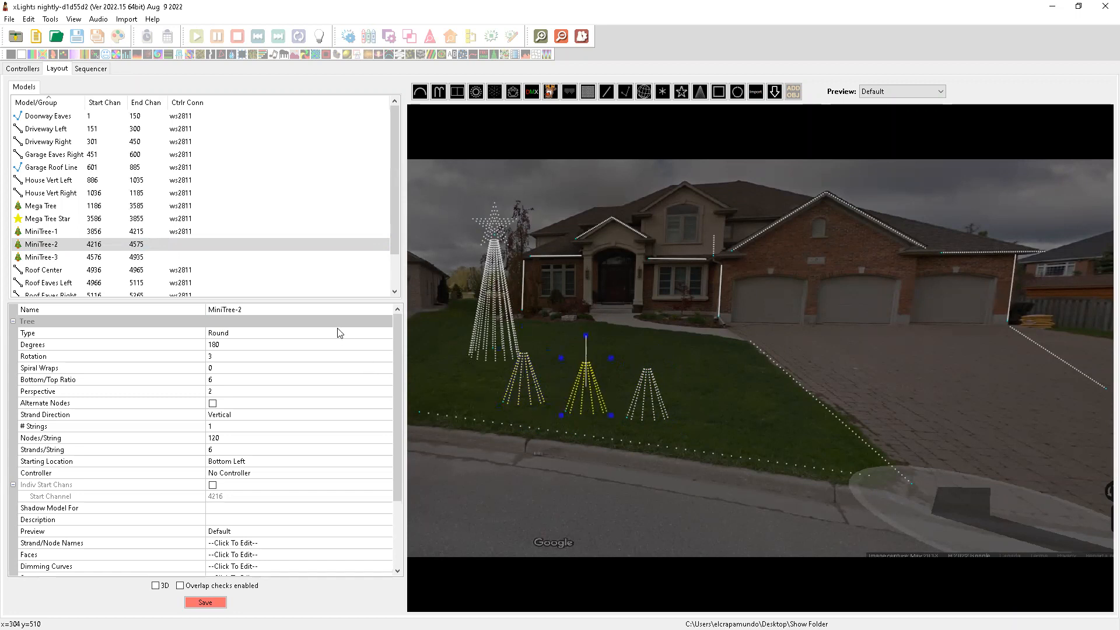
pyautogui.click(645, 402)
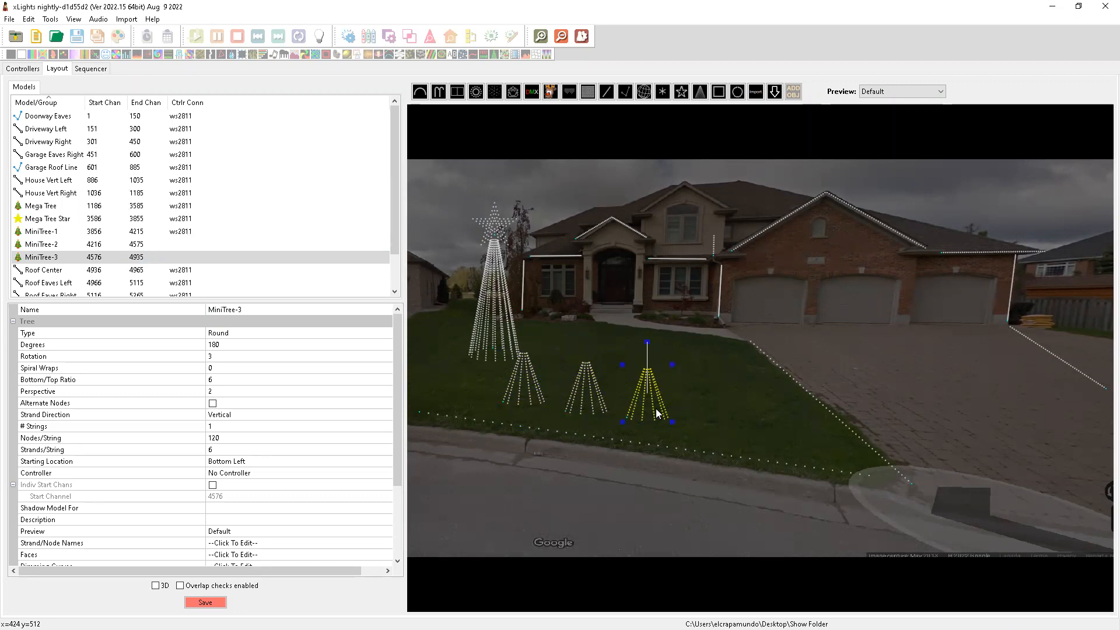
pyautogui.hotkey('ctrl', 'v')
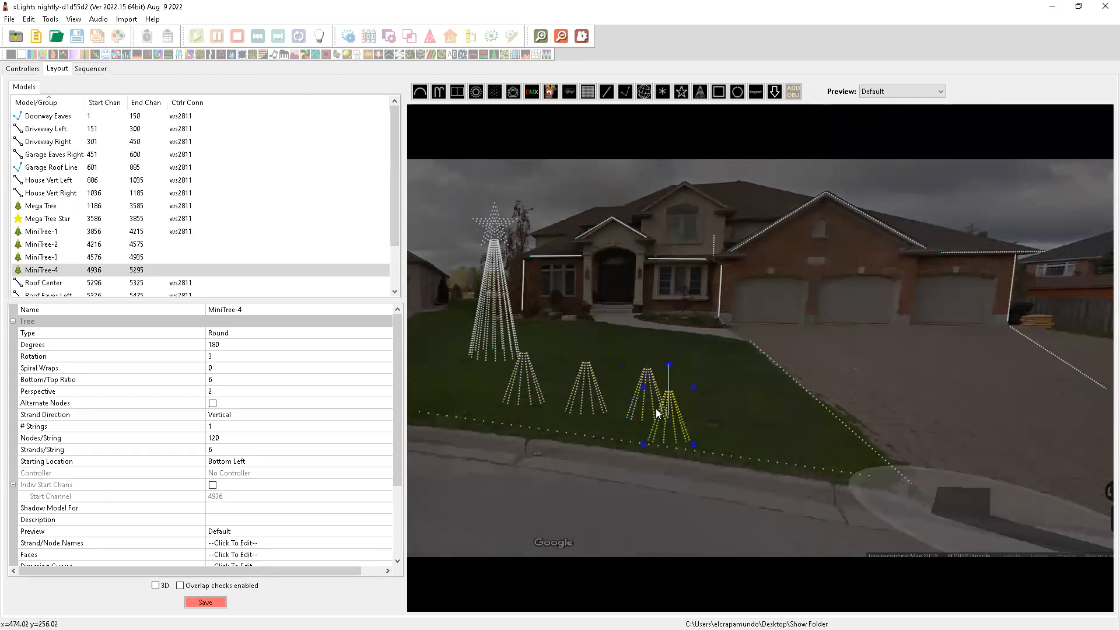
pyautogui.moveTo(670, 420); pyautogui.dragTo(712, 400)
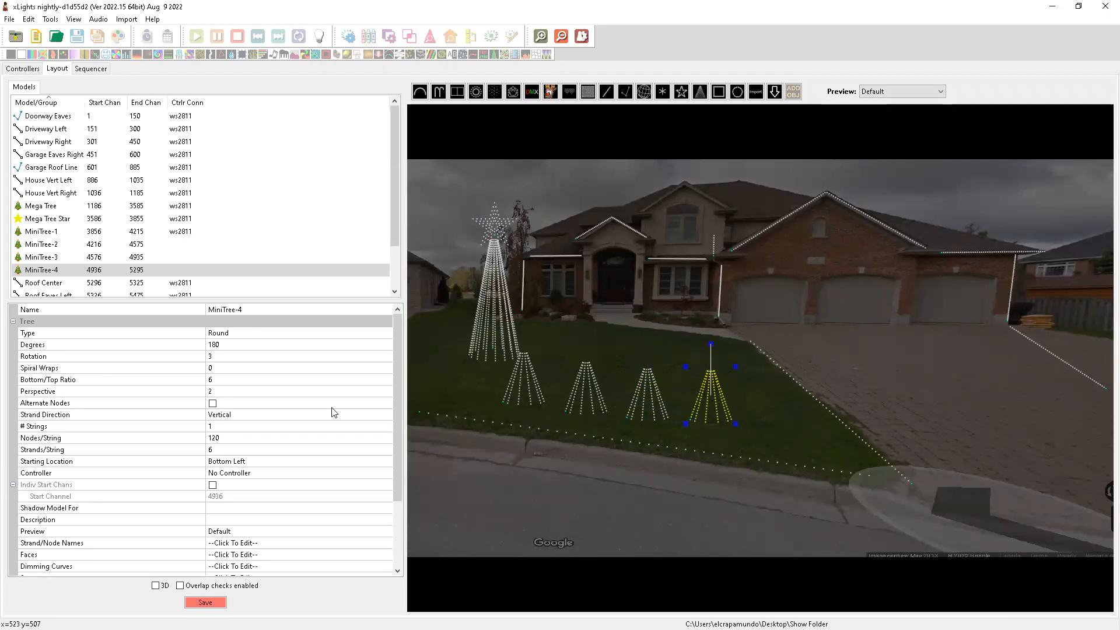
# Try 8 and 6 spiral wraps on MiniTree-4.
pyautogui.click(228, 370)
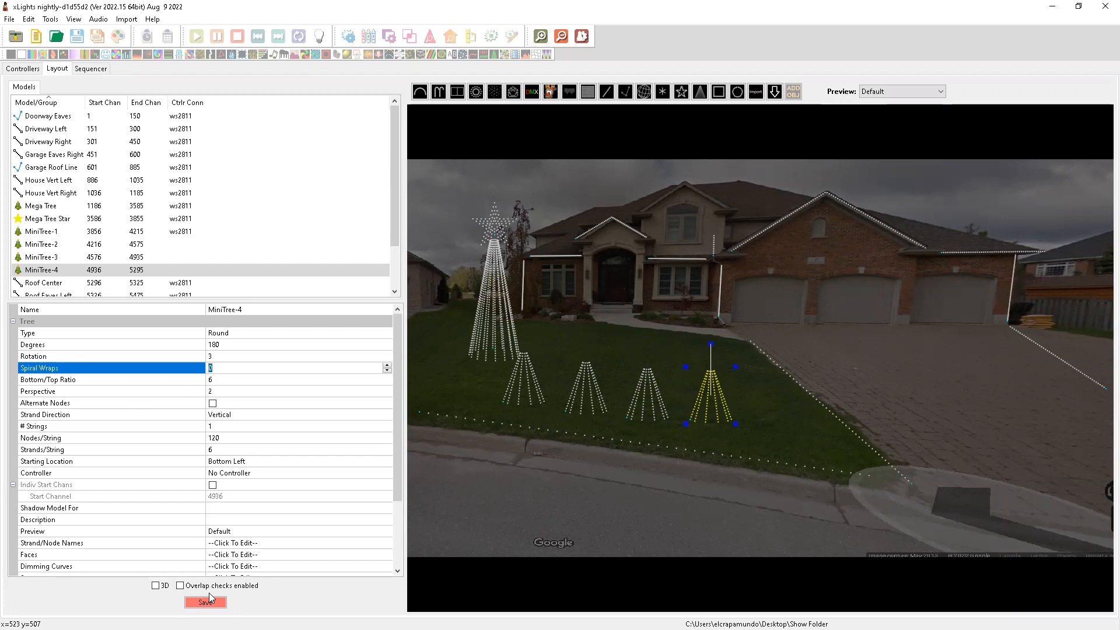
pyautogui.write('8')
pyautogui.press('Return')
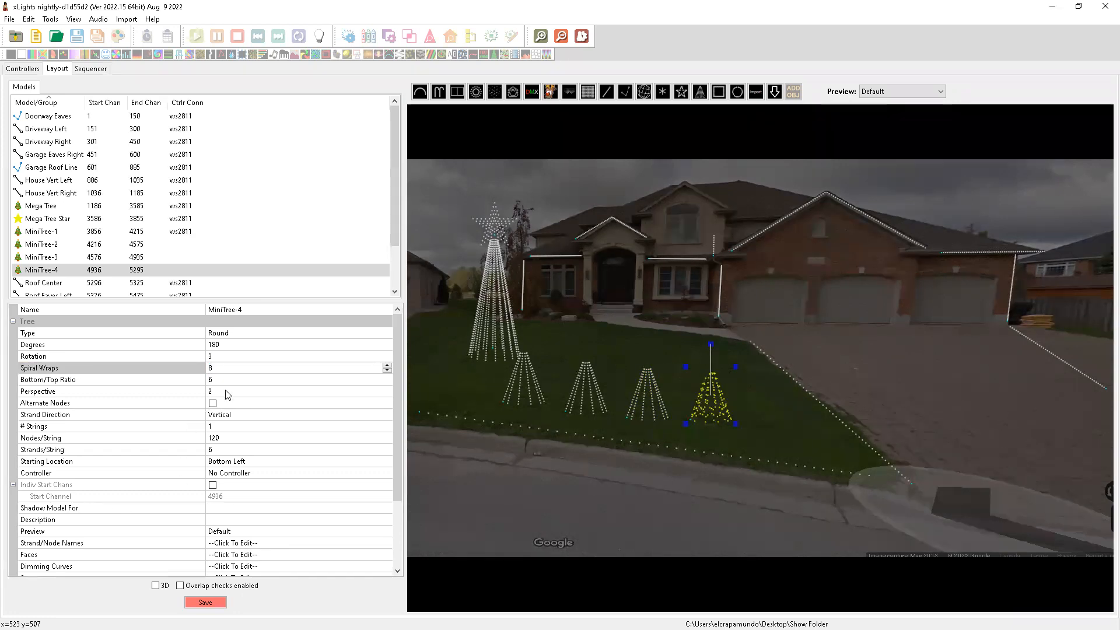
pyautogui.click(218, 368)
pyautogui.press('BackSpace')
pyautogui.write('6')
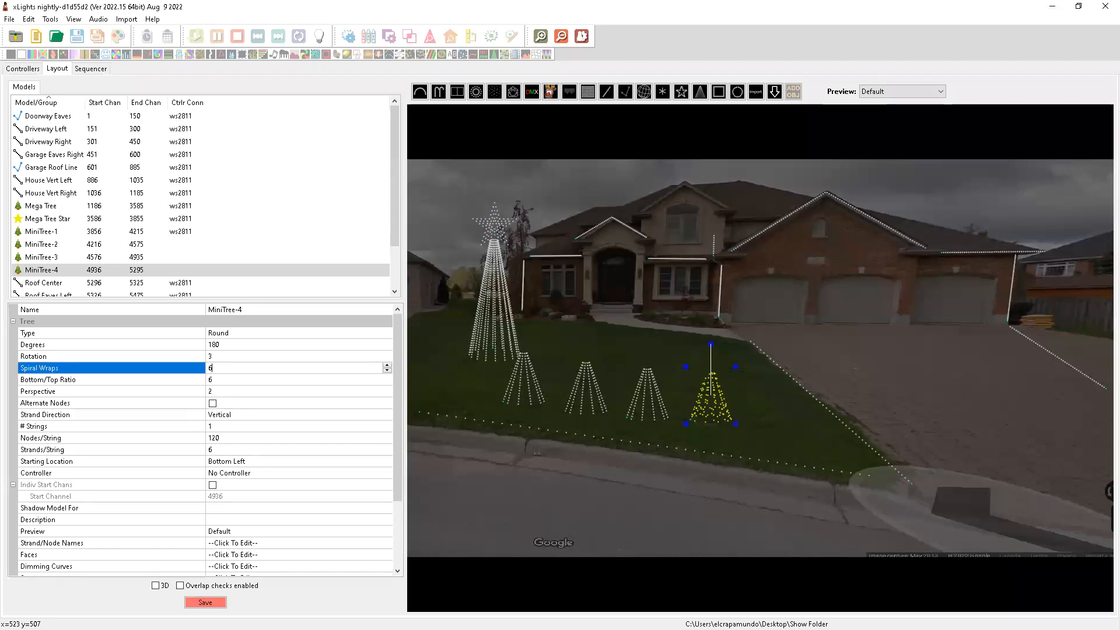
pyautogui.press('Return')
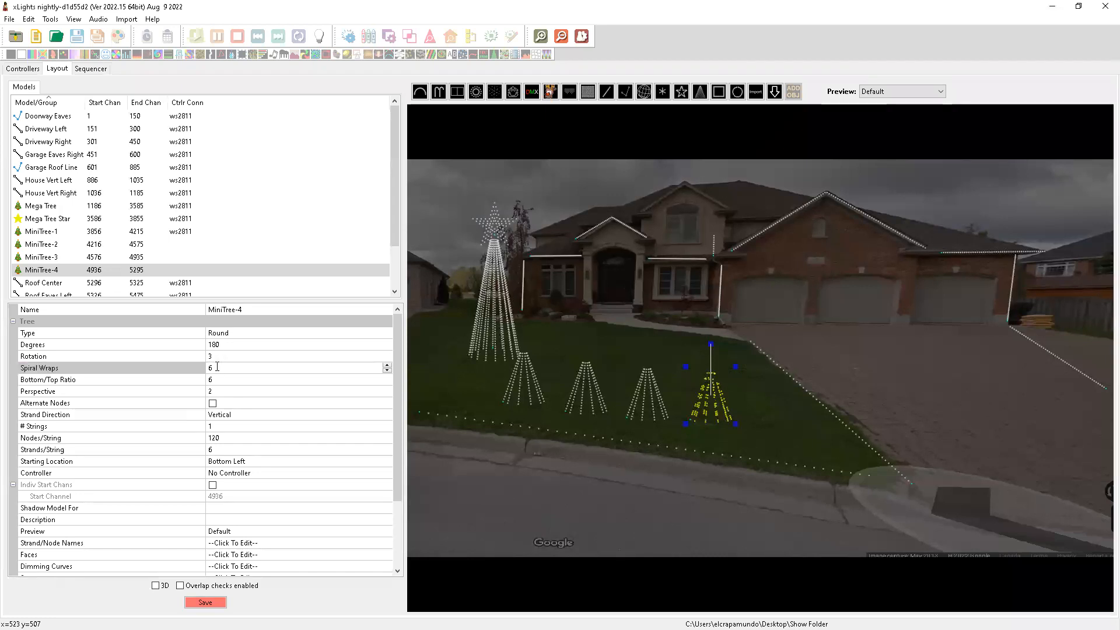
# Set MiniTree-4 to 360 degrees to try the spiral around the full tree.
pyautogui.click(232, 344)
pyautogui.write('360')
pyautogui.press('Return')
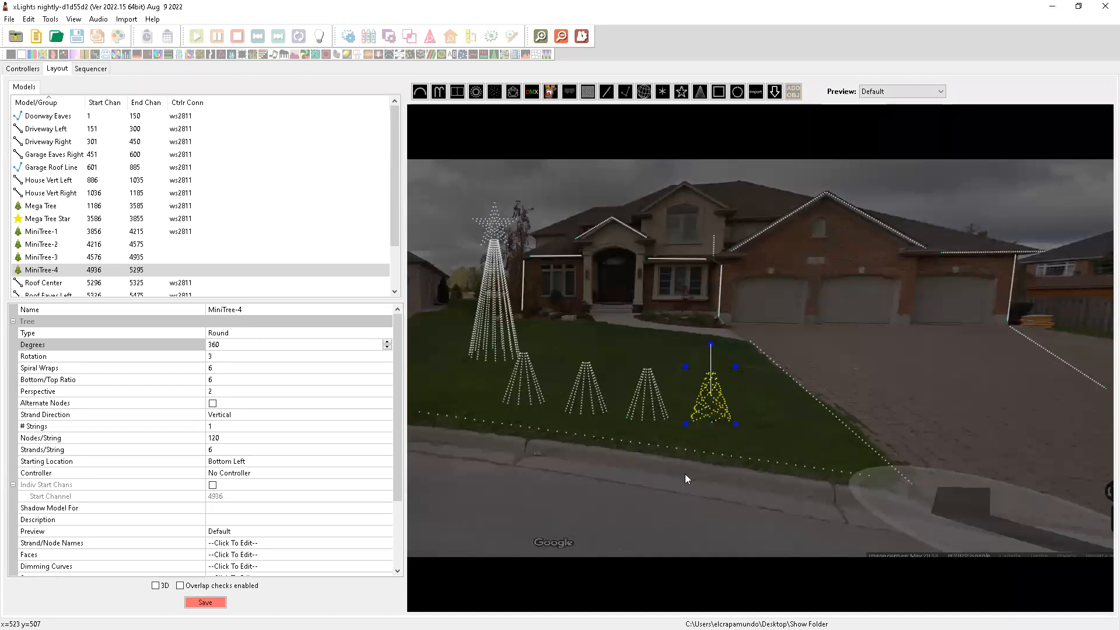
# Set MiniTree-4 back to 0 spiral wraps and 180 degrees.
pyautogui.click(226, 367)
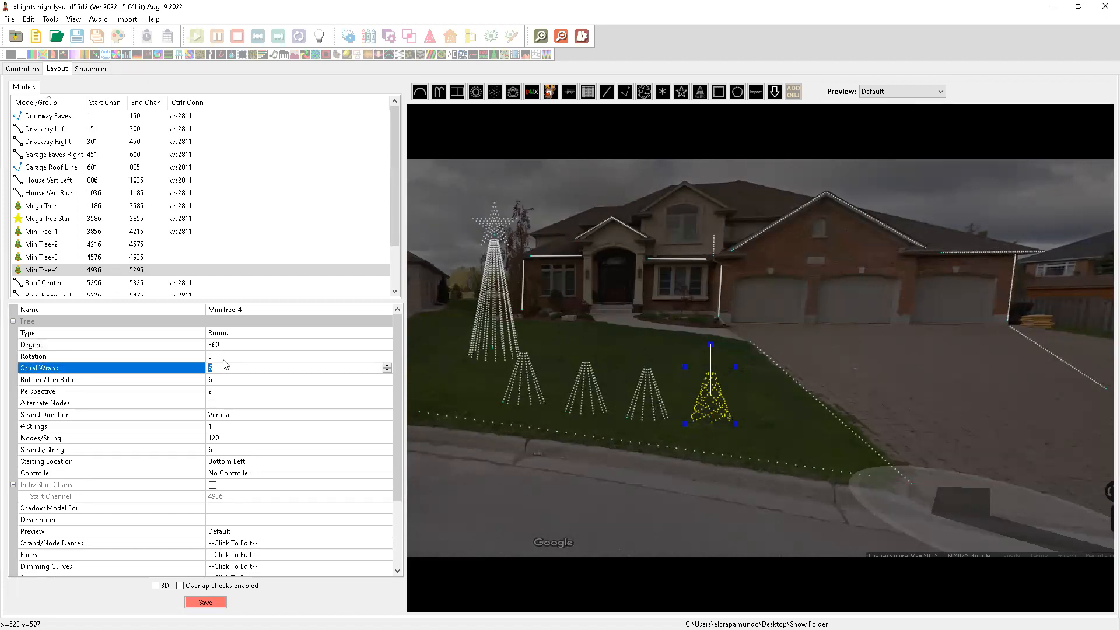
pyautogui.write('0')
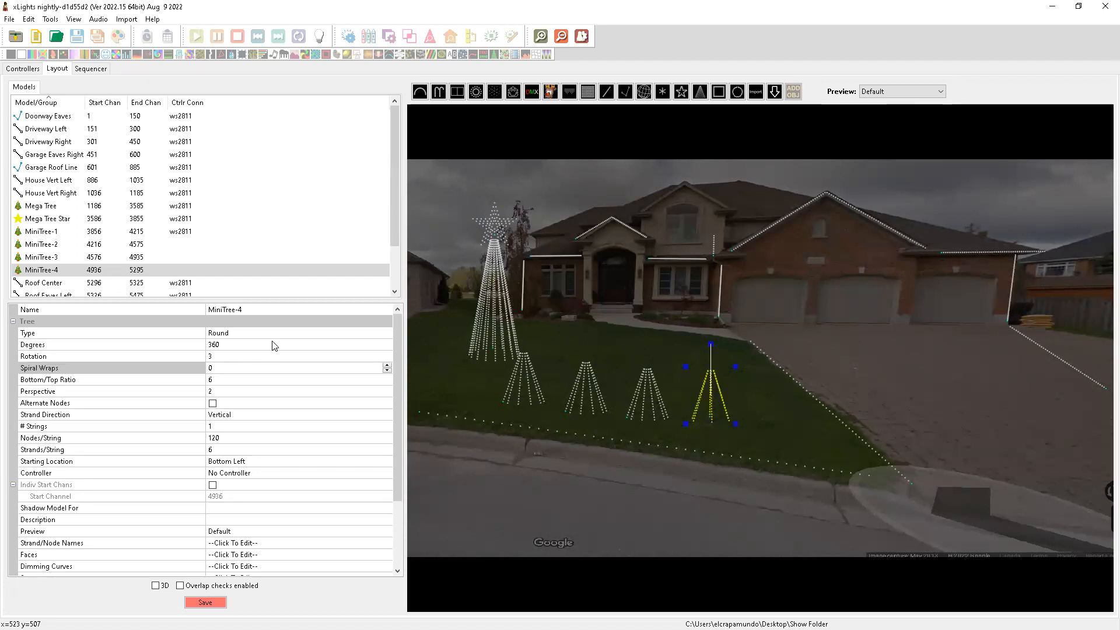
pyautogui.click(235, 348)
pyautogui.write('180')
pyautogui.press('Return')
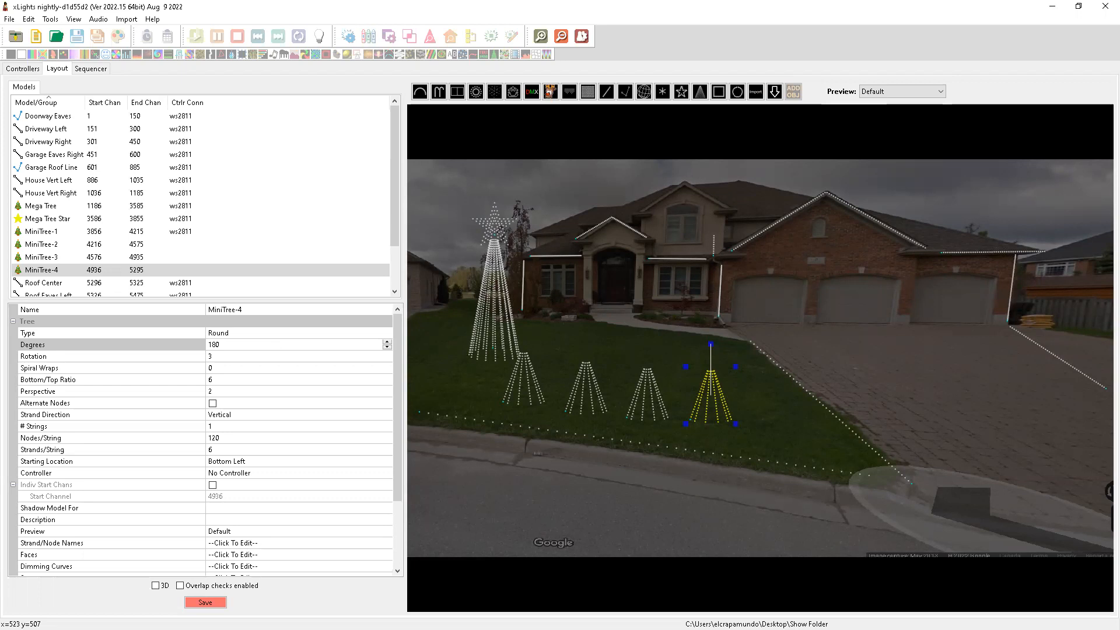
# Reverse the model list's name sorting and return it to ascending order.
pyautogui.click(42, 104)
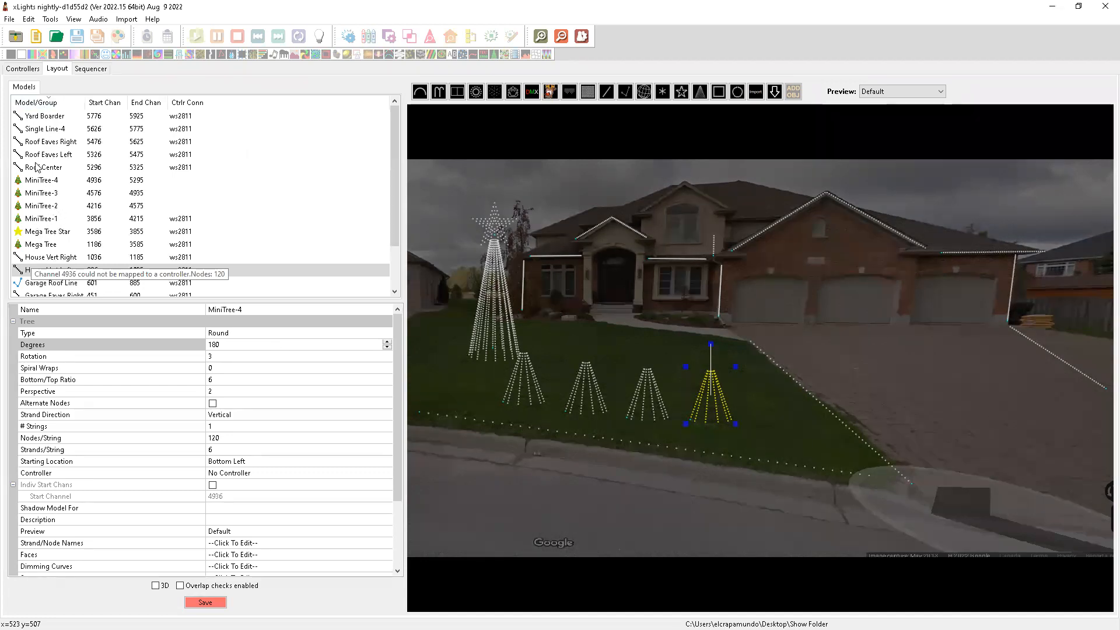
pyautogui.click(48, 104)
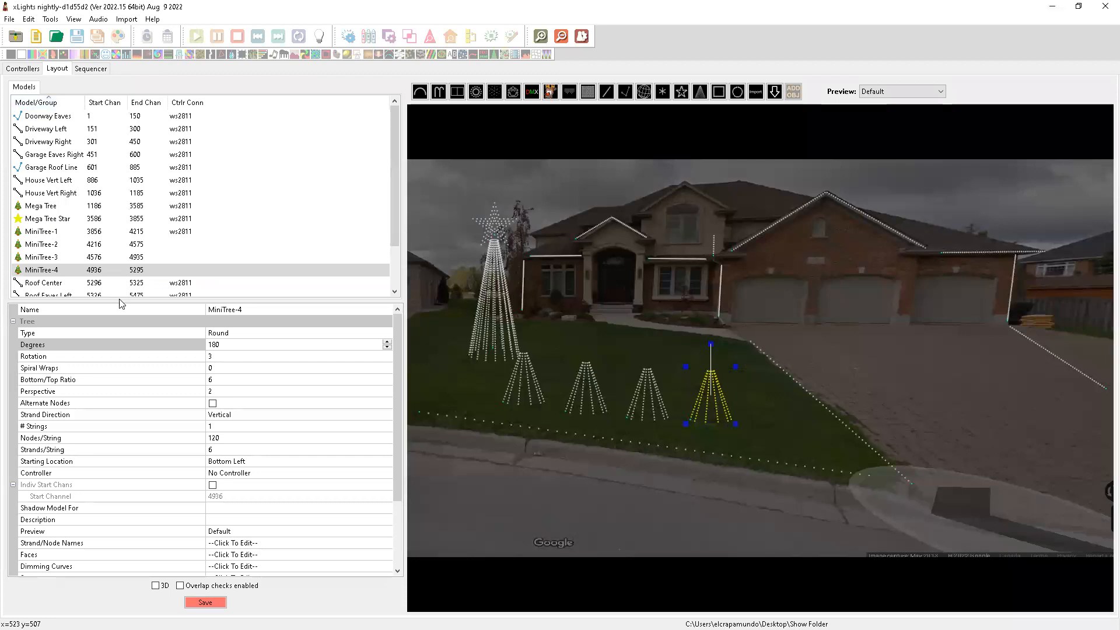
# Enlarge the model list and rename the Single Line-4 model as Garage Left.
pyautogui.moveTo(112, 365); pyautogui.dragTo(112, 375)
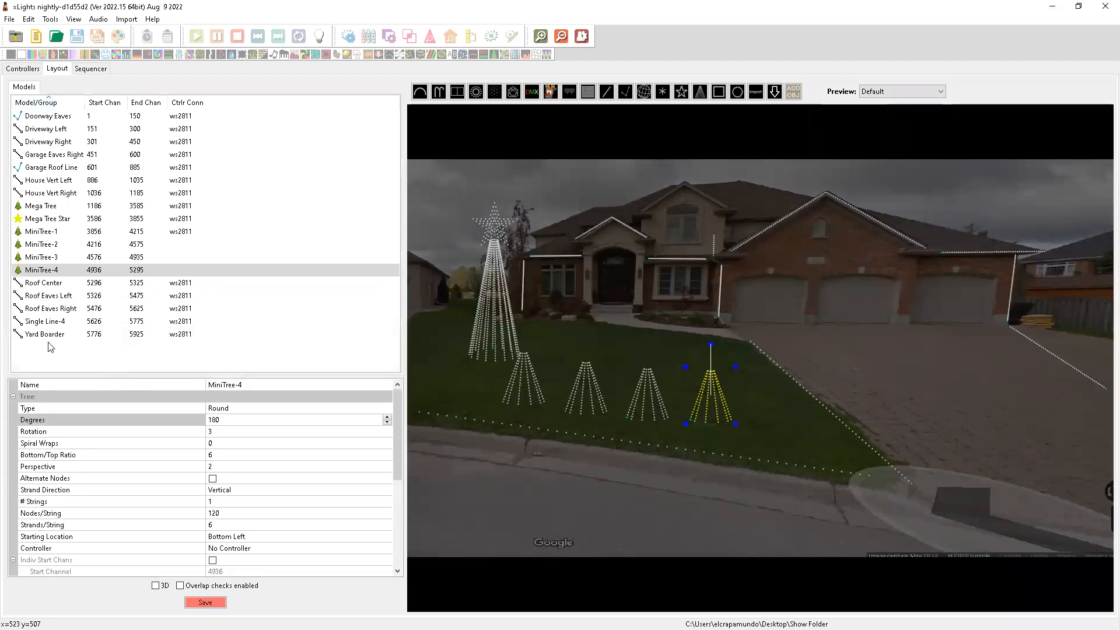
pyautogui.click(47, 322)
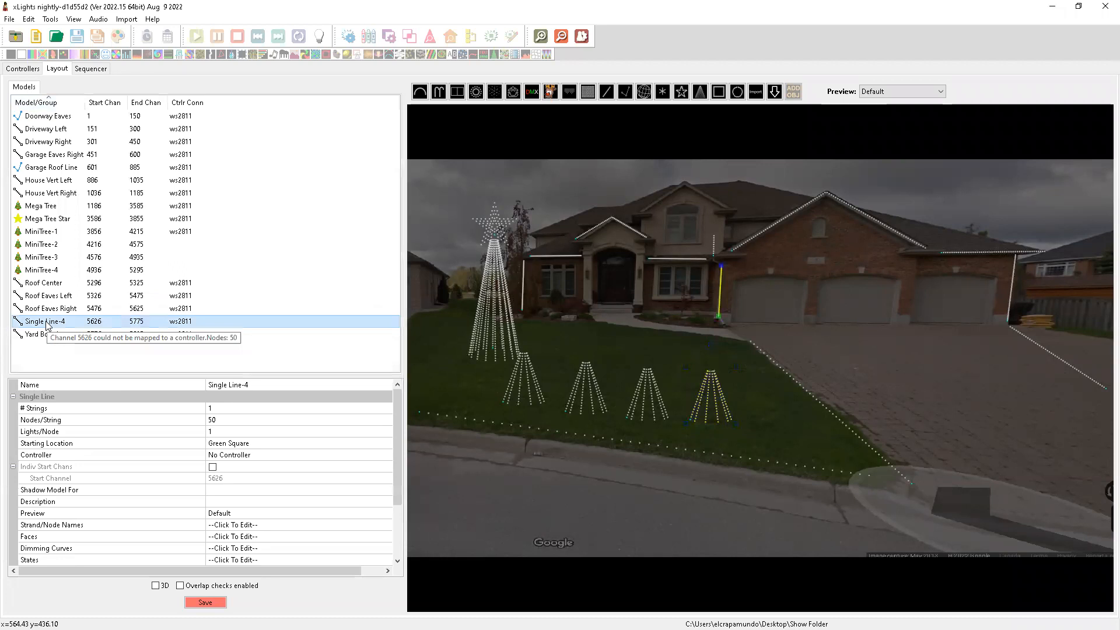
pyautogui.click(234, 386)
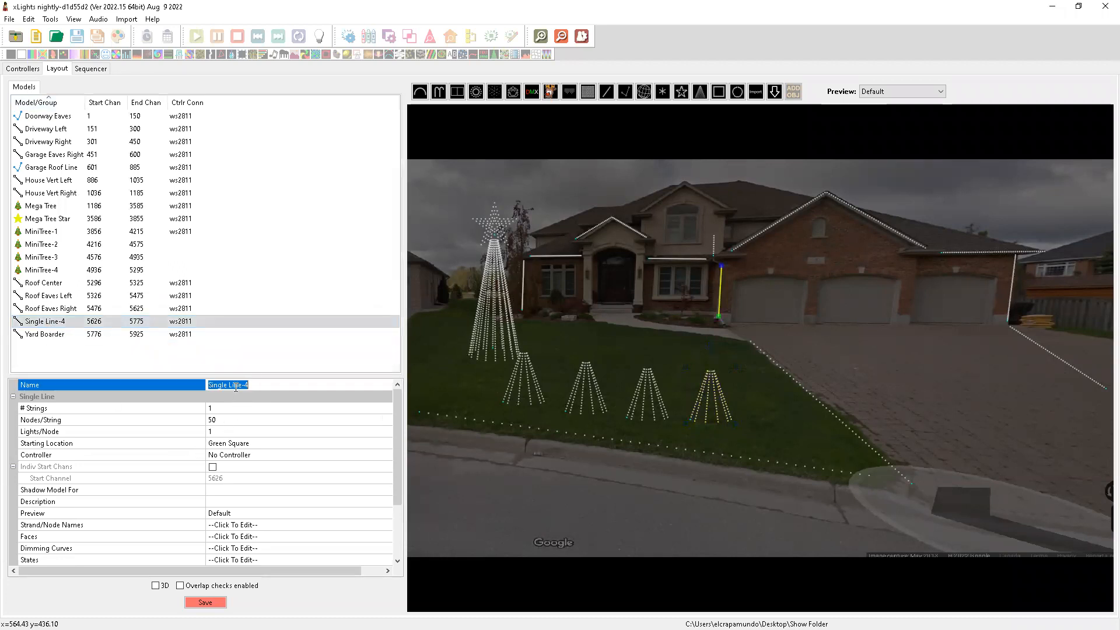
pyautogui.write('Garage Left')
pyautogui.press('Return')
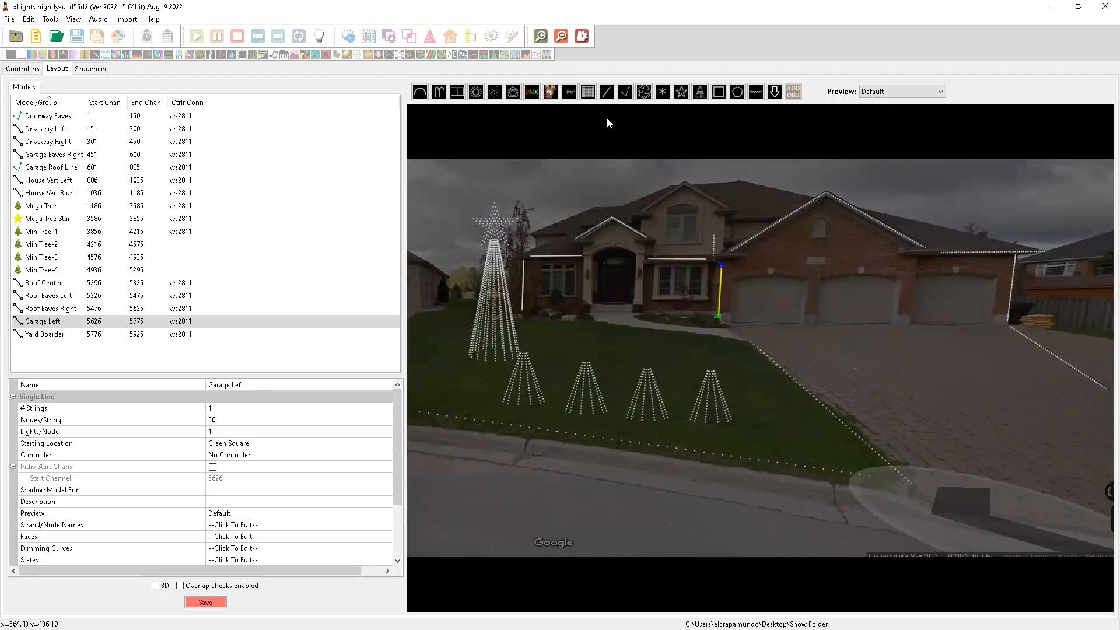
# Draw a matrix over the house's upper-floor window and set its number of strings to 1.
pyautogui.click(588, 91)
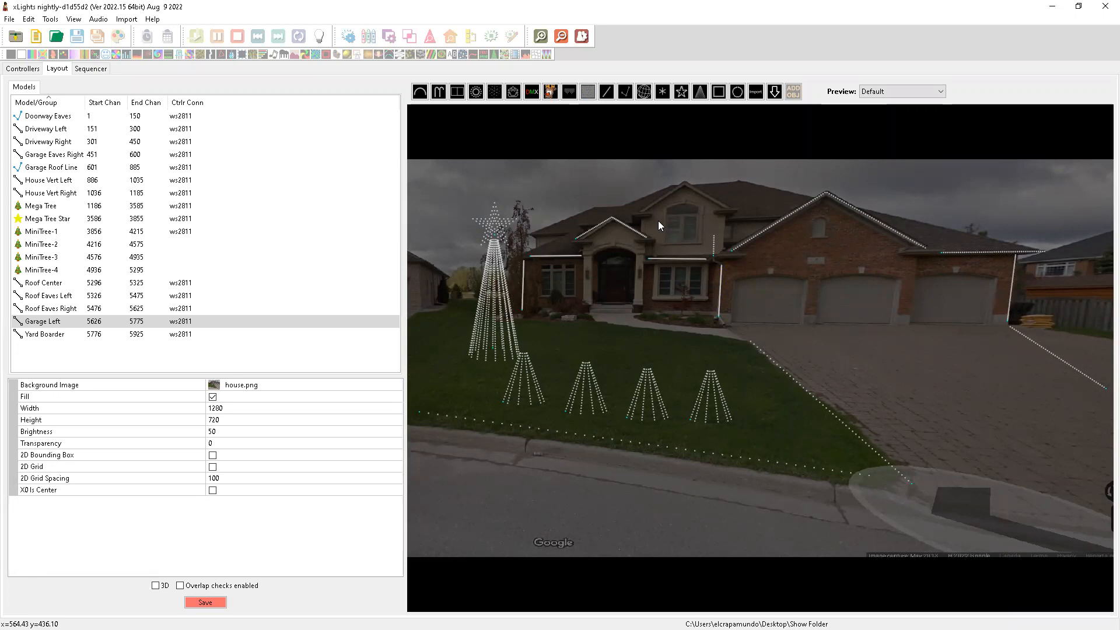
pyautogui.moveTo(664, 214); pyautogui.dragTo(708, 246)
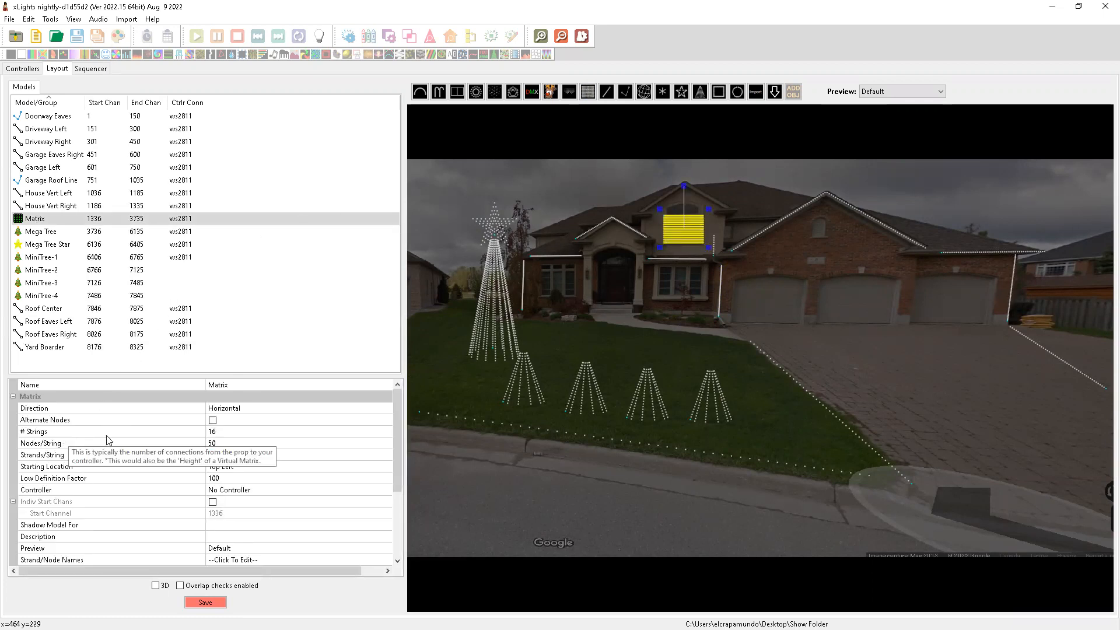
pyautogui.click(220, 431)
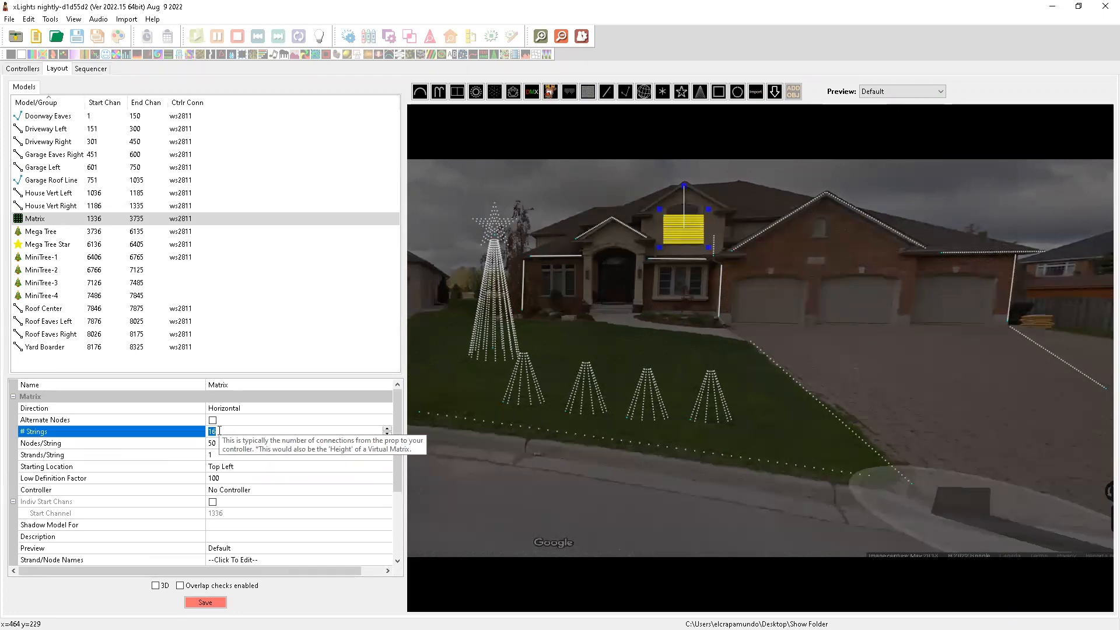
pyautogui.write('1')
# Set the matrix to 5 strands per string and stretch it vertically to cover the upper-floor window.
pyautogui.click(219, 443)
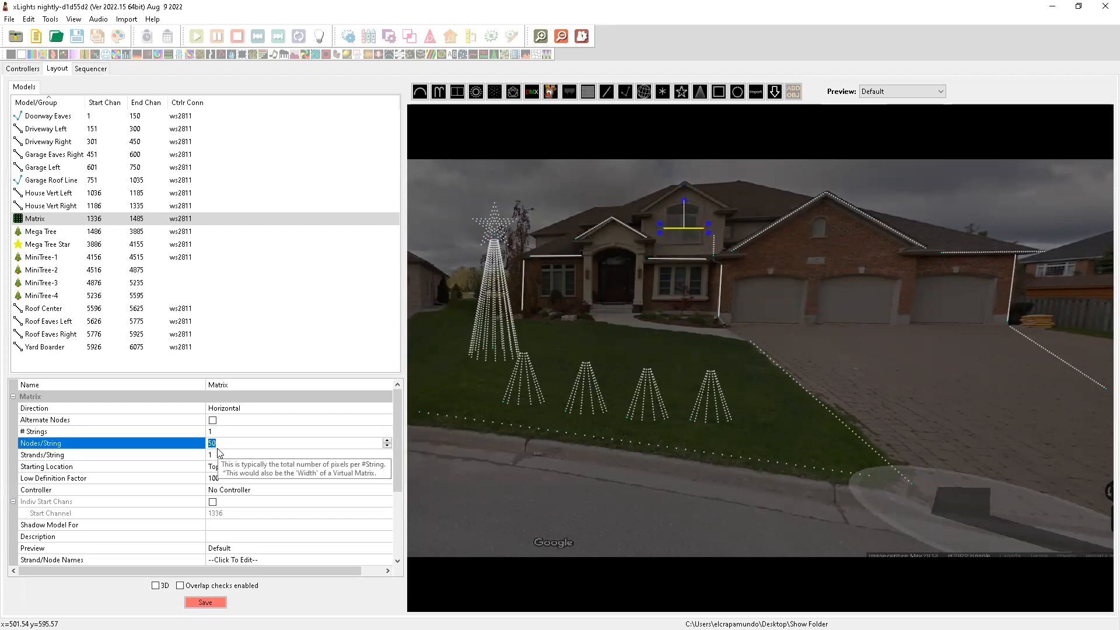
pyautogui.click(218, 456)
pyautogui.write('5')
pyautogui.press('Return')
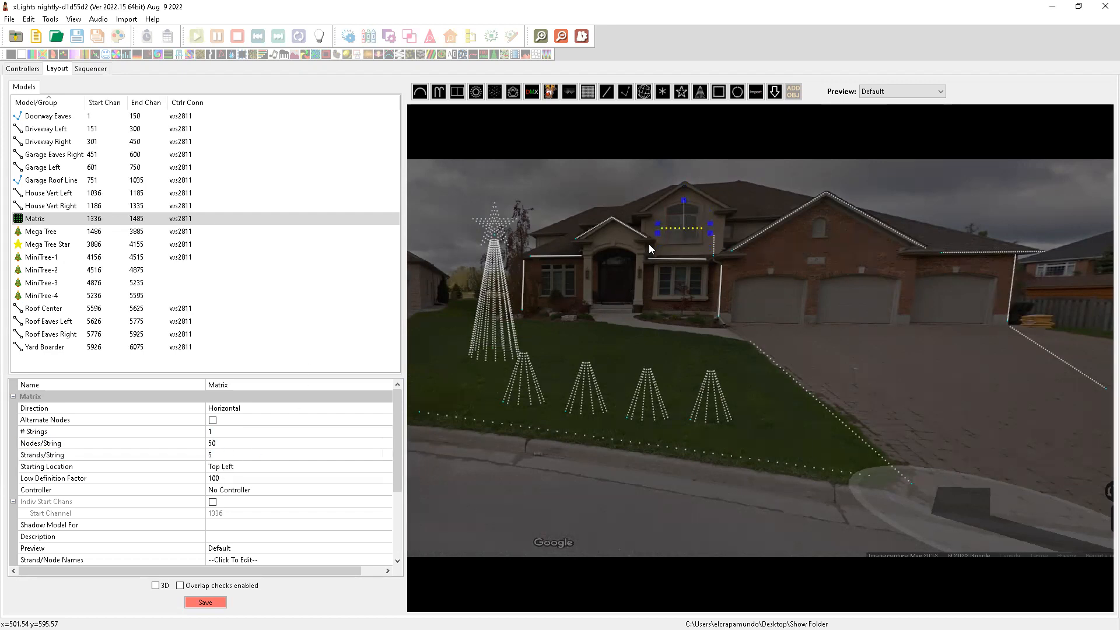
pyautogui.moveTo(658, 233); pyautogui.dragTo(685, 231)
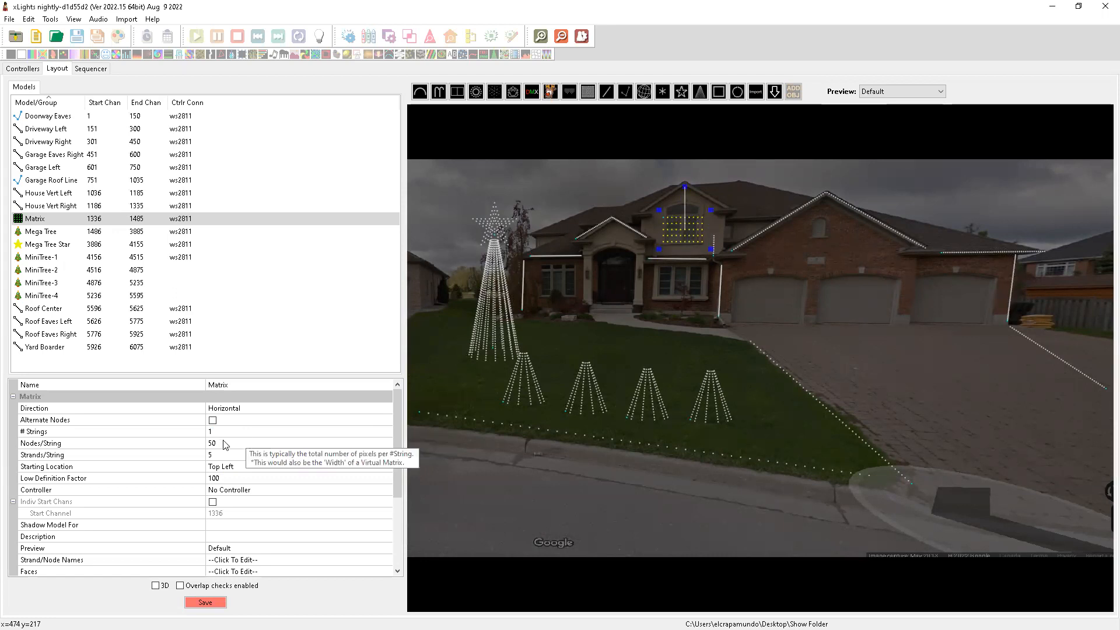
pyautogui.click(687, 236)
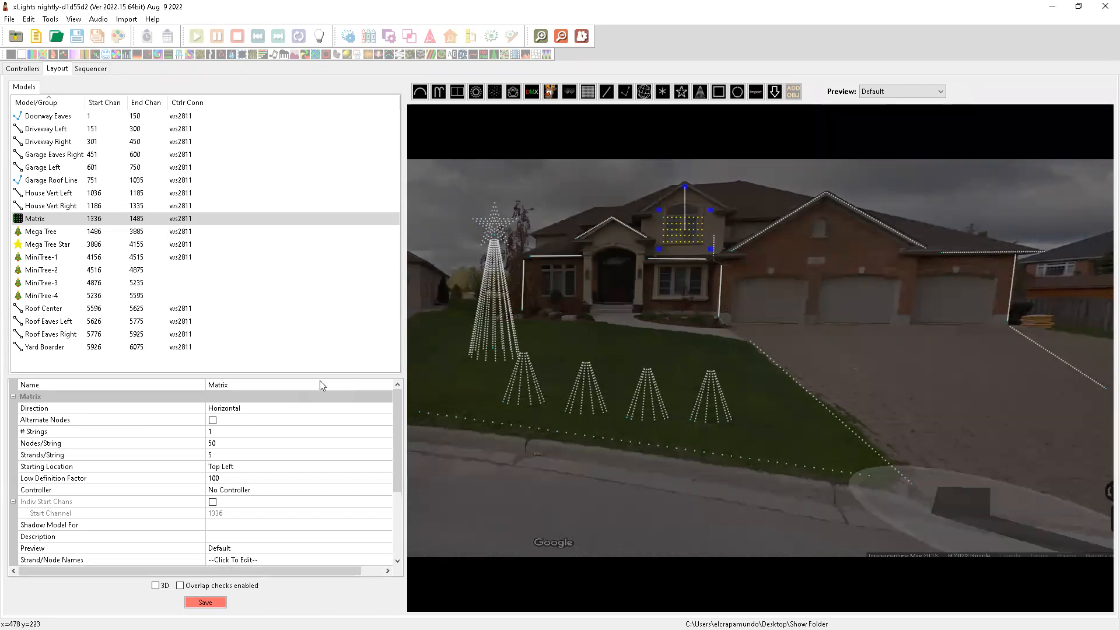
# Show the matrix's node layout in an enlarged window, trace the wiring order through its rows and close it.
pyautogui.rightClick(673, 236)
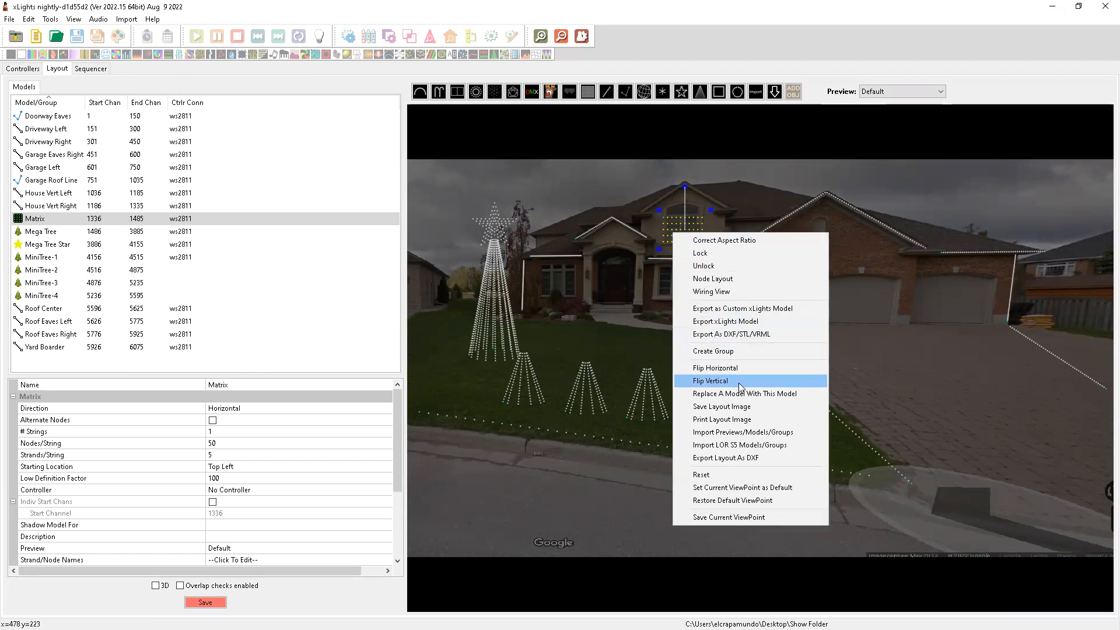
pyautogui.click(730, 284)
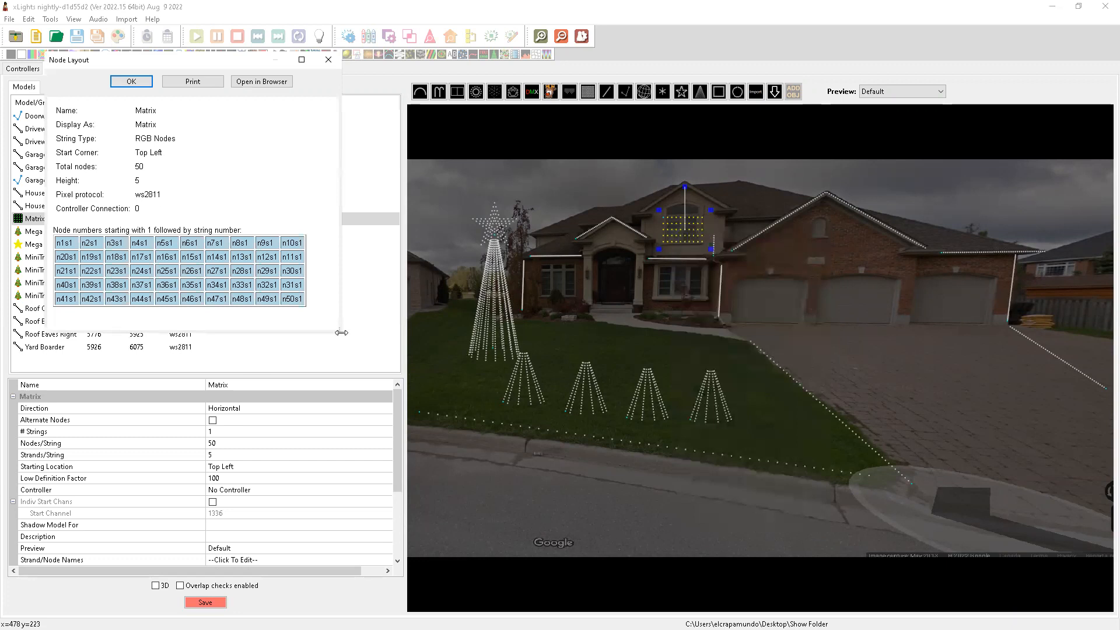
pyautogui.moveTo(338, 332); pyautogui.dragTo(946, 570)
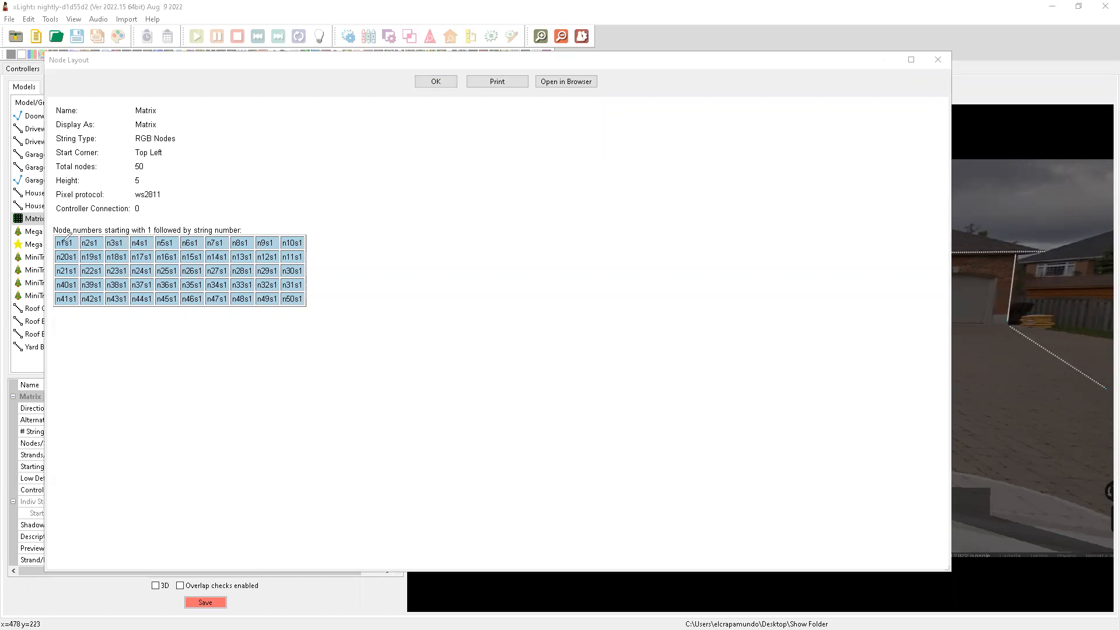
pyautogui.moveTo(64, 241)
pyautogui.mouseDown()
pyautogui.moveTo(296, 239)
pyautogui.moveTo(278, 259)
pyautogui.moveTo(62, 253)
pyautogui.moveTo(107, 268)
pyautogui.moveTo(242, 272)
pyautogui.moveTo(297, 254)
pyautogui.moveTo(285, 270)
pyautogui.moveTo(299, 275)
pyautogui.moveTo(276, 283)
pyautogui.moveTo(65, 287)
pyautogui.moveTo(295, 303)
pyautogui.mouseUp()
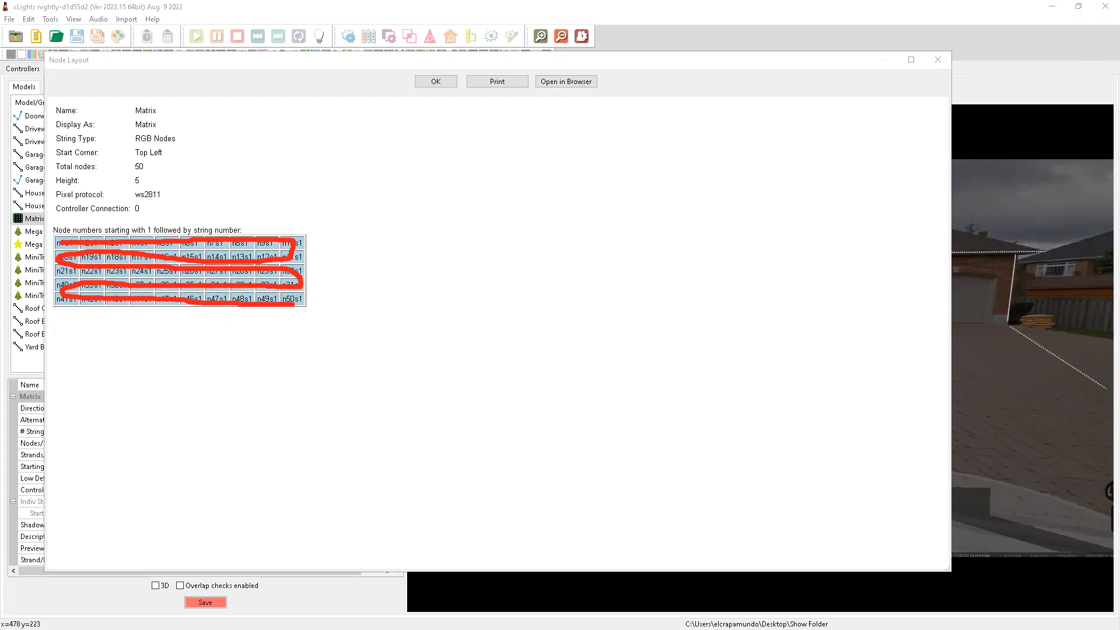
pyautogui.click(934, 66)
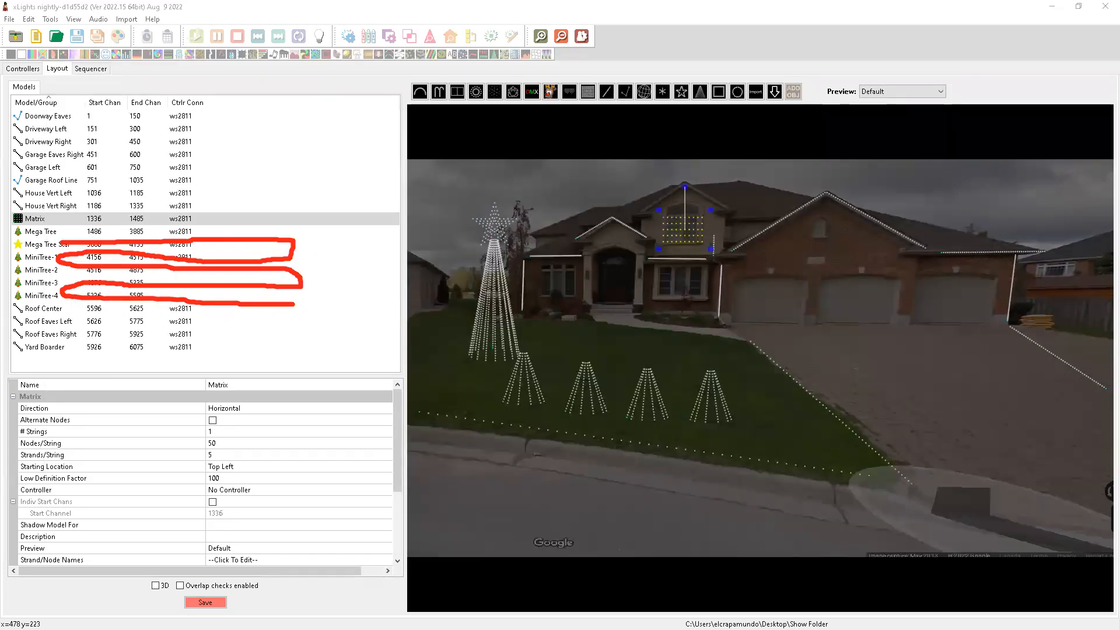
pyautogui.press('Delete')
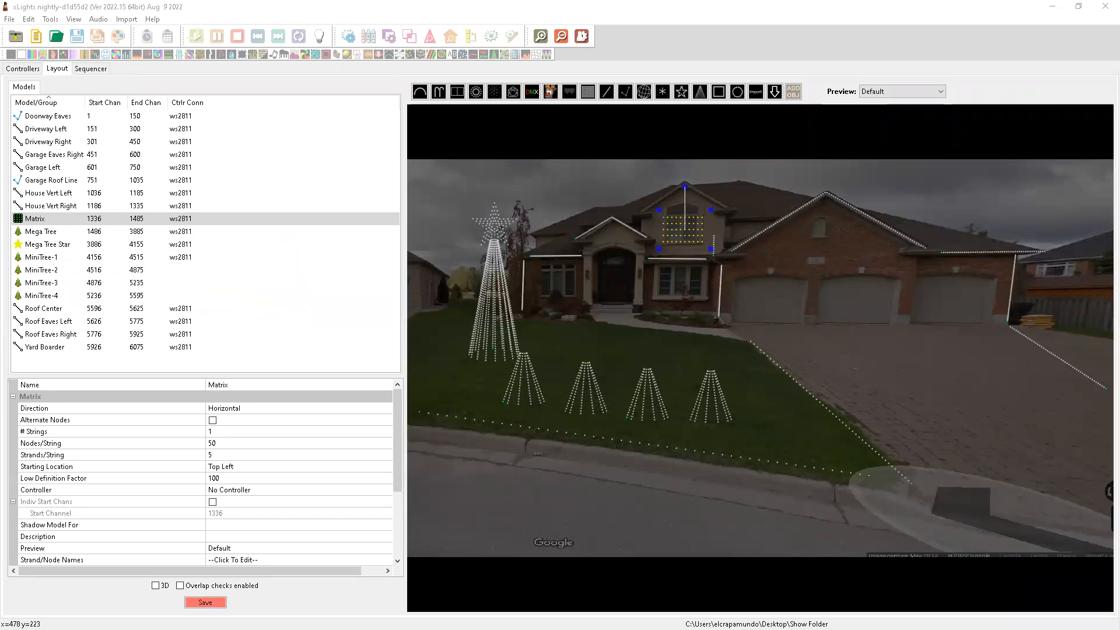
# Set the matrix's direction to Vertical and its starting location to Bottom Left.
pyautogui.click(241, 410)
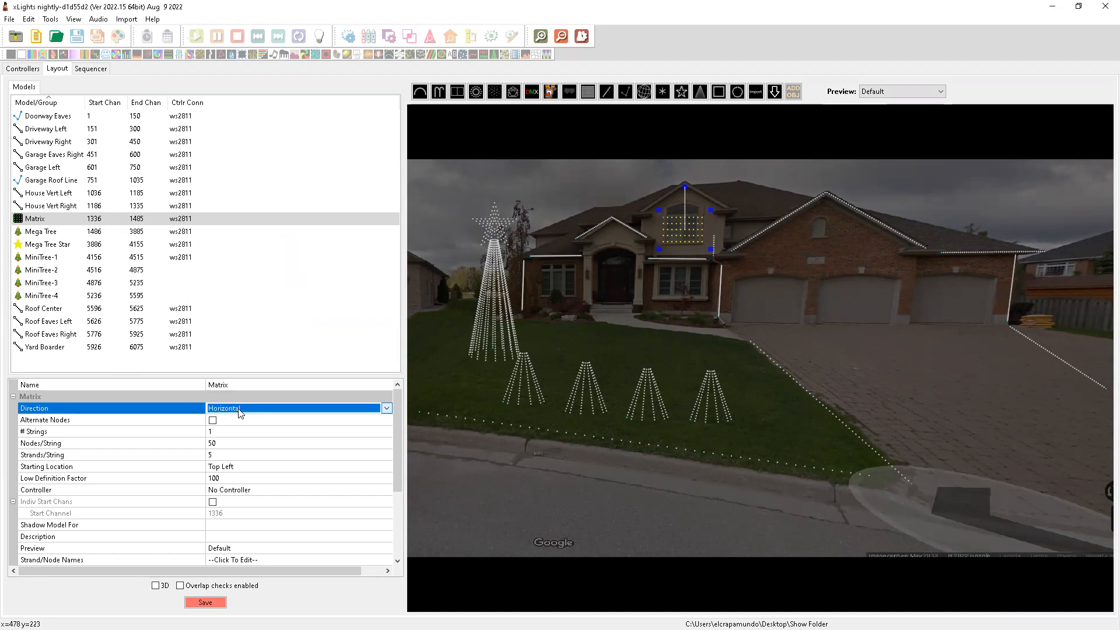
pyautogui.click(387, 408)
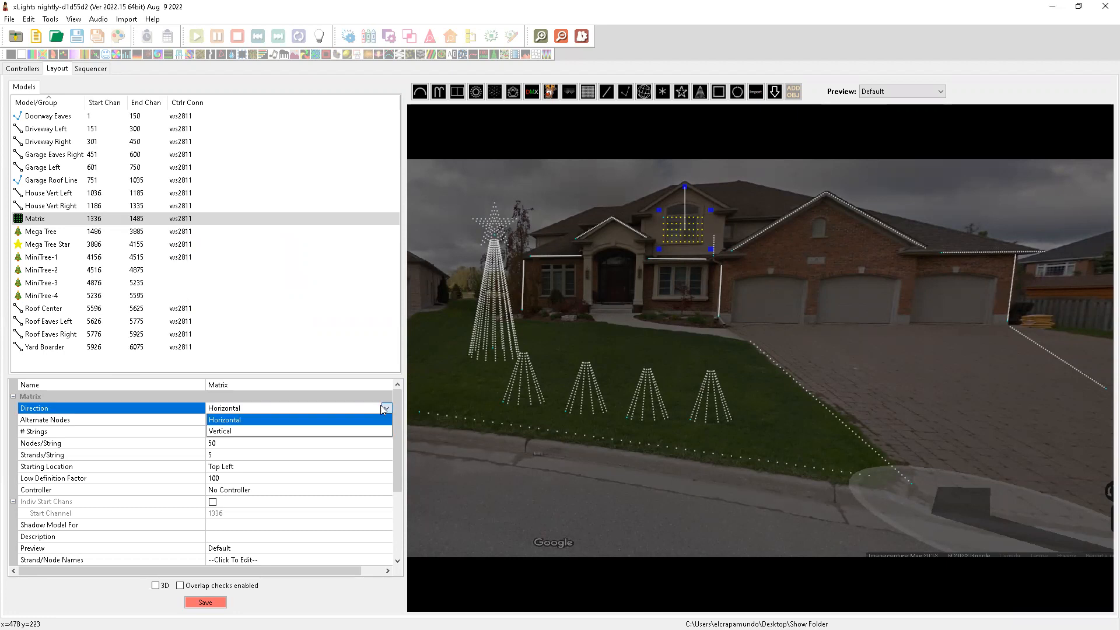
pyautogui.click(254, 433)
pyautogui.click(232, 470)
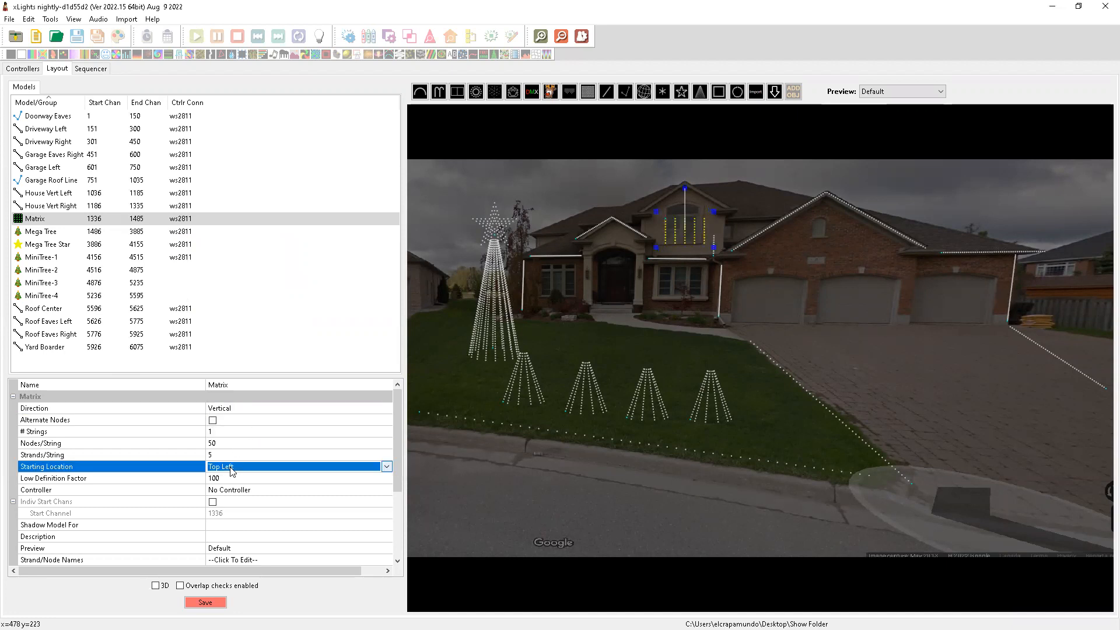
pyautogui.click(387, 467)
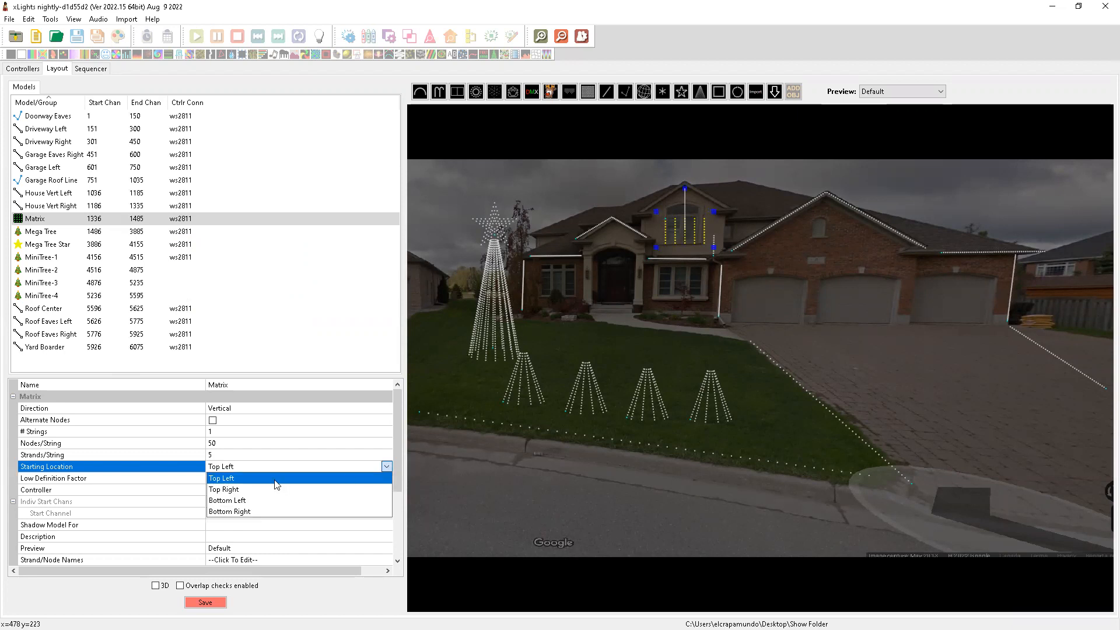
pyautogui.click(232, 500)
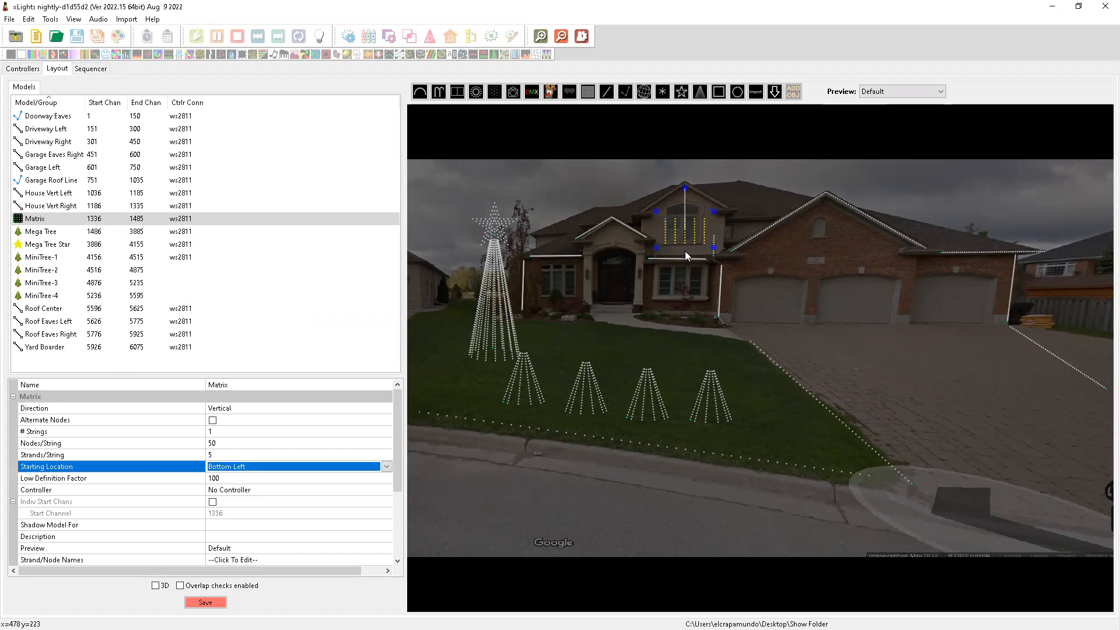
pyautogui.click(266, 455)
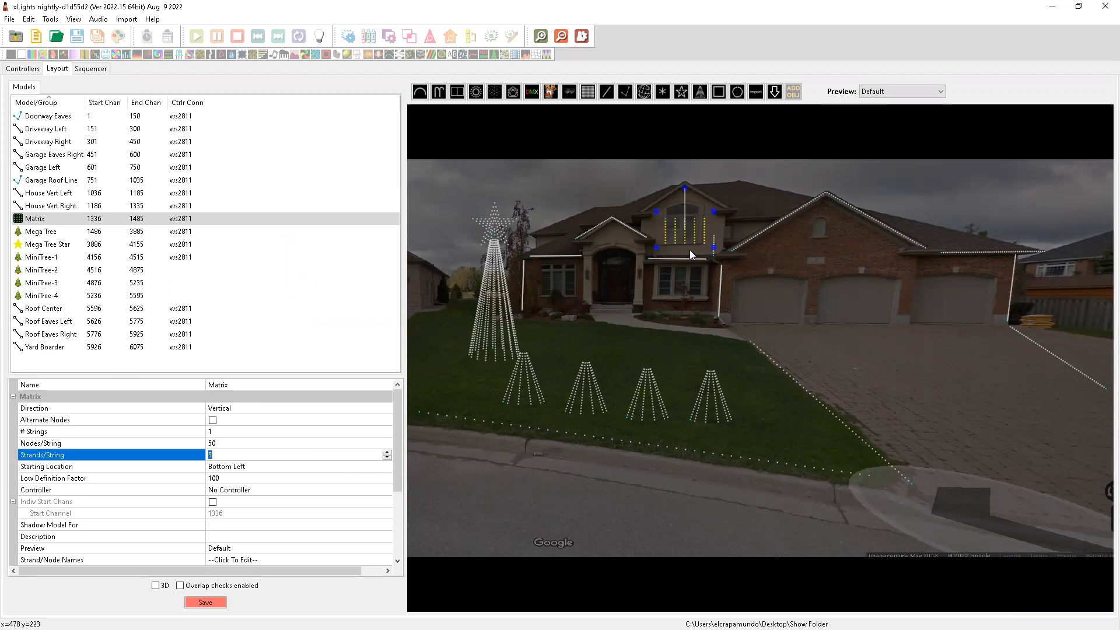
# Review the node numbering of the vertical matrix in its node layout, down to the lowest row.
pyautogui.rightClick(676, 231)
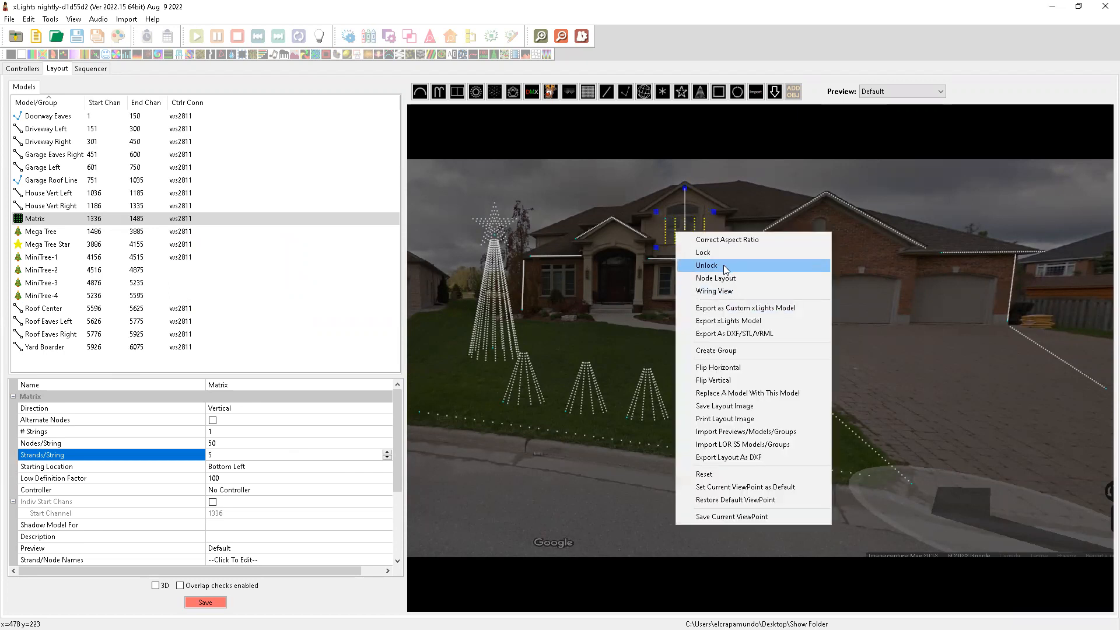
pyautogui.click(733, 278)
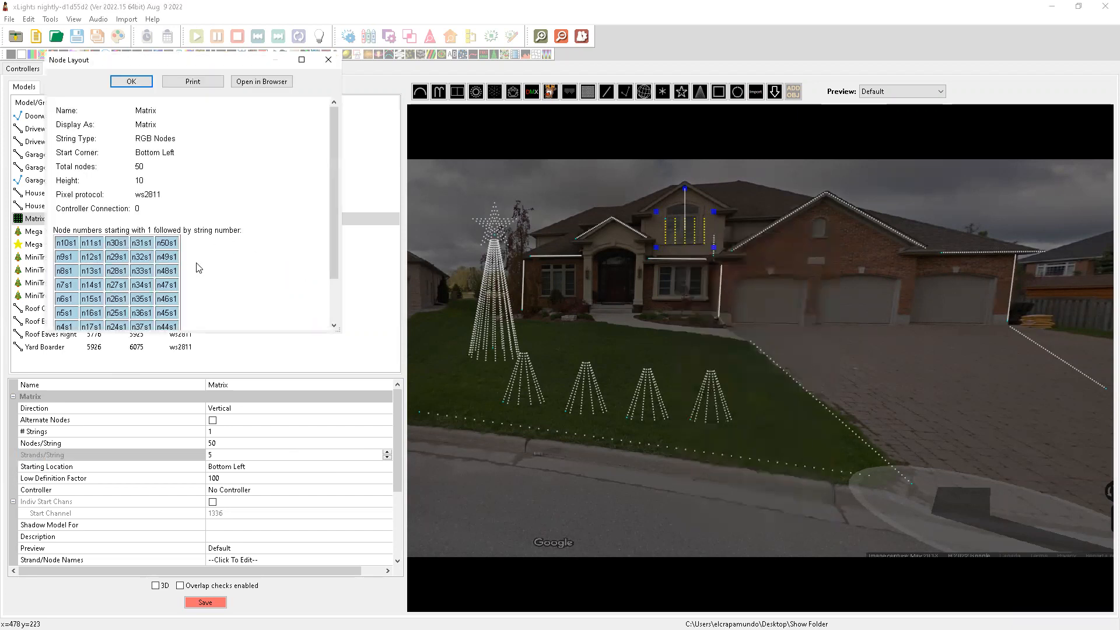
pyautogui.scroll(-2, 186, 242)
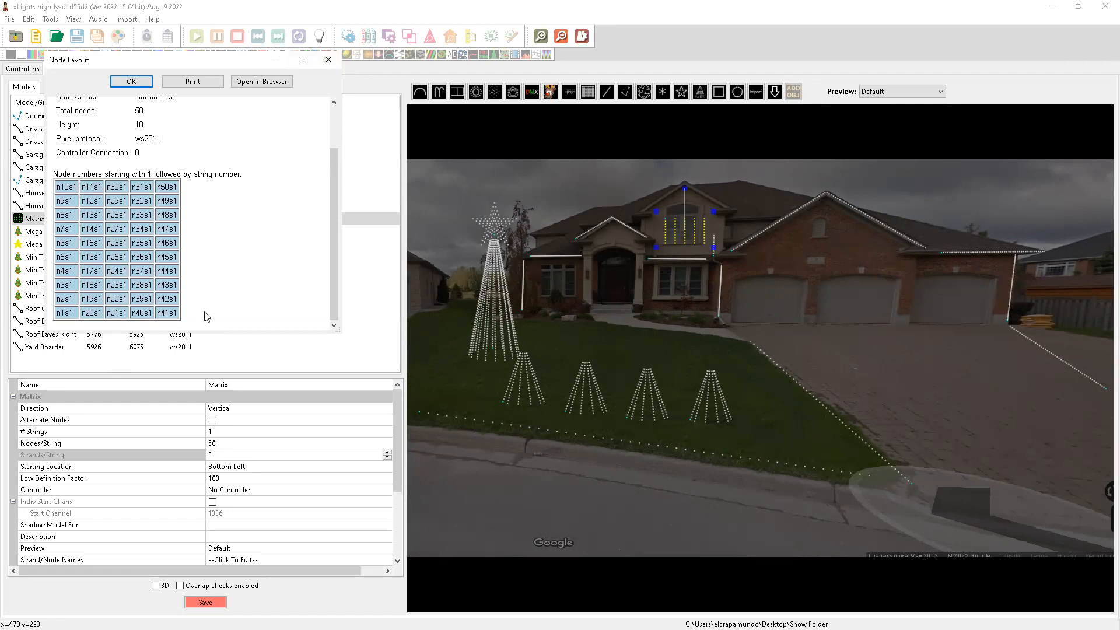
pyautogui.click(328, 59)
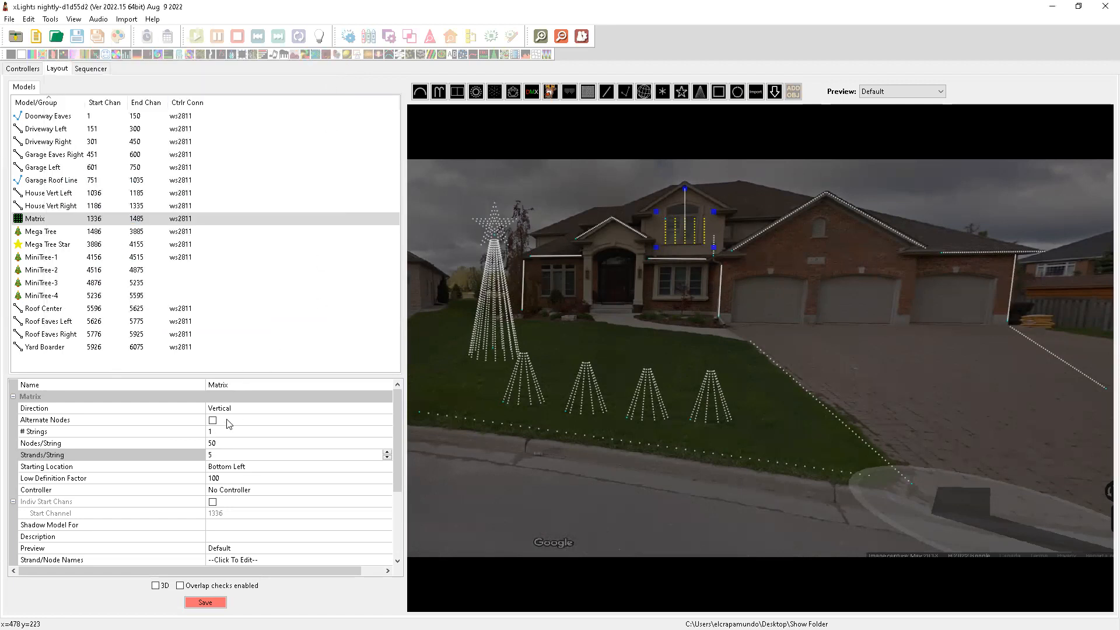
# Set the matrix to 10 strands per string.
pyautogui.click(222, 455)
pyautogui.write('10')
pyautogui.press('Return')
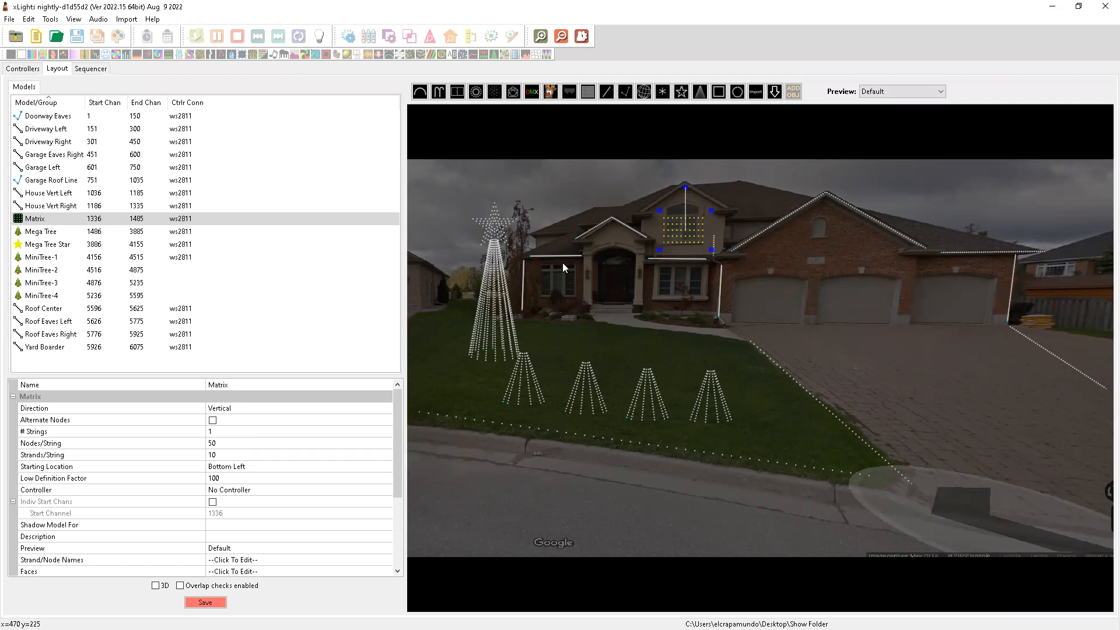
# Lock the matrix over the upper-floor window and deselect it.
pyautogui.click(674, 235)
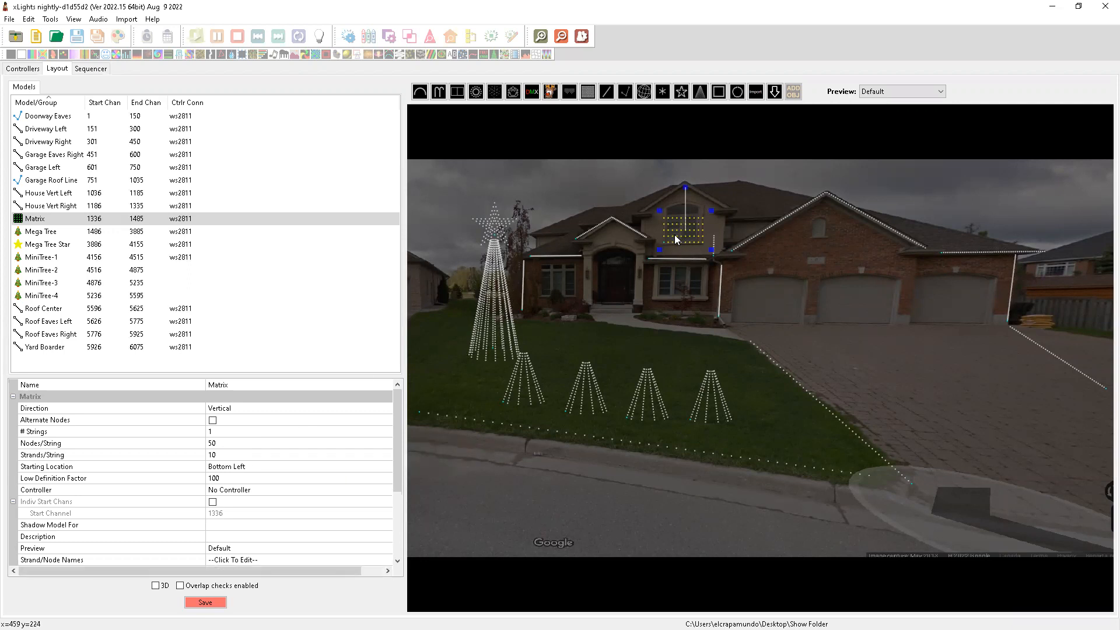
pyautogui.rightClick(676, 240)
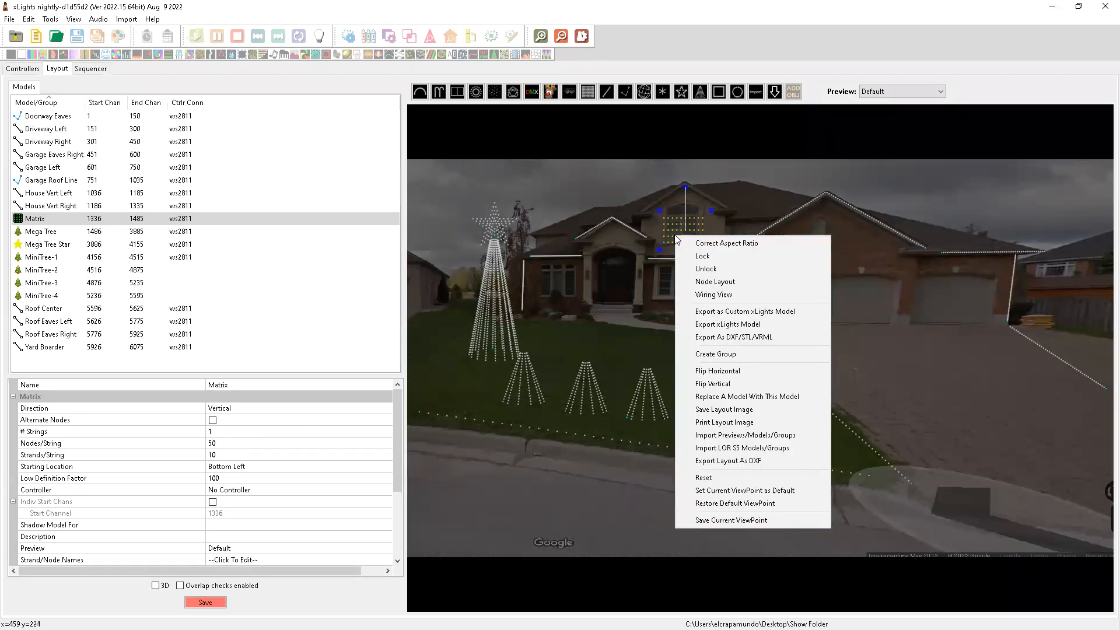
pyautogui.click(704, 257)
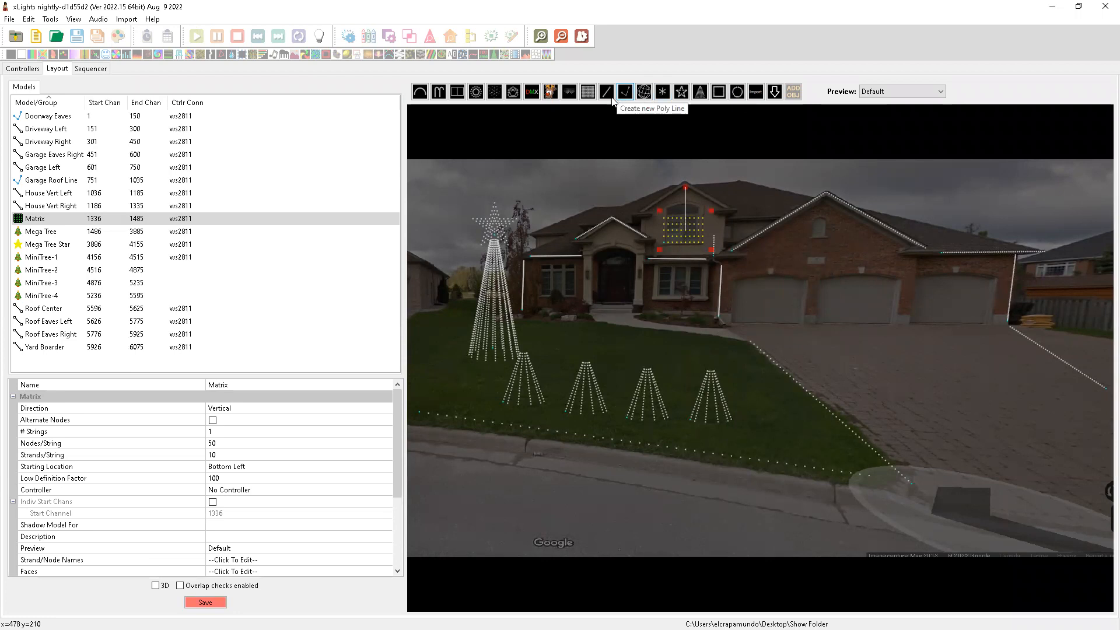
pyautogui.click(625, 376)
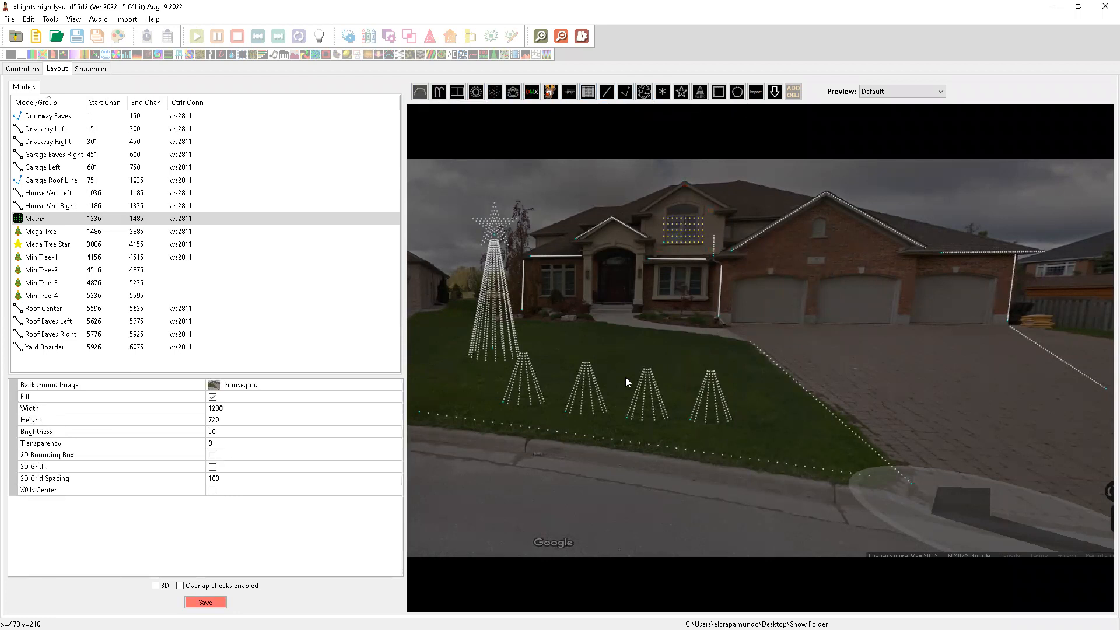
# Draw an arch, move it to the lawn's left end by the yard border, and paste a copy near the driveway end.
pyautogui.moveTo(609, 346); pyautogui.dragTo(679, 348)
pyautogui.moveTo(648, 312); pyautogui.dragTo(486, 399)
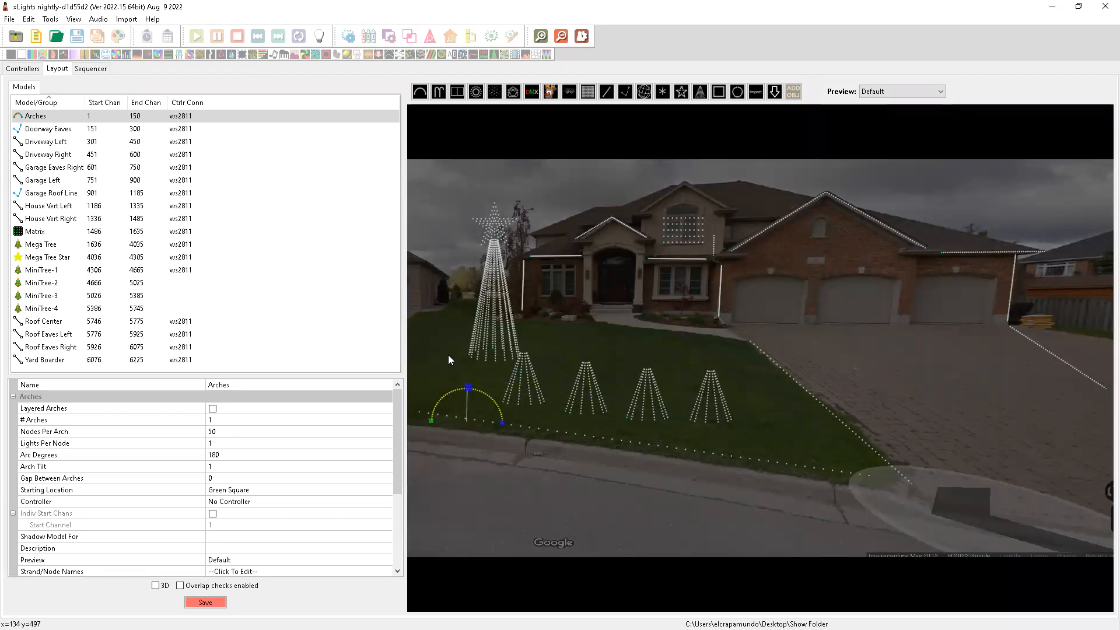
pyautogui.hotkey('ctrl', 'v')
pyautogui.moveTo(516, 428); pyautogui.dragTo(800, 455)
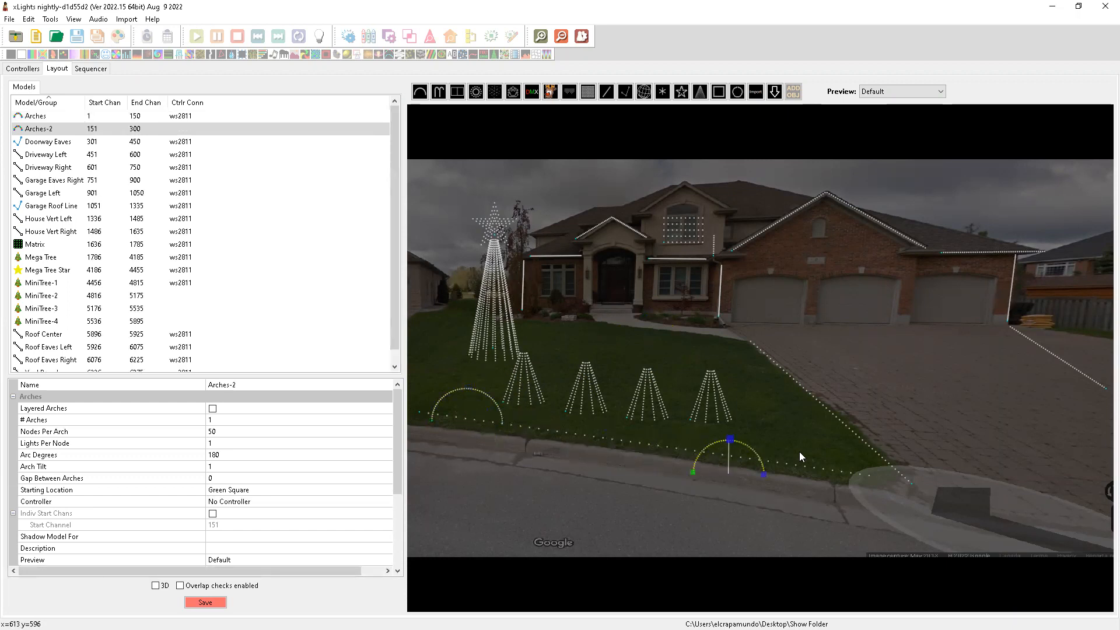
# Rename the arch at the lawn's left end as Arches-1.
pyautogui.click(33, 116)
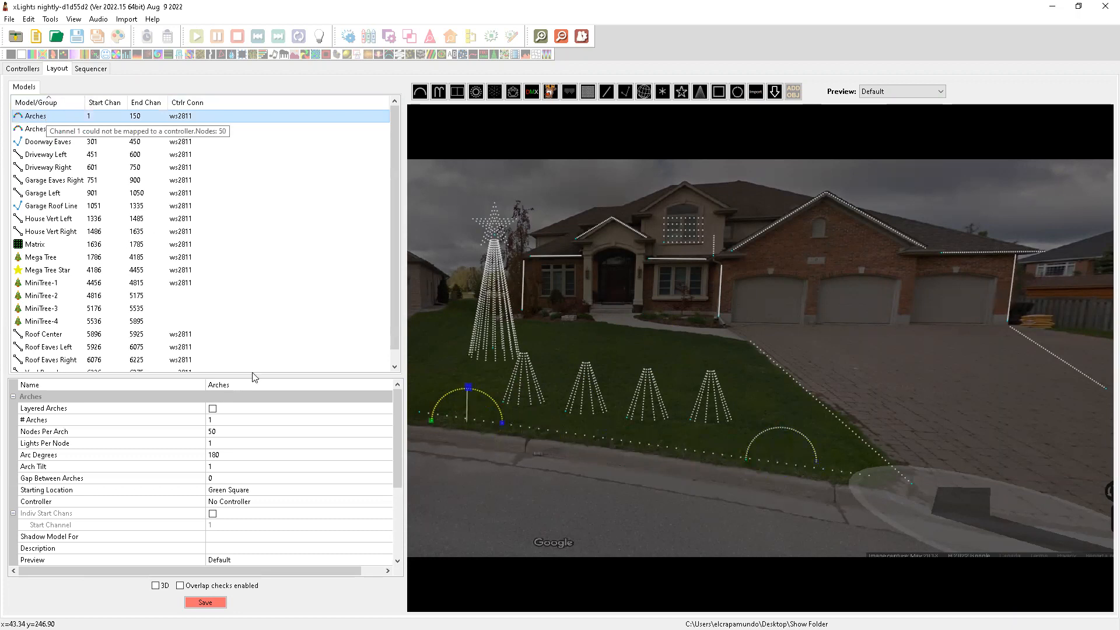
pyautogui.click(238, 385)
pyautogui.click(239, 385)
pyautogui.write('-1')
pyautogui.press('Return')
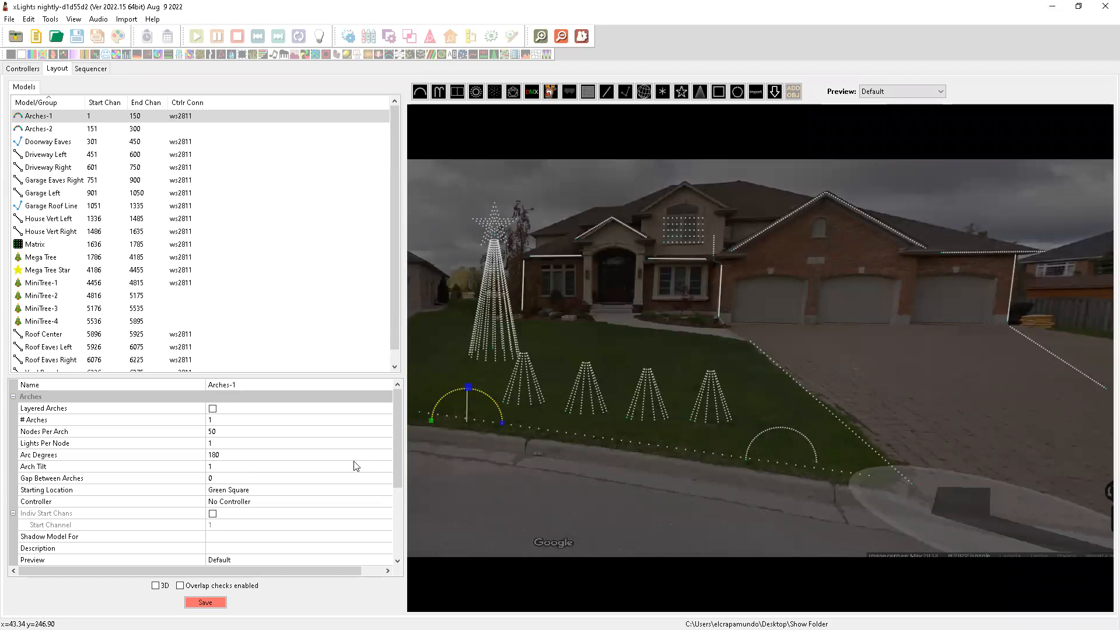
# Examine the starting location options of Arches-1 without changing them, and deselect the arch.
pyautogui.click(349, 493)
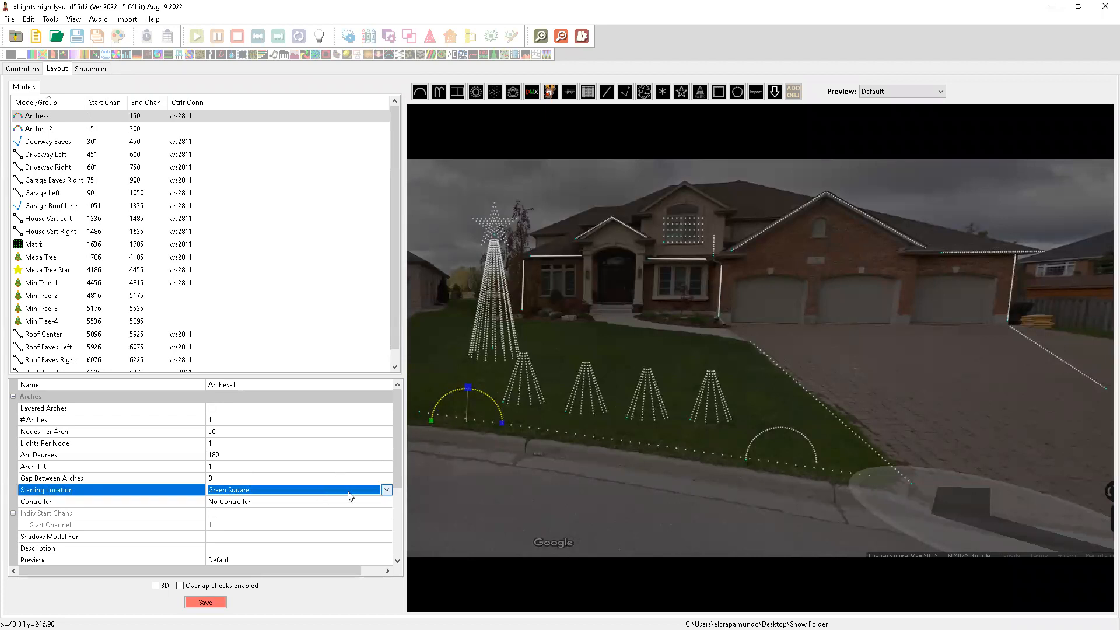
pyautogui.click(386, 490)
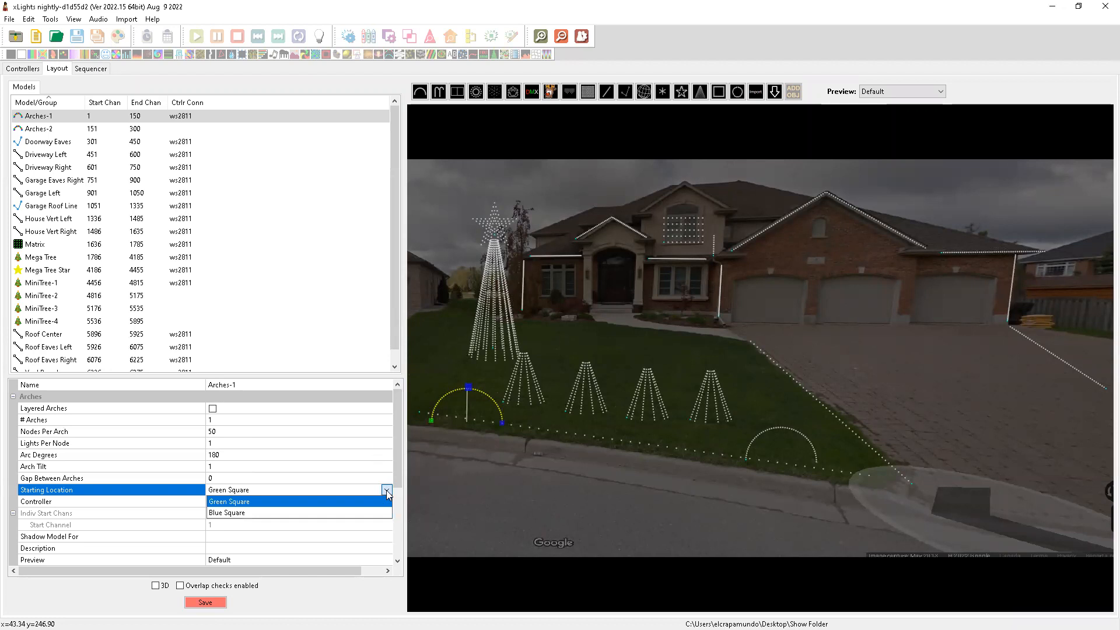
pyautogui.click(630, 351)
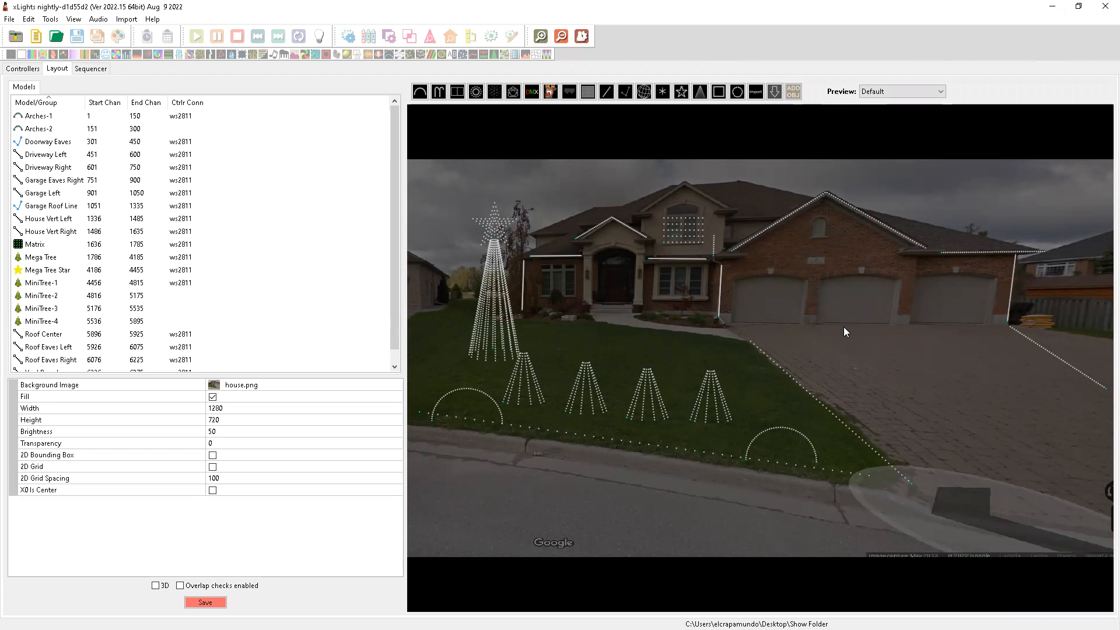
# Insert Boscoyo Studio's DayCor ChromaCane 99 from the vendor model downloads in front of the middle garage door and widen it slightly.
pyautogui.moveTo(831, 308); pyautogui.dragTo(890, 380)
pyautogui.press('Delete')
pyautogui.press('Return')
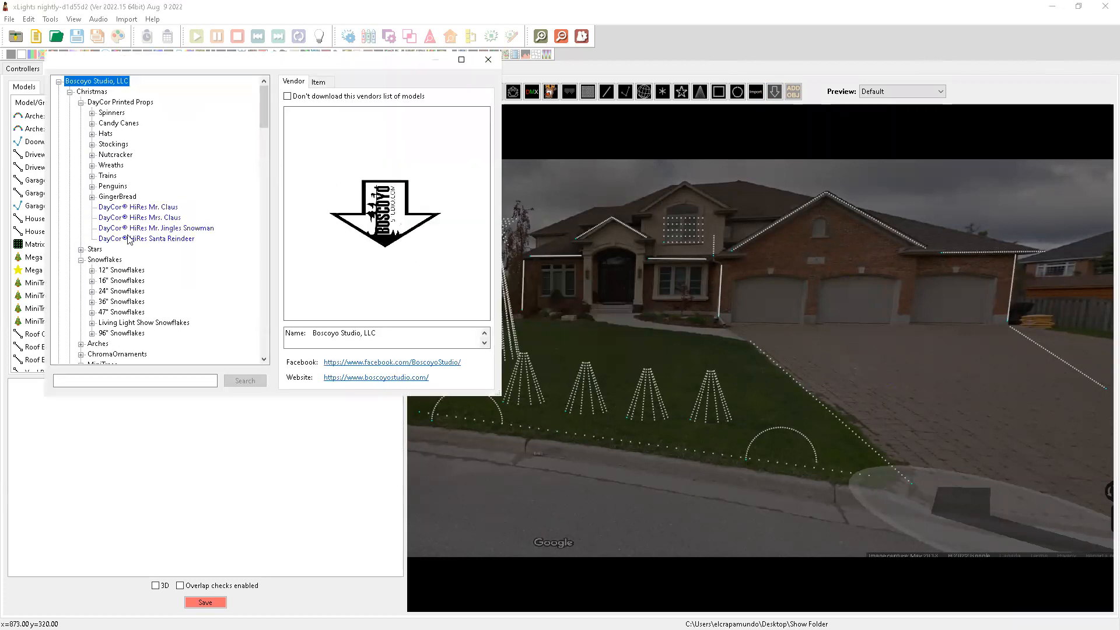
pyautogui.click(78, 382)
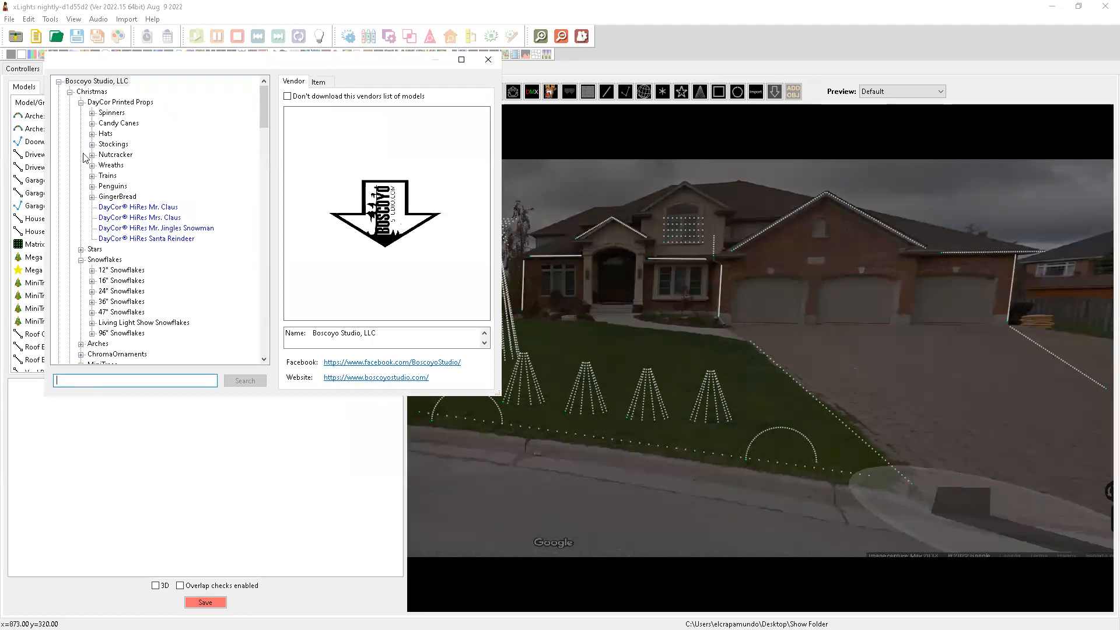
pyautogui.click(92, 124)
pyautogui.click(164, 144)
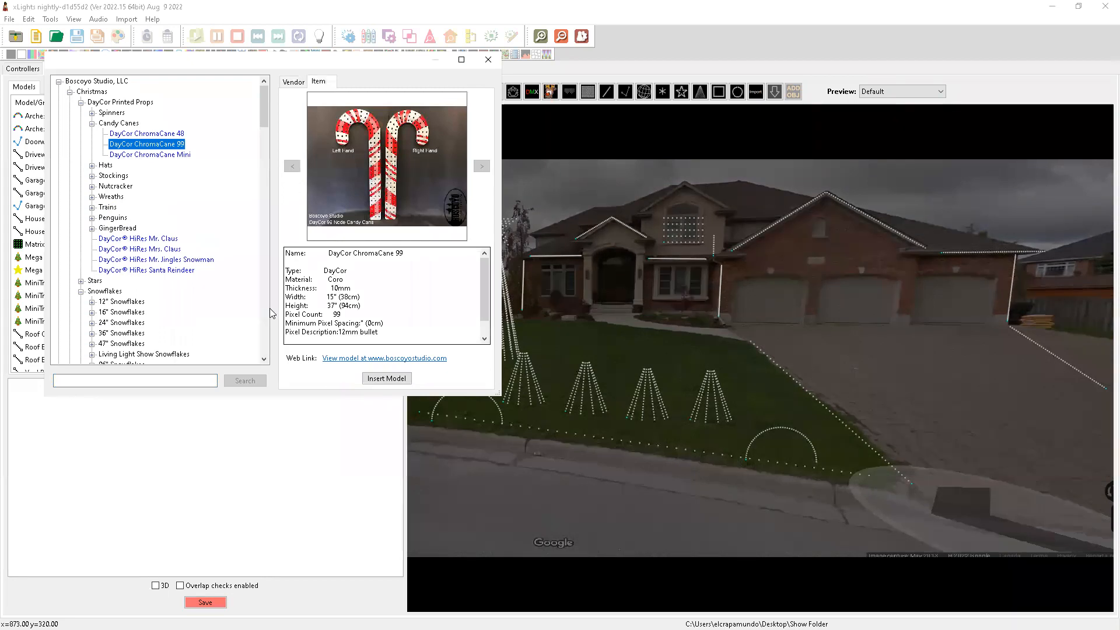
pyautogui.click(392, 380)
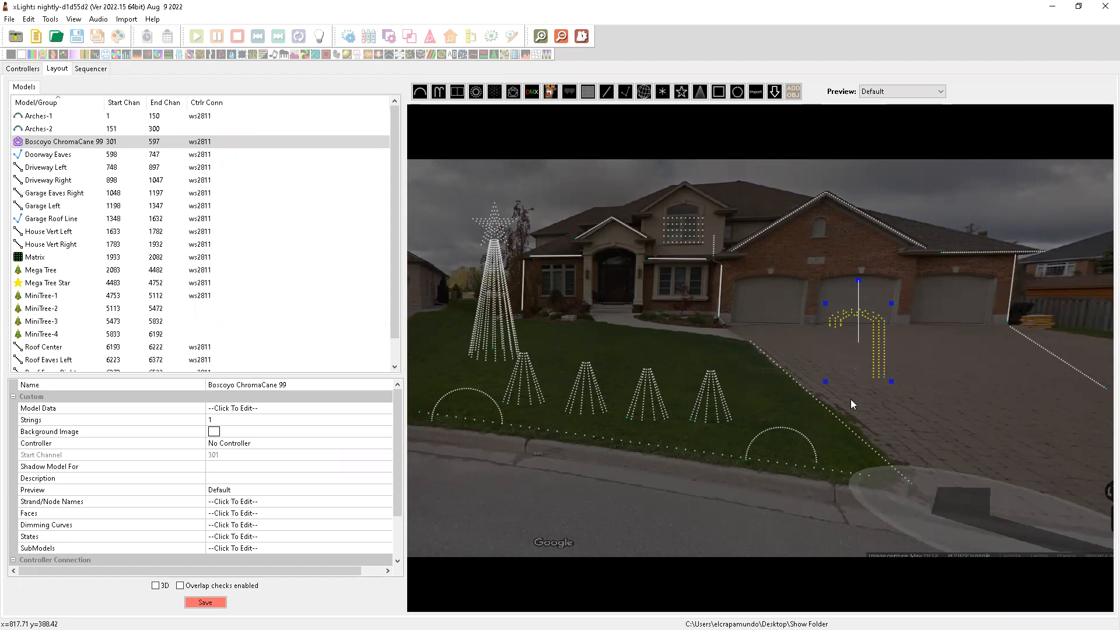
pyautogui.moveTo(825, 303)
pyautogui.mouseDown()
pyautogui.moveTo(930, 308)
pyautogui.moveTo(809, 303)
pyautogui.mouseUp()
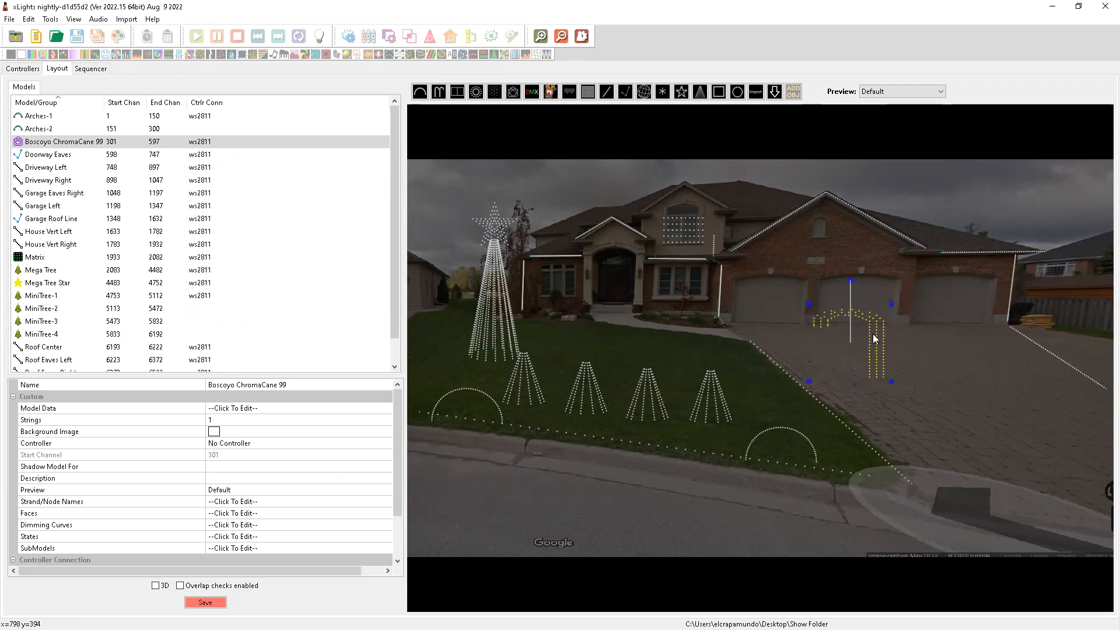
# Flip the candy cane's custom model data horizontally so that its hook faces the other way.
pyautogui.click(248, 410)
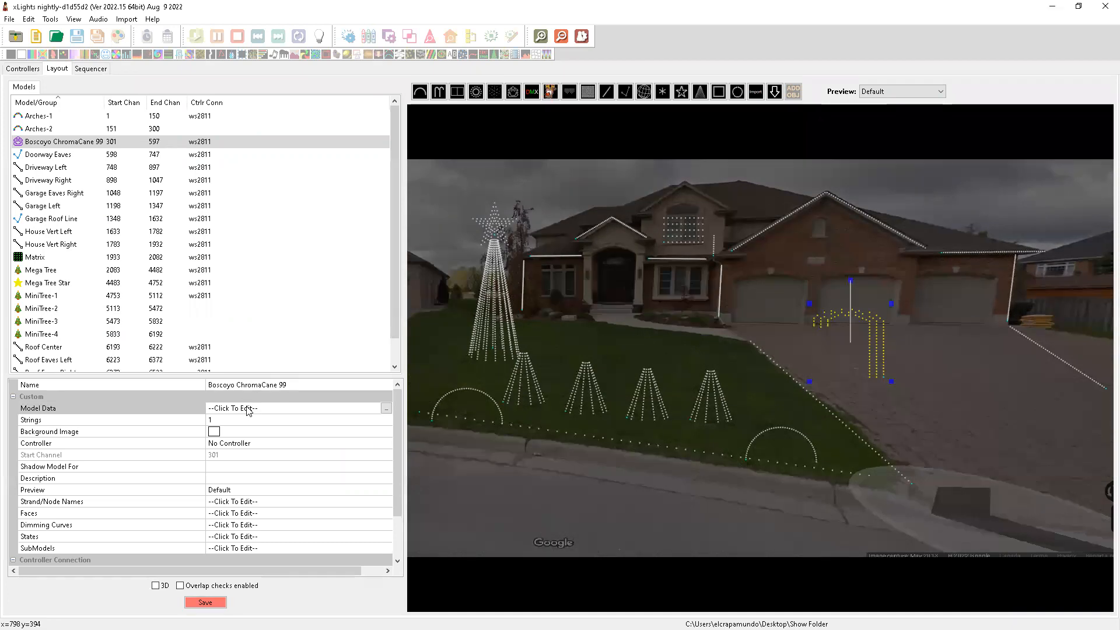
pyautogui.click(386, 409)
pyautogui.rightClick(302, 366)
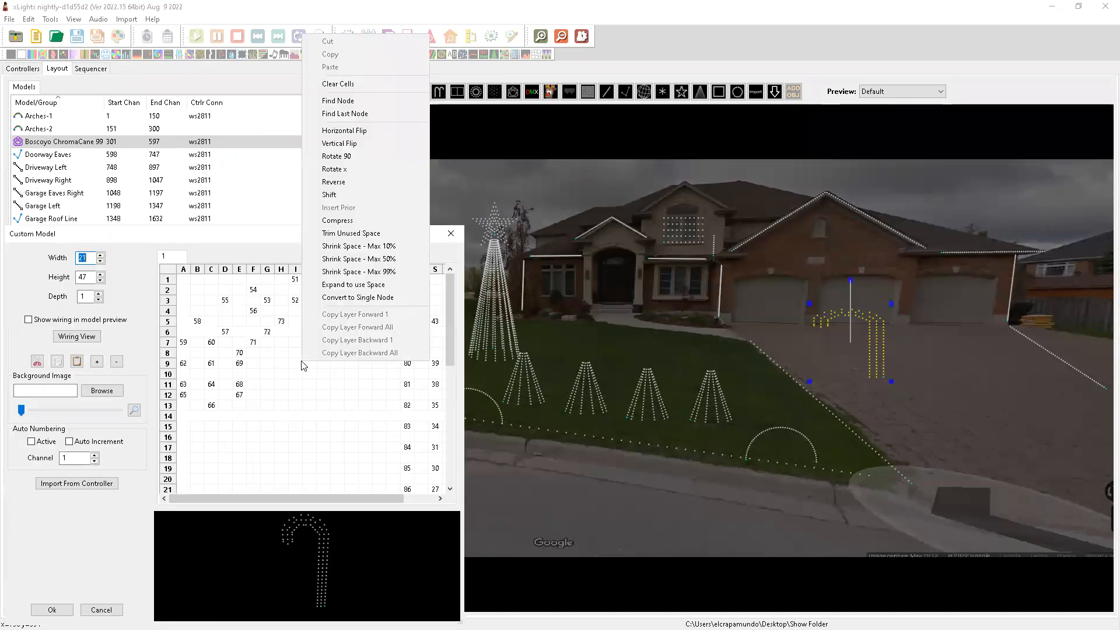
pyautogui.click(357, 131)
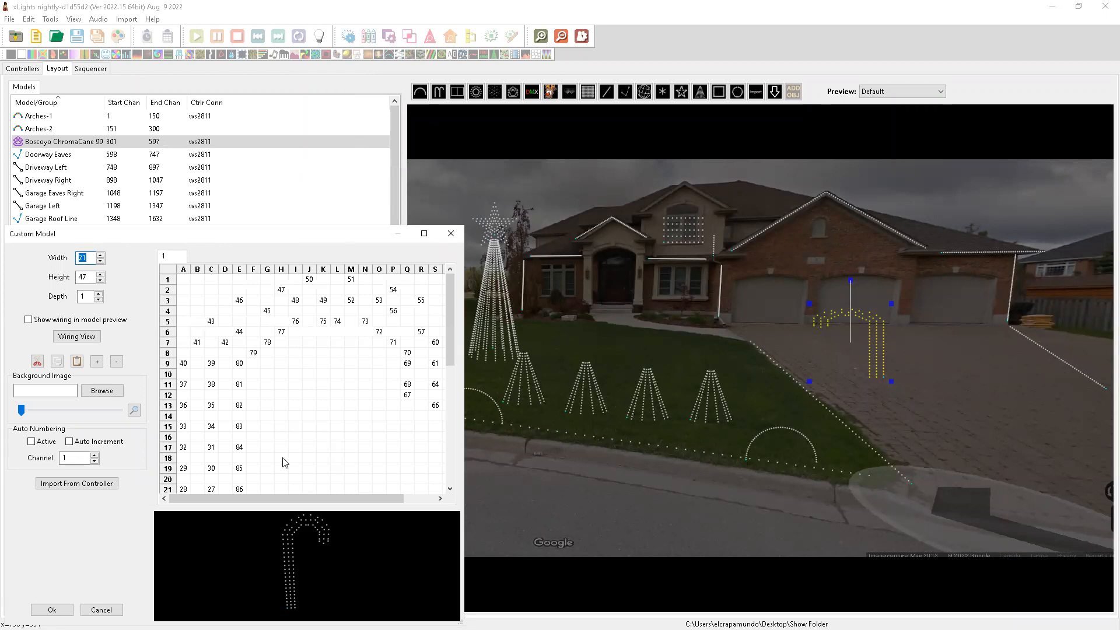
pyautogui.click(52, 610)
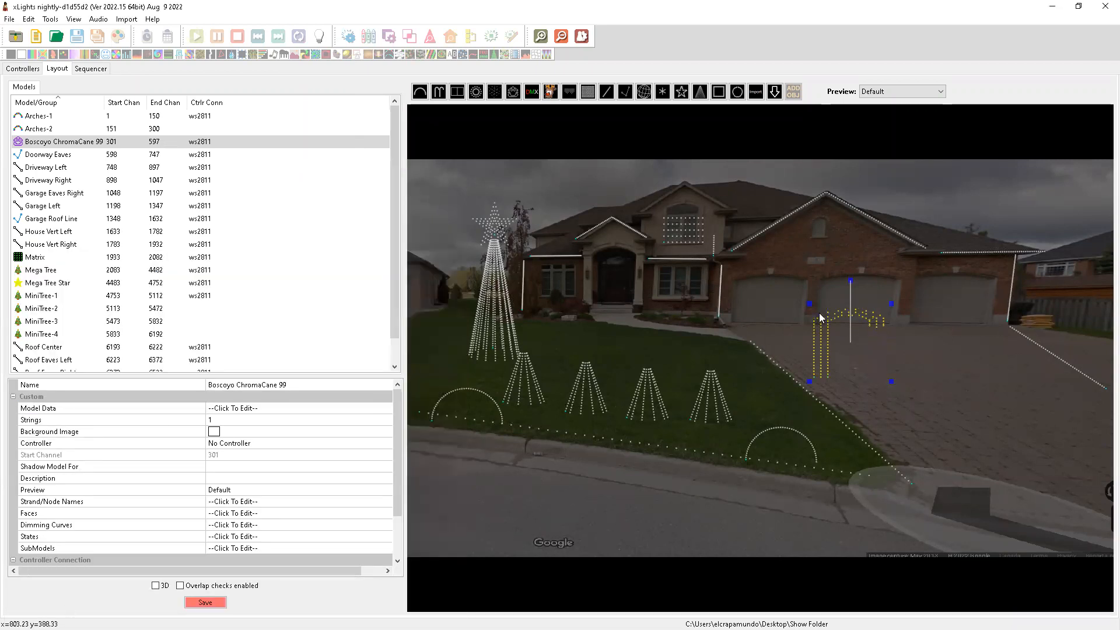
# Shrink the candy cane, move it to the upper end of the lawn's driveway edge, and paste two copies along that edge.
pyautogui.moveTo(811, 304); pyautogui.dragTo(765, 356)
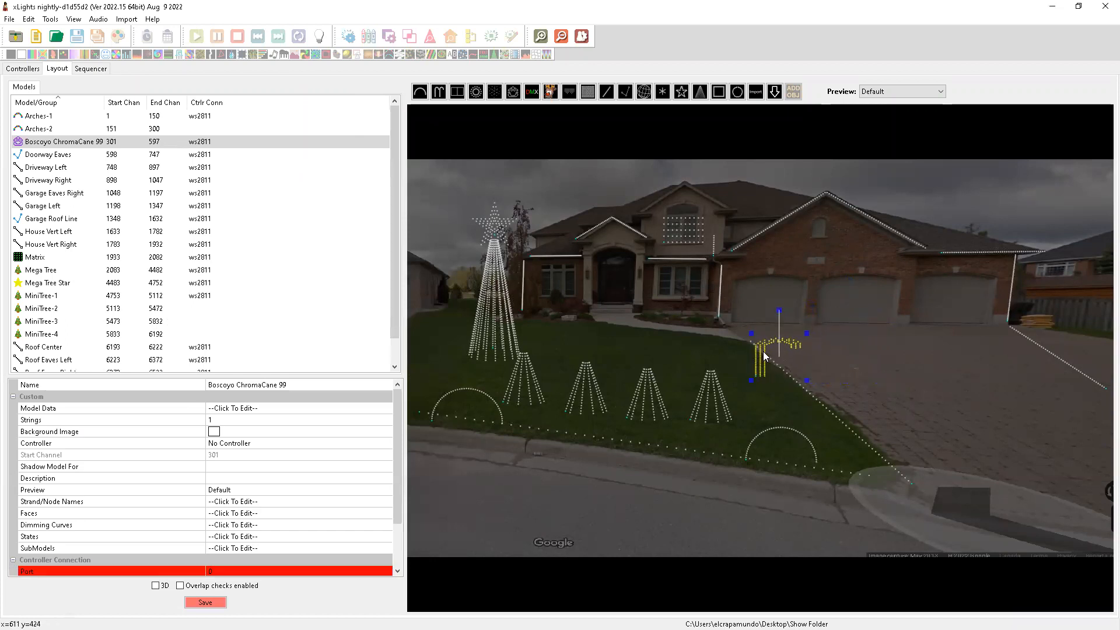
pyautogui.hotkey('ctrl', 'v')
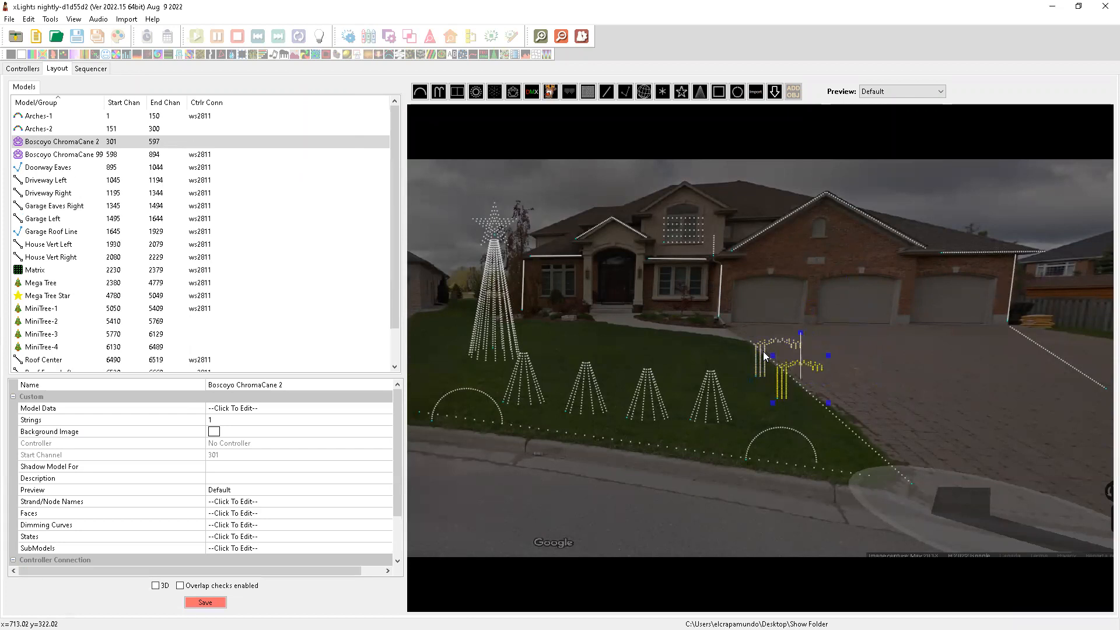
pyautogui.hotkey('ctrl', 'v')
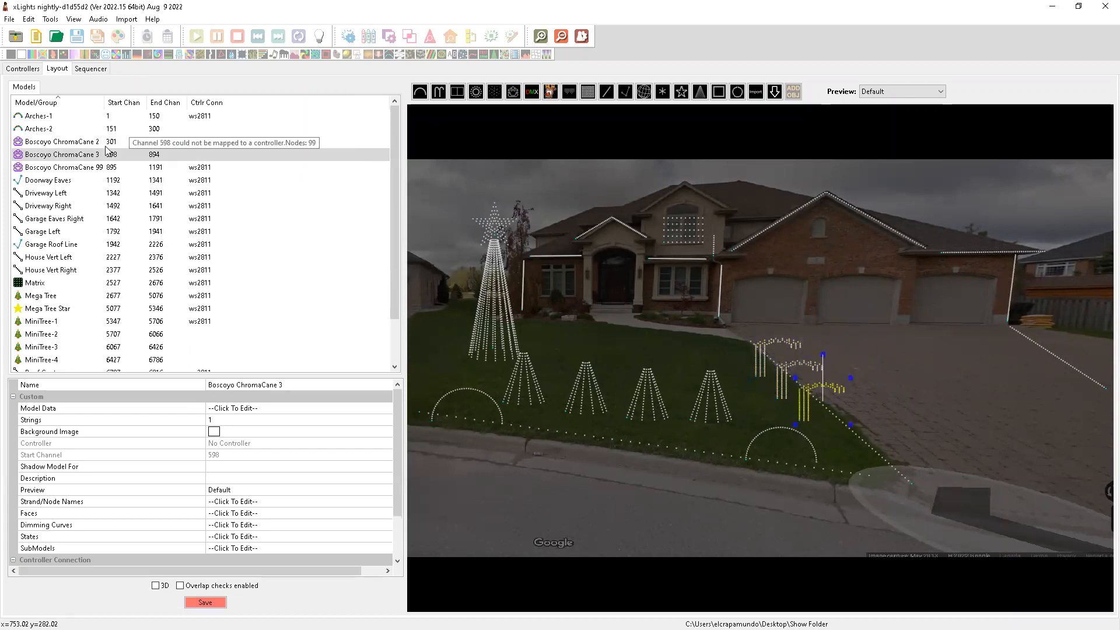
# Rename the middle candy cane as ChromaCane 2.
pyautogui.click(86, 142)
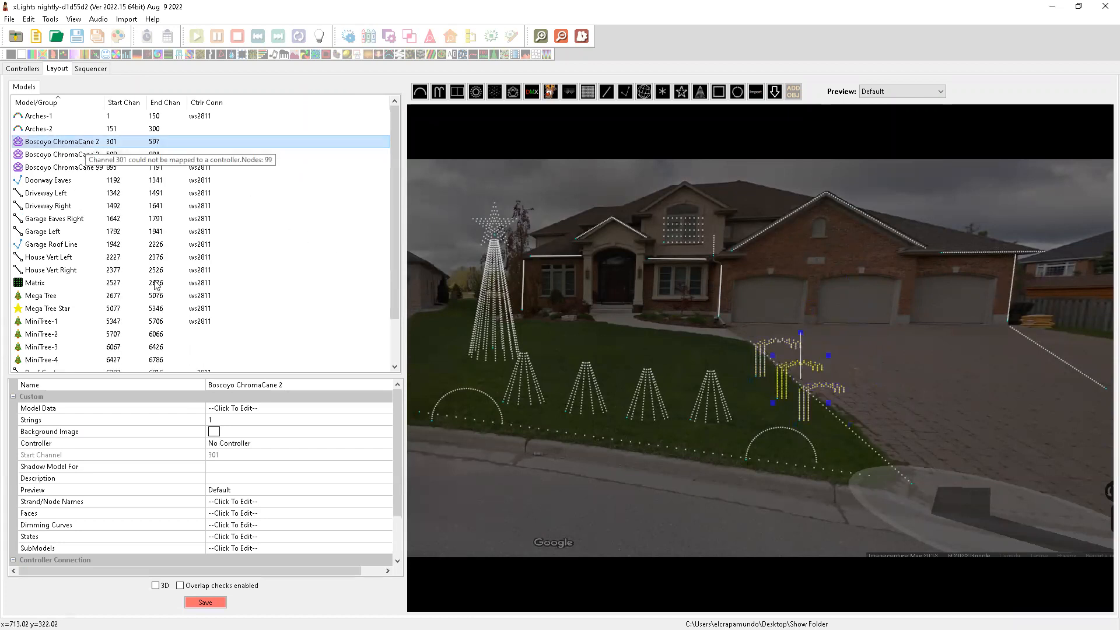
pyautogui.click(260, 389)
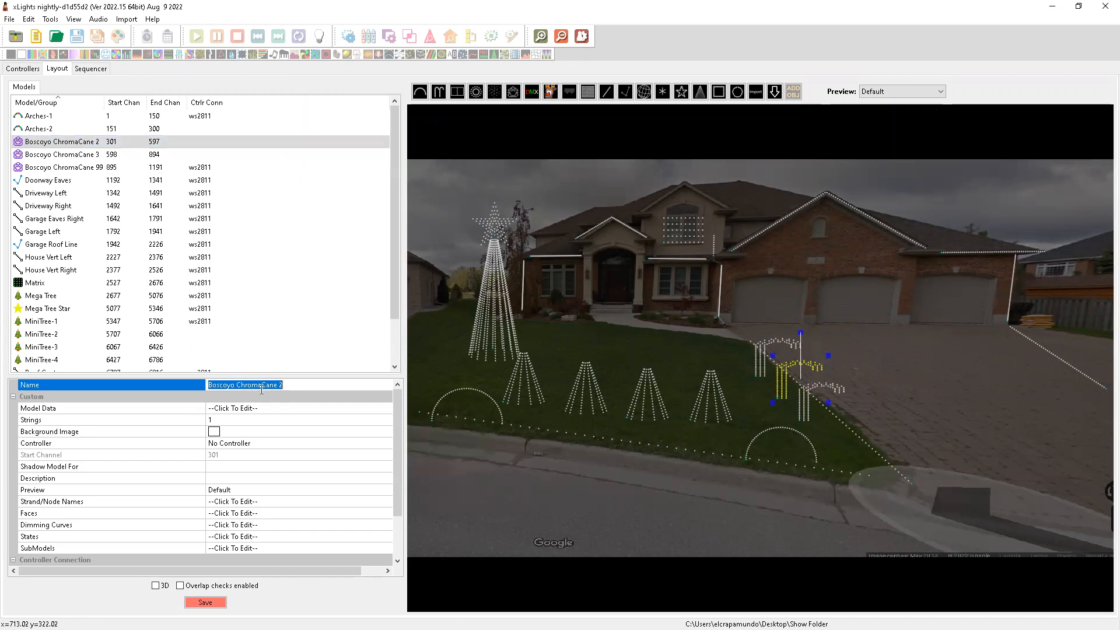
pyautogui.press('Home')
pyautogui.press('Delete')
pyautogui.press('Delete')
pyautogui.press('Delete')
pyautogui.press('Delete')
pyautogui.press('Delete')
pyautogui.press('Delete')
pyautogui.press('Delete')
pyautogui.press('Delete')
pyautogui.press('Return')
# Rename the candy cane nearest the street as ChromaCane 3.
pyautogui.click(50, 153)
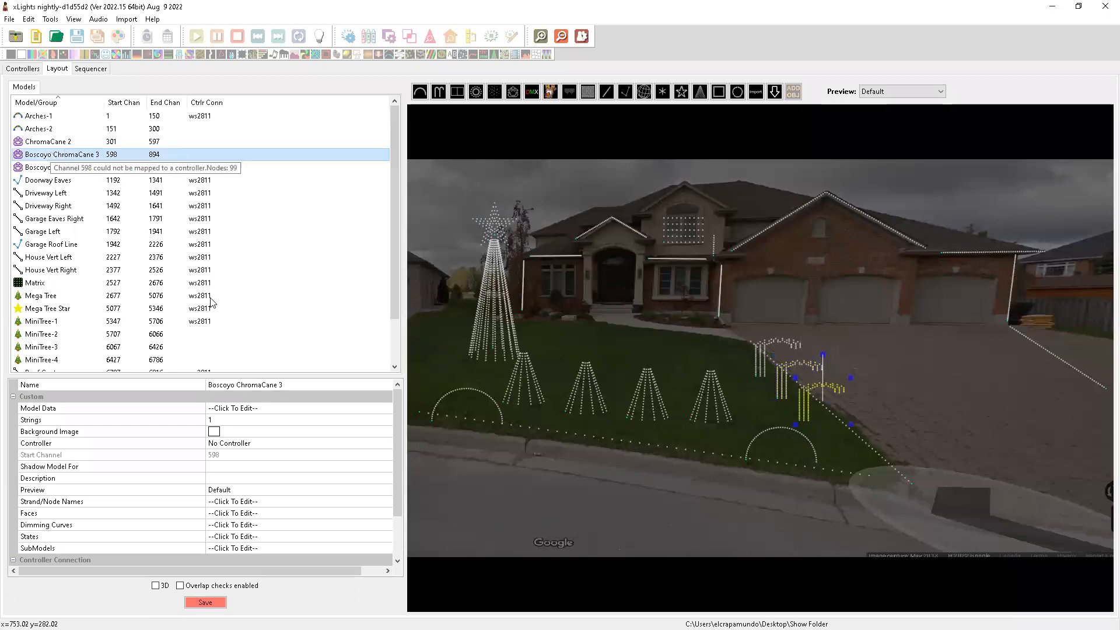
pyautogui.click(240, 385)
pyautogui.click(235, 385)
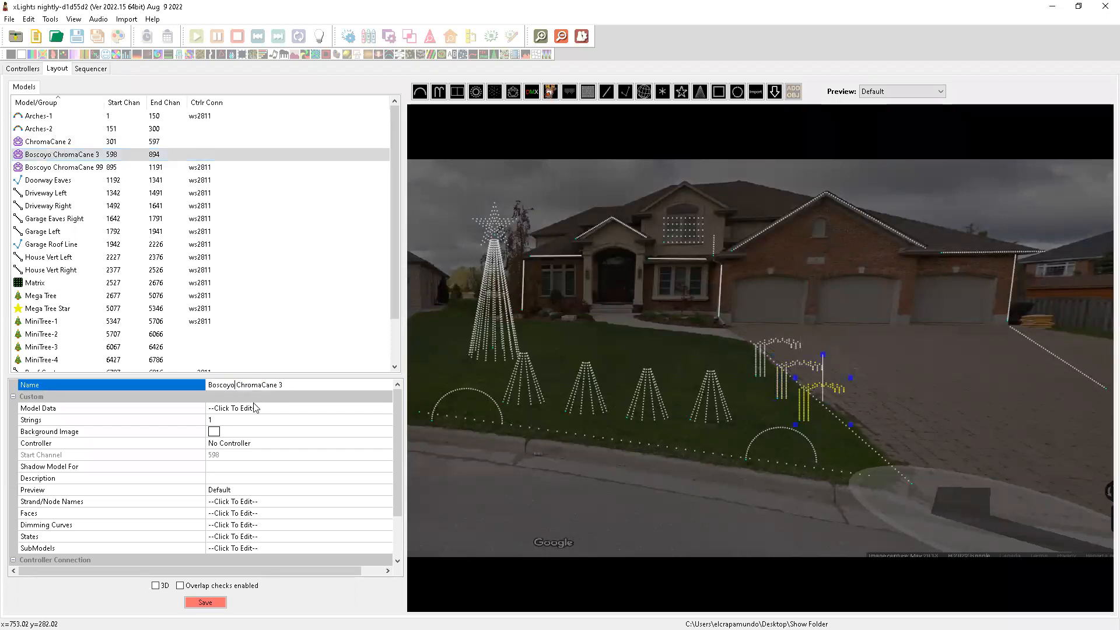
pyautogui.press('BackSpace')
pyautogui.press('BackSpace')
pyautogui.press('BackSpace')
pyautogui.press('BackSpace')
pyautogui.press('BackSpace')
pyautogui.press('BackSpace')
pyautogui.press('BackSpace')
pyautogui.press('BackSpace')
pyautogui.press('Return')
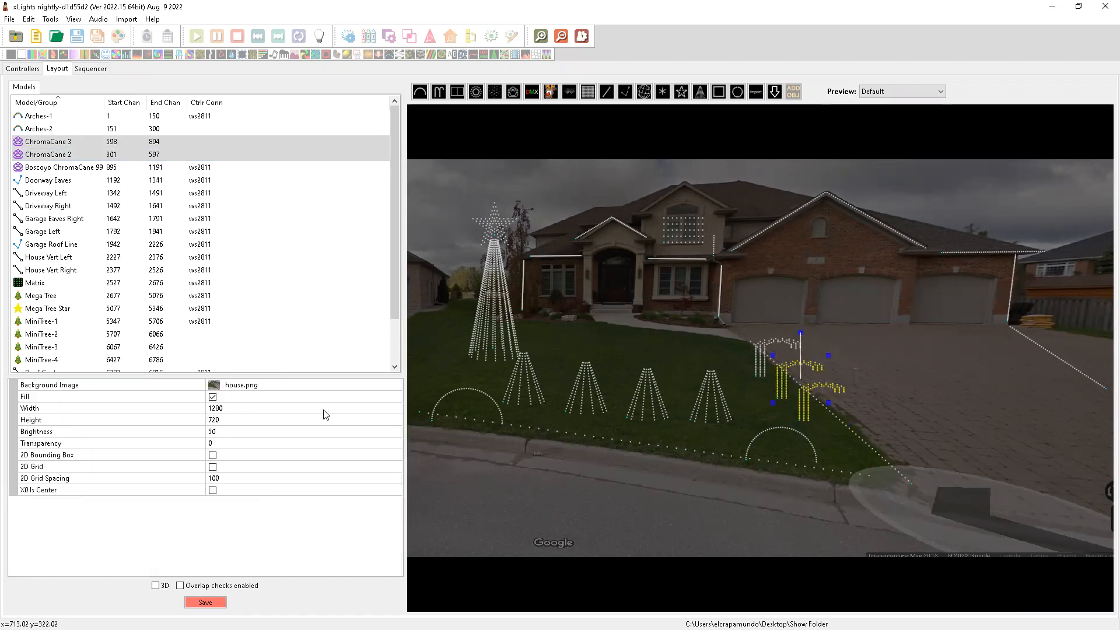
# Rename the original candy cane as ChromaCane 1 and sort the model list by name in ascending order.
pyautogui.click(82, 168)
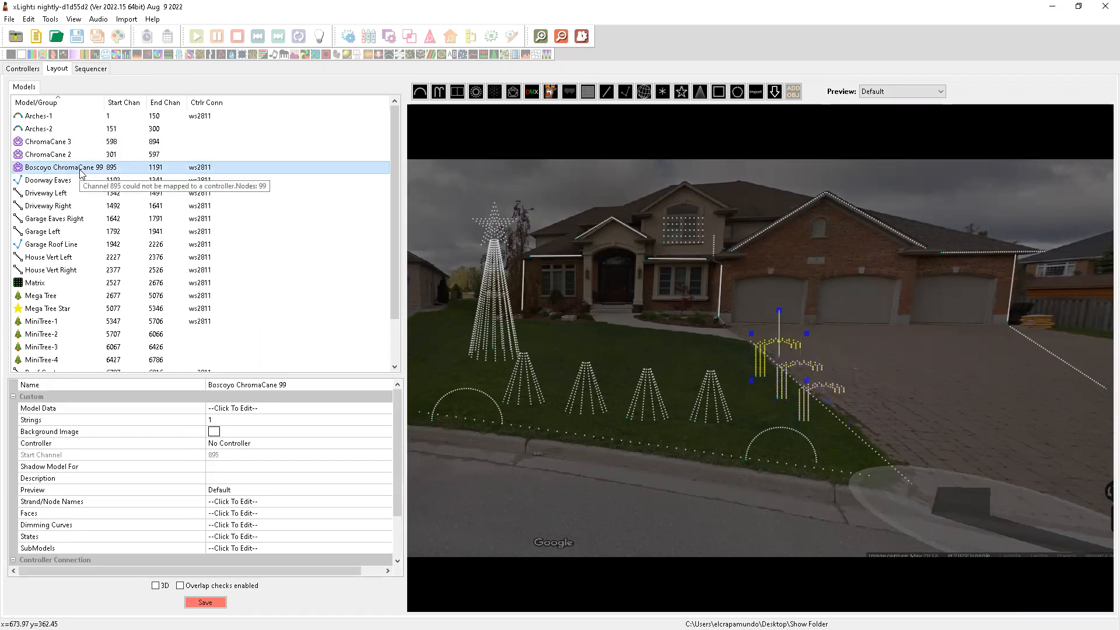
pyautogui.click(238, 385)
pyautogui.click(237, 384)
pyautogui.press('BackSpace')
pyautogui.press('BackSpace')
pyautogui.press('BackSpace')
pyautogui.press('BackSpace')
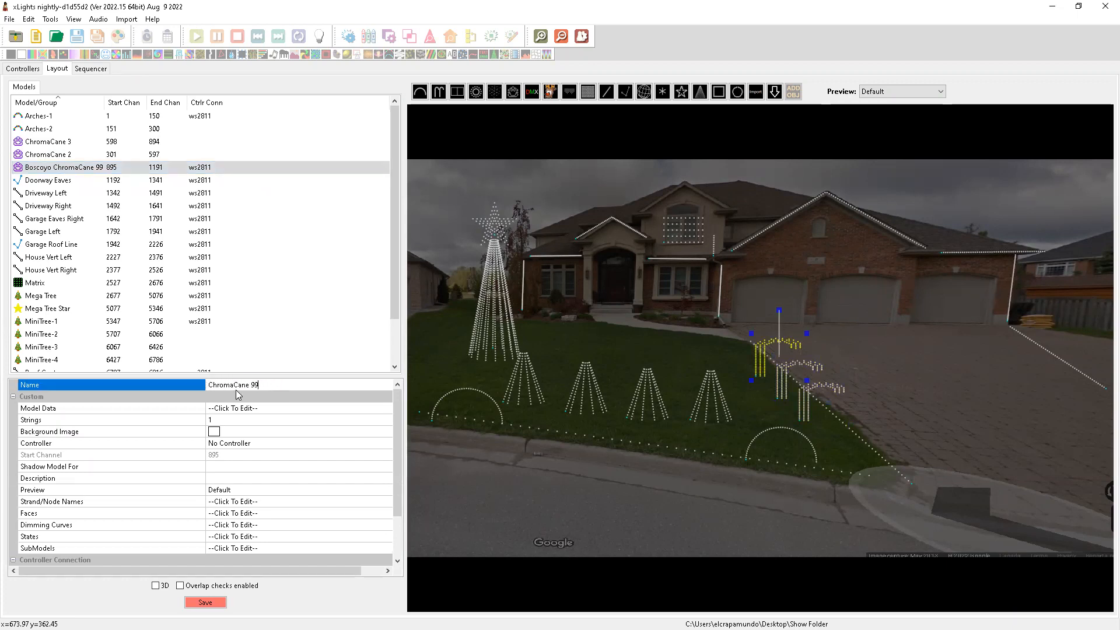
pyautogui.write('1')
pyautogui.press('Return')
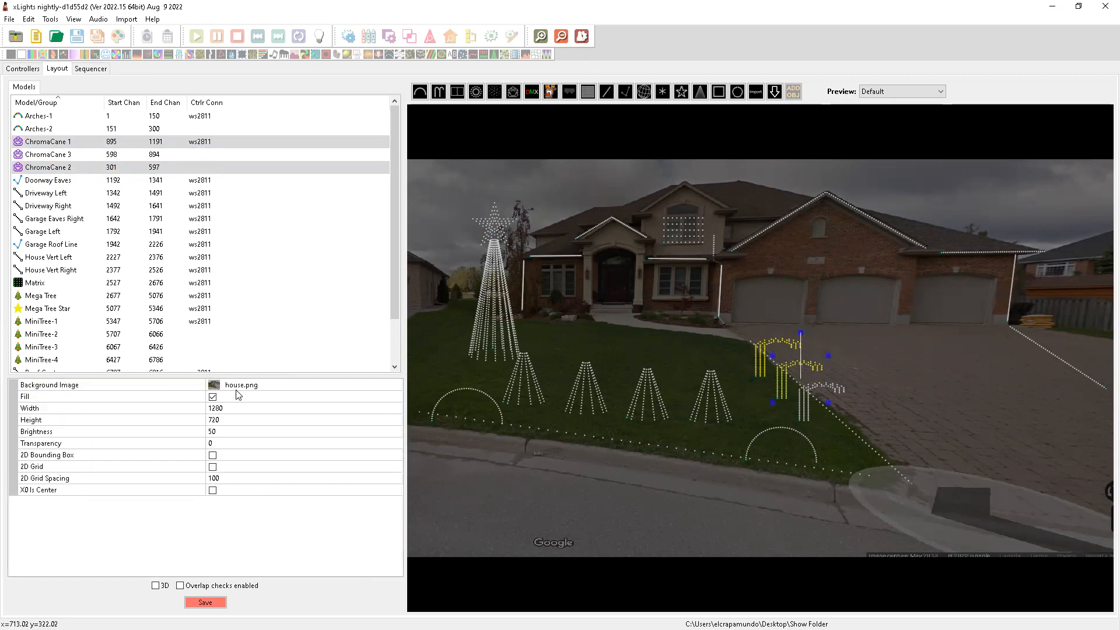
pyautogui.click(56, 103)
pyautogui.click(56, 102)
pyautogui.click(756, 92)
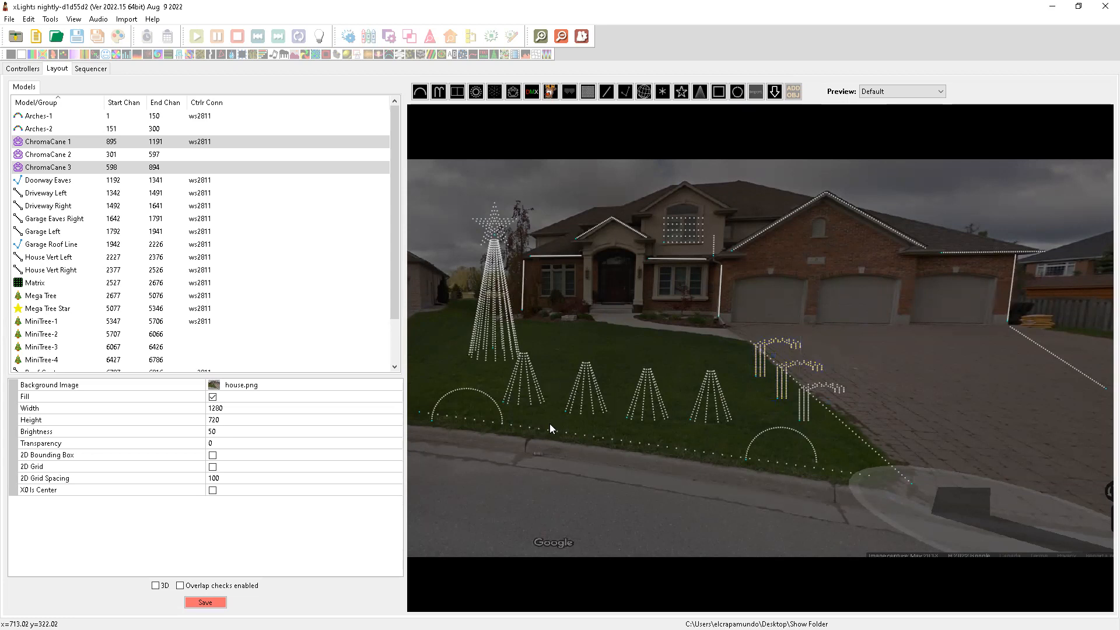
pyautogui.click(756, 92)
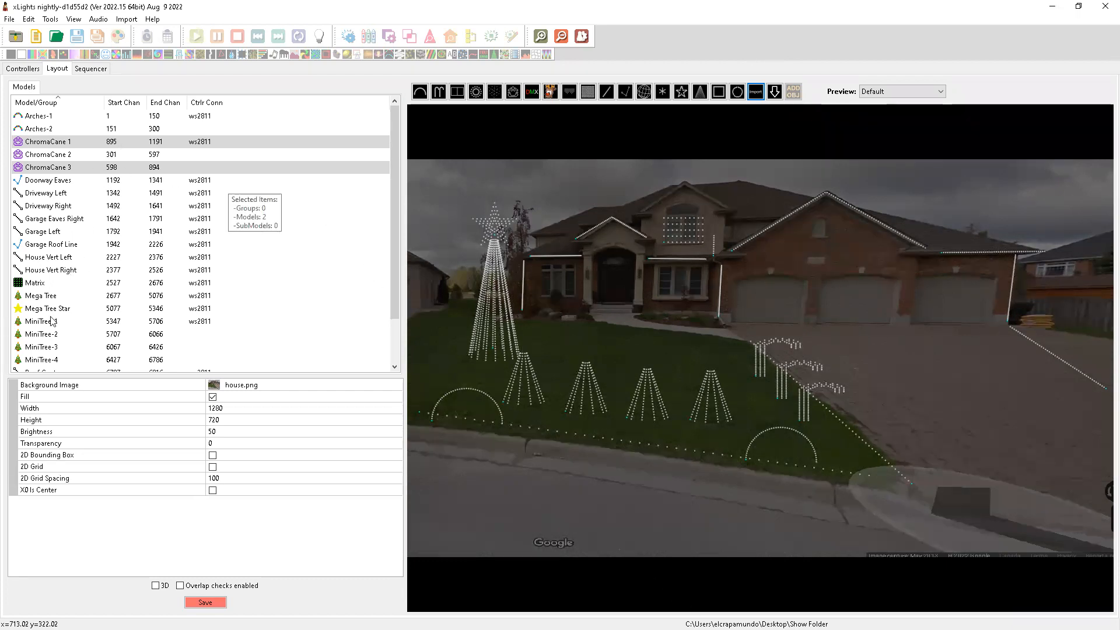
# Create a group named Mini Trees from MiniTree-1, MiniTree-2, MiniTree-3 and MiniTree-4.
pyautogui.scroll(-1, 61, 266)
pyautogui.scroll(-1, 61, 265)
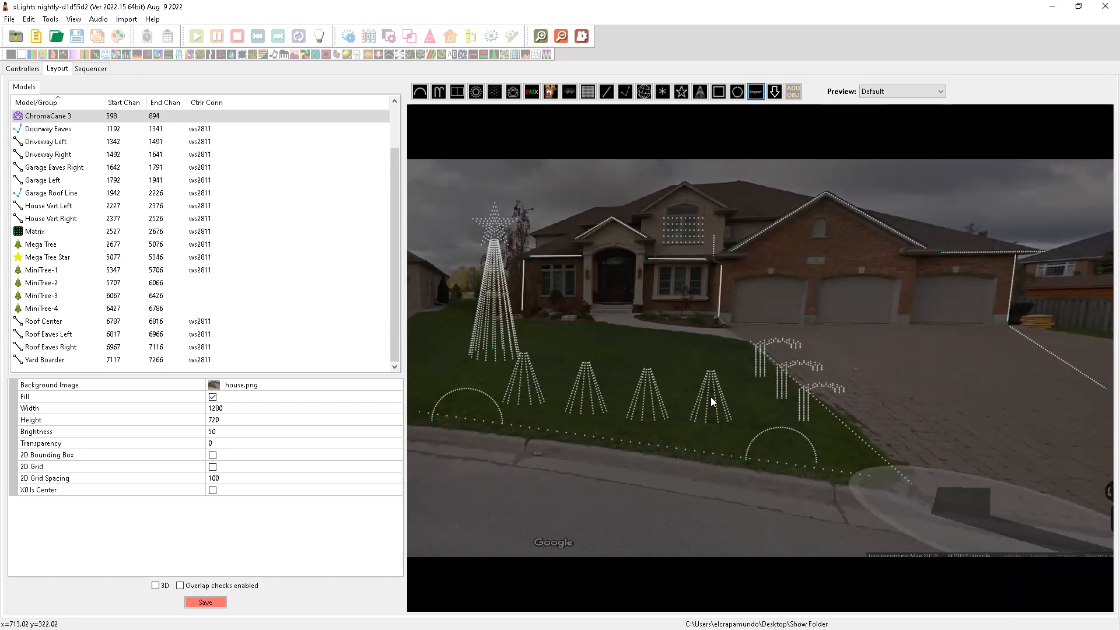
pyautogui.scroll(1, 65, 289)
pyautogui.scroll(-1, 66, 289)
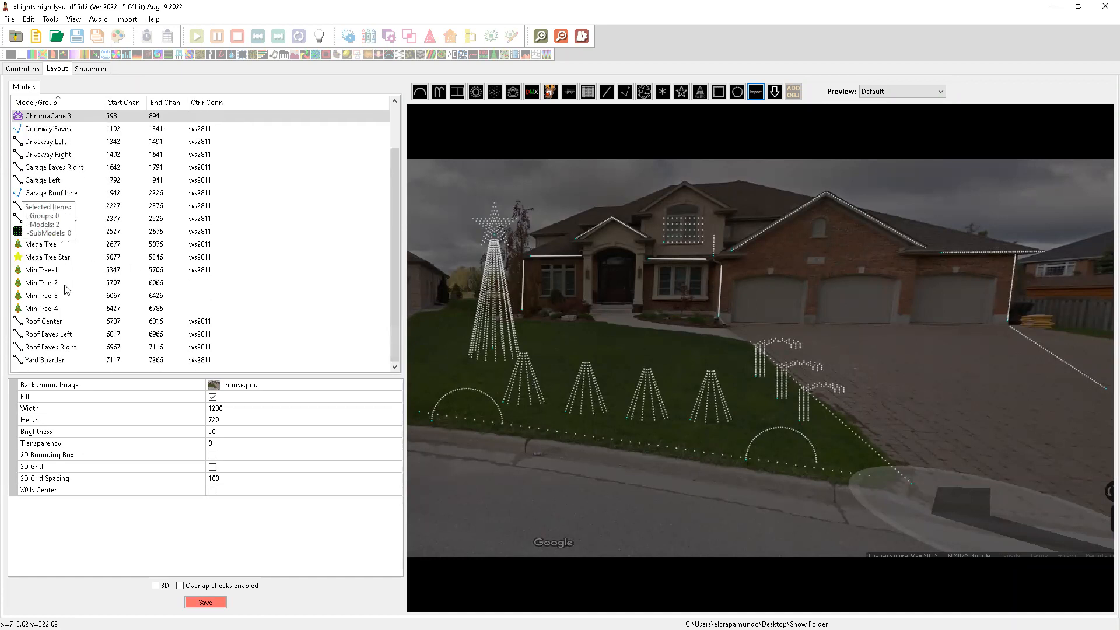
pyautogui.click(44, 272)
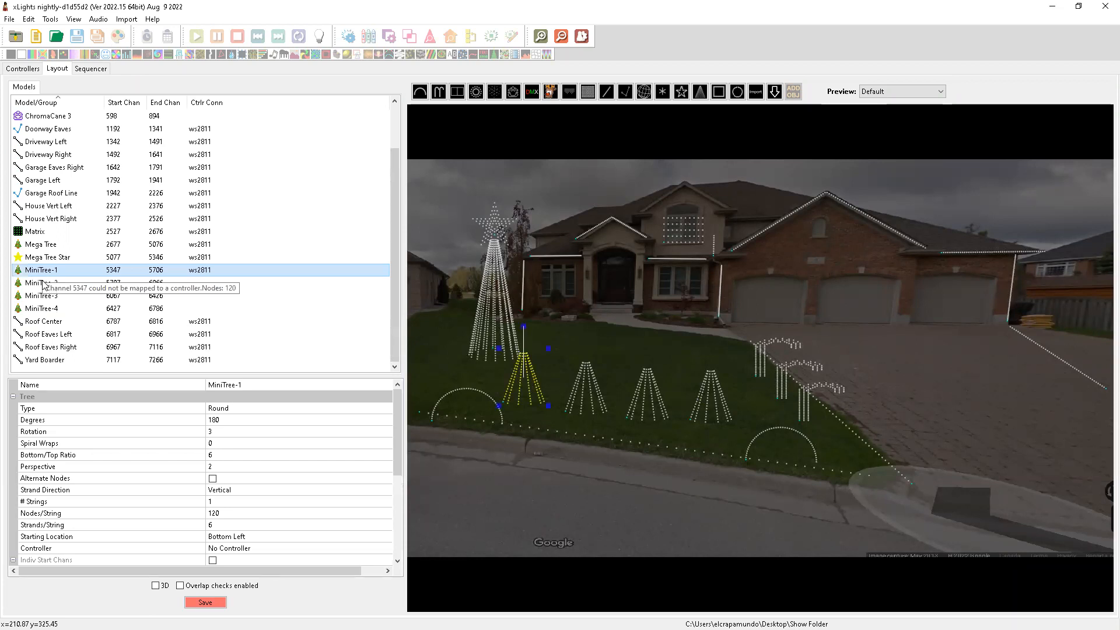
pyautogui.keyDown('shift'); pyautogui.click(44, 284); pyautogui.keyUp('shift')
pyautogui.keyDown('shift'); pyautogui.click(40, 297); pyautogui.keyUp('shift')
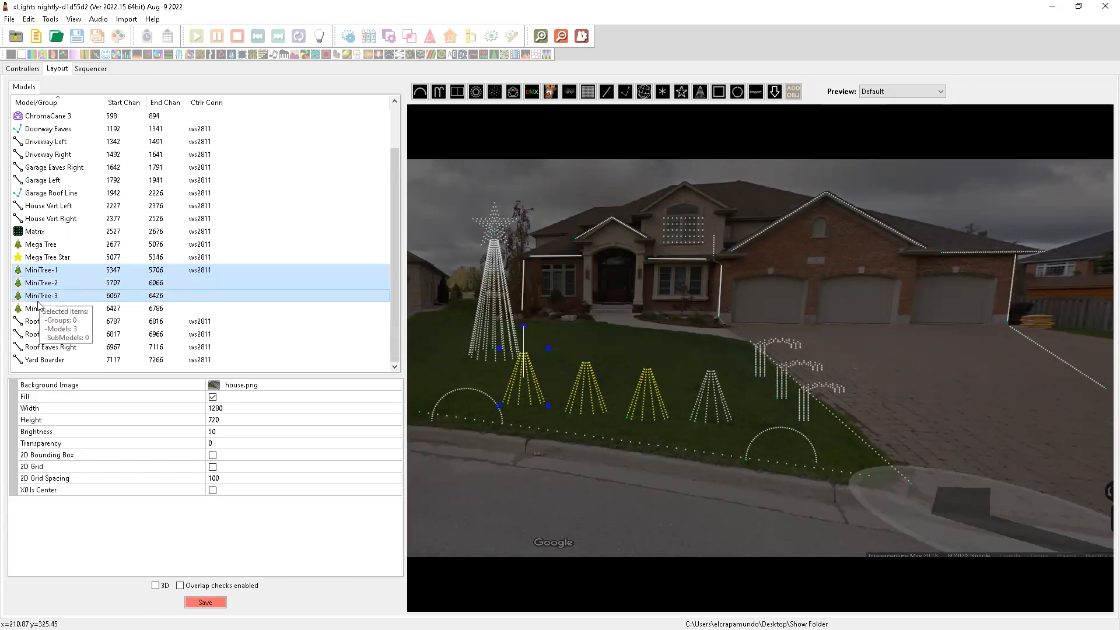
pyautogui.keyDown('shift'); pyautogui.click(38, 308); pyautogui.keyUp('shift')
pyautogui.rightClick(56, 288)
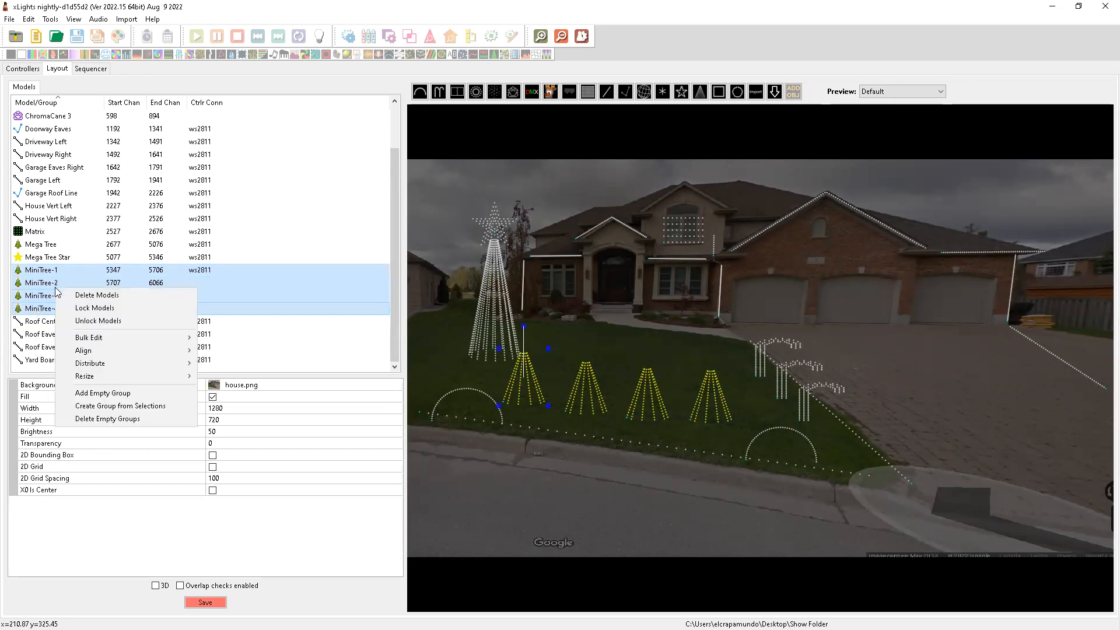
pyautogui.click(127, 407)
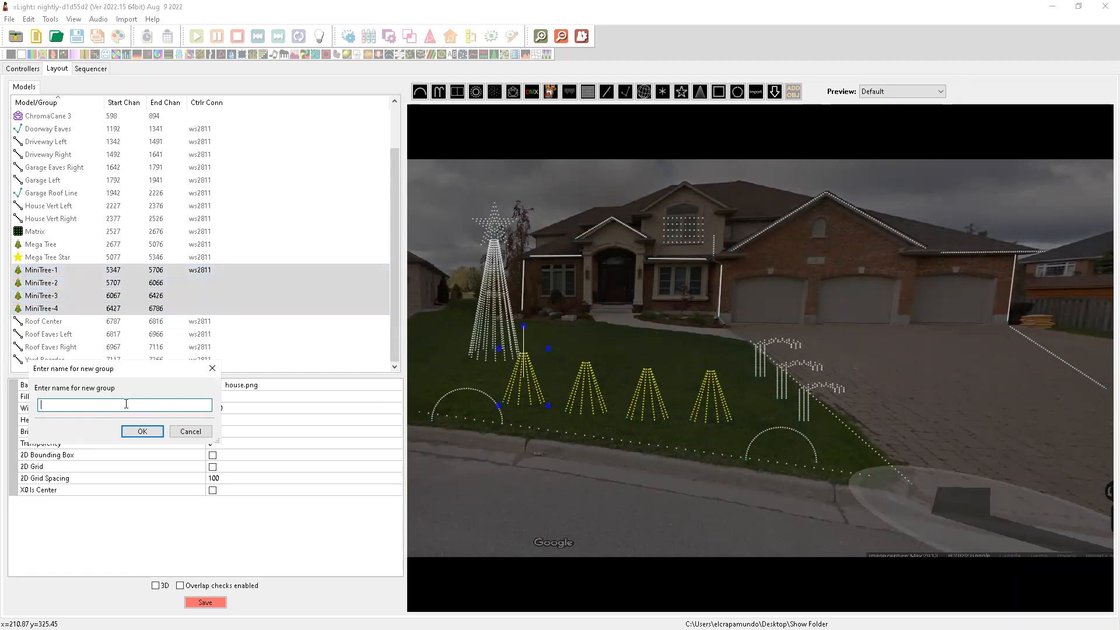
pyautogui.write('Group Mini Trees')
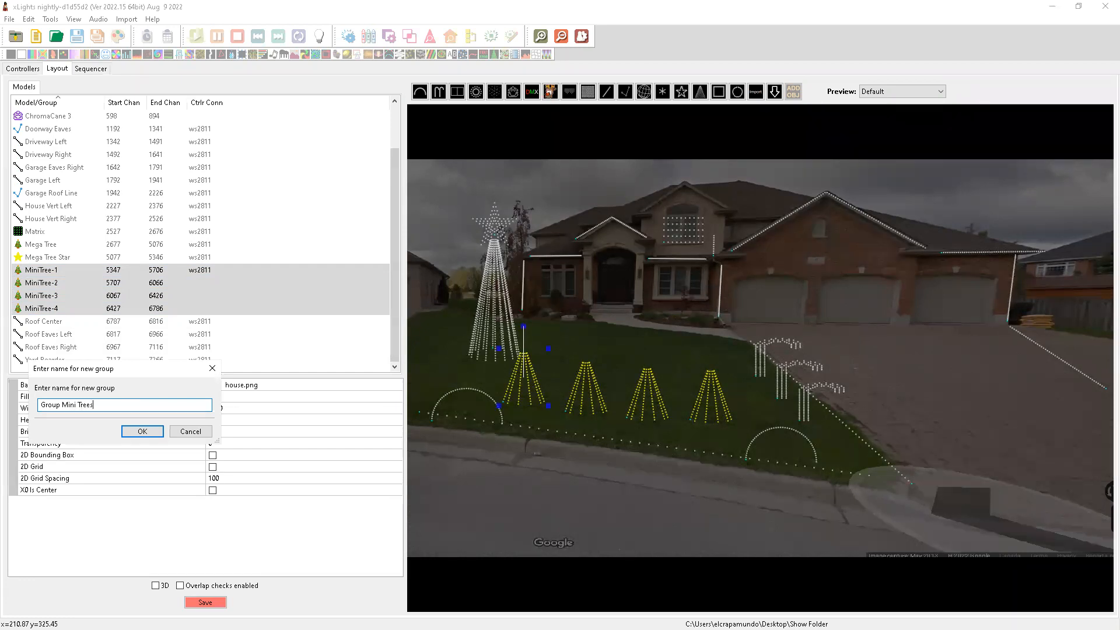
pyautogui.press('Delete')
pyautogui.press('Delete')
pyautogui.press('Delete')
pyautogui.press('Delete')
pyautogui.press('Delete')
pyautogui.press('Delete')
pyautogui.click(140, 432)
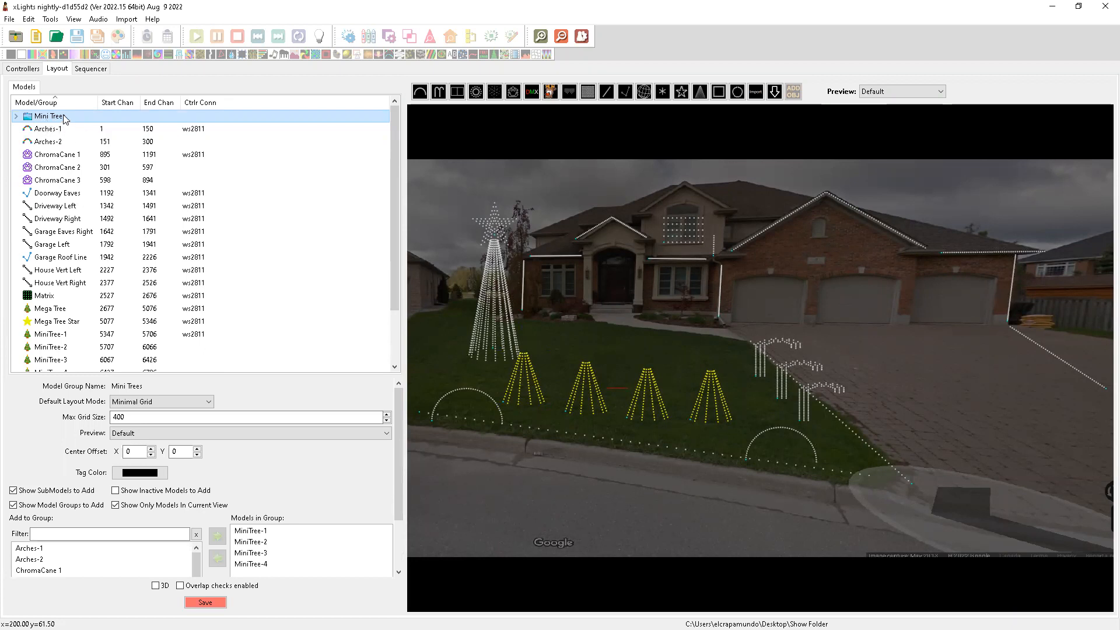
# Create a group named Candy Canes from ChromaCane 1, ChromaCane 2 and ChromaCane 3.
pyautogui.click(806, 405)
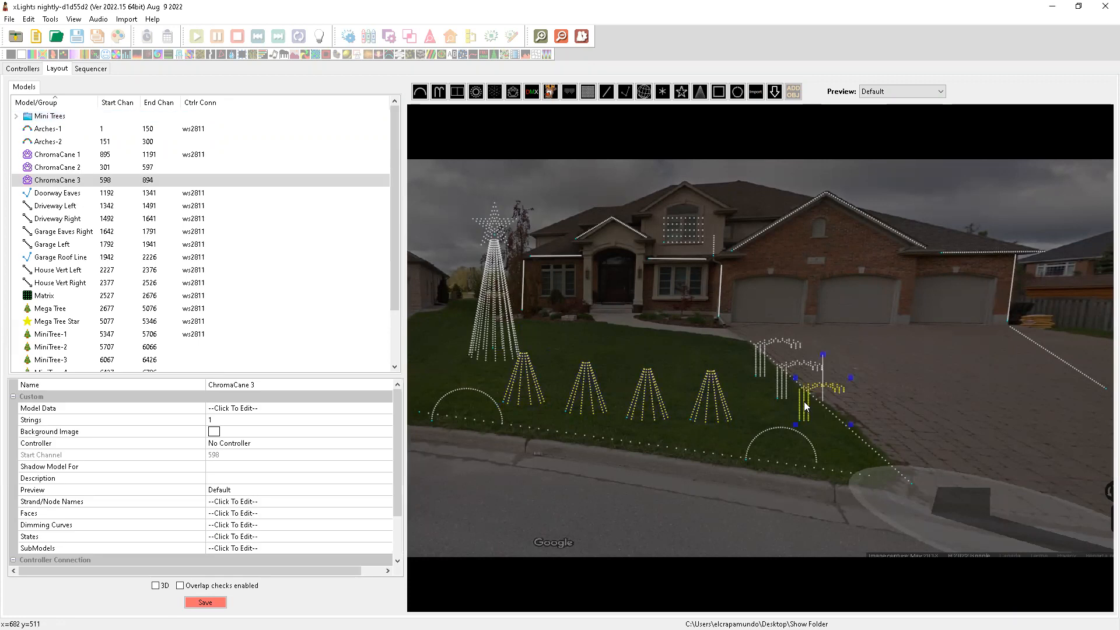
pyautogui.keyDown('ctrl'); pyautogui.click(783, 385); pyautogui.keyUp('ctrl')
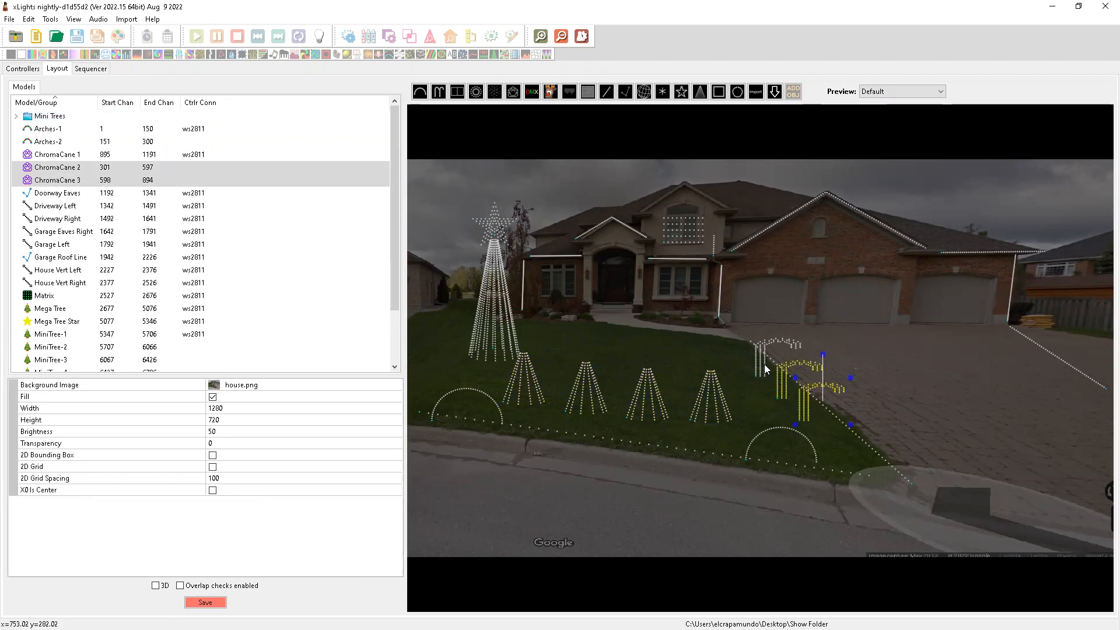
pyautogui.keyDown('ctrl'); pyautogui.click(762, 368); pyautogui.keyUp('ctrl')
pyautogui.rightClick(763, 368)
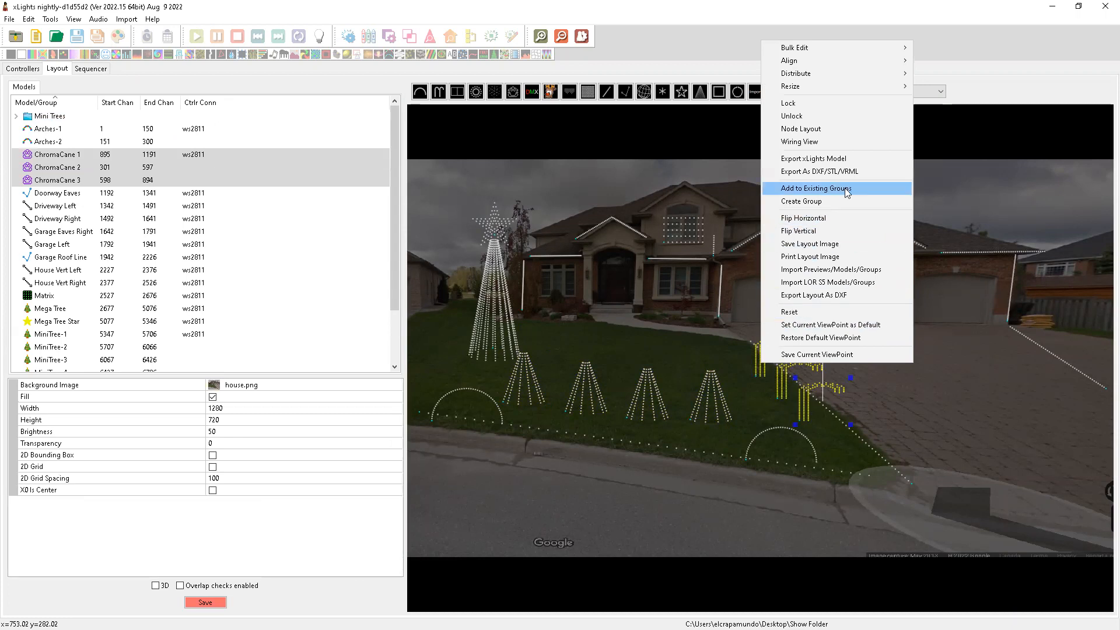
pyautogui.click(815, 201)
pyautogui.write('Candy Canes')
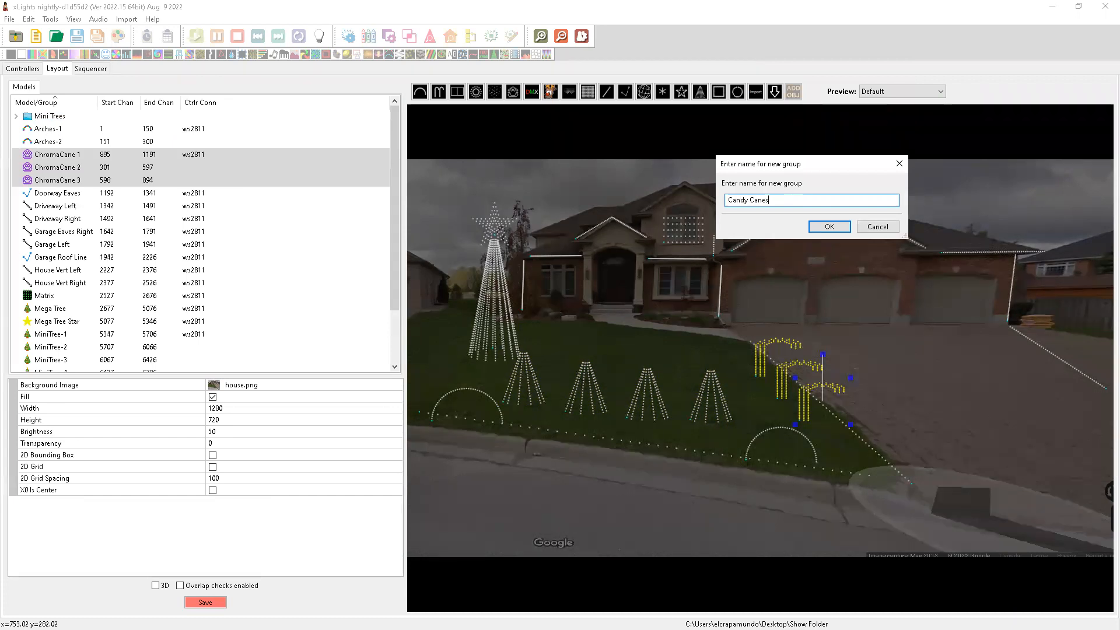
pyautogui.press('Return')
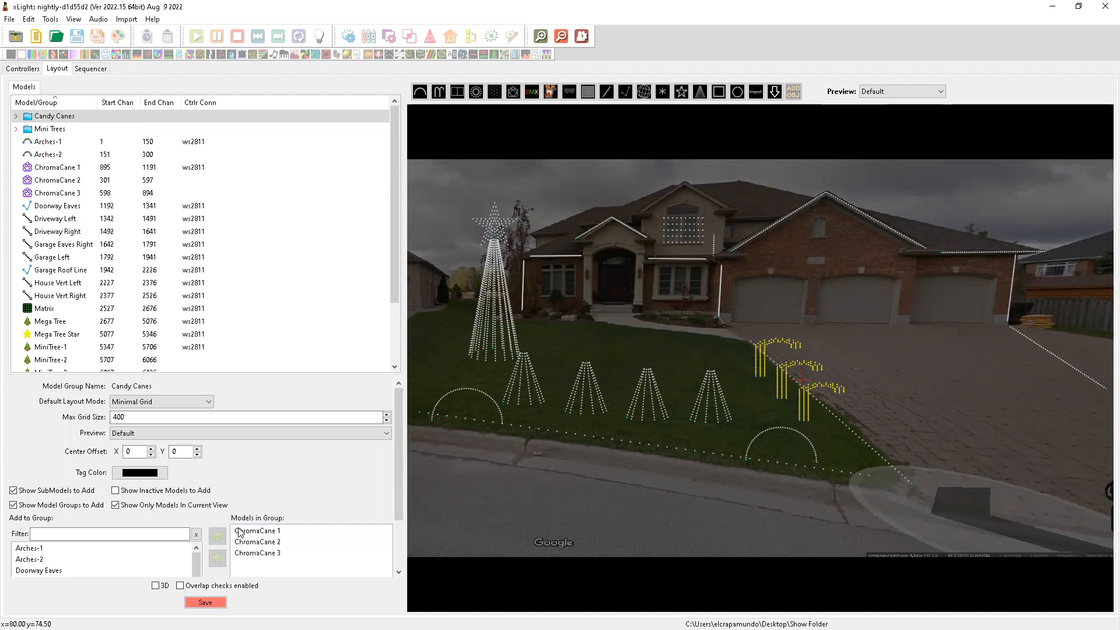
# Move ChromaCane 2 above ChromaCane 1 in the Candy Canes group's model order, and move it back below.
pyautogui.click(251, 544)
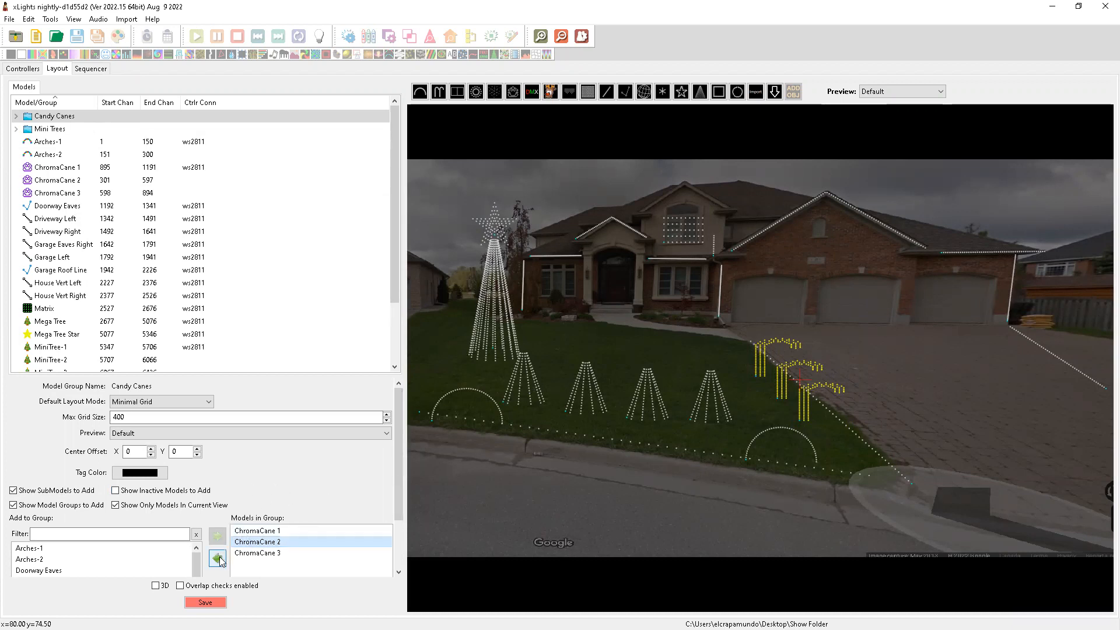
pyautogui.moveTo(256, 541); pyautogui.dragTo(260, 531)
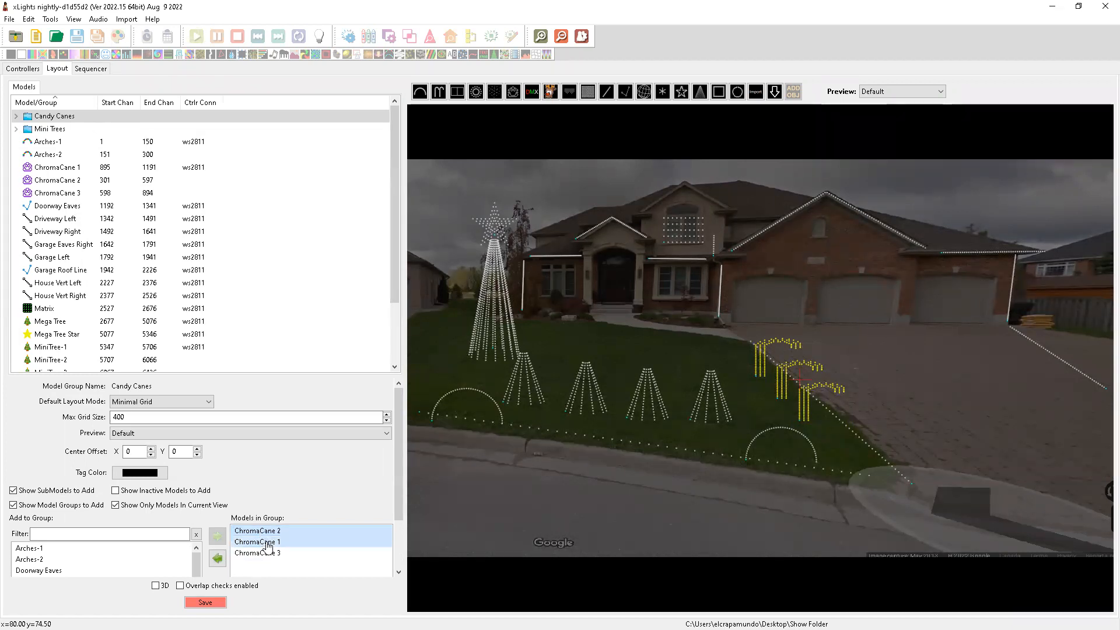
pyautogui.click(267, 543)
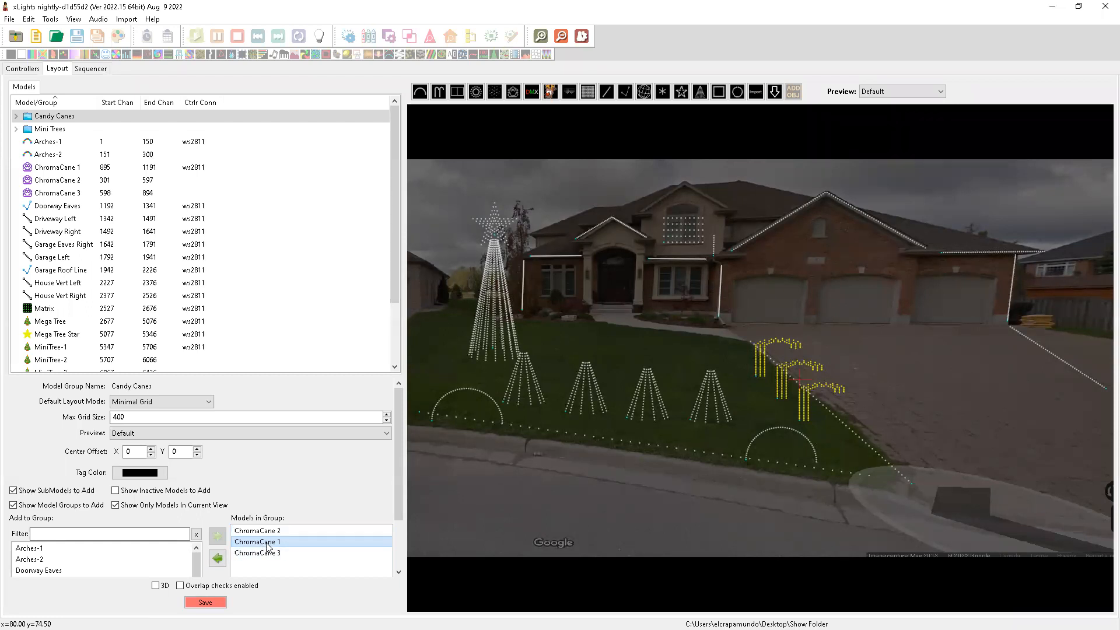
pyautogui.moveTo(265, 534); pyautogui.dragTo(264, 559)
# Create a group named Arches from the models Arches-1 and Arches-2.
pyautogui.click(49, 145)
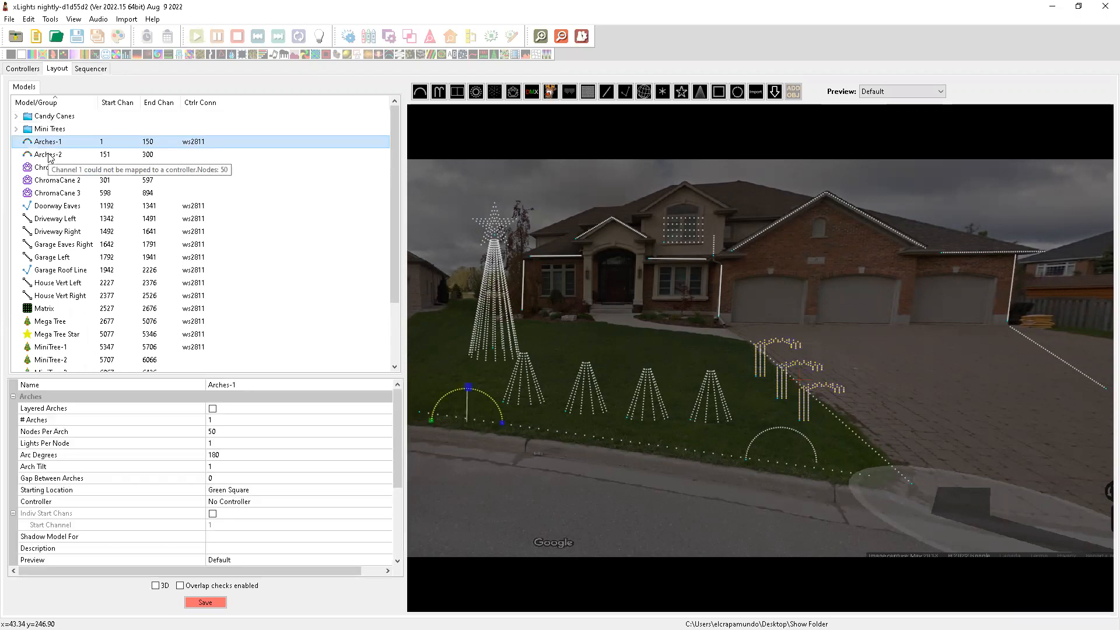
pyautogui.keyDown('ctrl'); pyautogui.click(49, 156); pyautogui.keyUp('ctrl')
pyautogui.rightClick(48, 155)
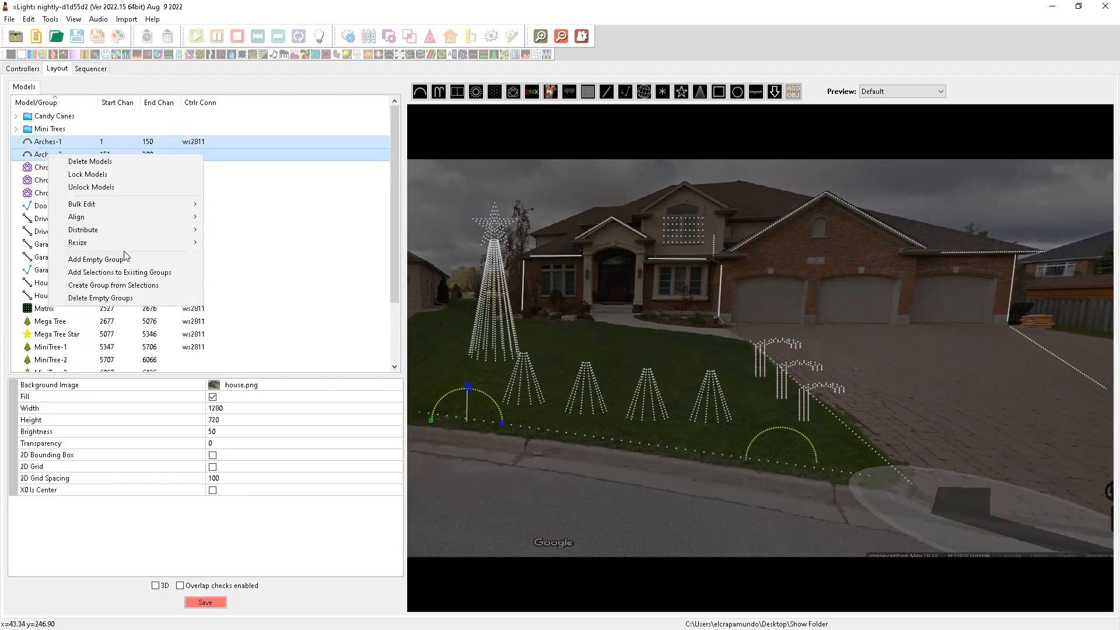
pyautogui.click(107, 287)
pyautogui.write('Arches')
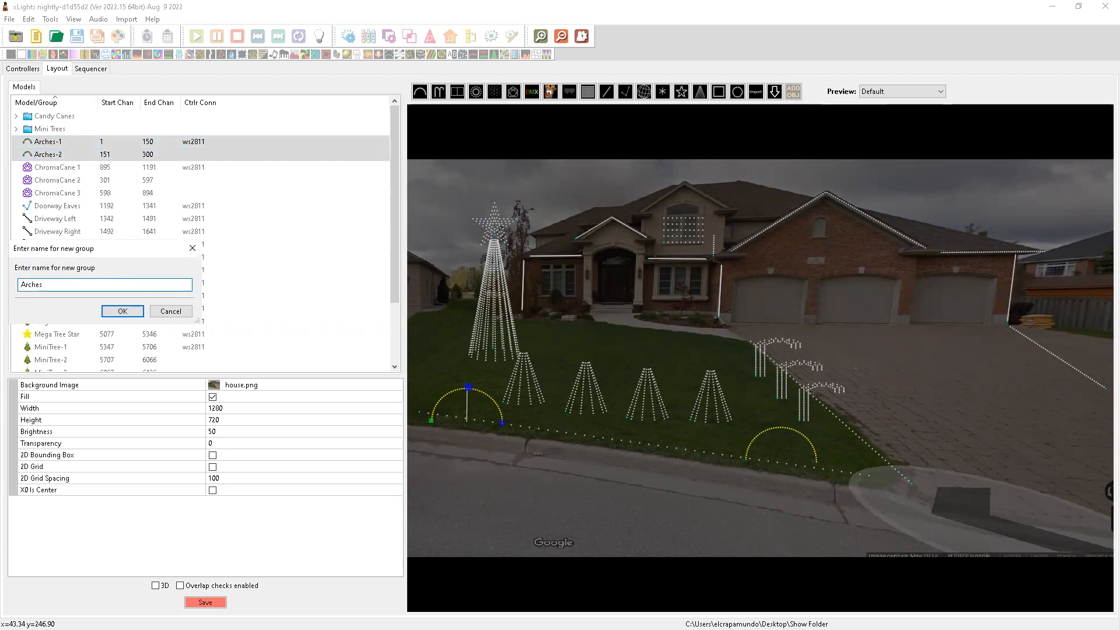
pyautogui.press('Return')
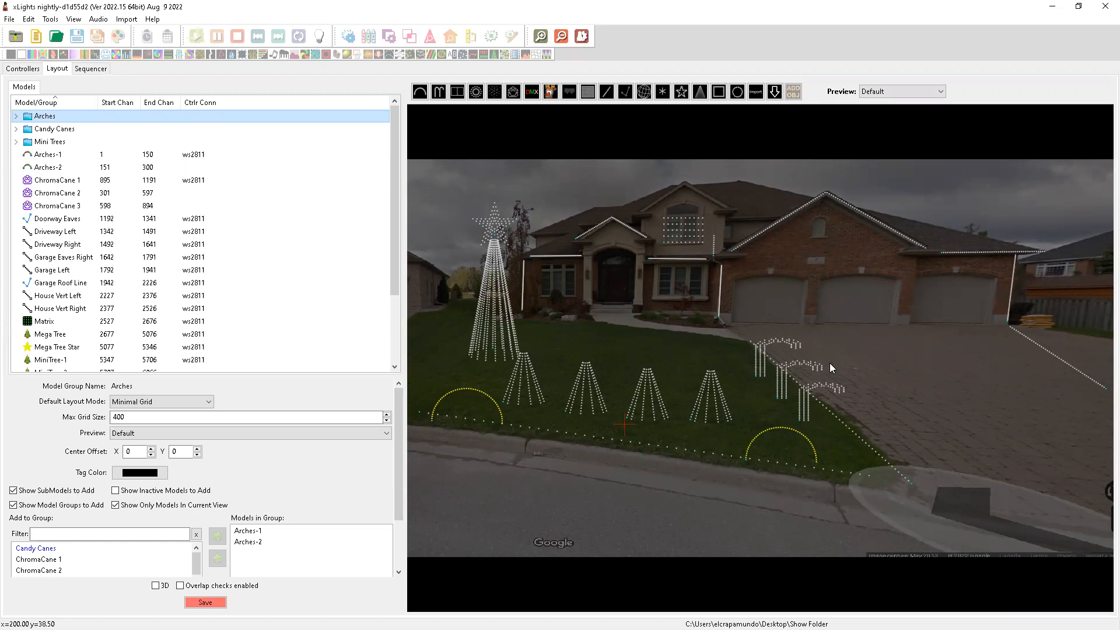
# Create a group named Everything from all individual models, Arches-1 through Yard Boarder.
pyautogui.click(51, 156)
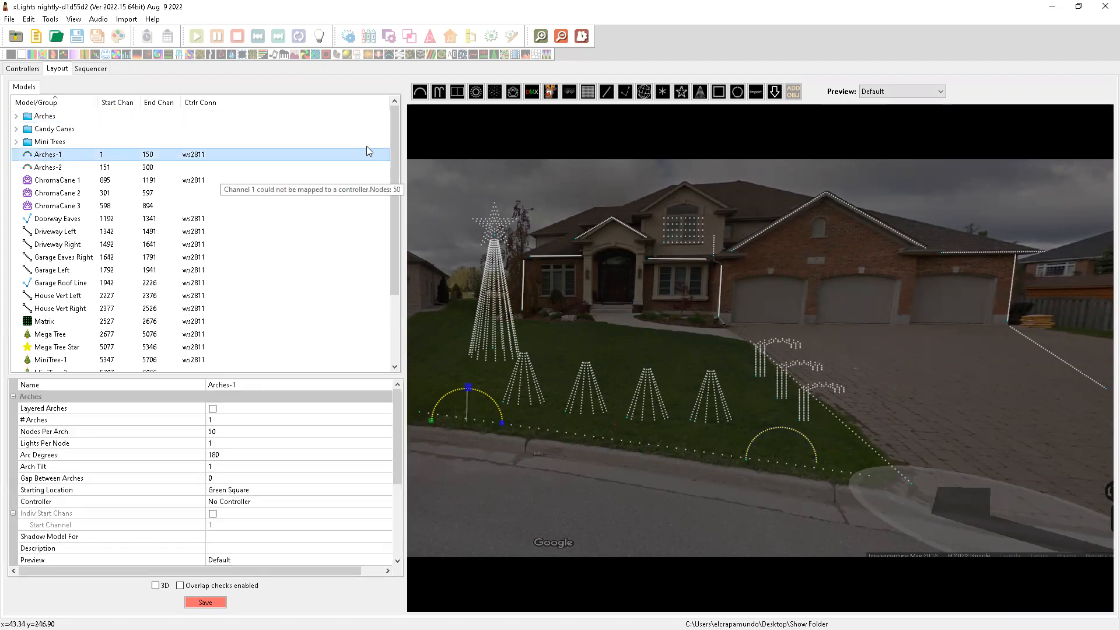
pyautogui.moveTo(393, 146); pyautogui.dragTo(395, 286)
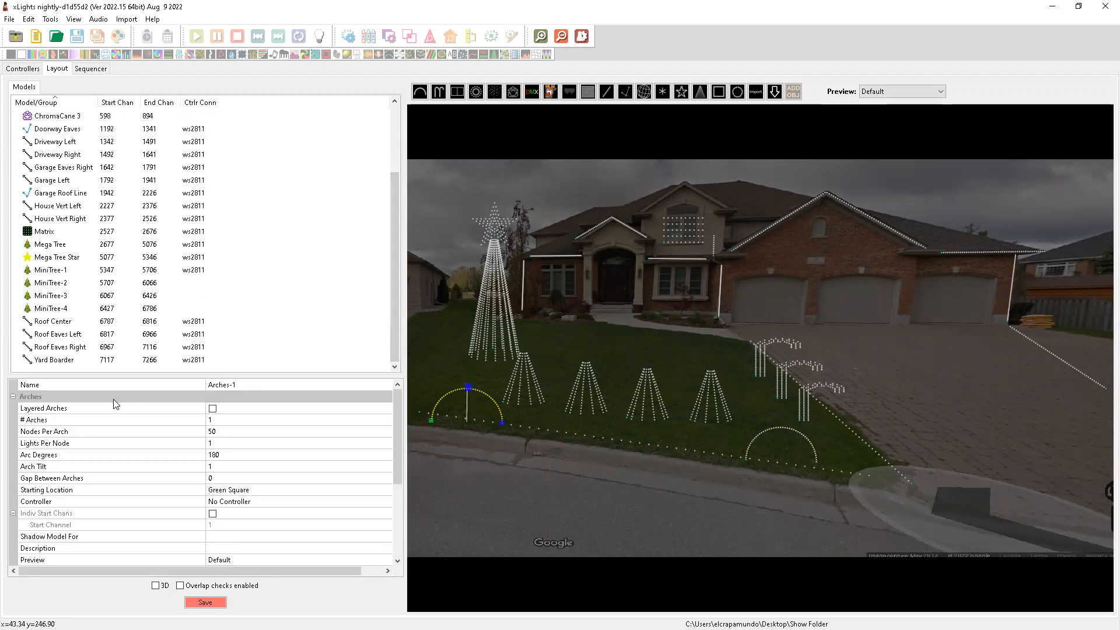
pyautogui.keyDown('shift'); pyautogui.click(48, 361); pyautogui.keyUp('shift')
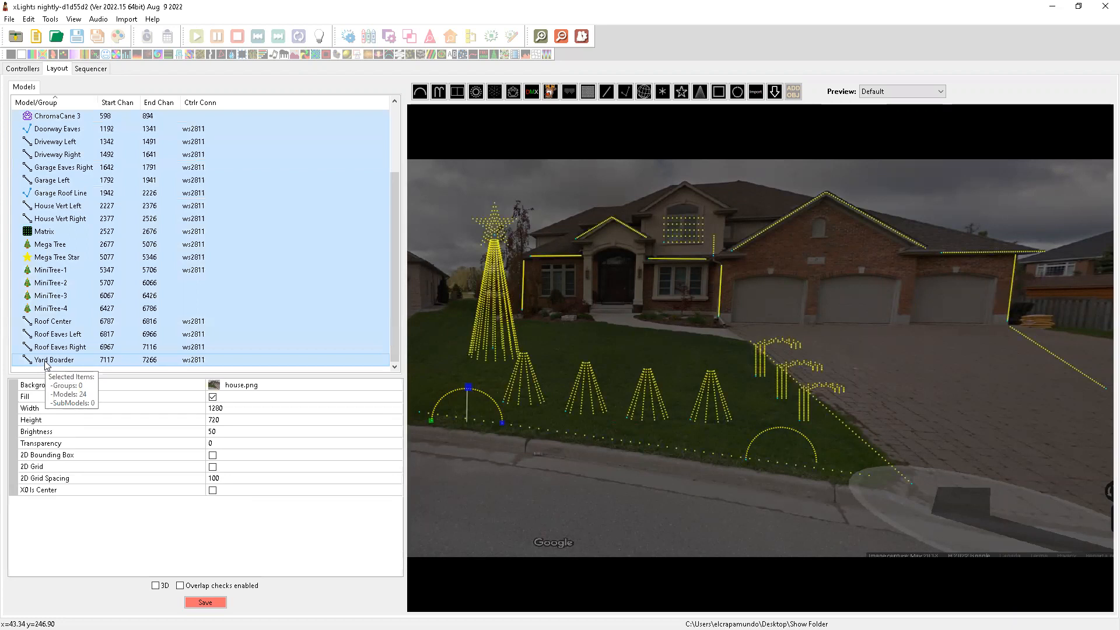
pyautogui.moveTo(395, 233); pyautogui.dragTo(239, 263)
pyautogui.rightClick(192, 244)
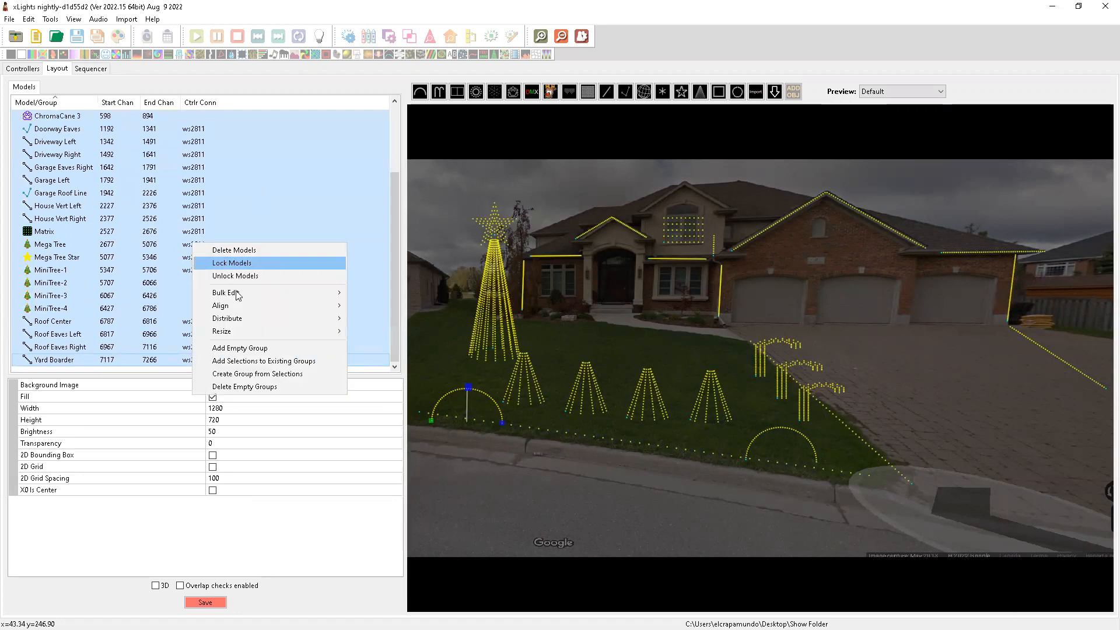
pyautogui.click(259, 374)
pyautogui.write('Everything')
pyautogui.press('Return')
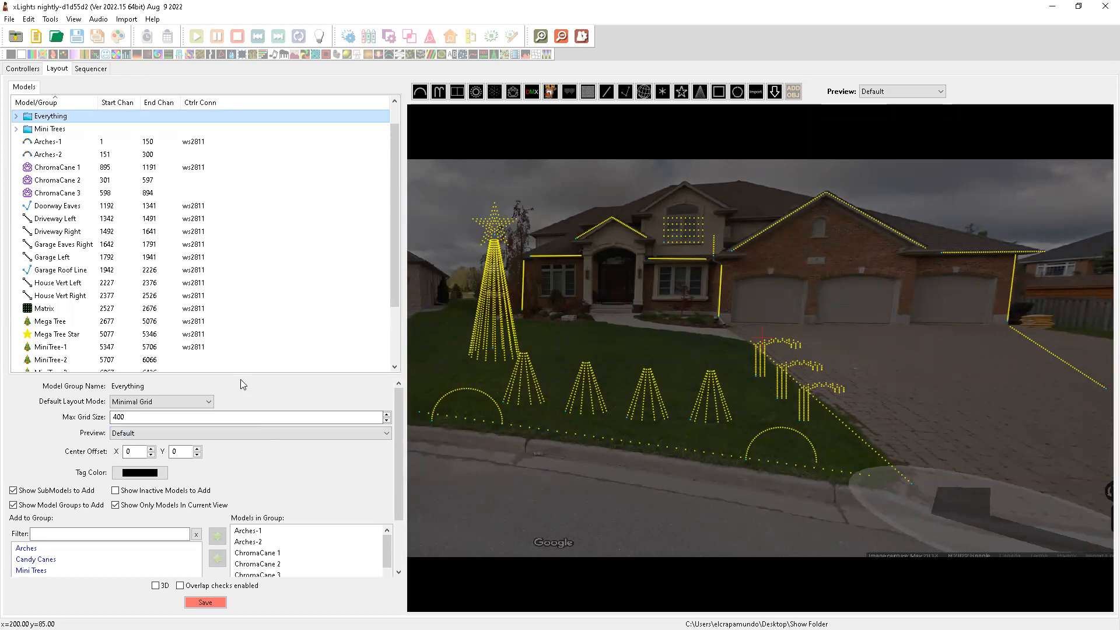
# Remove Mega Tree and Mega Tree Star from the Everything group.
pyautogui.moveTo(400, 417); pyautogui.dragTo(393, 476)
pyautogui.scroll(-2, 295, 503)
pyautogui.scroll(-1, 297, 503)
pyautogui.click(266, 516)
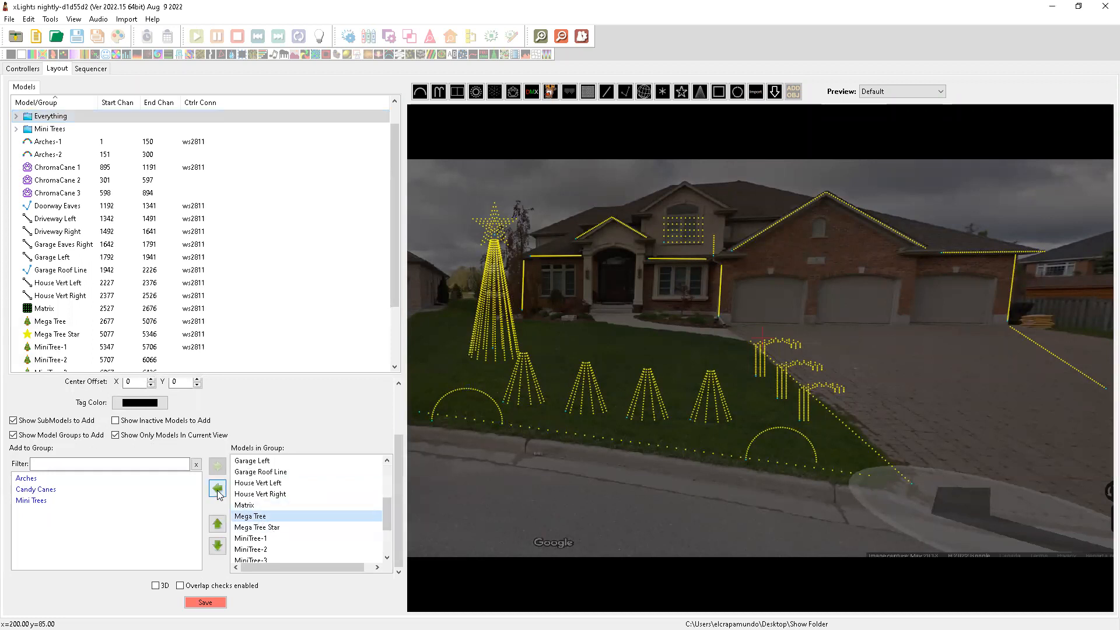
pyautogui.click(217, 489)
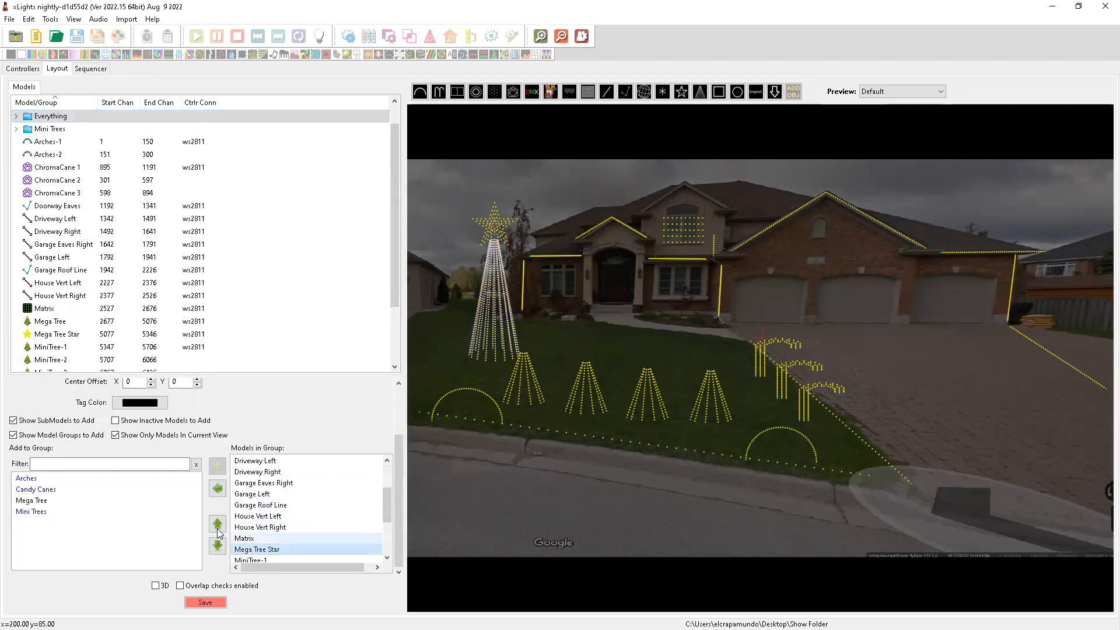
pyautogui.click(217, 489)
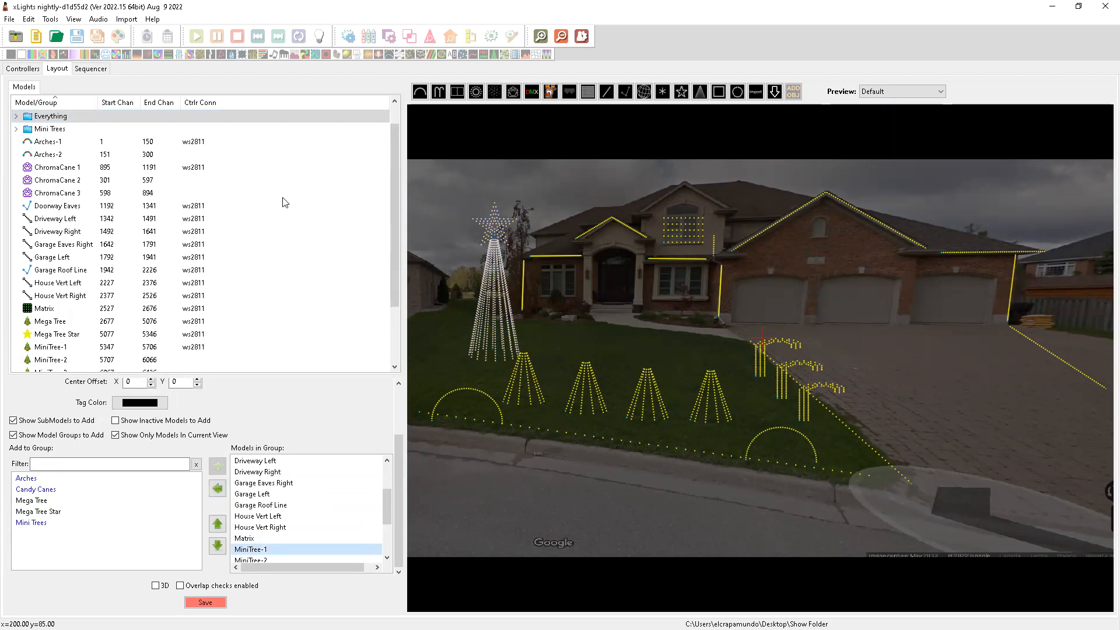
pyautogui.click(55, 117)
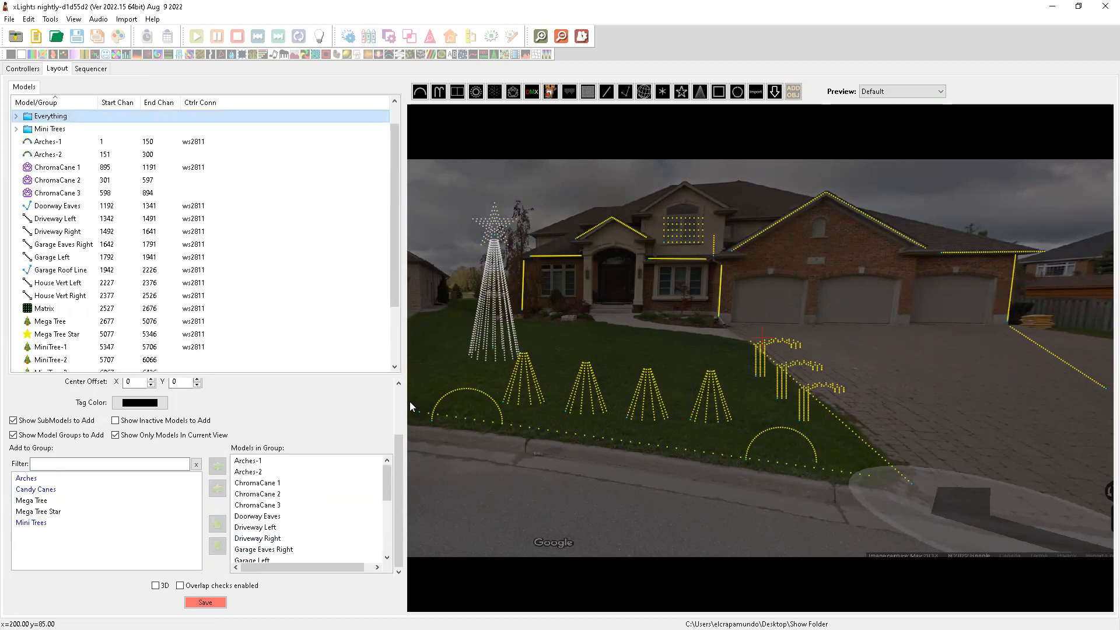
# Rename the Everything group as Everything exc Megatree.
pyautogui.scroll(3, 401, 445)
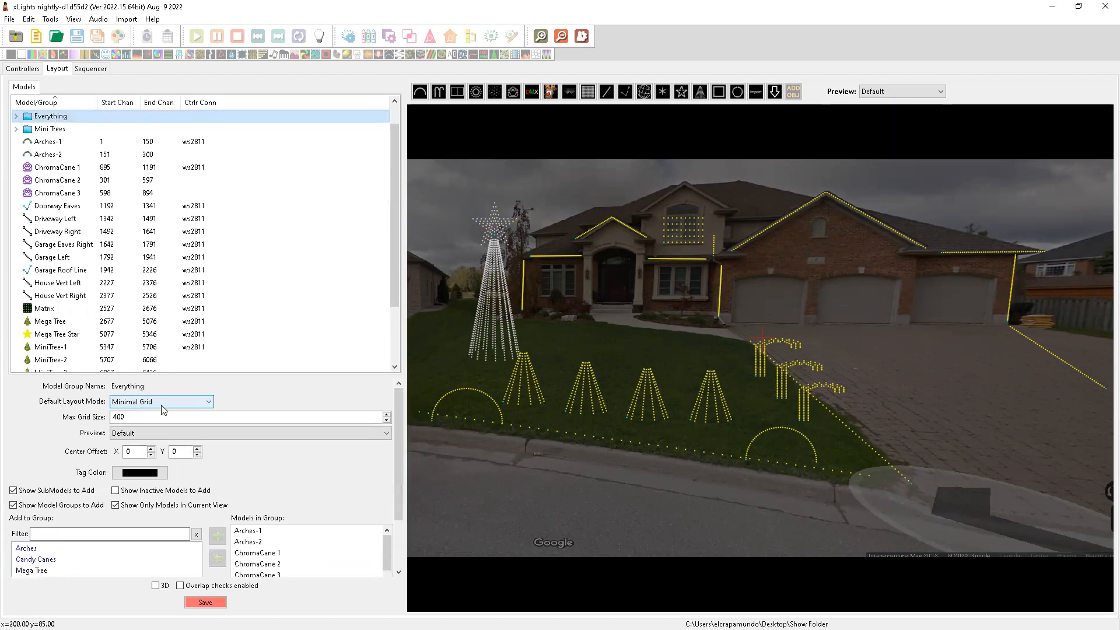
pyautogui.rightClick(43, 120)
pyautogui.click(93, 168)
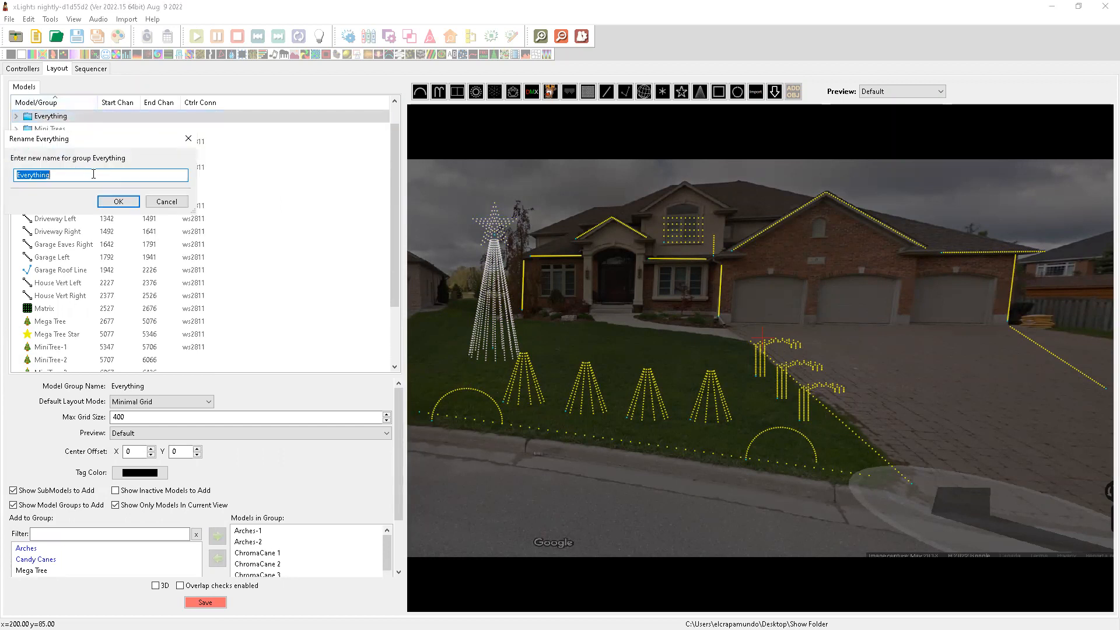
pyautogui.click(94, 174)
pyautogui.write('but Megatree')
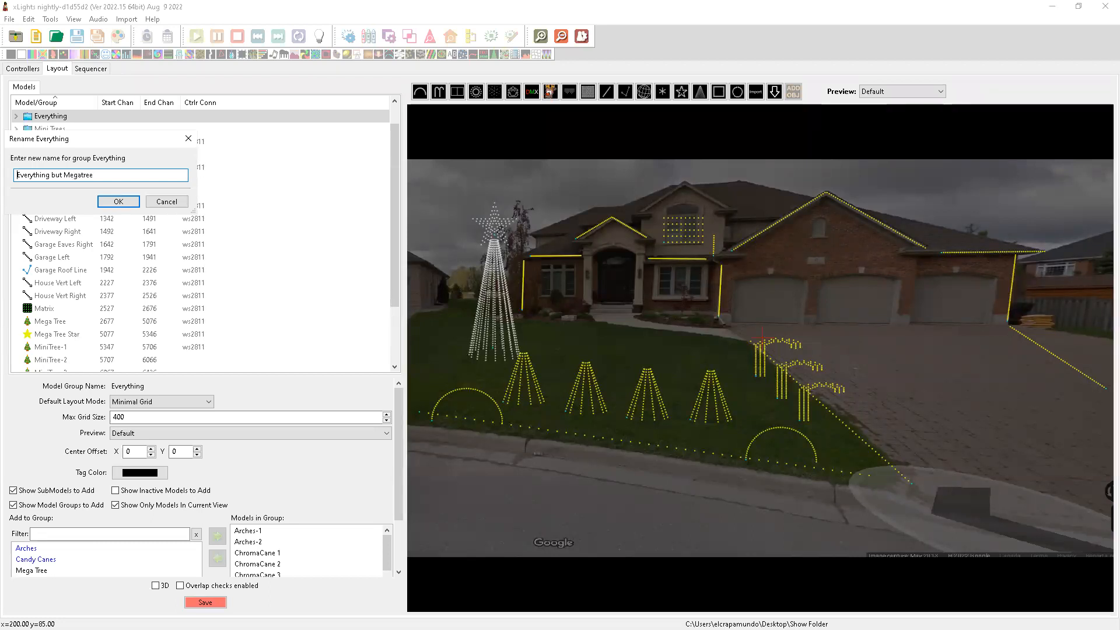
pyautogui.doubleClick(52, 174)
pyautogui.write('exc')
pyautogui.press('Return')
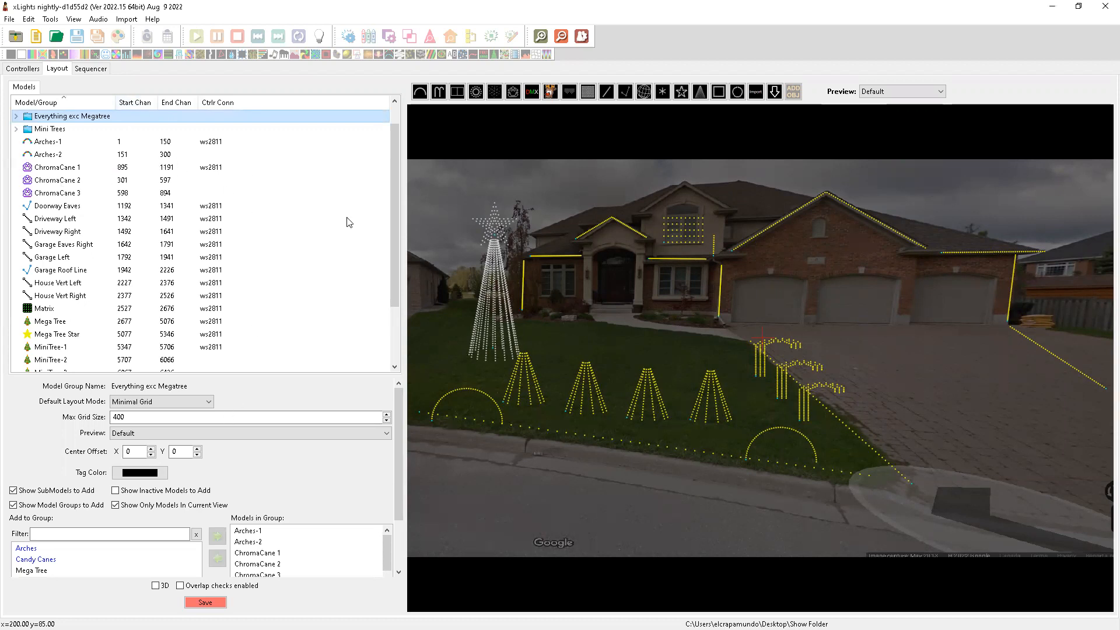
# Create a group named Yard Props from the Arches and Candy Canes groups.
pyautogui.scroll(1, 64, 188)
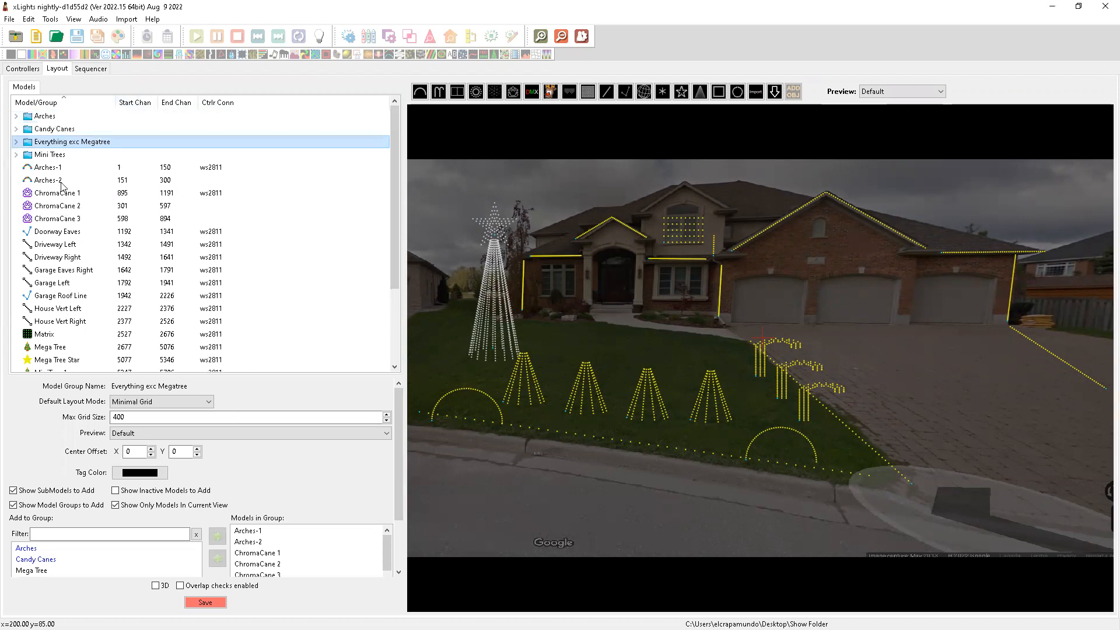
pyautogui.click(46, 129)
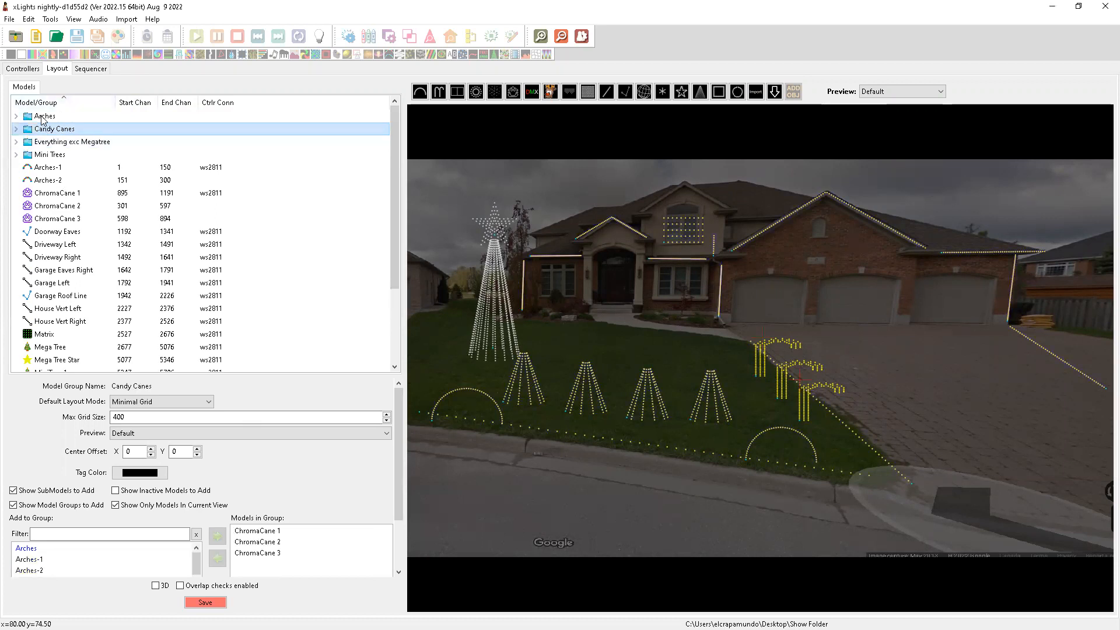
pyautogui.keyDown('ctrl'); pyautogui.click(42, 118); pyautogui.keyUp('ctrl')
pyautogui.rightClick(42, 120)
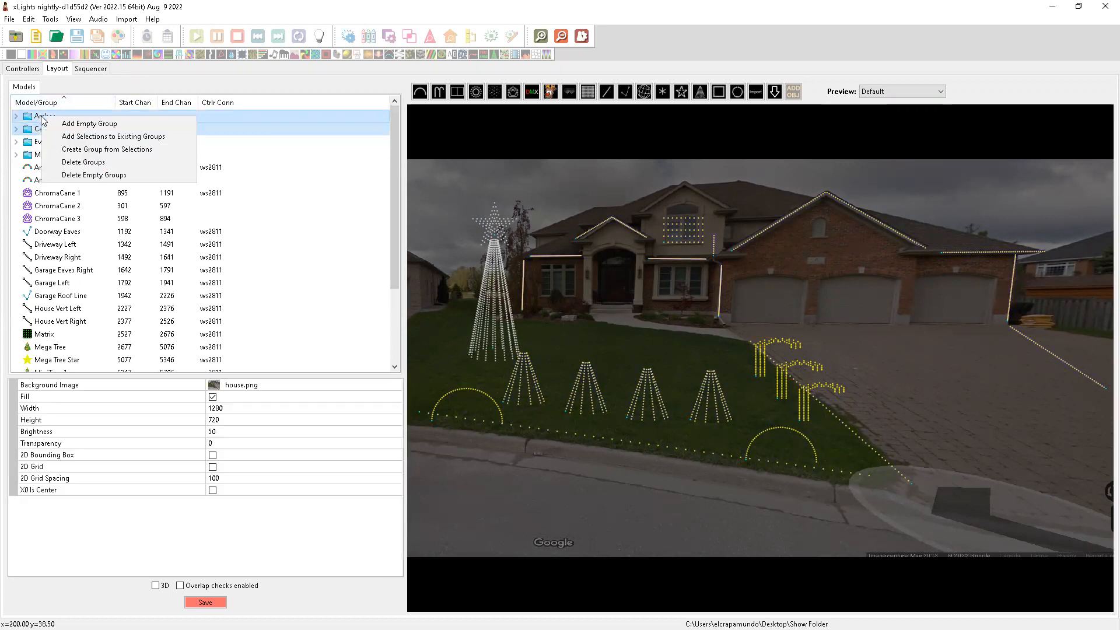
pyautogui.click(103, 150)
pyautogui.write('Year')
pyautogui.press('BackSpace')
pyautogui.press('BackSpace')
pyautogui.press('BackSpace')
pyautogui.write('ard Props')
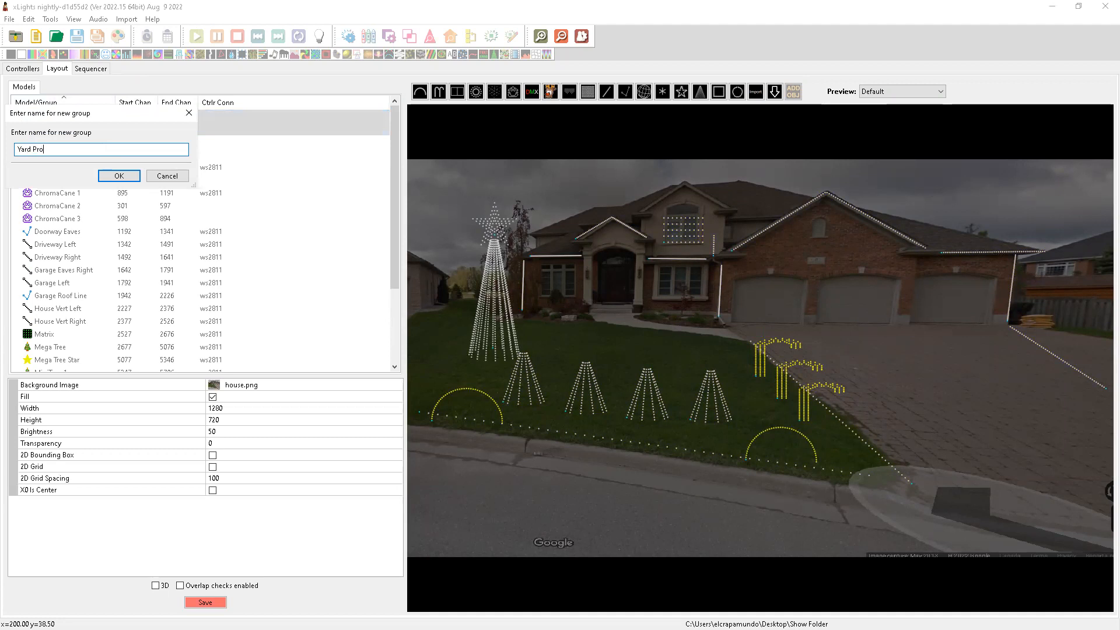
pyautogui.press('Return')
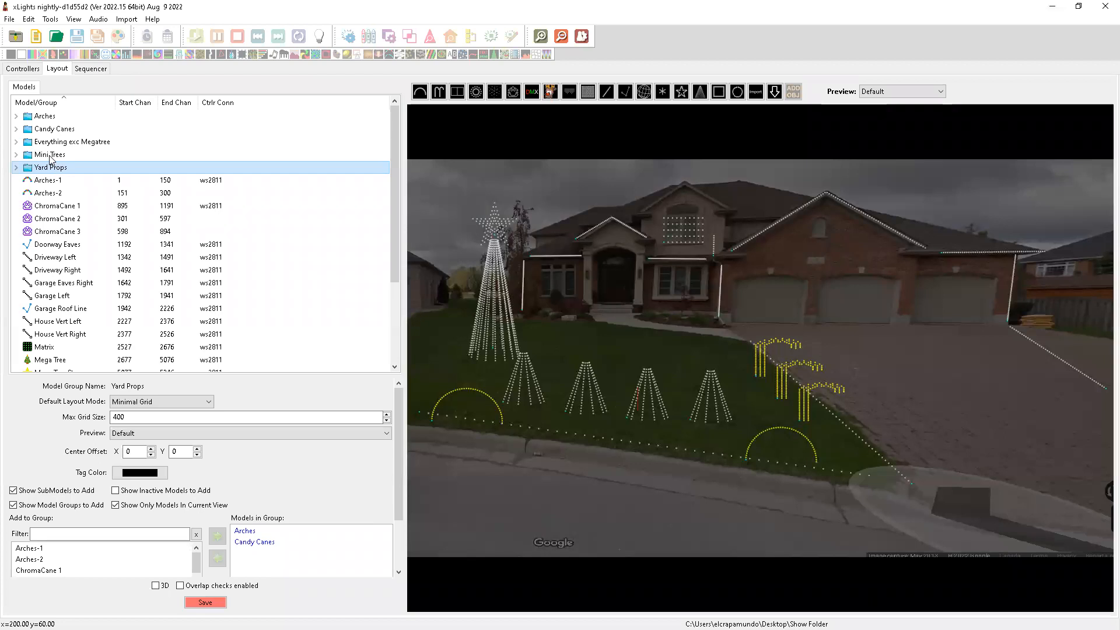
# Filter the available models by mini and add the Mini Trees group to Yard Props.
pyautogui.click(61, 535)
pyautogui.write('mini')
pyautogui.click(42, 549)
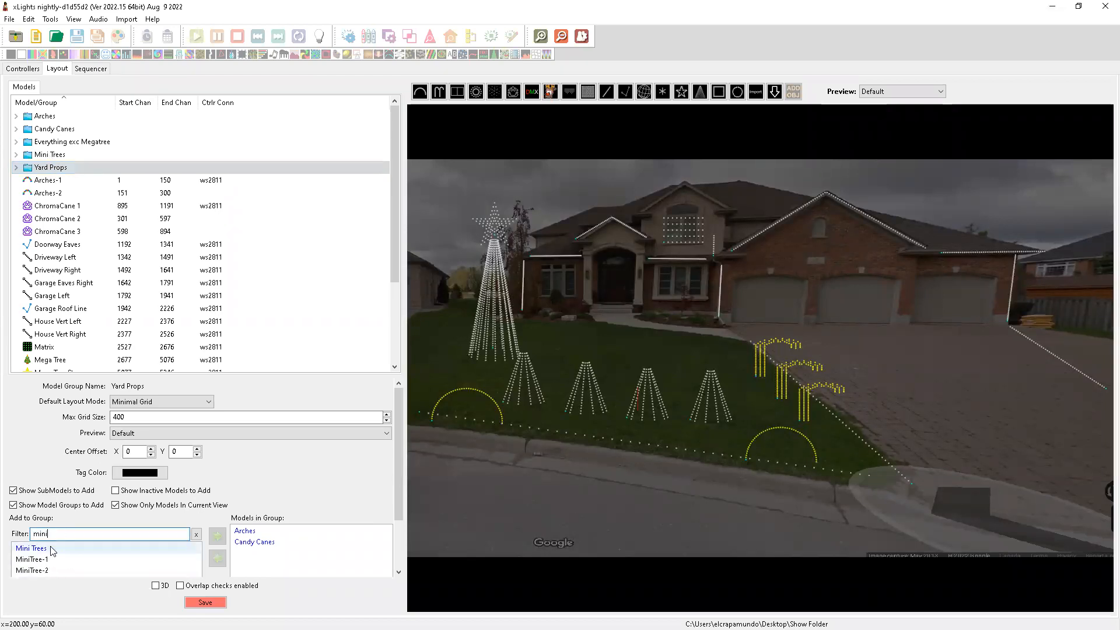
pyautogui.click(217, 536)
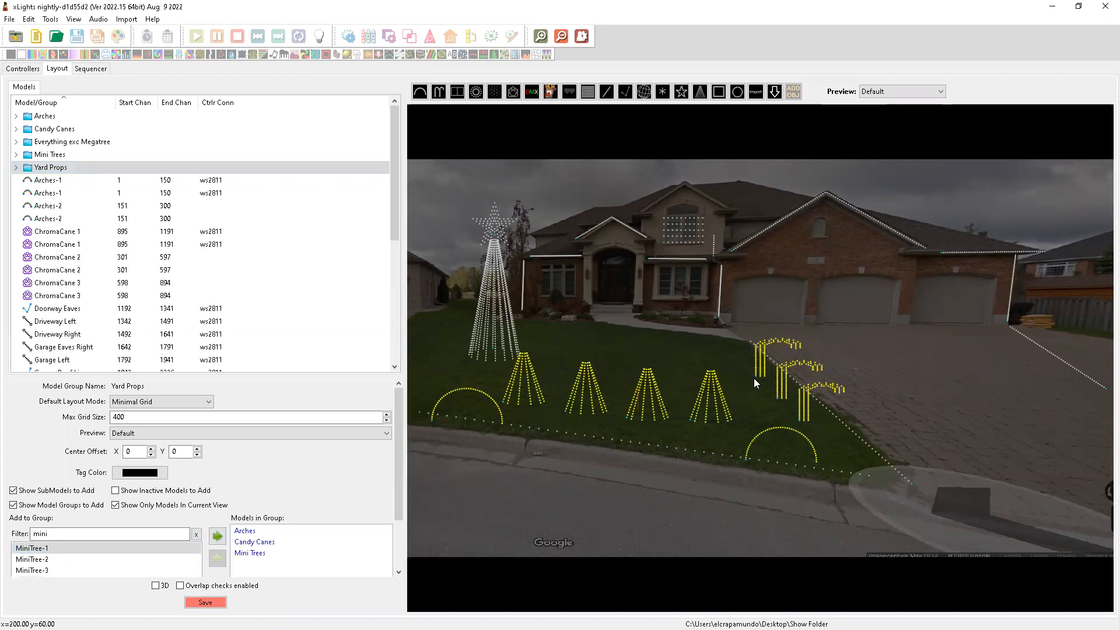
# Replace the Arches group in Yard Props with the individual models Arches-1 and Arches-2, filtering the available models by arches.
pyautogui.click(250, 531)
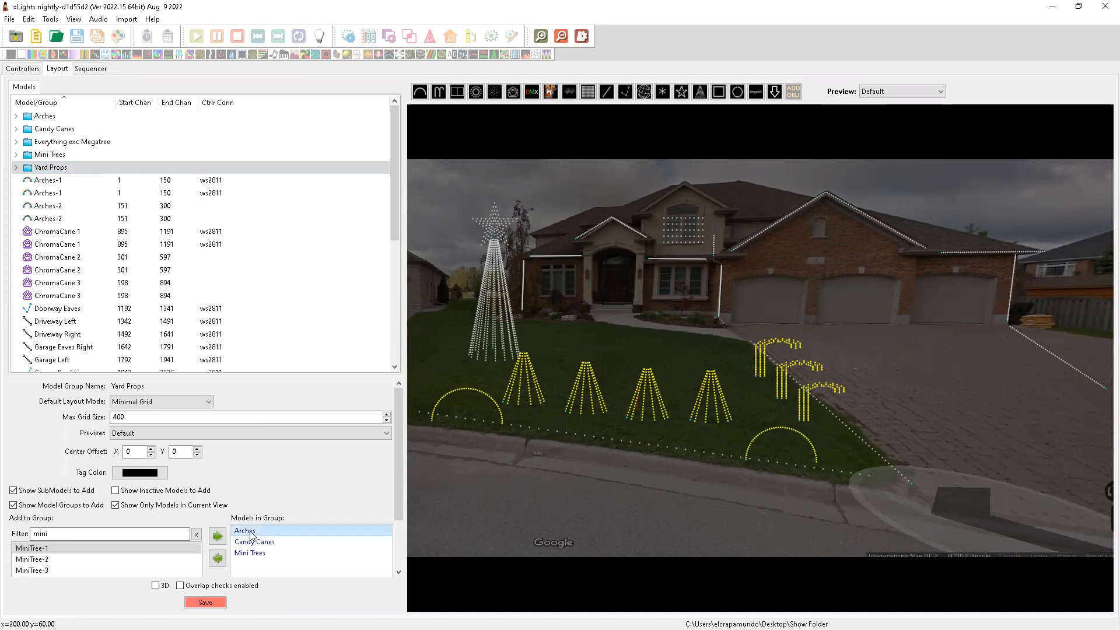
pyautogui.click(217, 558)
pyautogui.moveTo(80, 533); pyautogui.dragTo(3, 533)
pyautogui.write('arches')
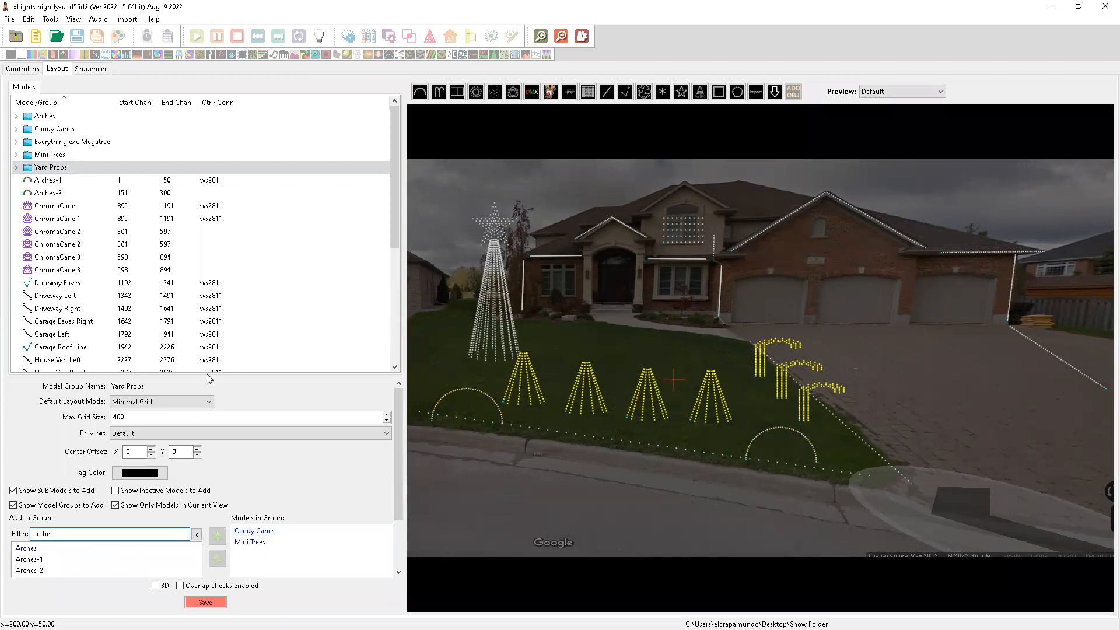
pyautogui.doubleClick(32, 559)
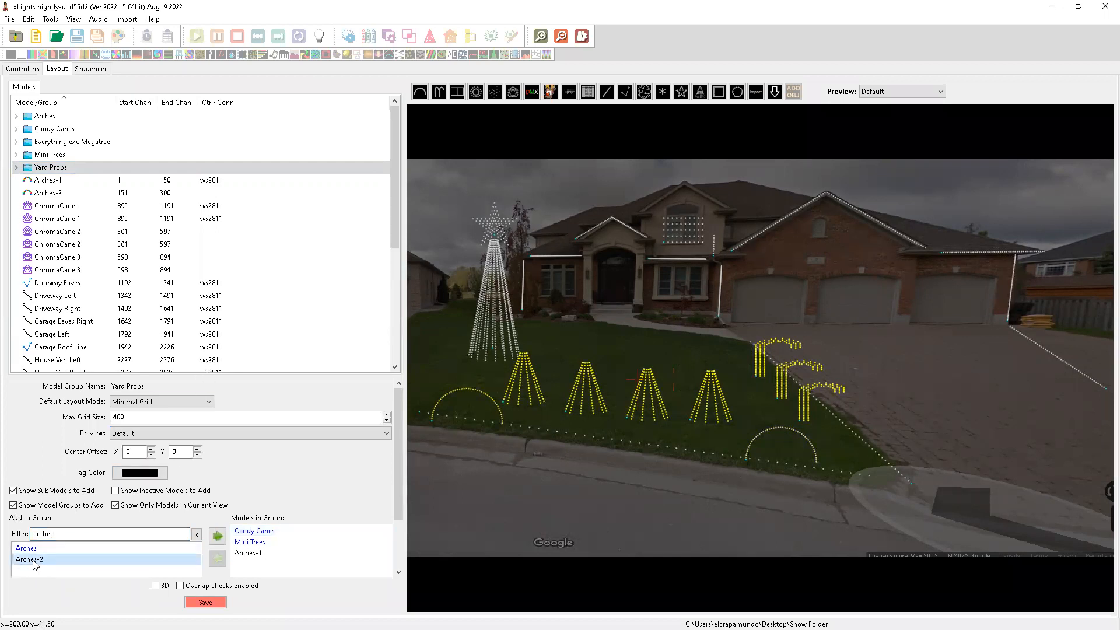
pyautogui.doubleClick(32, 559)
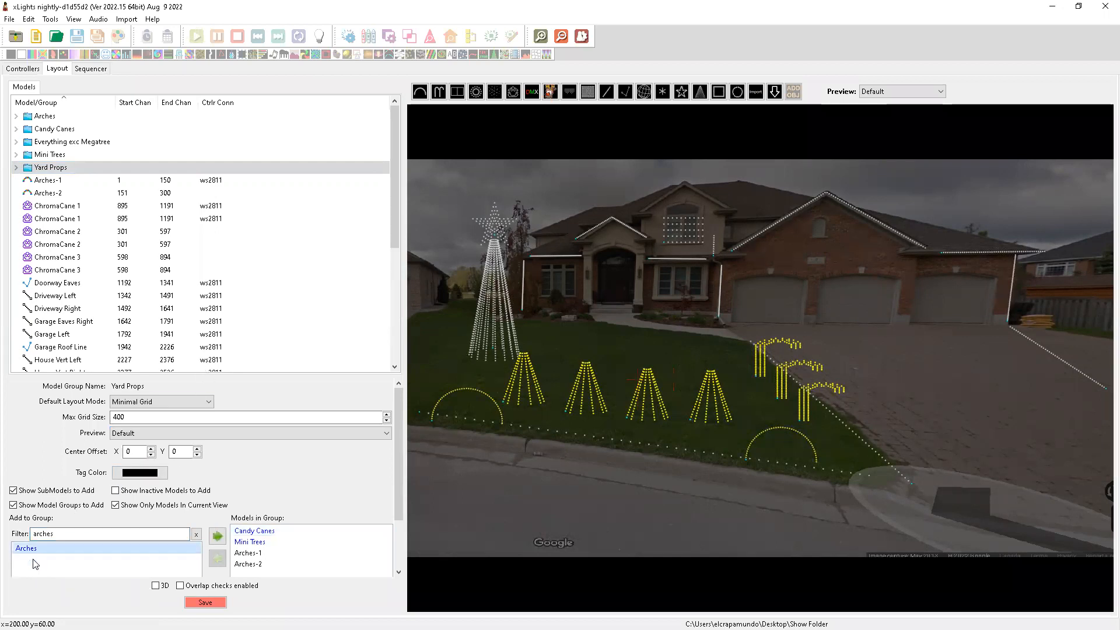
# Examine the properties of the Arches-1 and ChromaCane 1 models.
pyautogui.click(253, 543)
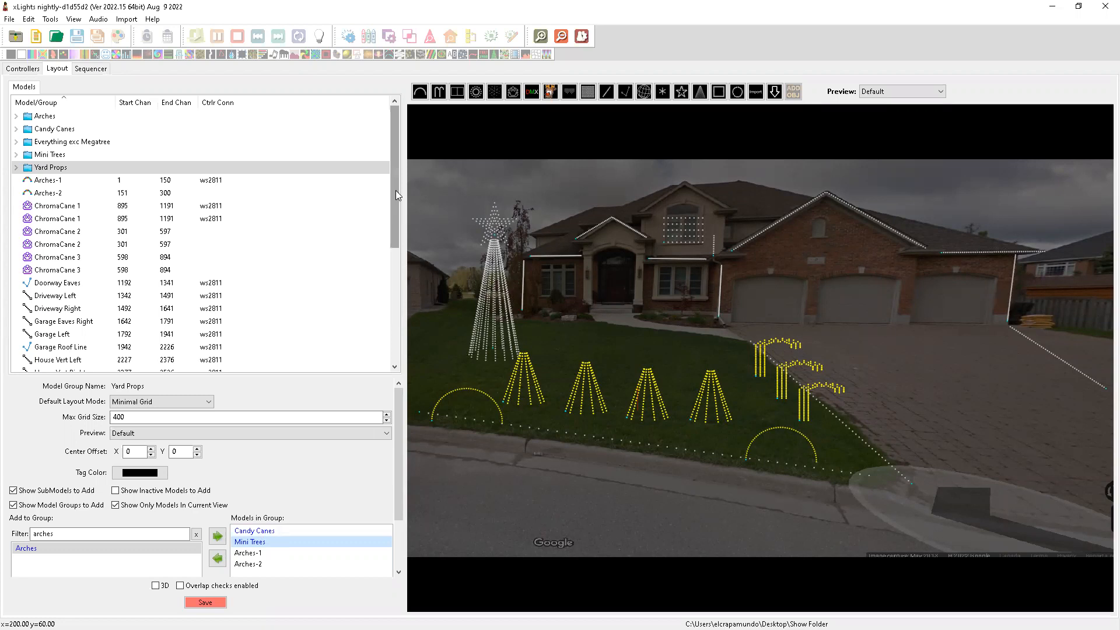
pyautogui.click(319, 181)
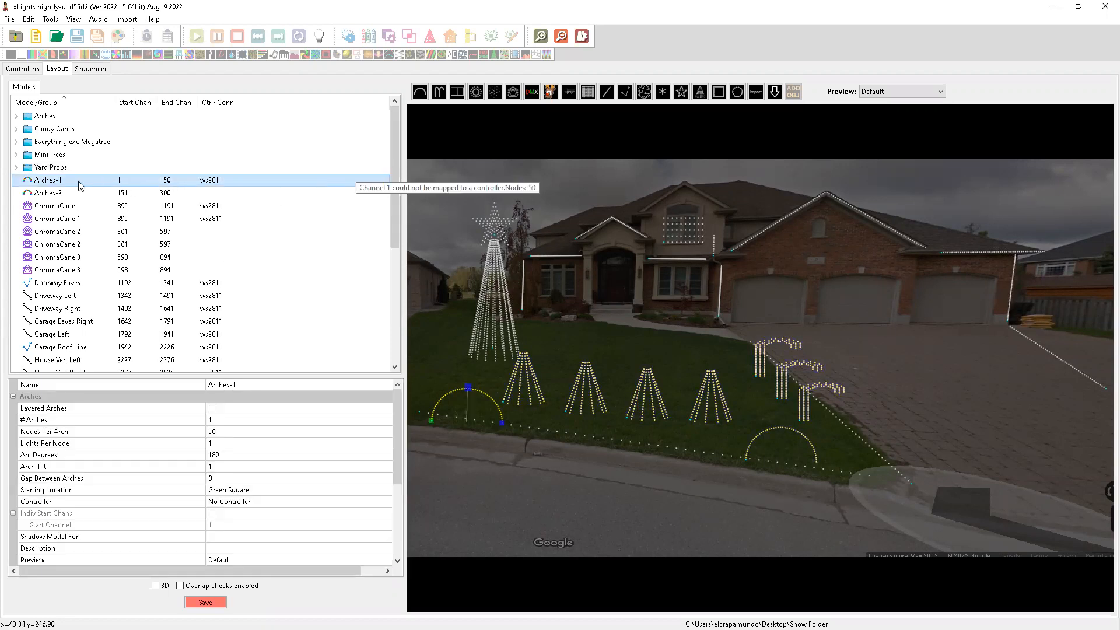
pyautogui.click(55, 208)
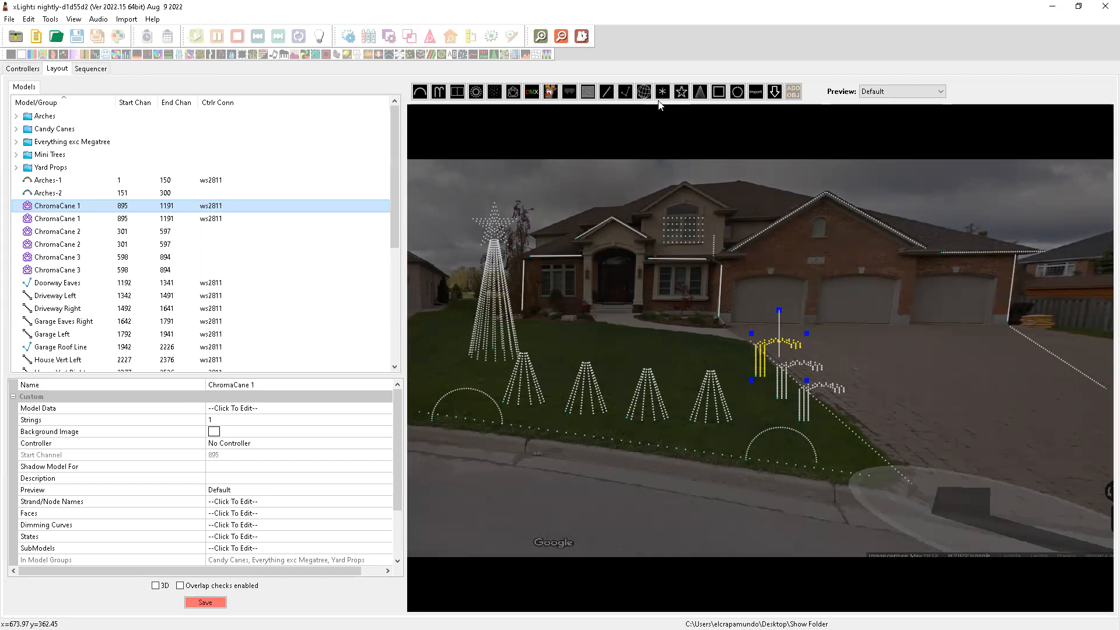
# Draw a Circle model on the driveway and check its entry and the Matrix entry in the model list.
pyautogui.click(478, 94)
pyautogui.moveTo(919, 320); pyautogui.dragTo(994, 386)
pyautogui.click(957, 399)
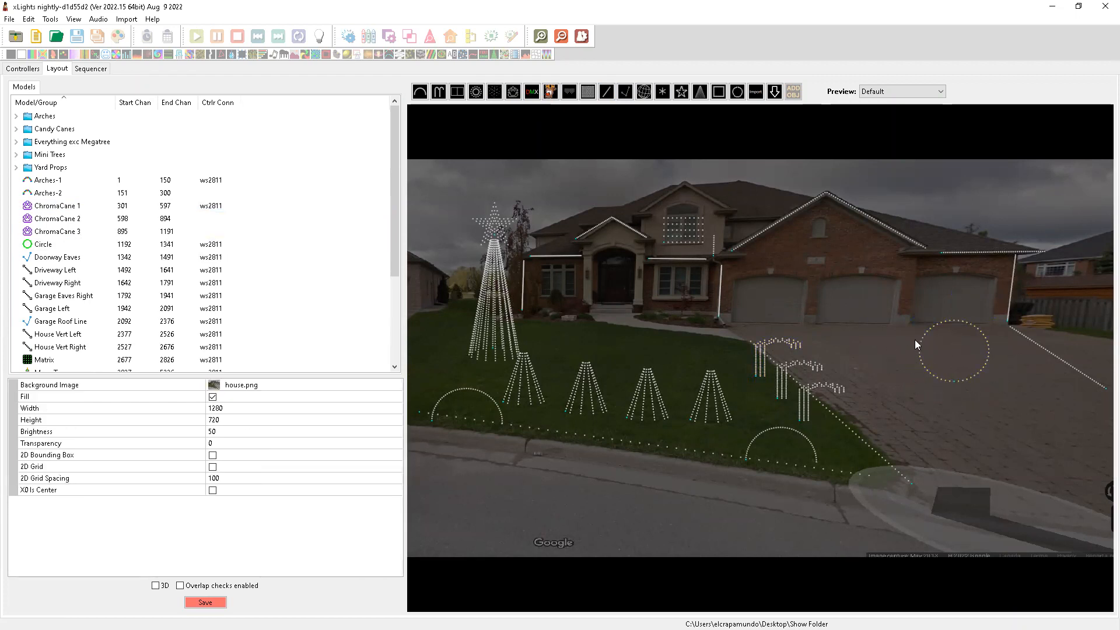
pyautogui.scroll(-4, 133, 286)
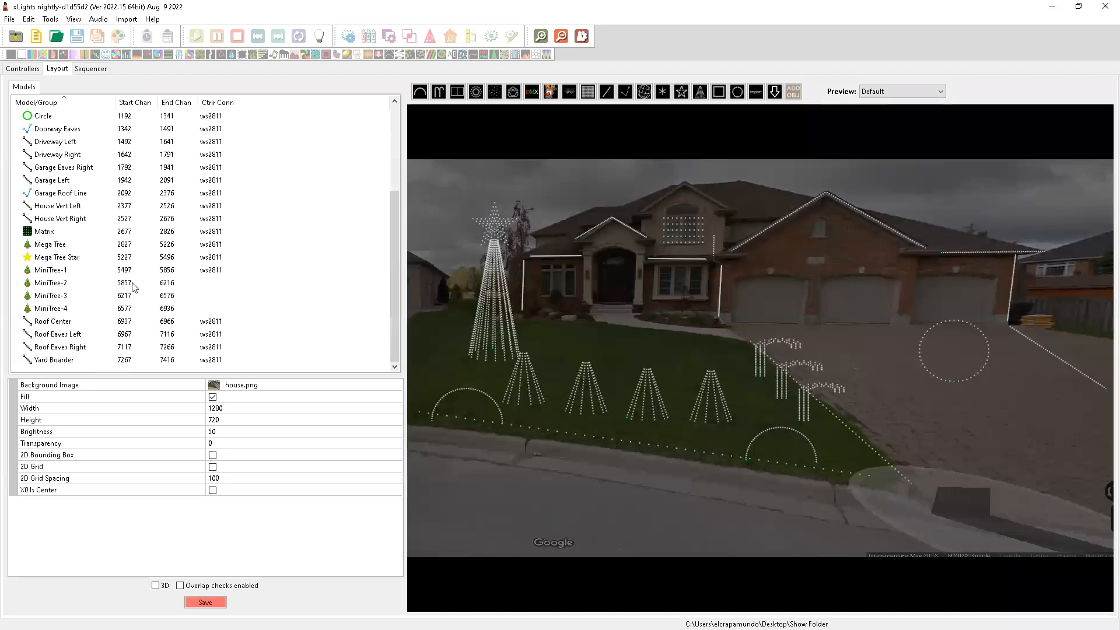
pyautogui.click(61, 231)
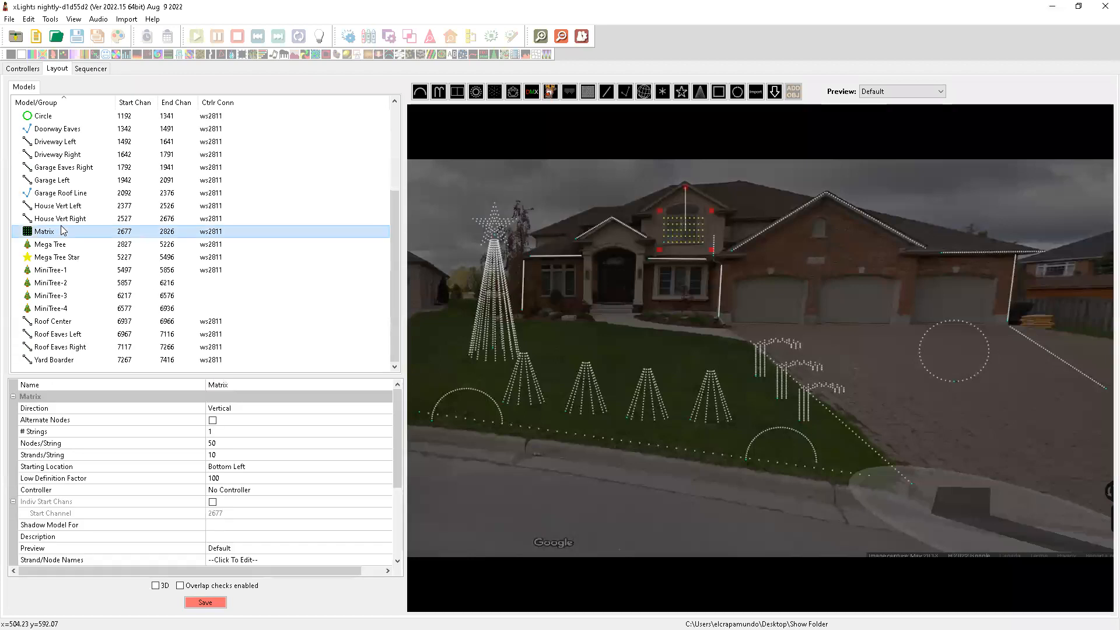
# Delete the Circle model from the driveway.
pyautogui.click(924, 335)
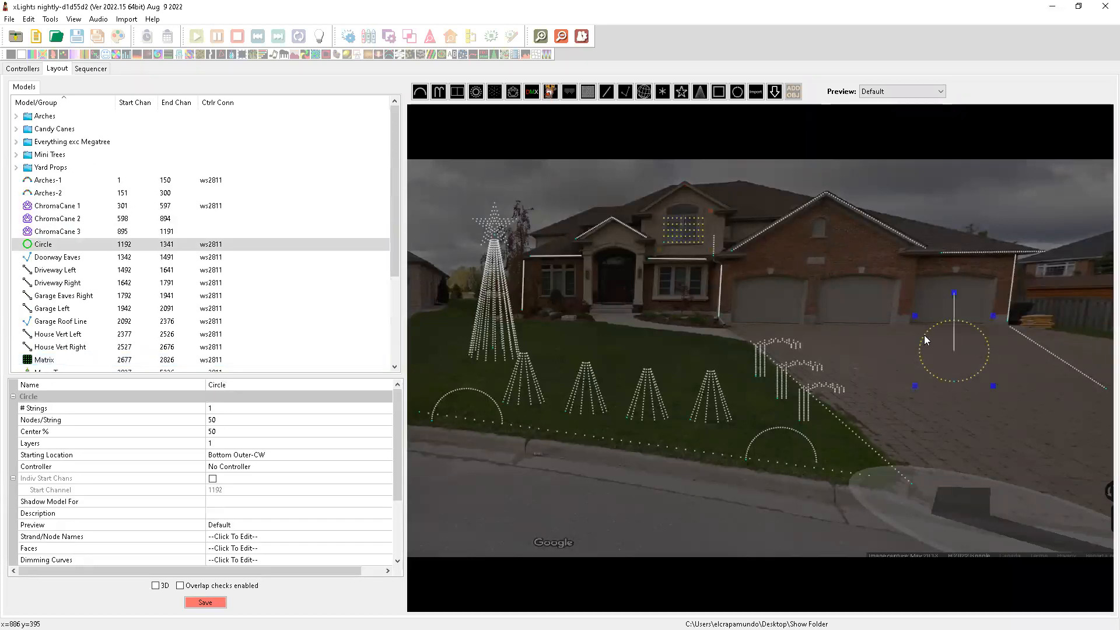
pyautogui.press('Delete')
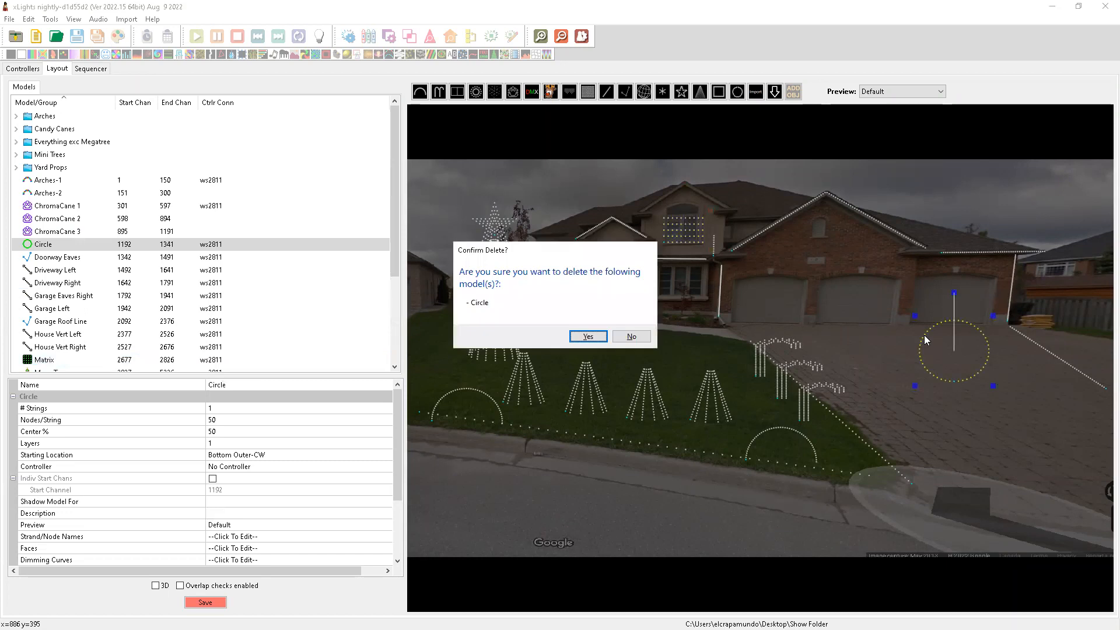
pyautogui.click(590, 334)
# View the All Models preview and return to the Default preview.
pyautogui.click(909, 92)
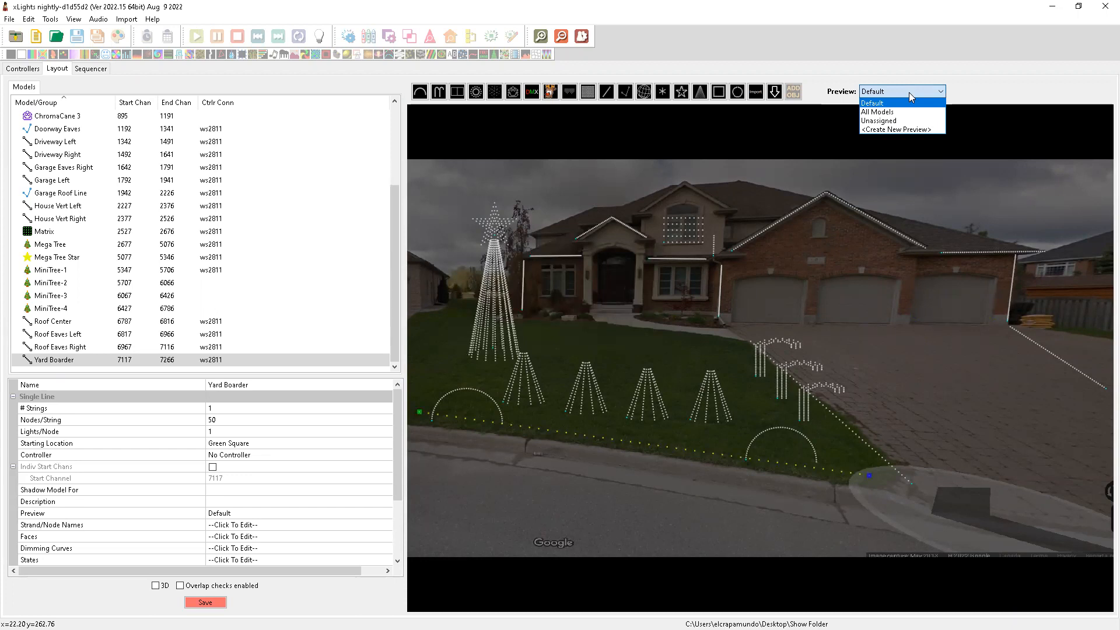
pyautogui.click(881, 113)
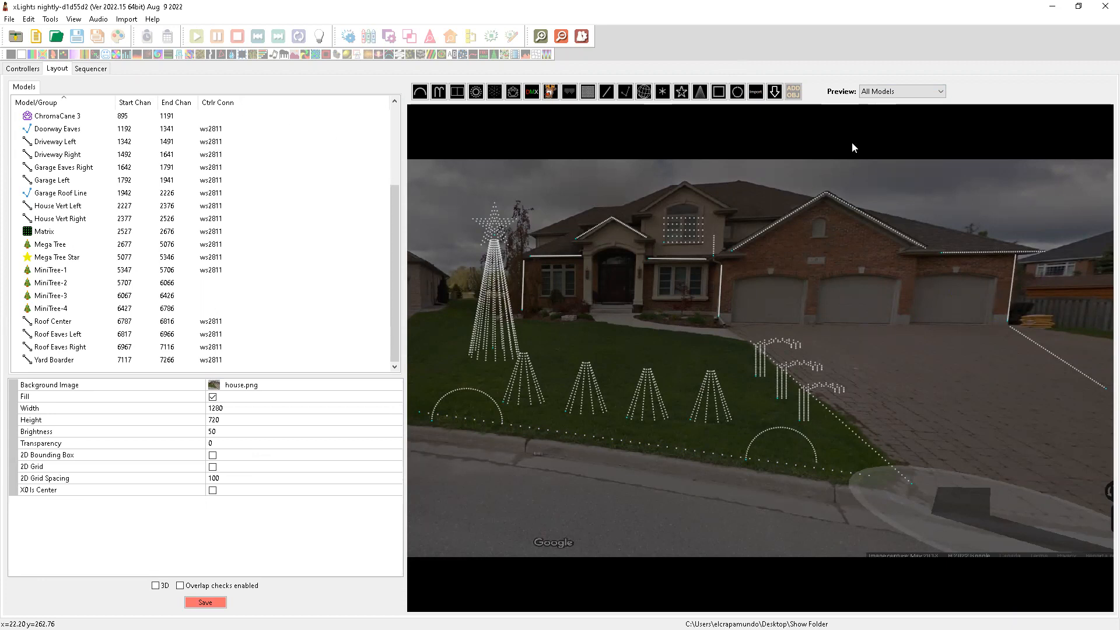
pyautogui.click(882, 97)
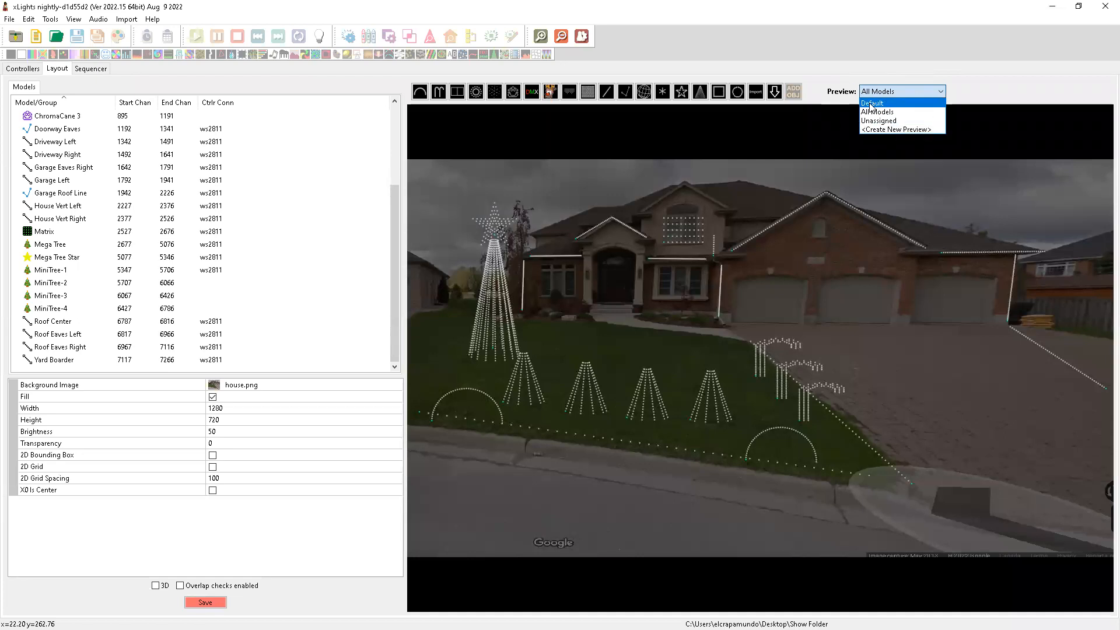
pyautogui.click(872, 104)
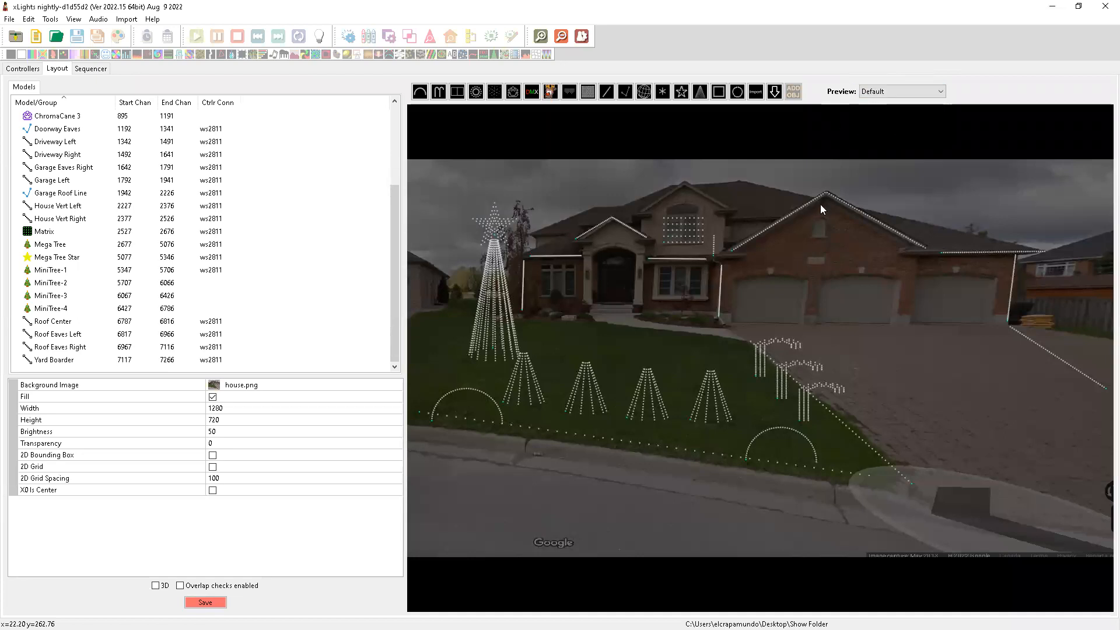
# Save the layout.
pyautogui.click(205, 604)
pyautogui.click(207, 605)
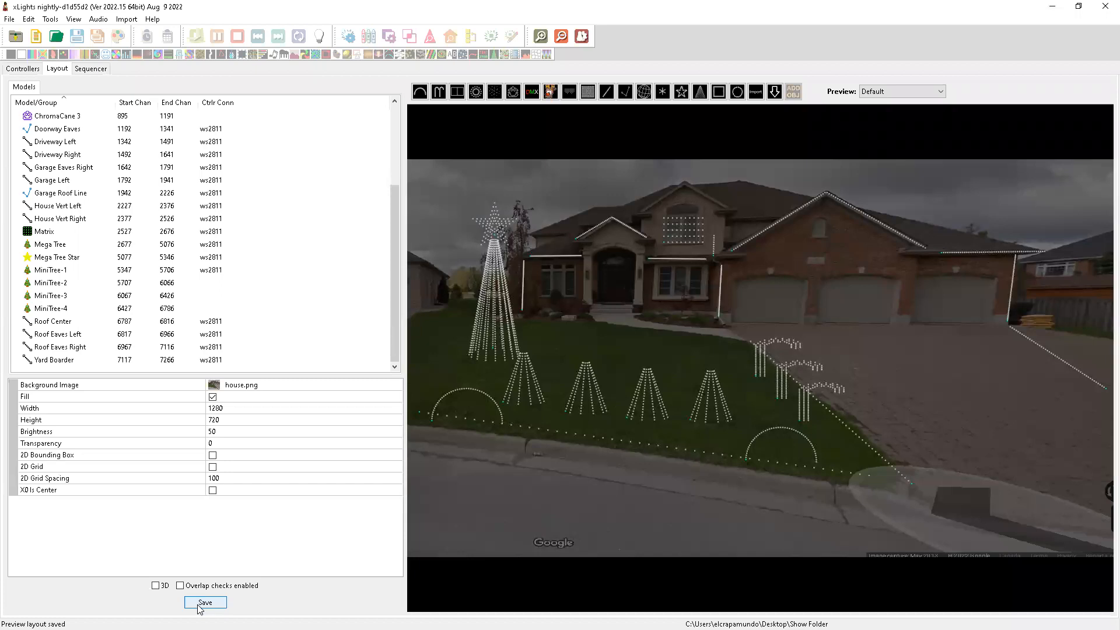
# Examine the backup preferences and the available Purge Backups options, and leave the preferences without changing anything.
pyautogui.click(9, 20)
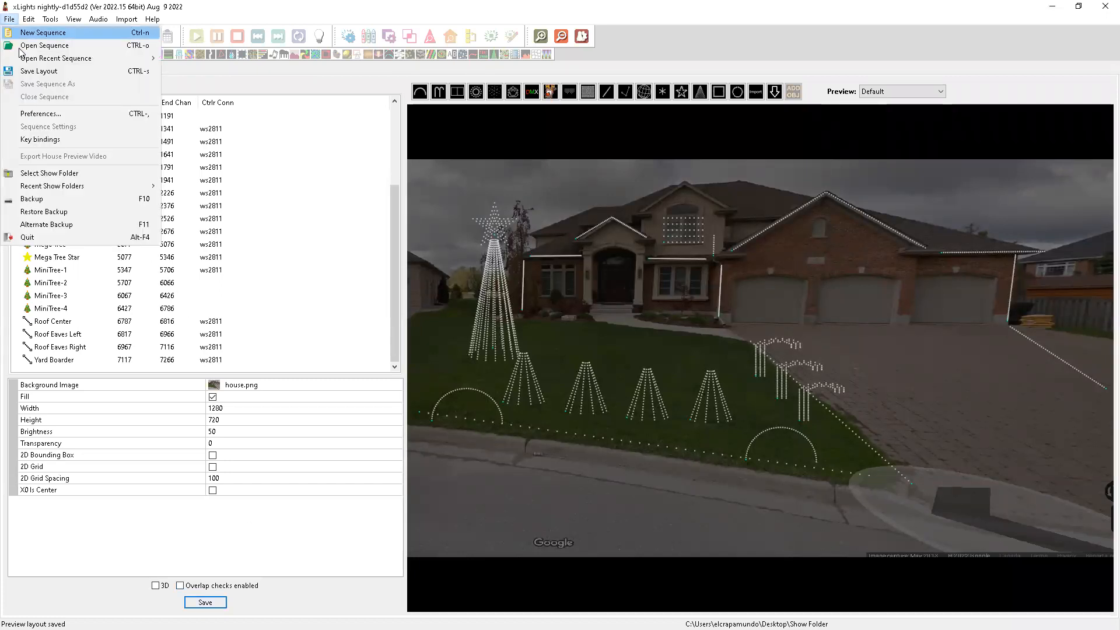
pyautogui.click(51, 118)
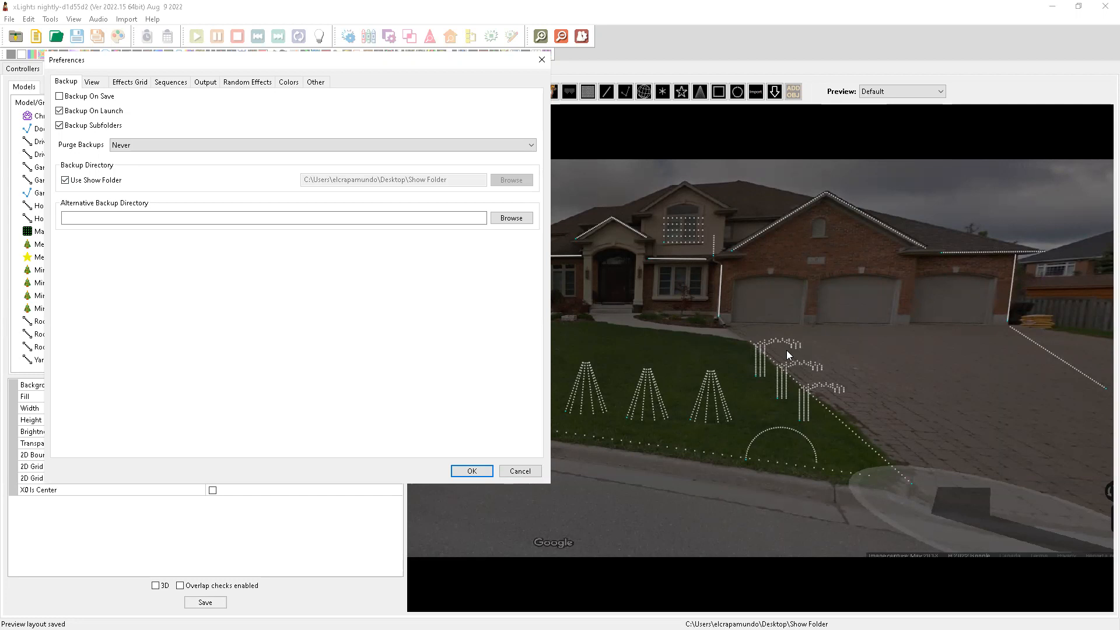
pyautogui.click(127, 149)
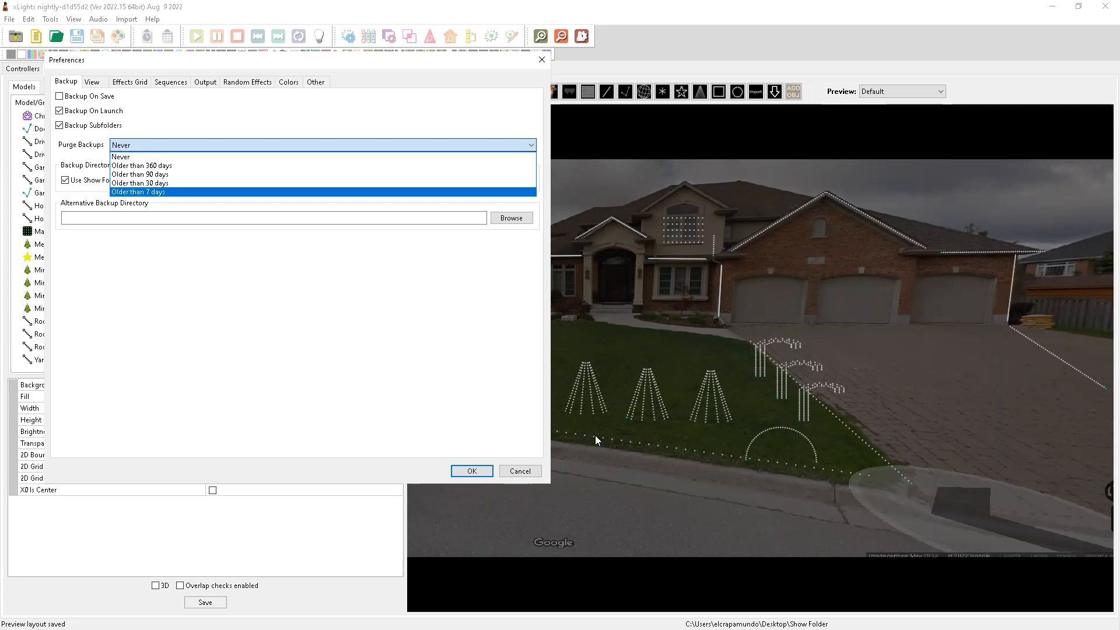
pyautogui.click(533, 473)
pyautogui.click(532, 473)
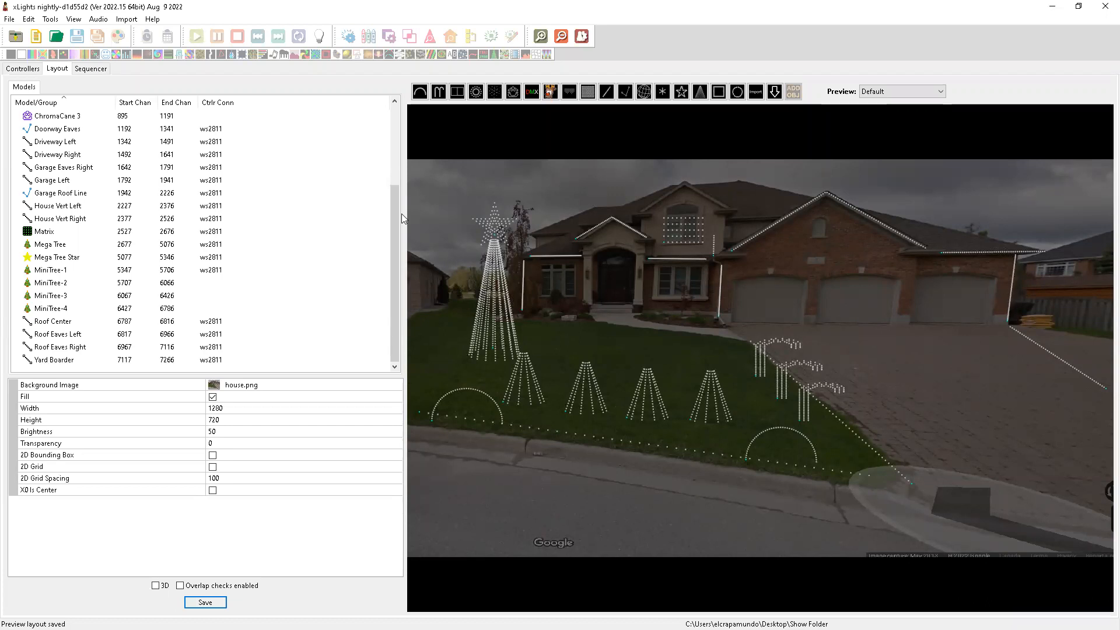
# Place a downloadable vendor model in front of the doorway, using the 36" EFLake from the EFL Designs Christmas models.
pyautogui.moveTo(391, 213); pyautogui.dragTo(393, 130)
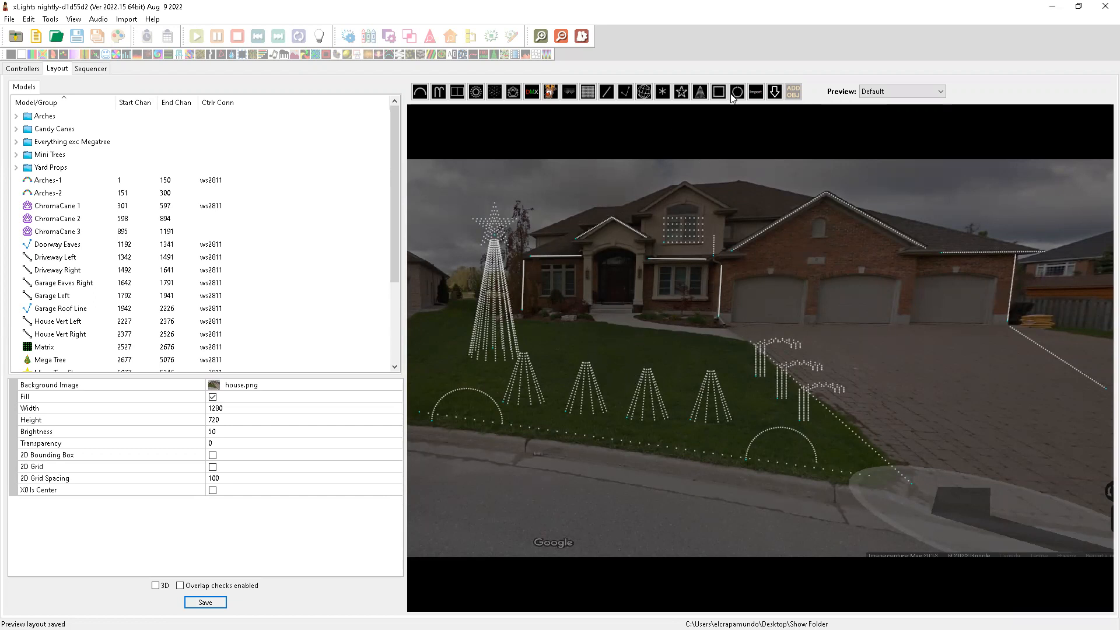
pyautogui.click(773, 95)
pyautogui.moveTo(585, 314); pyautogui.dragTo(632, 350)
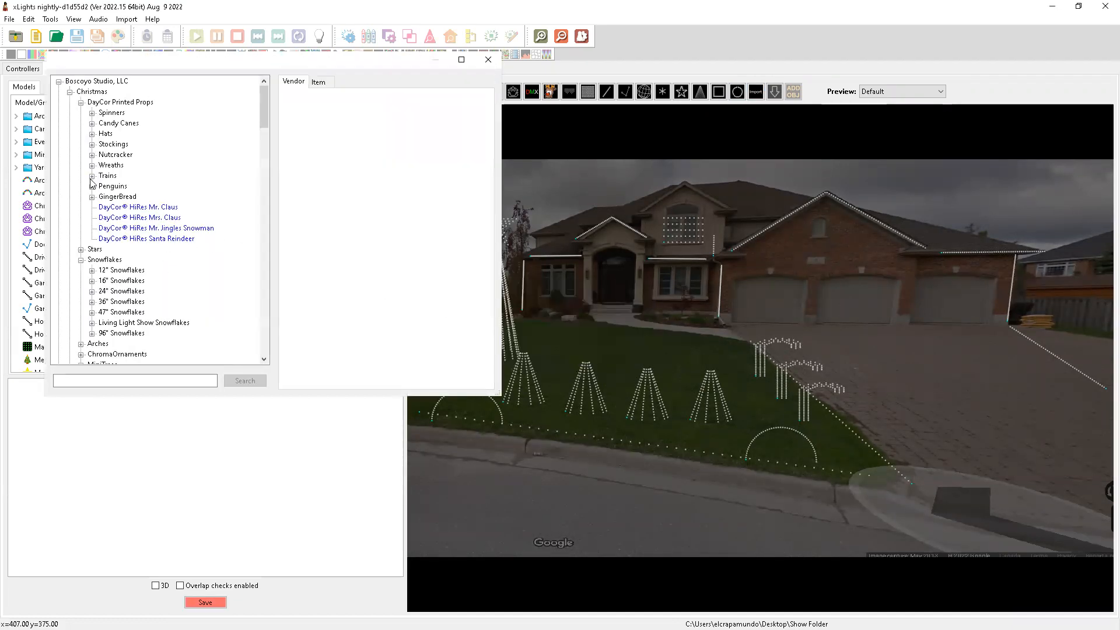
pyautogui.click(59, 81)
pyautogui.click(59, 92)
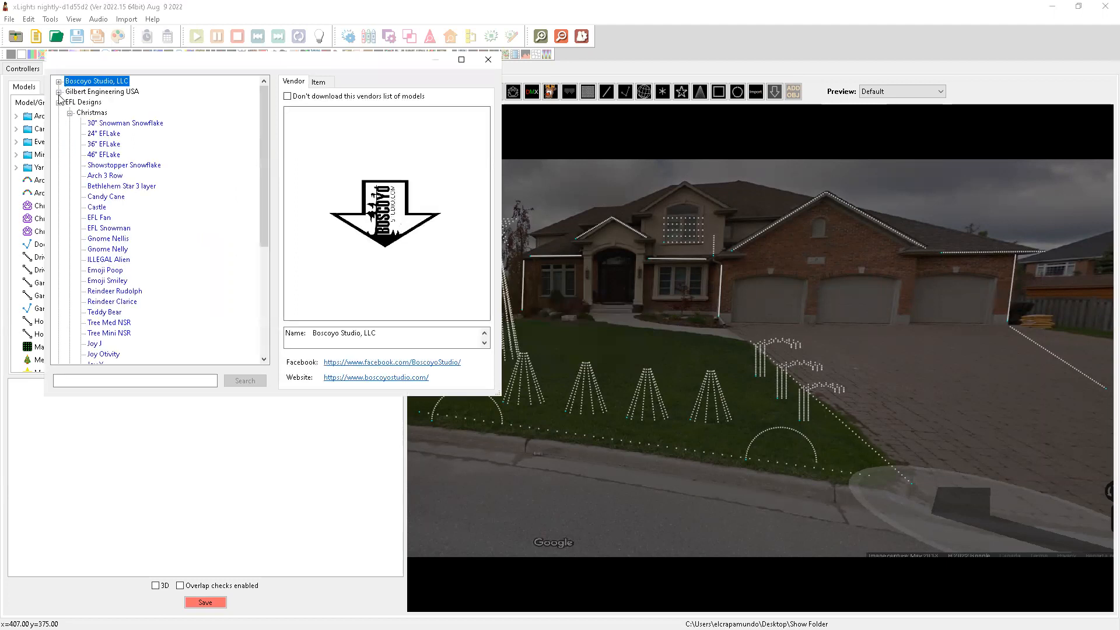
pyautogui.click(102, 154)
pyautogui.click(103, 145)
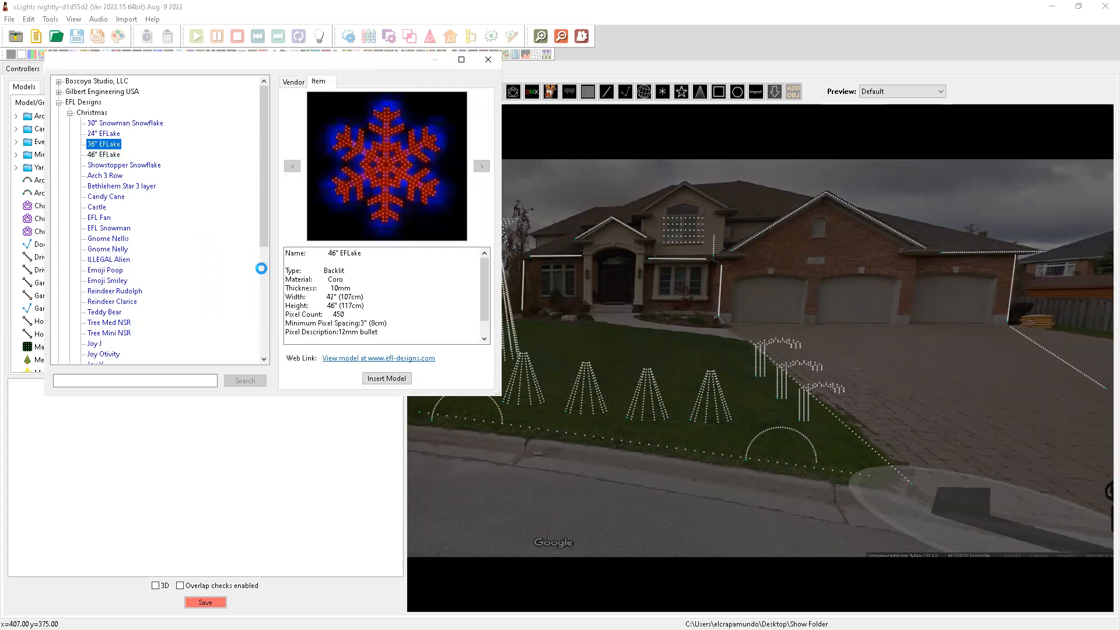
pyautogui.click(386, 379)
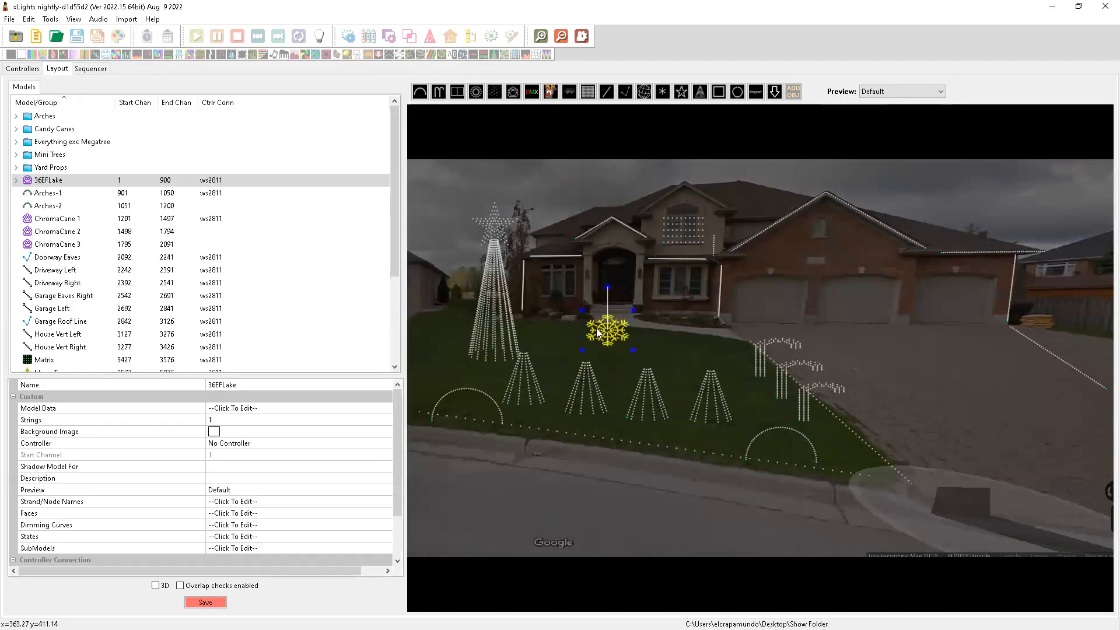
# Move the 36EFLake snowflake onto the brick gable above the garage, just below the roof peak.
pyautogui.moveTo(606, 333); pyautogui.dragTo(821, 233)
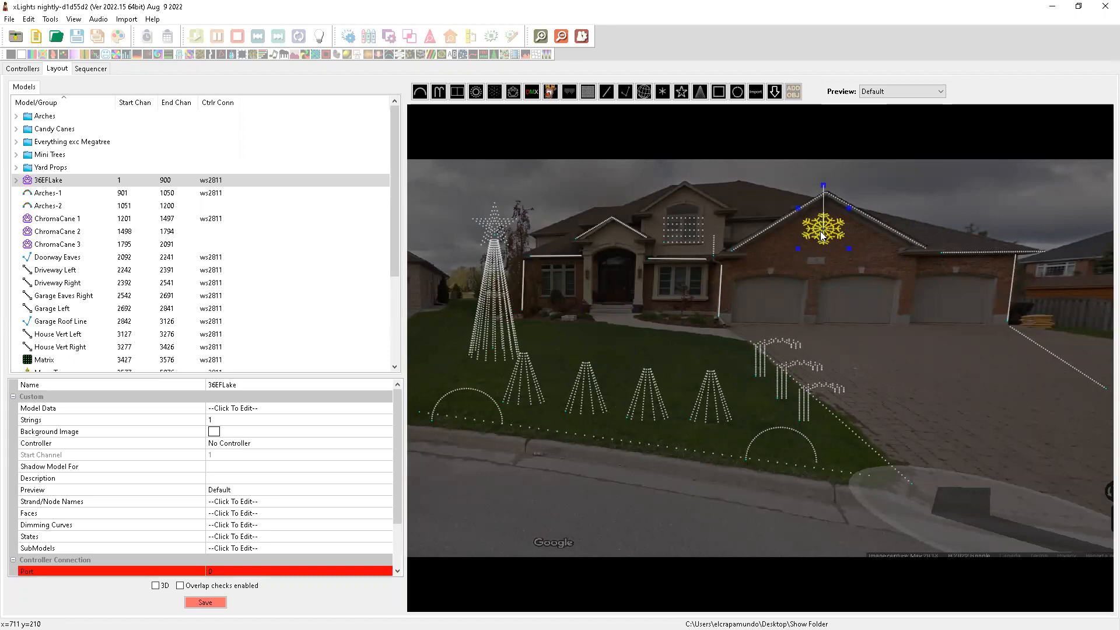
pyautogui.click(816, 293)
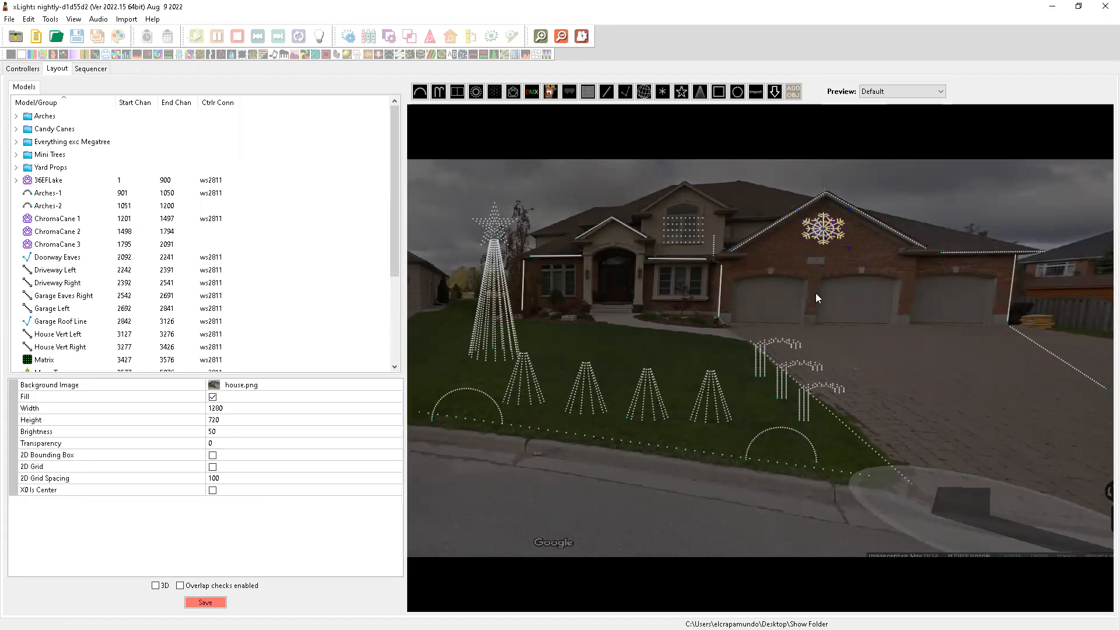
pyautogui.click(819, 233)
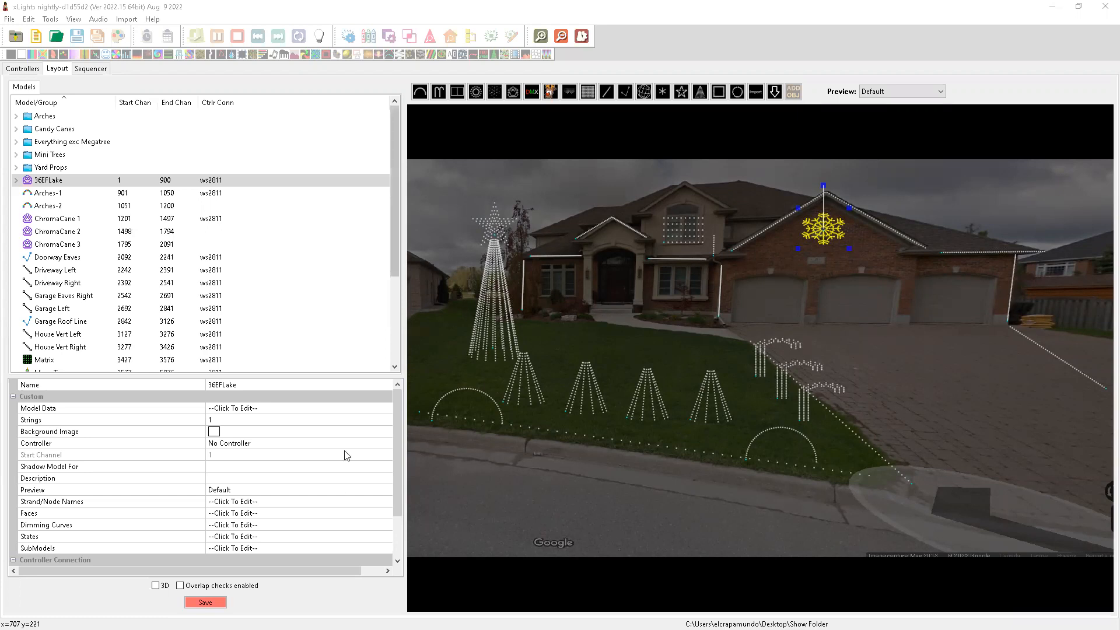
# Try to open the 2022 folder on the desktop, and return to the xLights layout.
pyautogui.click(1052, 6)
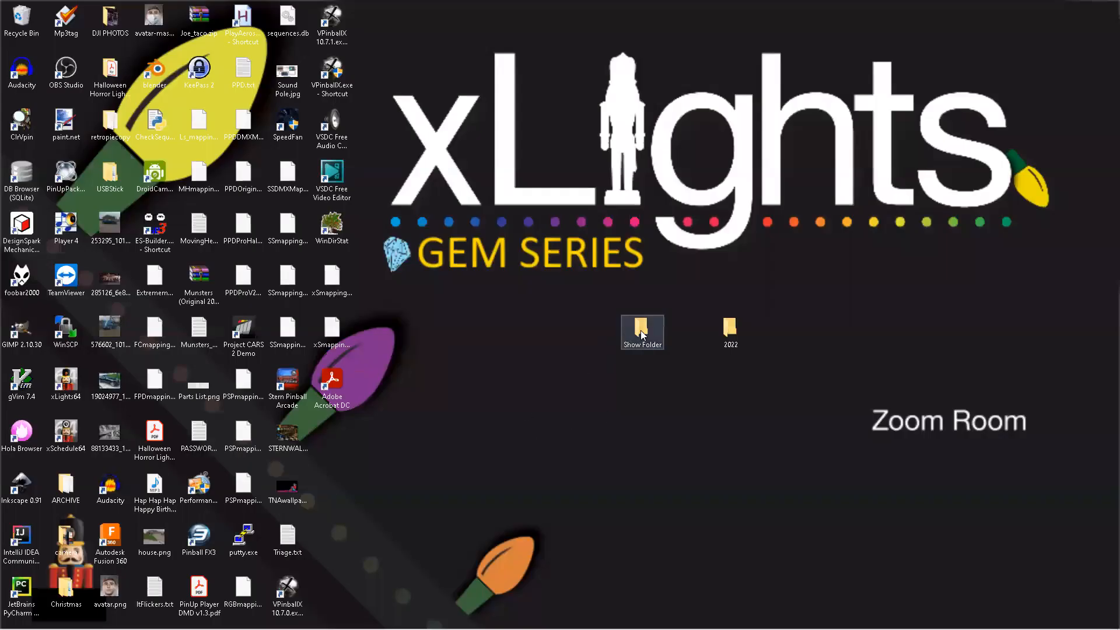
pyautogui.doubleClick(730, 330)
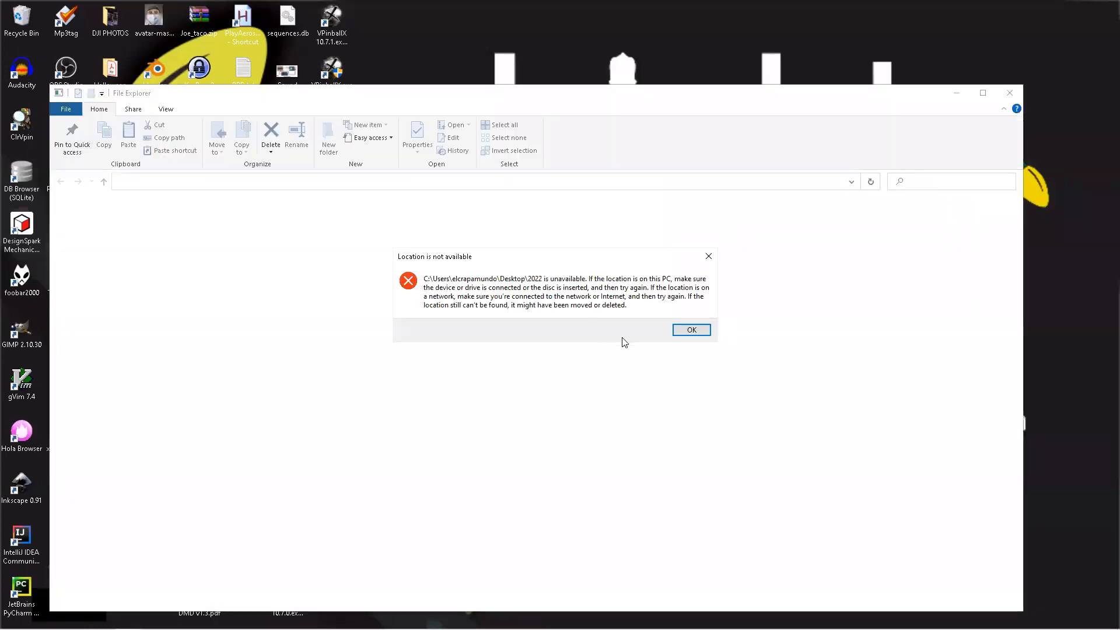
pyautogui.click(690, 328)
pyautogui.rightClick(646, 439)
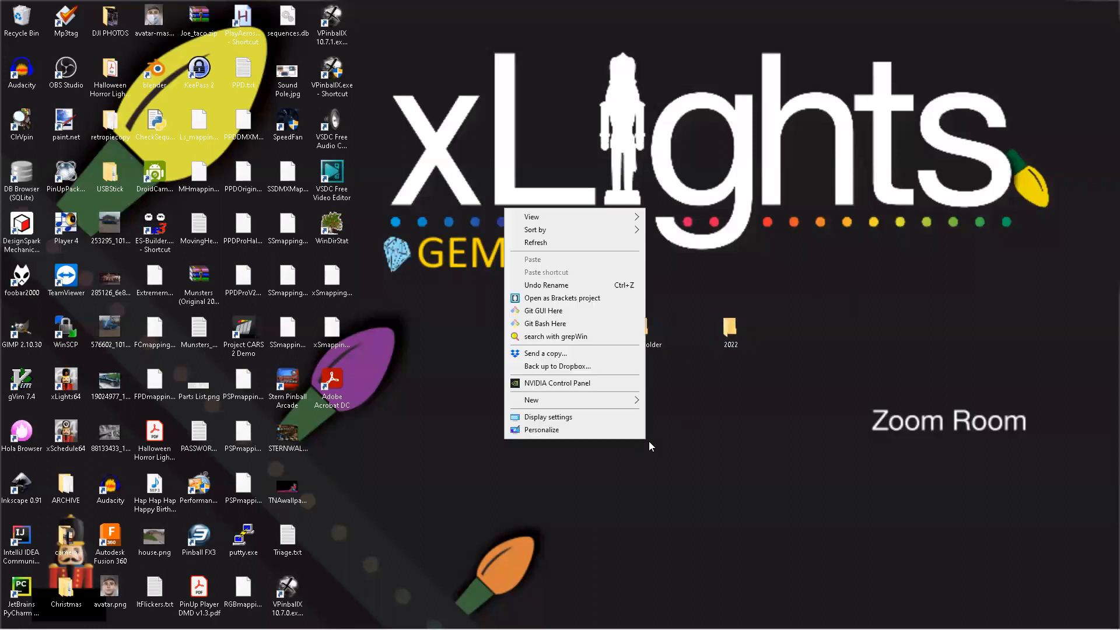
pyautogui.moveTo(562, 403)
pyautogui.click(671, 401)
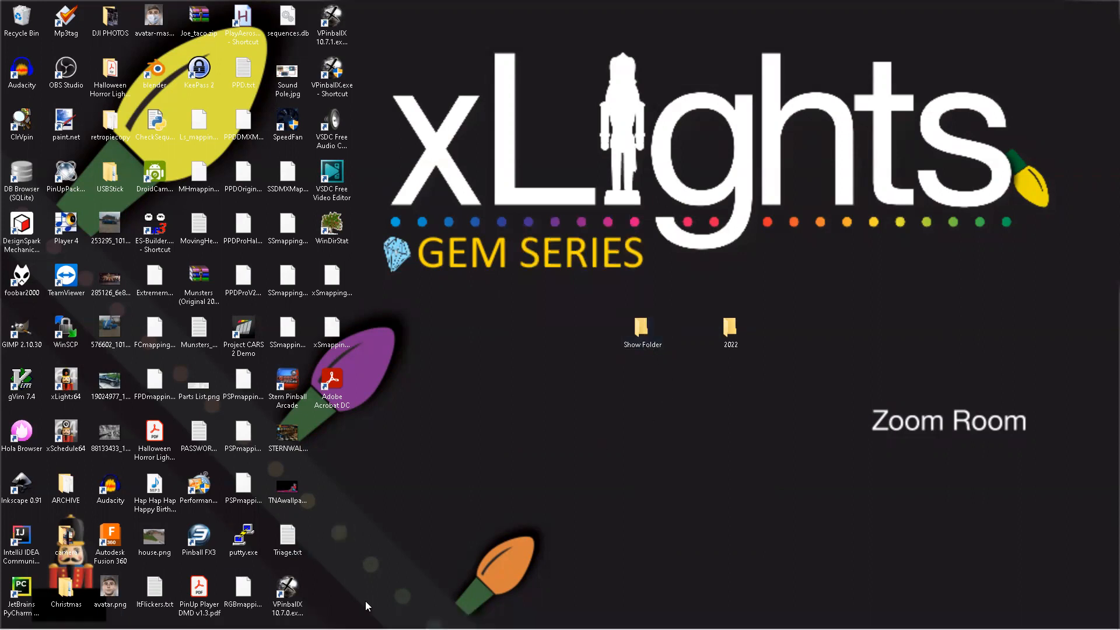
pyautogui.hotkey('alt', 'Tab')
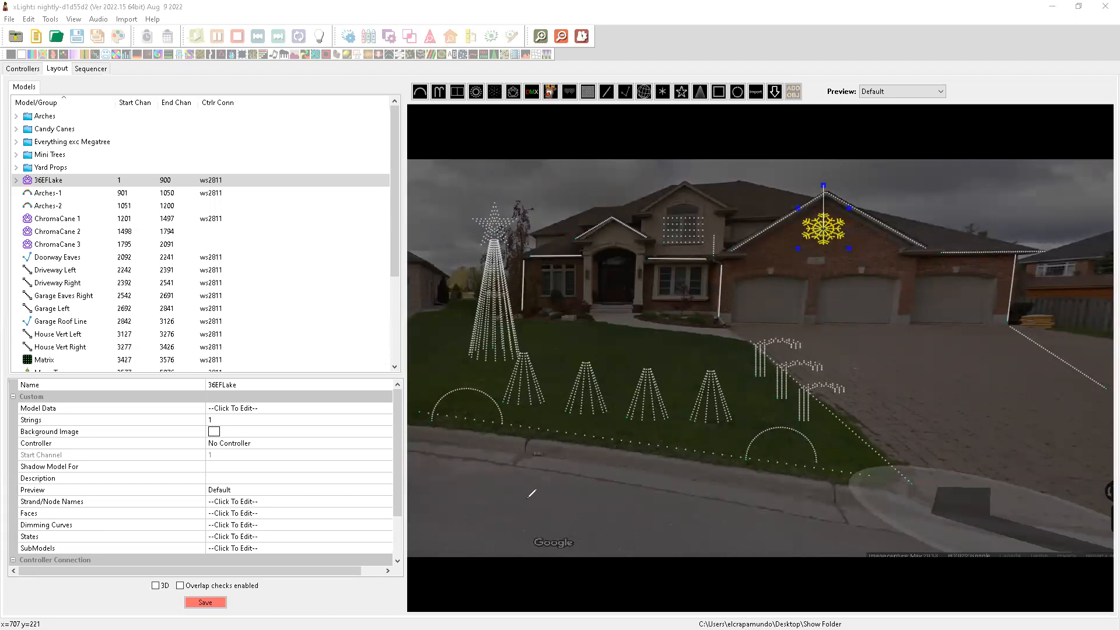
pyautogui.moveTo(533, 491); pyautogui.dragTo(510, 523)
pyautogui.moveTo(553, 491)
pyautogui.mouseDown()
pyautogui.moveTo(544, 521)
pyautogui.moveTo(538, 508)
pyautogui.moveTo(617, 529)
pyautogui.mouseUp()
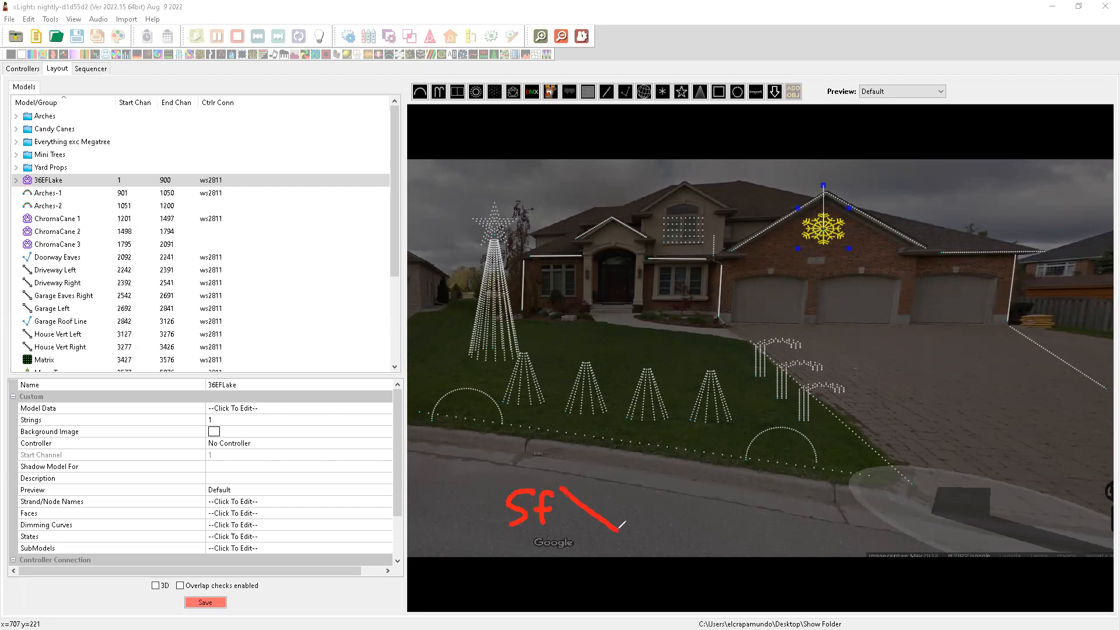
pyautogui.moveTo(661, 491)
pyautogui.mouseDown()
pyautogui.moveTo(639, 518)
pyautogui.moveTo(683, 508)
pyautogui.moveTo(681, 494)
pyautogui.moveTo(680, 525)
pyautogui.mouseUp()
pyautogui.moveTo(680, 483)
pyautogui.mouseDown()
pyautogui.moveTo(688, 516)
pyautogui.moveTo(723, 511)
pyautogui.mouseUp()
pyautogui.moveTo(608, 541)
pyautogui.mouseDown()
pyautogui.moveTo(644, 572)
pyautogui.moveTo(656, 547)
pyautogui.moveTo(661, 567)
pyautogui.moveTo(680, 544)
pyautogui.moveTo(680, 579)
pyautogui.mouseUp()
pyautogui.moveTo(511, 532); pyautogui.dragTo(546, 530)
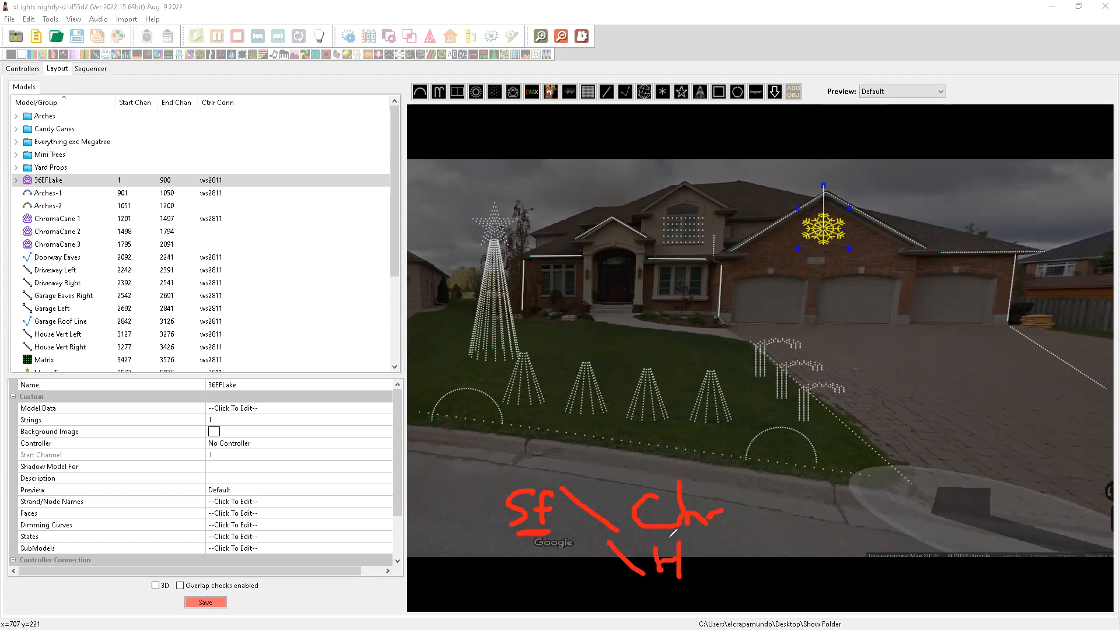
pyautogui.moveTo(853, 425); pyautogui.dragTo(823, 450)
pyautogui.moveTo(870, 422)
pyautogui.mouseDown()
pyautogui.moveTo(855, 450)
pyautogui.moveTo(872, 438)
pyautogui.moveTo(920, 462)
pyautogui.moveTo(931, 444)
pyautogui.moveTo(984, 447)
pyautogui.moveTo(995, 434)
pyautogui.moveTo(1044, 469)
pyautogui.moveTo(1054, 451)
pyautogui.moveTo(1081, 451)
pyautogui.moveTo(1058, 505)
pyautogui.moveTo(1073, 493)
pyautogui.moveTo(1074, 507)
pyautogui.moveTo(1097, 509)
pyautogui.mouseUp()
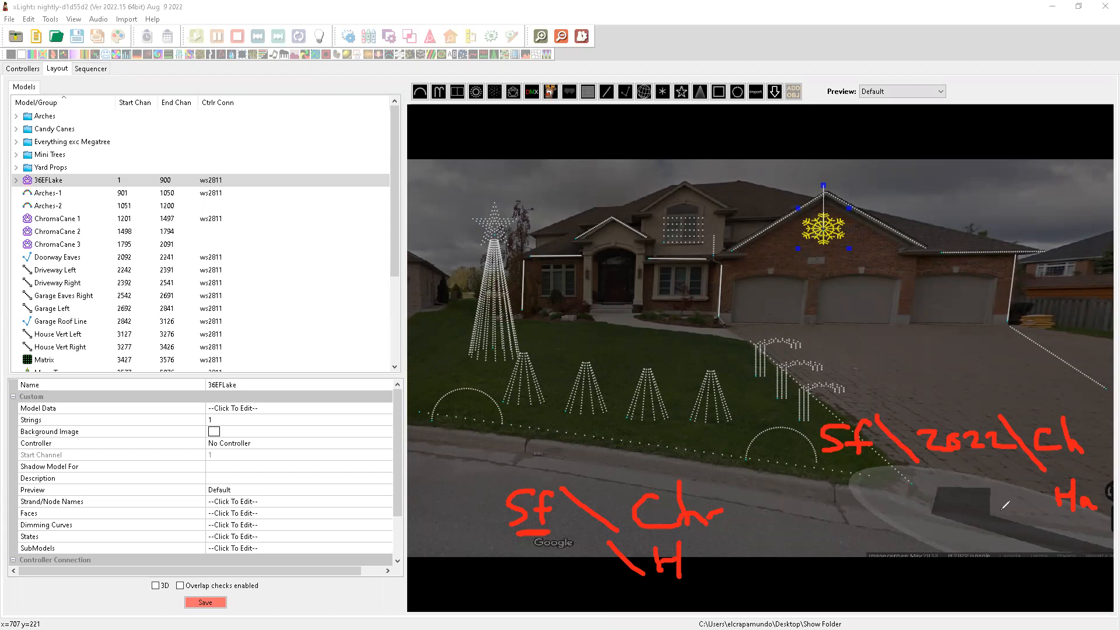
pyautogui.moveTo(853, 523)
pyautogui.mouseDown()
pyautogui.moveTo(868, 541)
pyautogui.moveTo(895, 519)
pyautogui.mouseUp()
pyautogui.moveTo(946, 539); pyautogui.dragTo(1000, 536)
pyautogui.moveTo(863, 569)
pyautogui.mouseDown()
pyautogui.moveTo(894, 583)
pyautogui.moveTo(911, 576)
pyautogui.moveTo(899, 573)
pyautogui.moveTo(932, 573)
pyautogui.moveTo(918, 584)
pyautogui.moveTo(920, 571)
pyautogui.moveTo(919, 584)
pyautogui.moveTo(948, 590)
pyautogui.moveTo(963, 573)
pyautogui.moveTo(952, 574)
pyautogui.mouseUp()
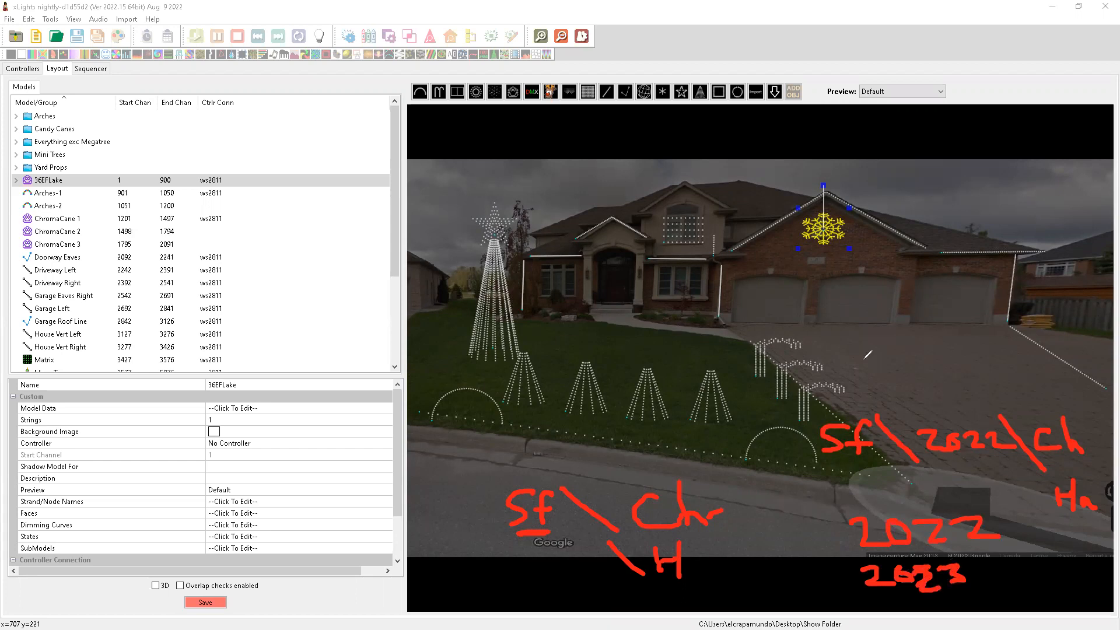
pyautogui.moveTo(876, 330); pyautogui.dragTo(865, 411)
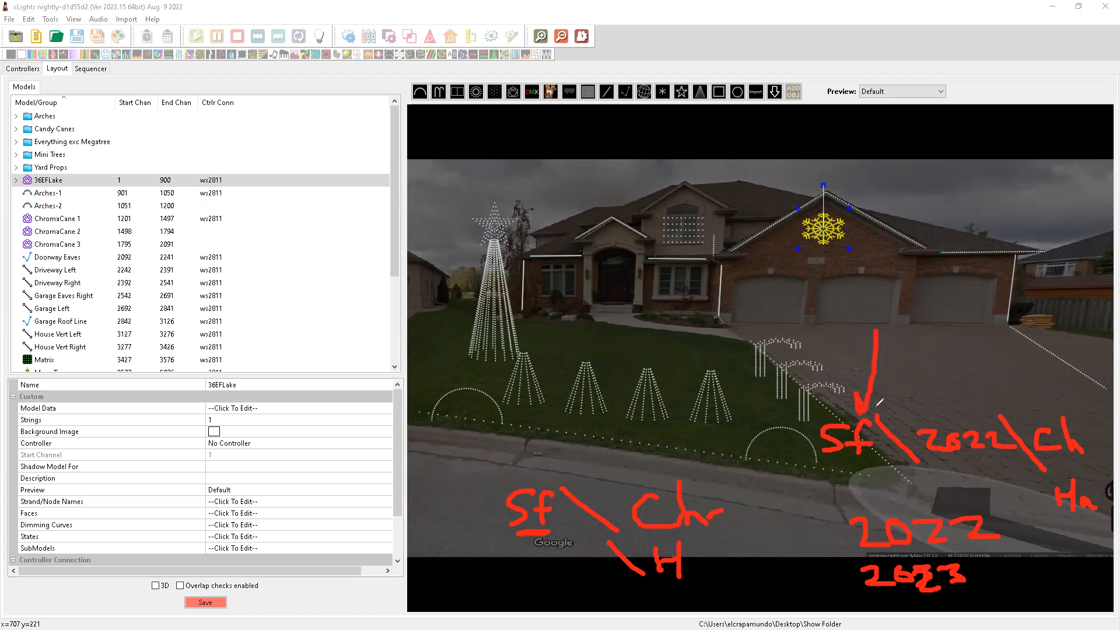
pyautogui.moveTo(945, 318)
pyautogui.mouseDown()
pyautogui.moveTo(1056, 419)
pyautogui.moveTo(1014, 414)
pyautogui.moveTo(1038, 394)
pyautogui.moveTo(1014, 414)
pyautogui.moveTo(1045, 419)
pyautogui.mouseUp()
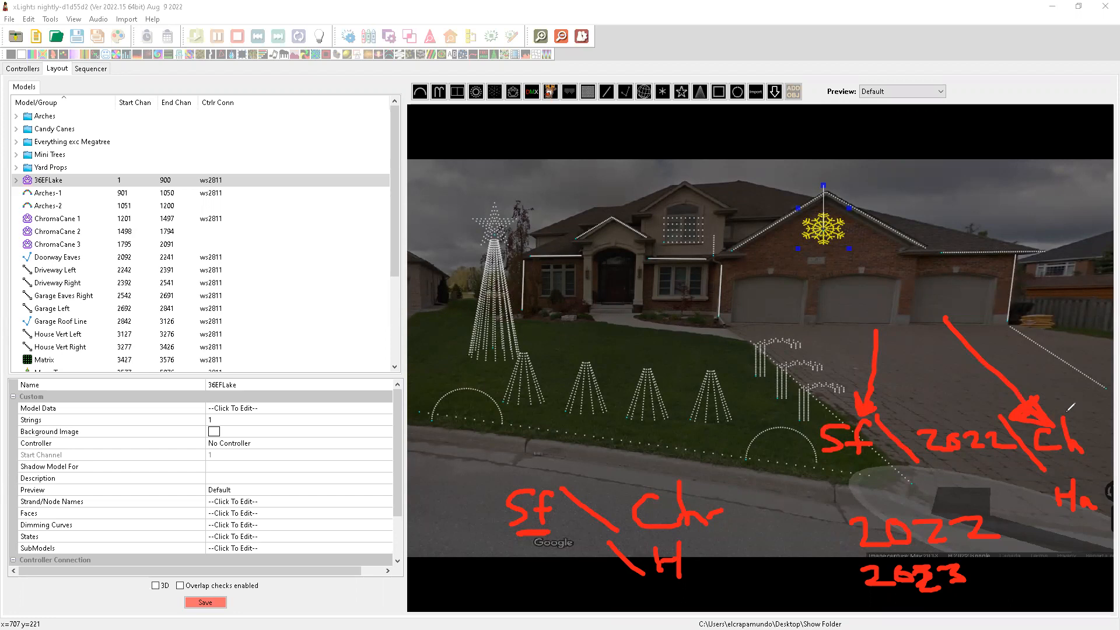
pyautogui.moveTo(960, 467); pyautogui.dragTo(977, 465)
pyautogui.moveTo(850, 469); pyautogui.dragTo(840, 467)
pyautogui.moveTo(627, 262)
pyautogui.mouseDown()
pyautogui.moveTo(690, 301)
pyautogui.moveTo(631, 311)
pyautogui.mouseUp()
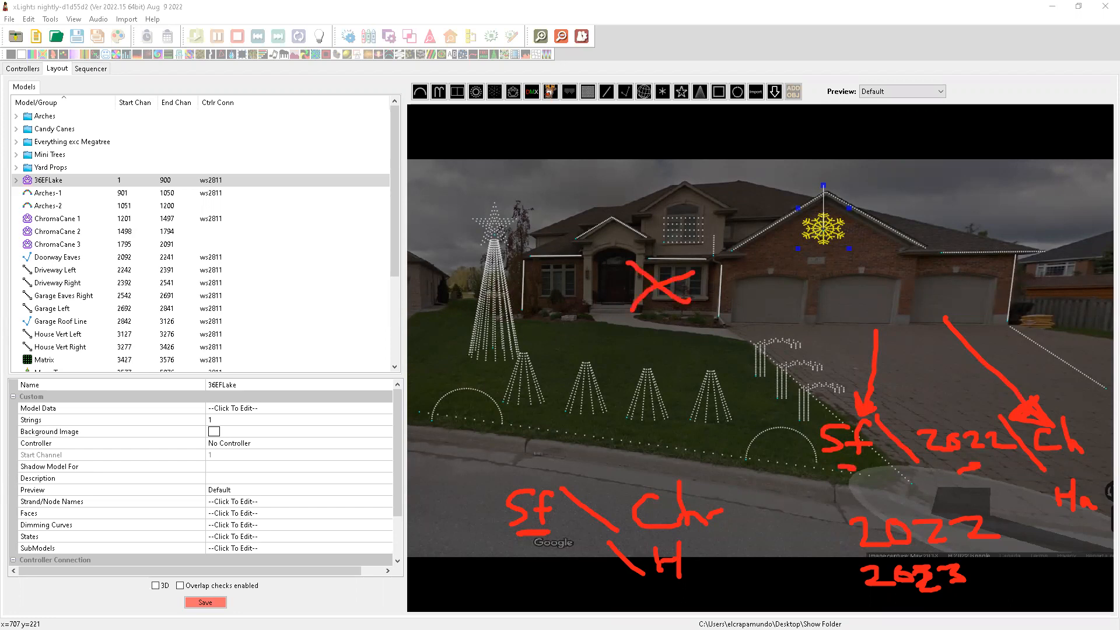
pyautogui.press('e')
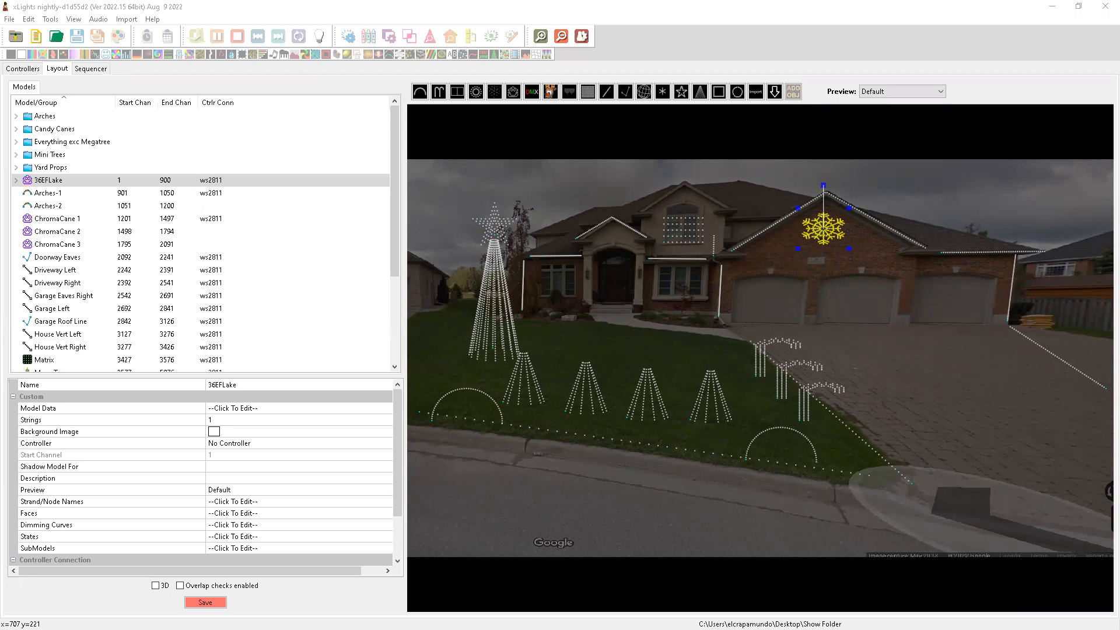
# Align the four mini trees on the lawn by their bottom edges, using MiniTree-1 as the reference.
pyautogui.click(536, 386)
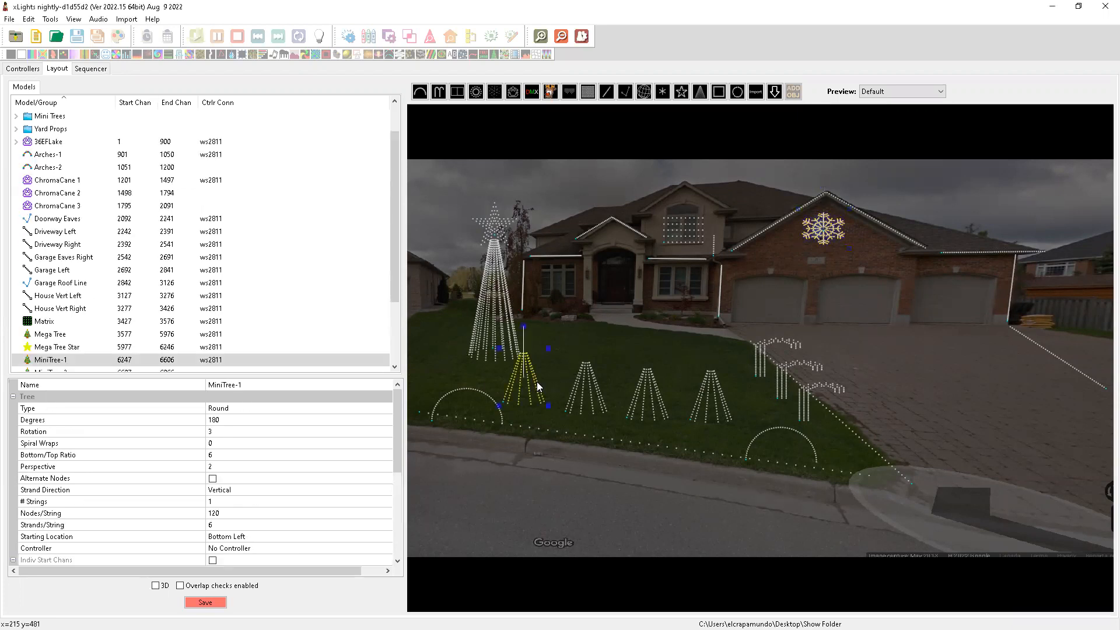
pyautogui.keyDown('ctrl'); pyautogui.click(616, 395); pyautogui.keyUp('ctrl')
pyautogui.keyDown('ctrl'); pyautogui.click(659, 396); pyautogui.keyUp('ctrl')
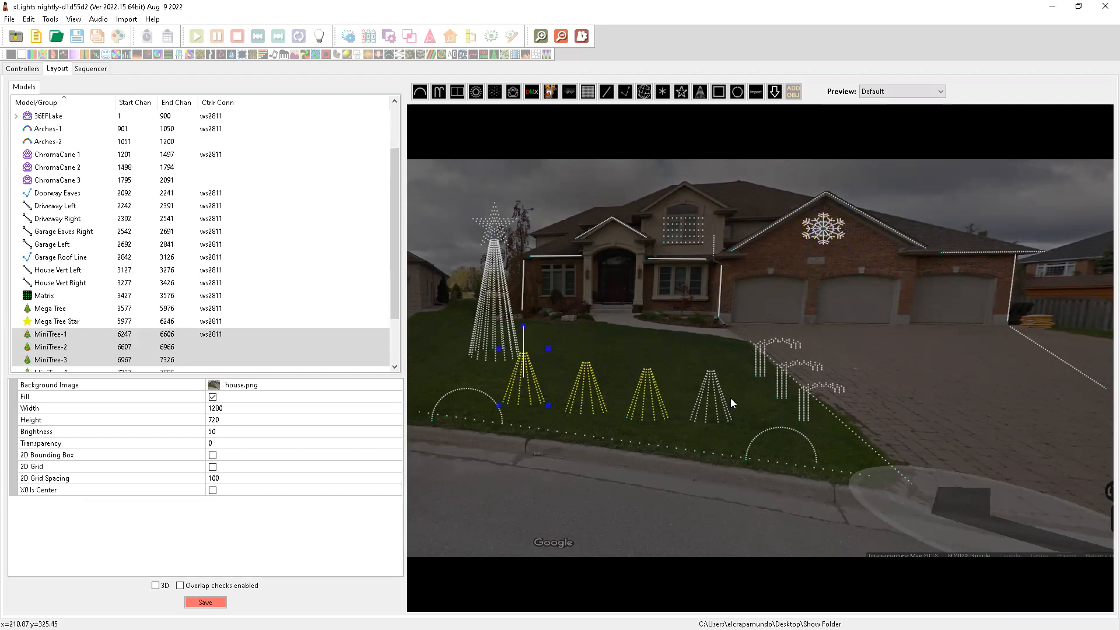
pyautogui.keyDown('ctrl'); pyautogui.click(704, 402); pyautogui.keyUp('ctrl')
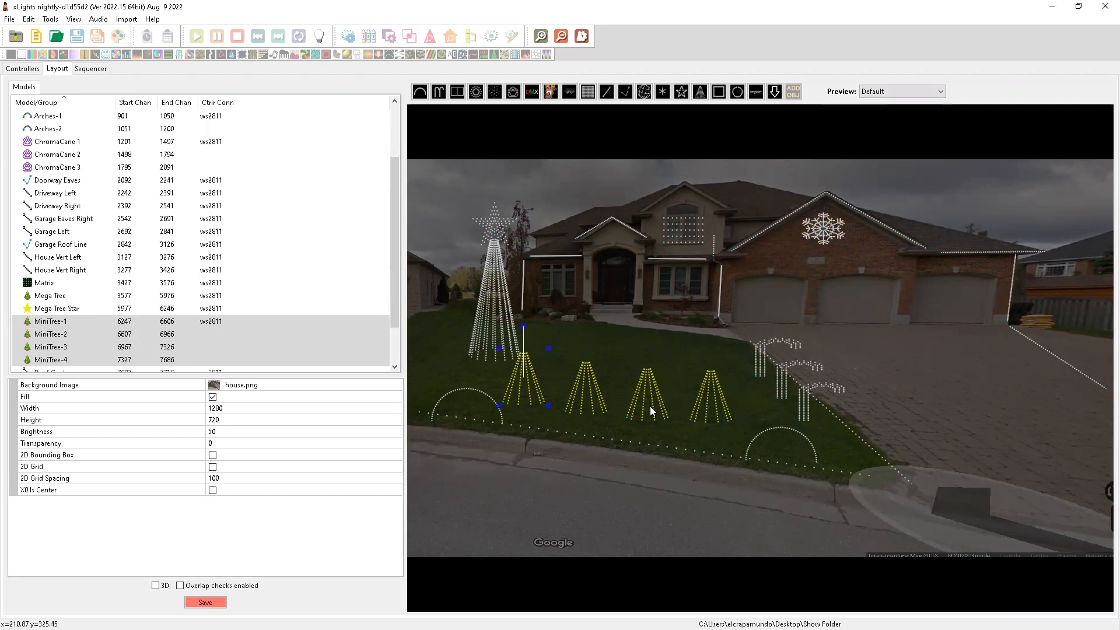
pyautogui.rightClick(581, 390)
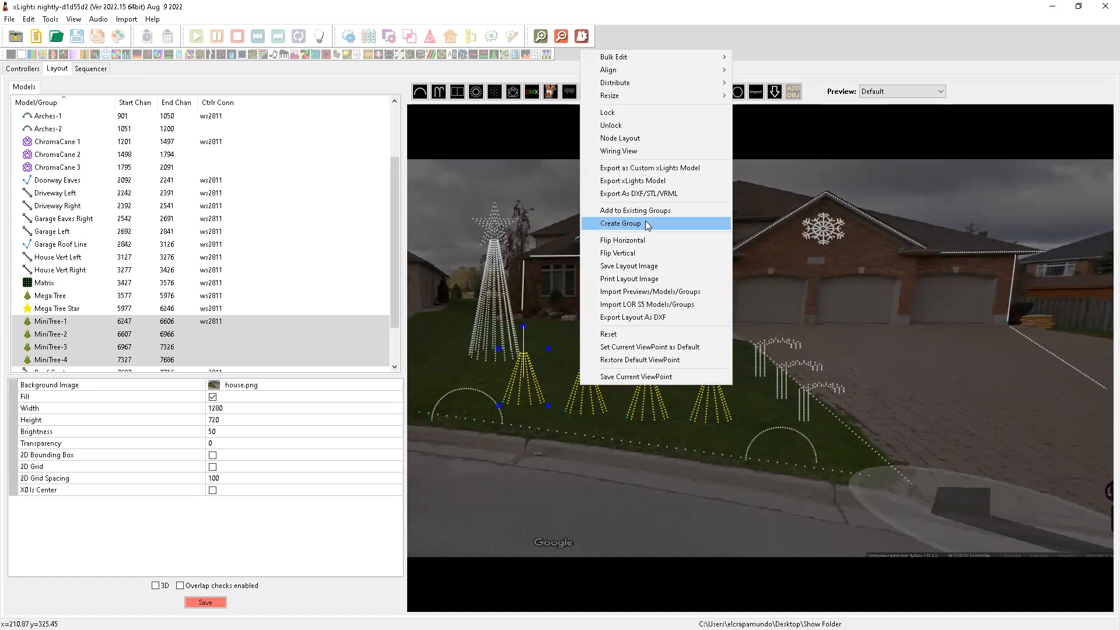
pyautogui.moveTo(663, 72)
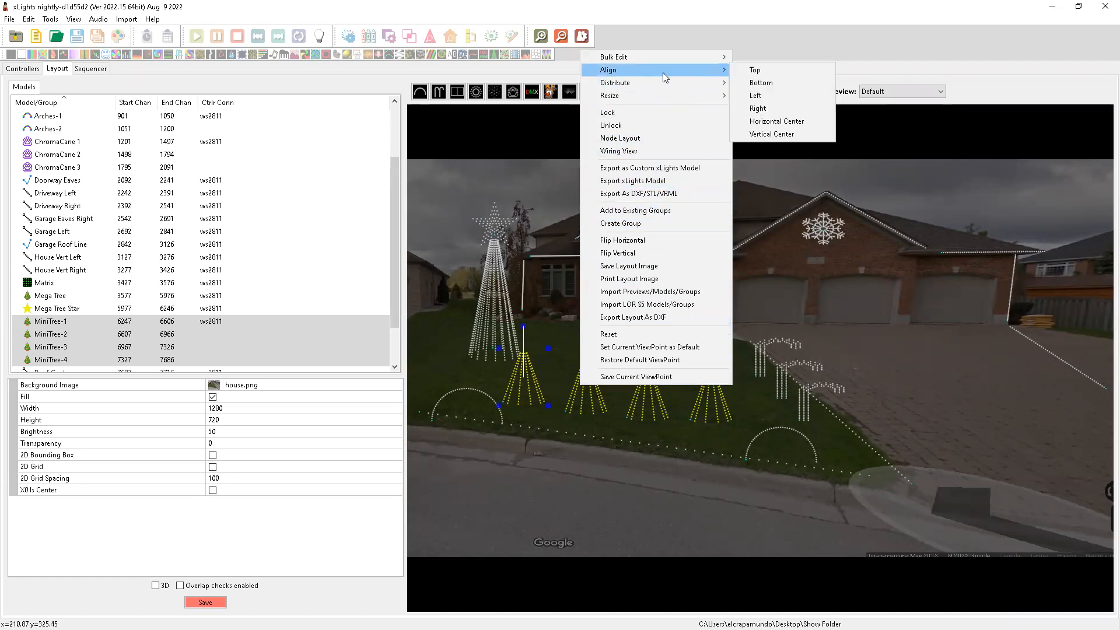
pyautogui.click(765, 83)
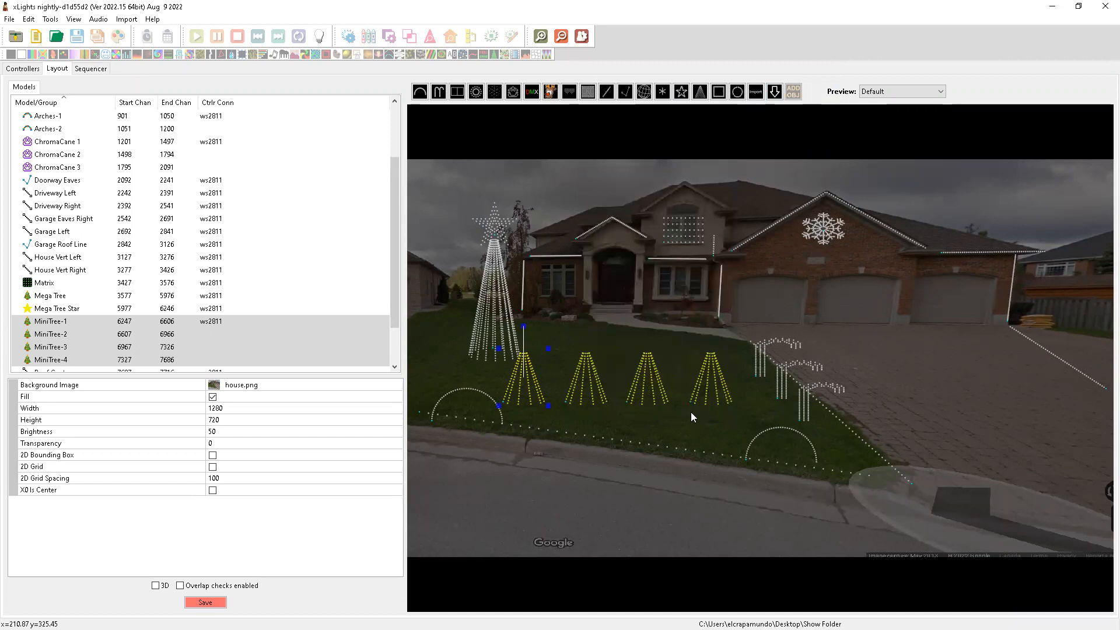
# Distribute the three ChromaCane models vertically and align their left edges, using ChromaCane 1 as the reference.
pyautogui.click(763, 357)
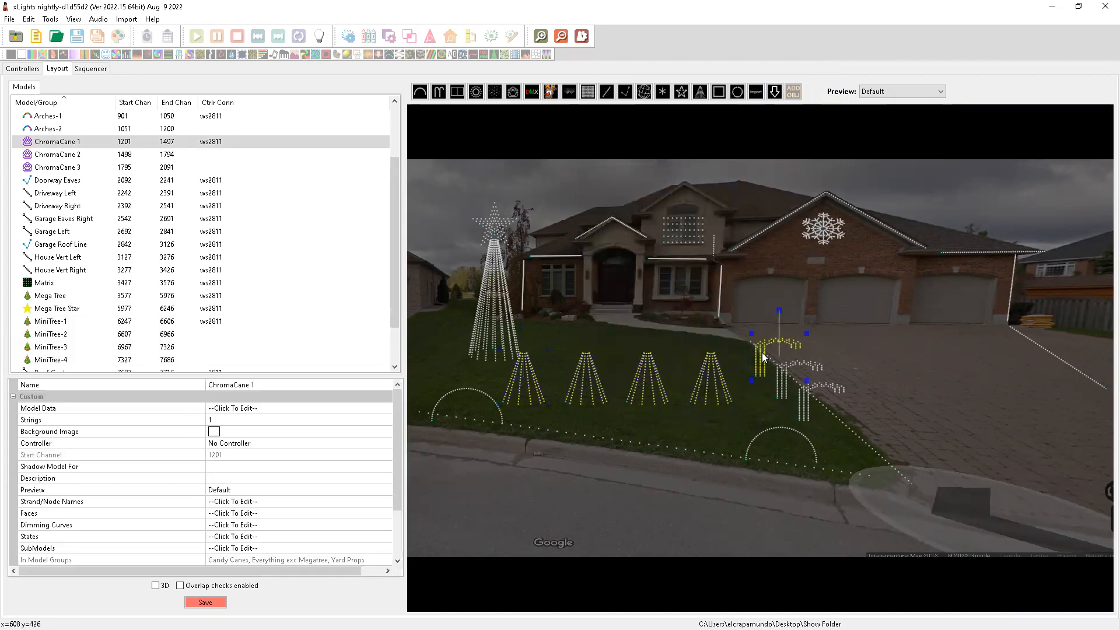
pyautogui.keyDown('ctrl'); pyautogui.click(786, 381); pyautogui.keyUp('ctrl')
pyautogui.keyDown('ctrl'); pyautogui.click(807, 407); pyautogui.keyUp('ctrl')
pyautogui.rightClick(806, 405)
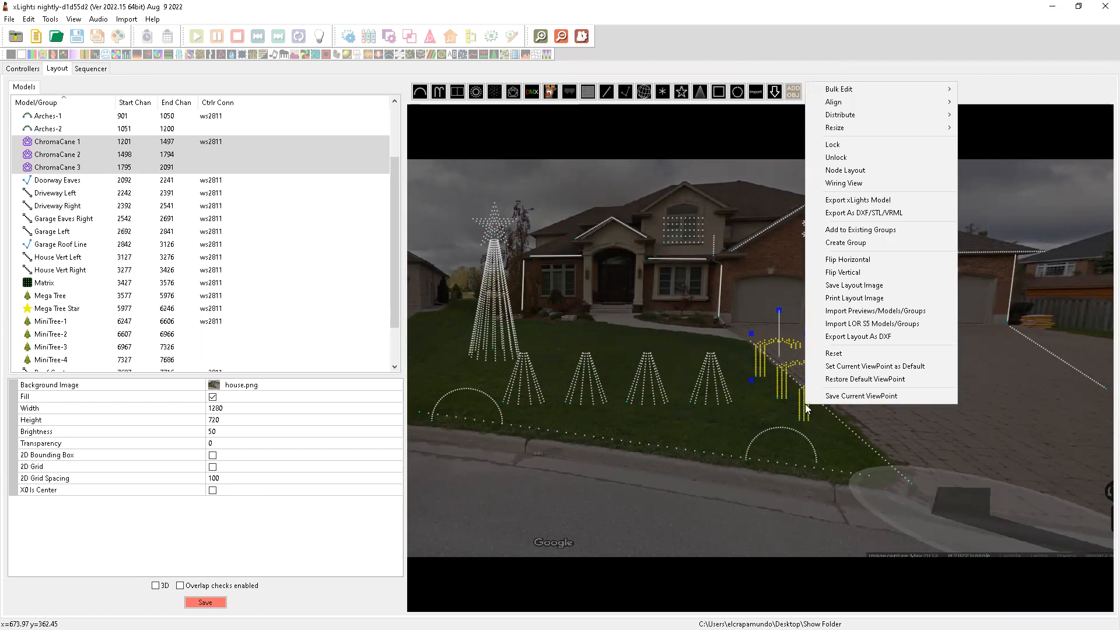
pyautogui.moveTo(870, 115)
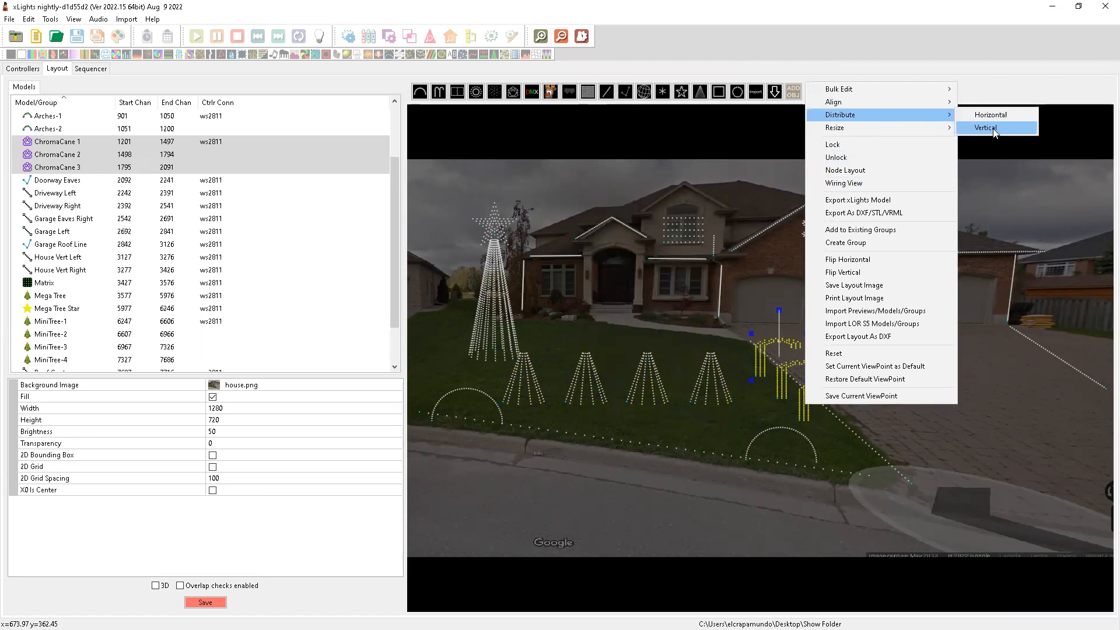
pyautogui.click(994, 128)
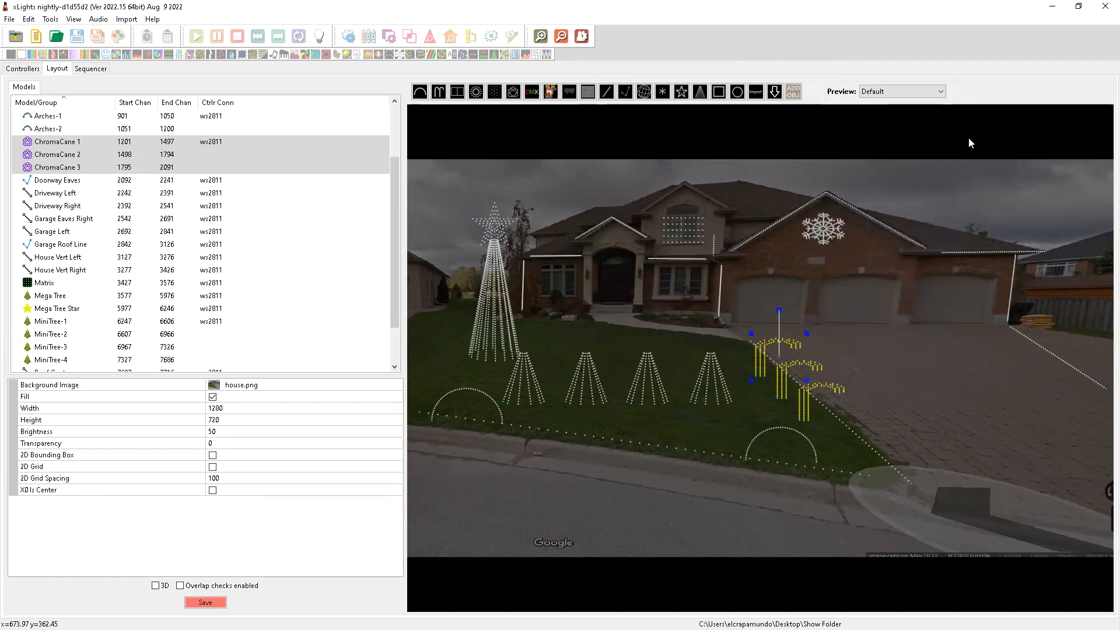
pyautogui.rightClick(804, 398)
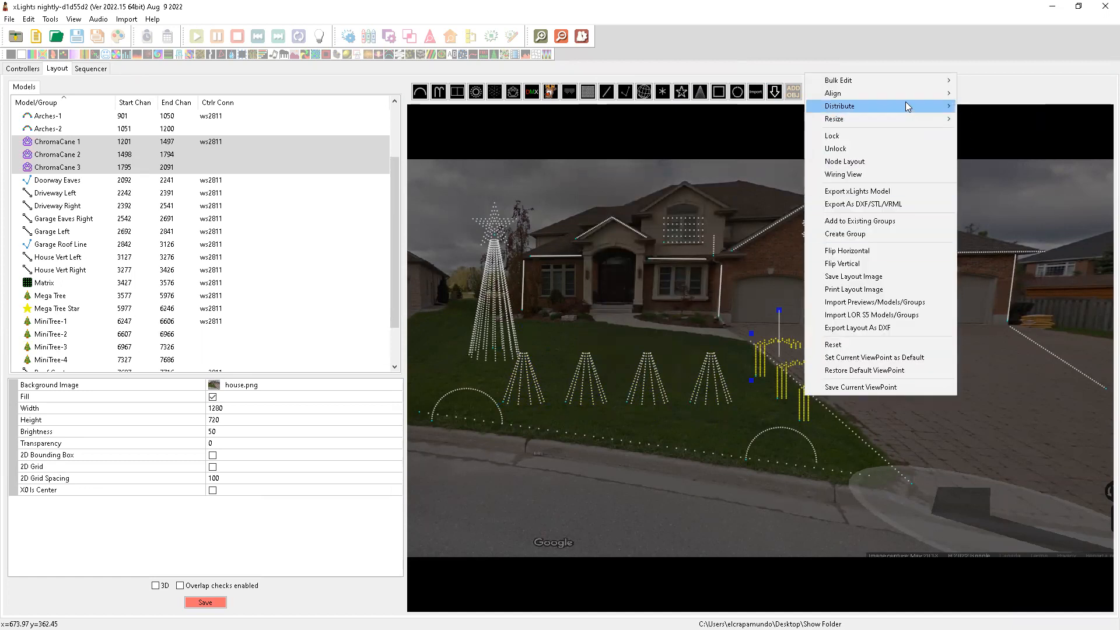
pyautogui.moveTo(909, 94)
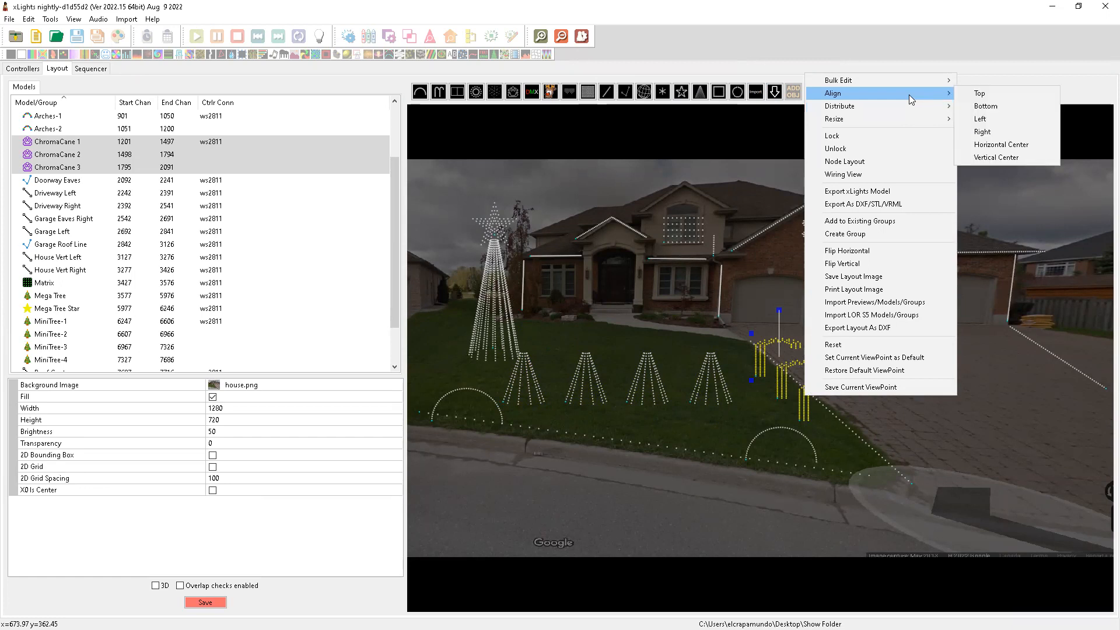
pyautogui.click(983, 119)
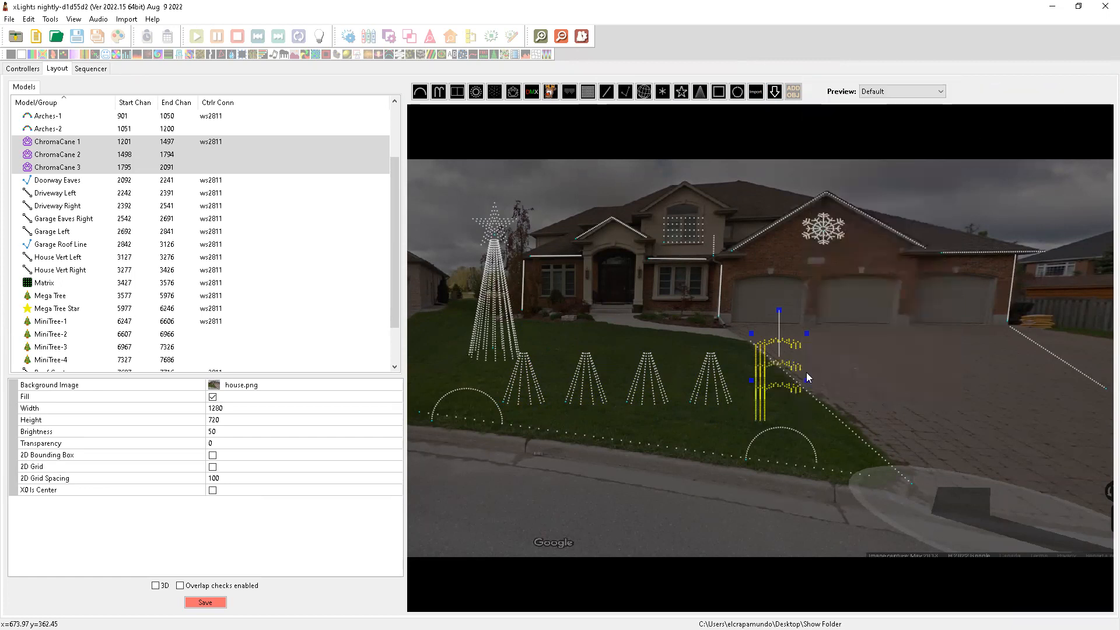
# Move ChromaCane 3 and ChromaCane 2 outward so the three canes step diagonally along the driveway edge.
pyautogui.moveTo(768, 414); pyautogui.dragTo(832, 432)
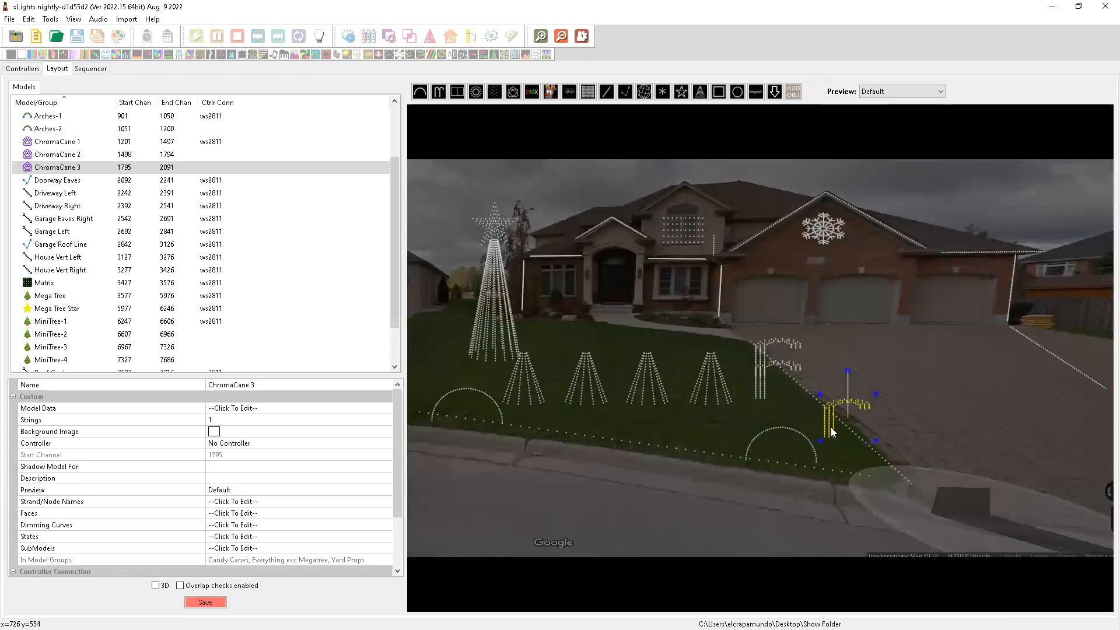
pyautogui.moveTo(766, 386); pyautogui.dragTo(795, 390)
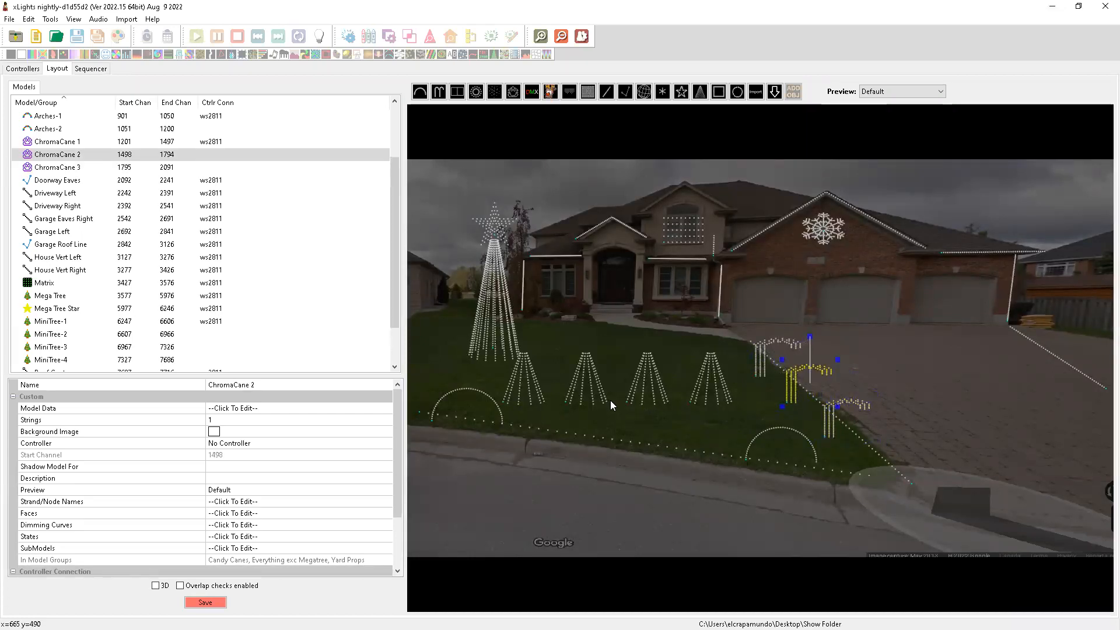
# Move the Arches-1 model along the front edge of the lawn to just below the second mini tree.
pyautogui.click(500, 415)
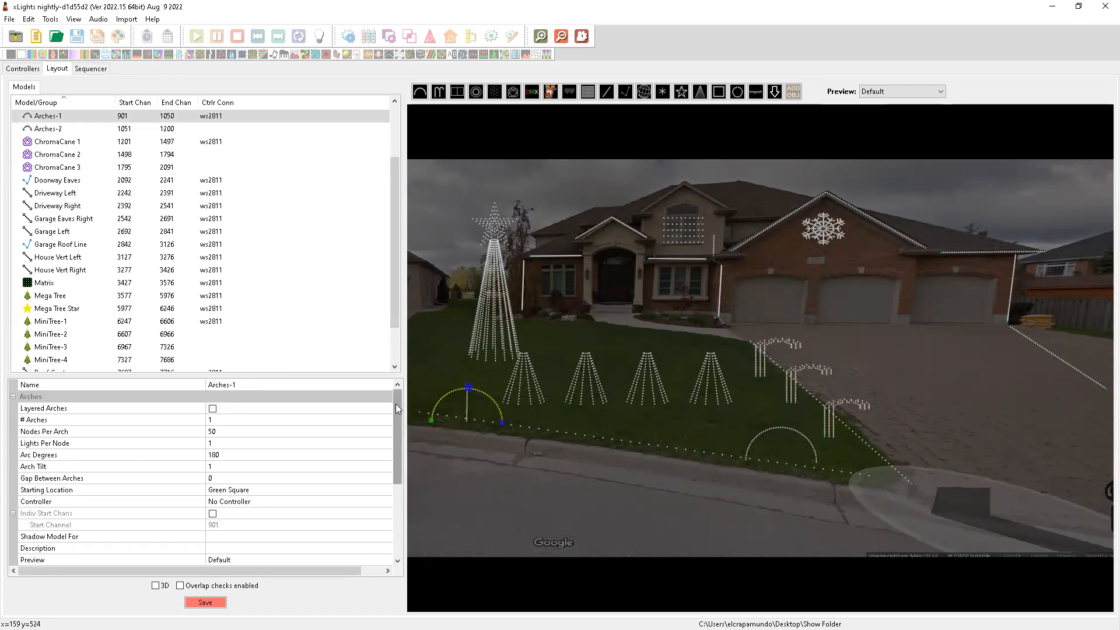
pyautogui.moveTo(395, 404); pyautogui.dragTo(399, 493)
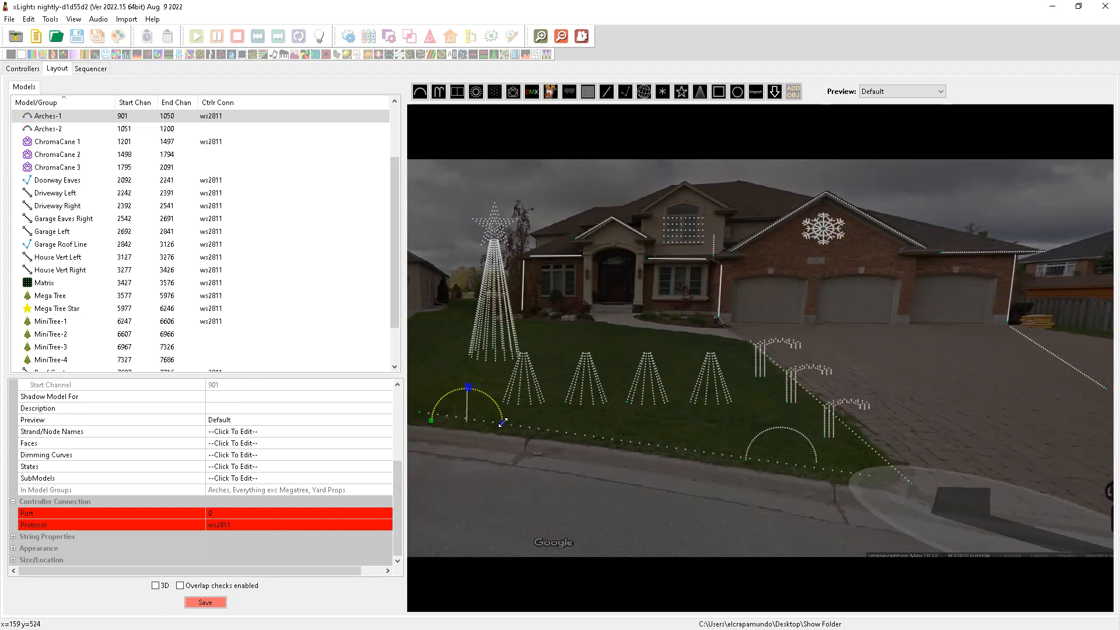
pyautogui.moveTo(503, 422); pyautogui.dragTo(599, 421)
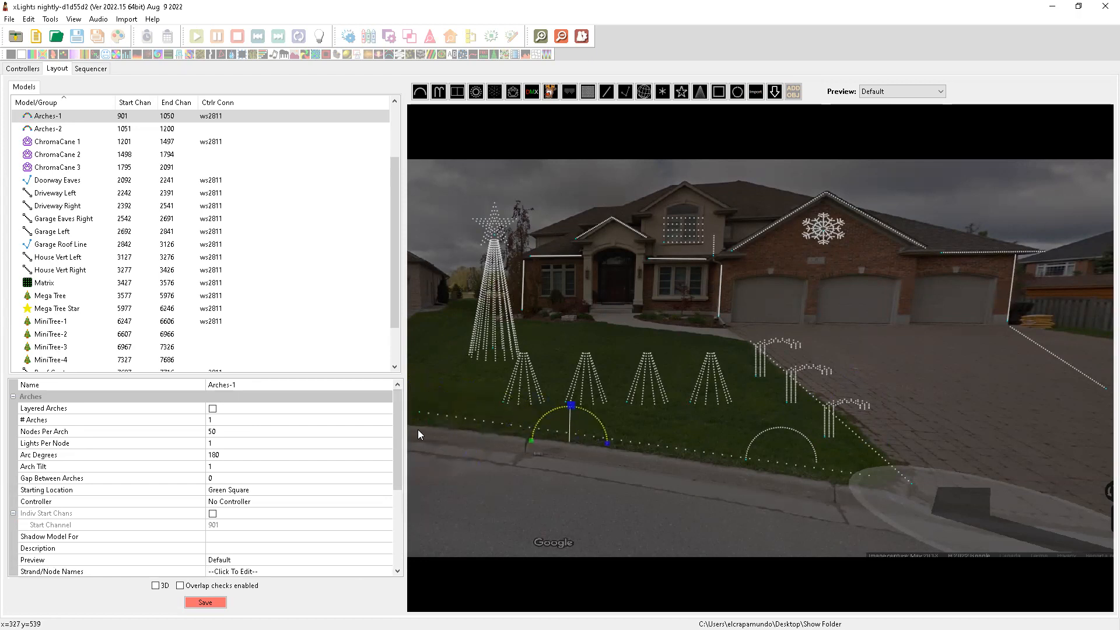
# Expand the size and location properties of Arches-1 and place its end point at about X2 347, Y2 211.
pyautogui.moveTo(398, 433); pyautogui.dragTo(375, 537)
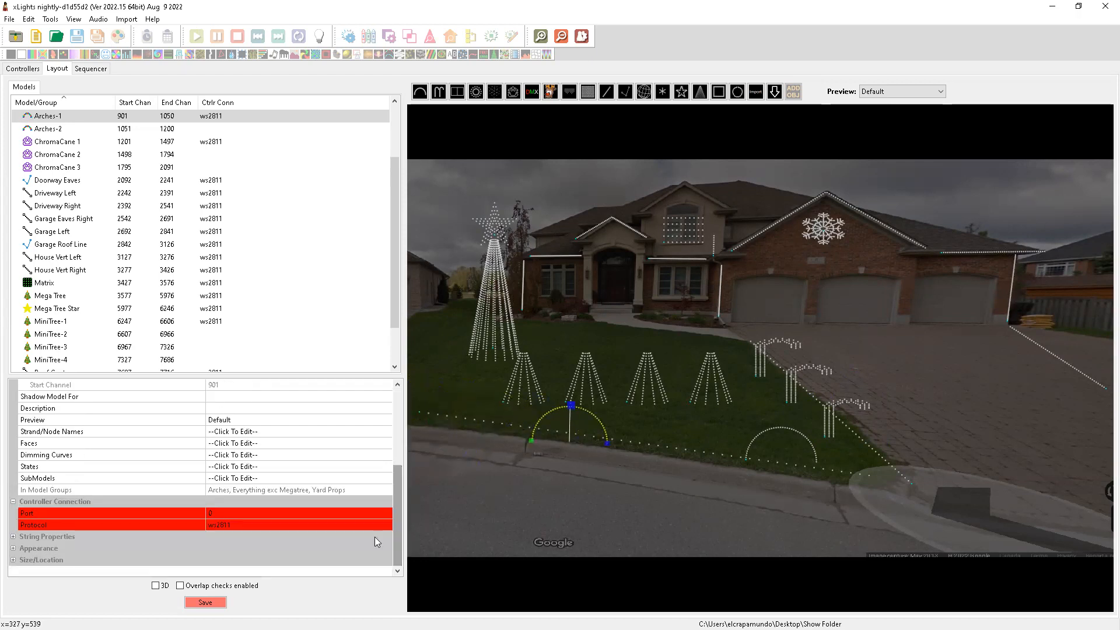
pyautogui.click(12, 560)
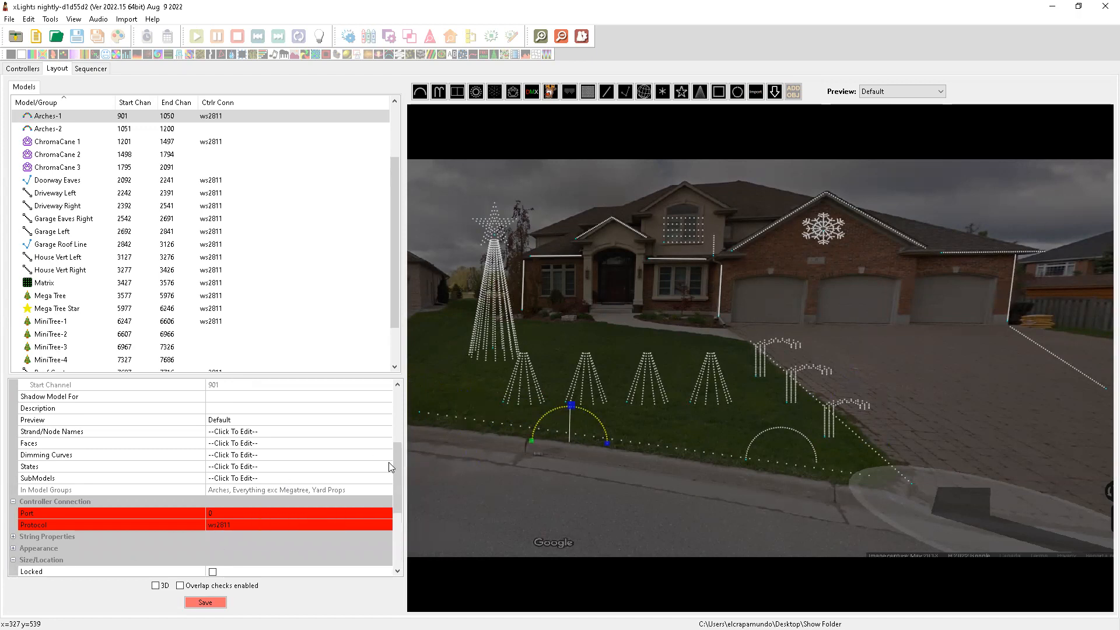
pyautogui.scroll(-3, 392, 490)
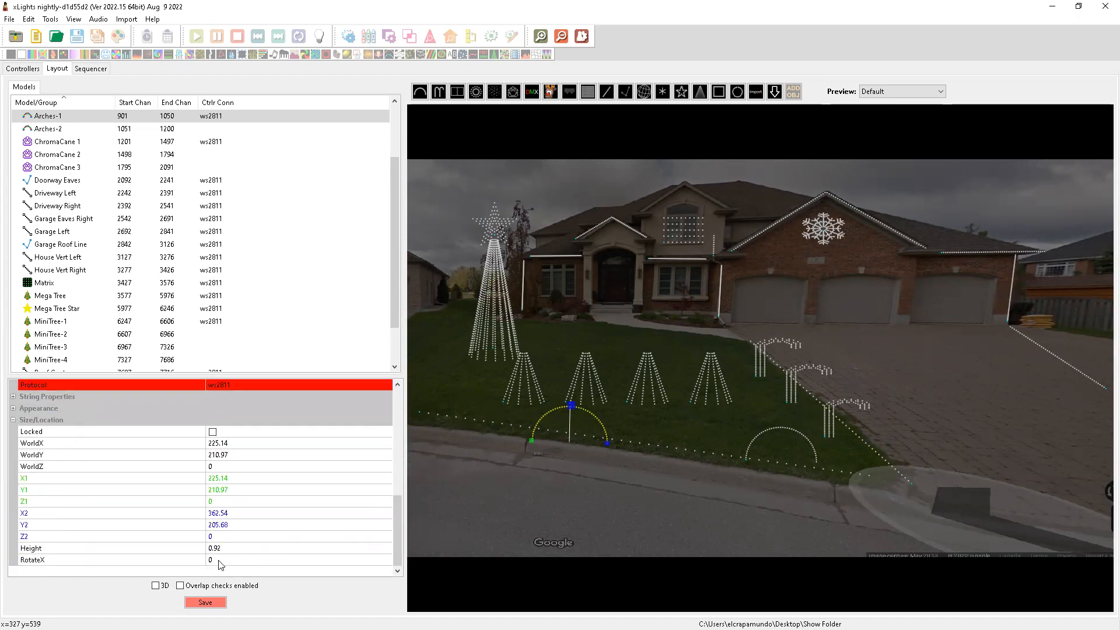
pyautogui.click(219, 560)
pyautogui.moveTo(607, 443); pyautogui.dragTo(481, 436)
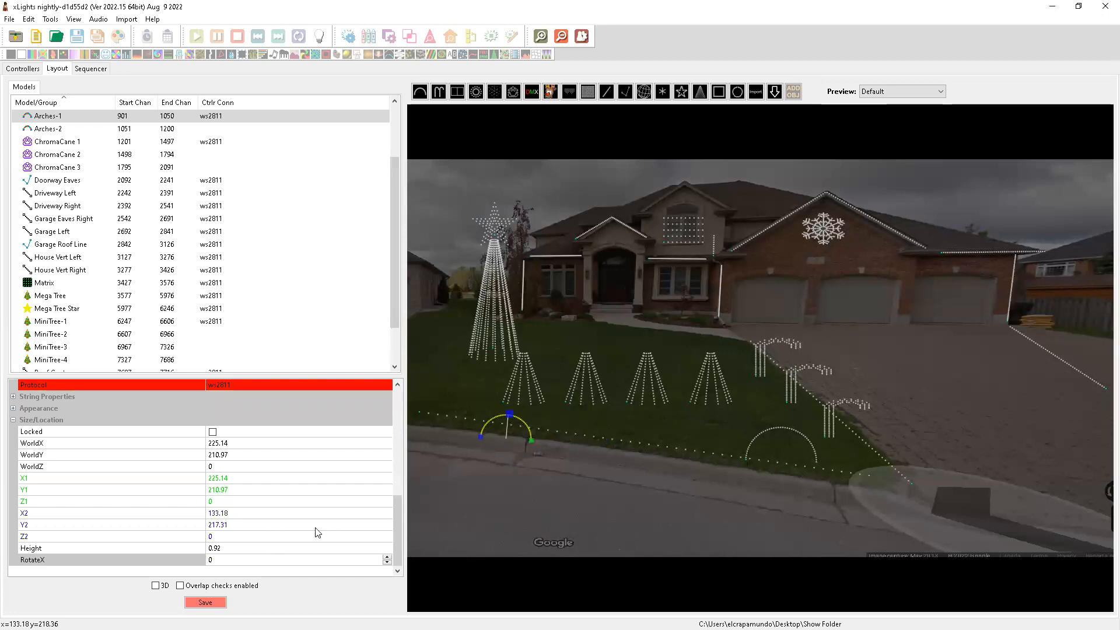
pyautogui.click(286, 536)
pyautogui.moveTo(397, 522); pyautogui.dragTo(398, 531)
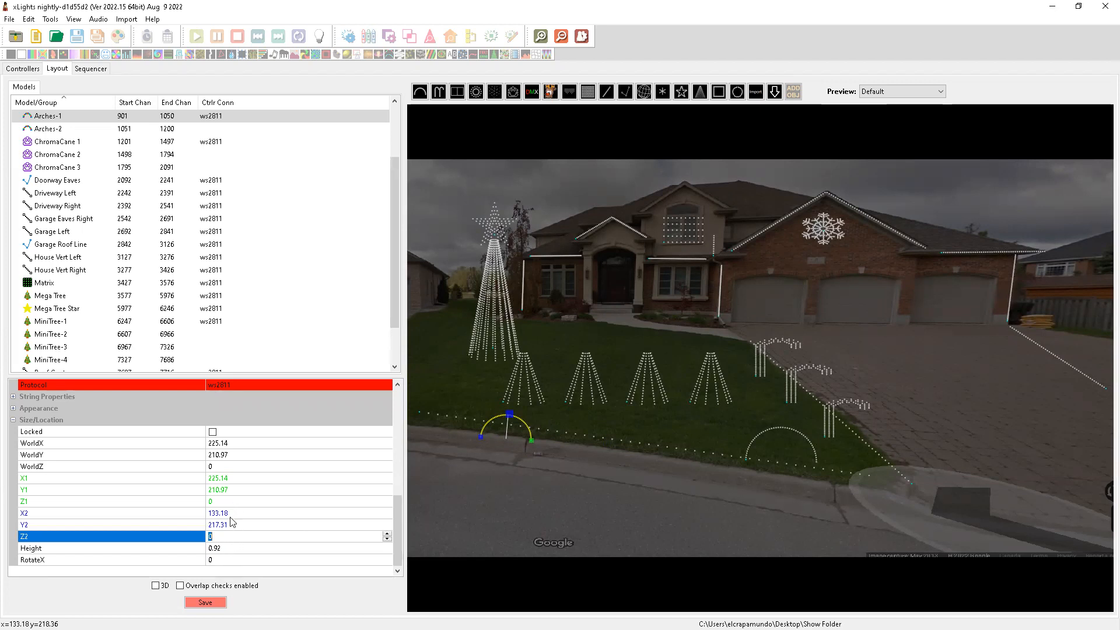
pyautogui.moveTo(486, 438); pyautogui.dragTo(598, 440)
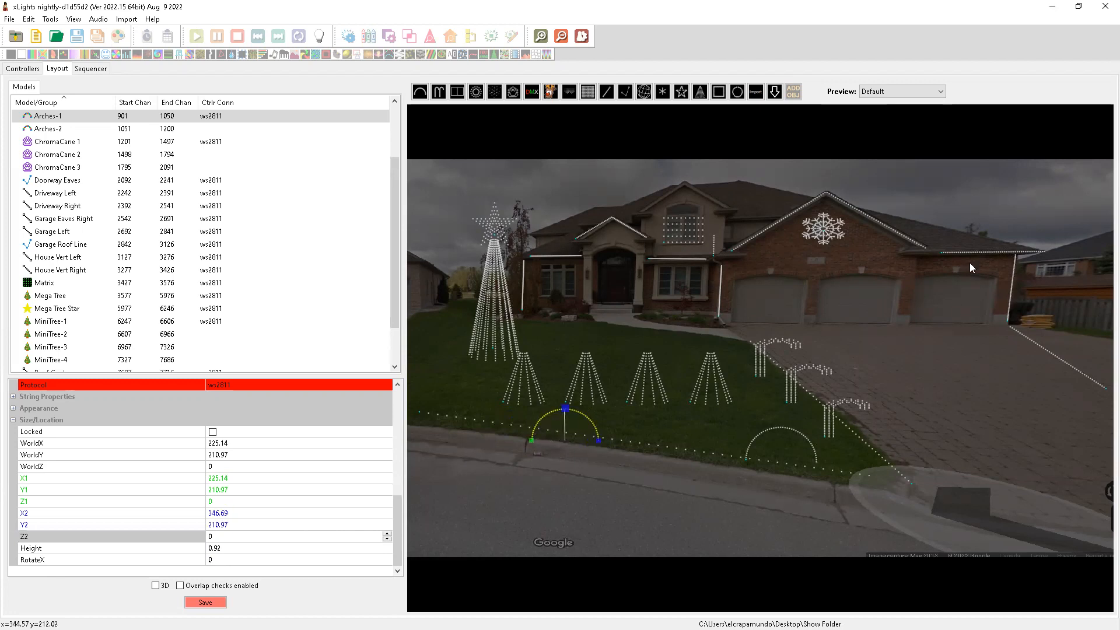
# Shift the Garage Eaves Right line slightly so it starts at the gable roof line's lower end, and show its Single Line properties.
pyautogui.scroll(5, 958, 274)
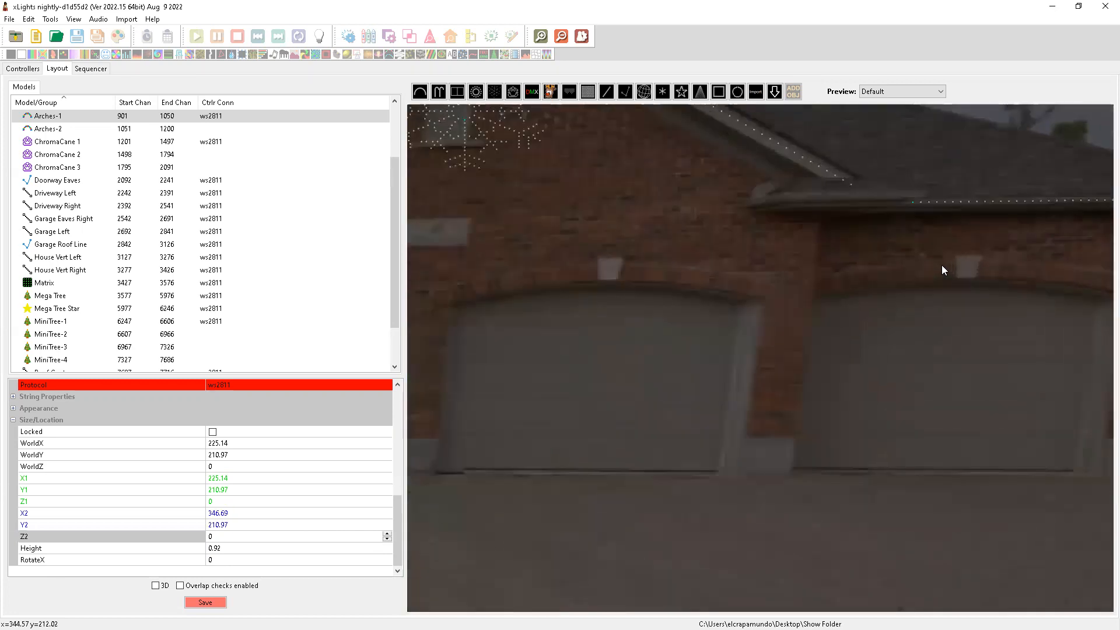
pyautogui.scroll(-2, 941, 265)
pyautogui.scroll(-4, 937, 283)
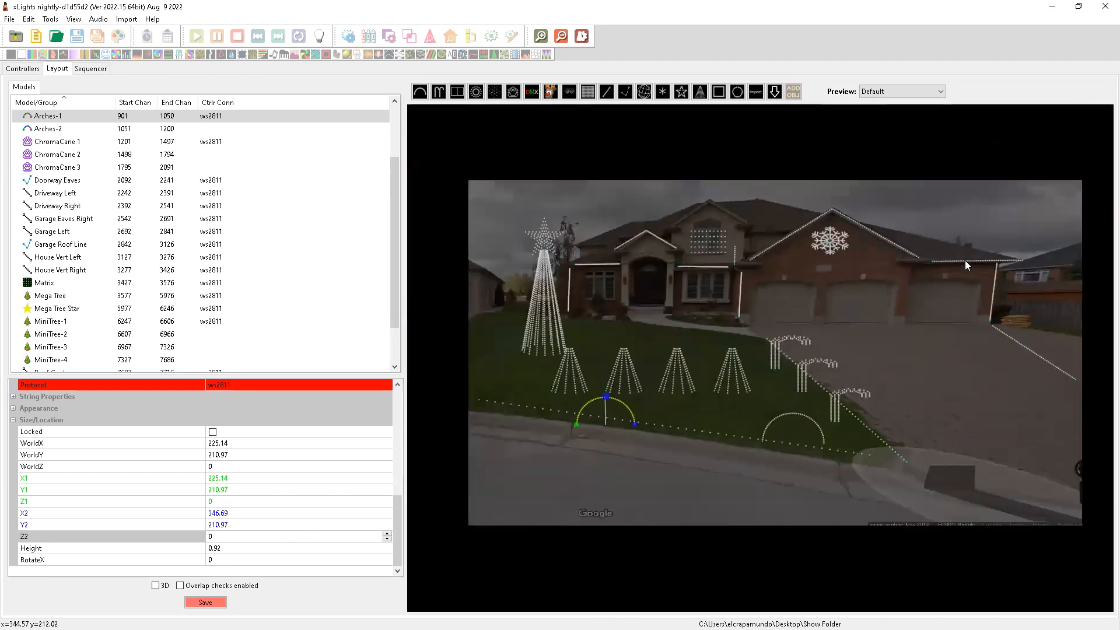
pyautogui.click(955, 259)
pyautogui.moveTo(955, 260); pyautogui.dragTo(957, 259)
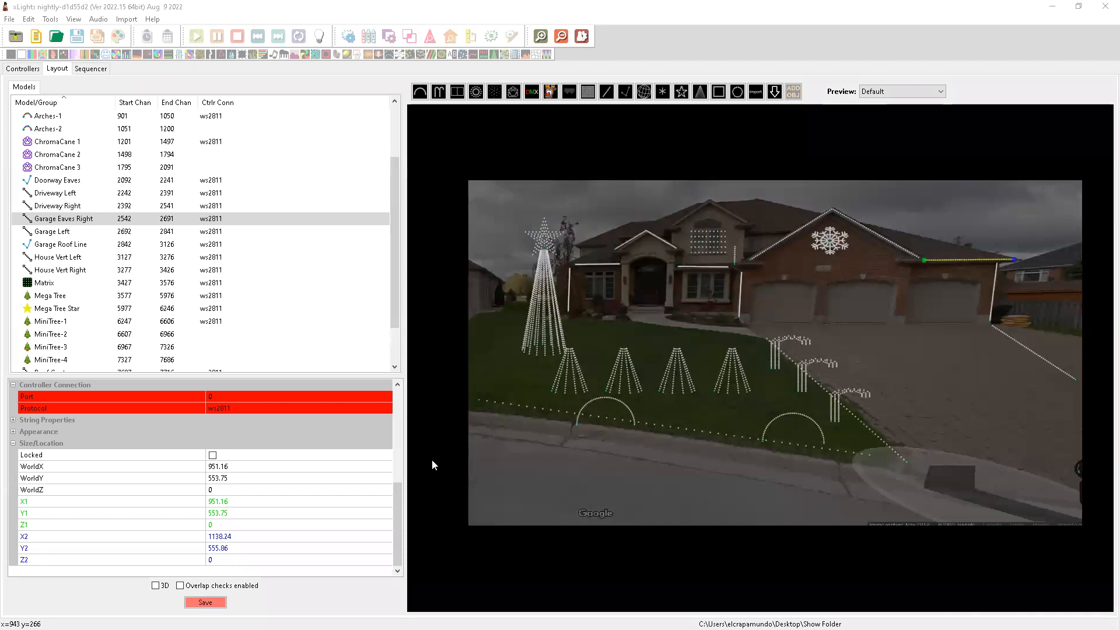
pyautogui.moveTo(399, 493); pyautogui.dragTo(395, 394)
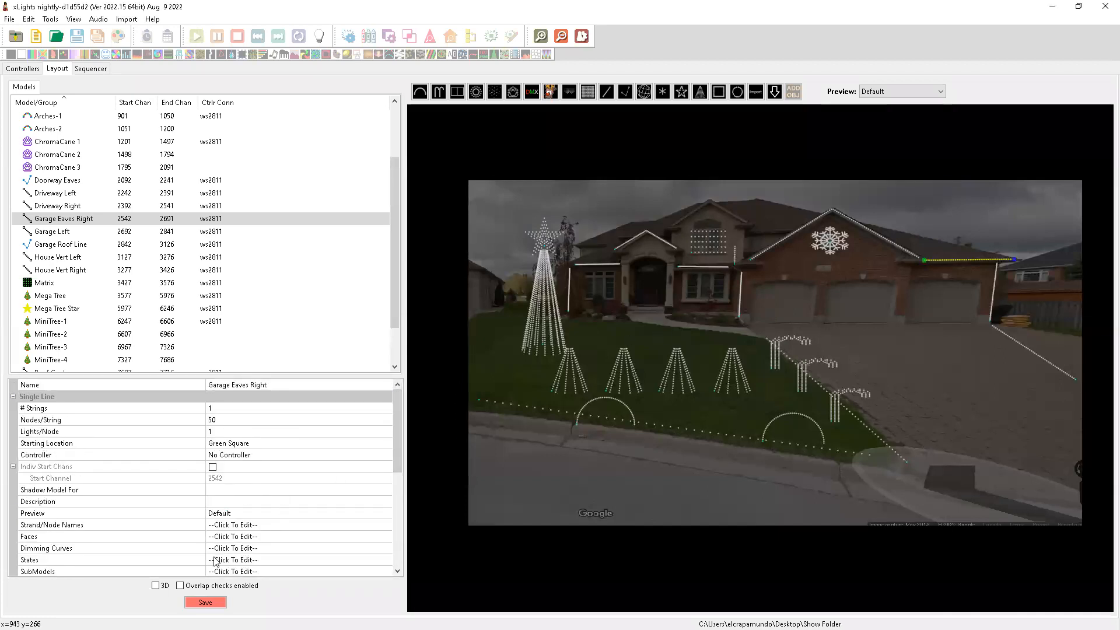
# Save the layout, draw a Window Frame model over the front window beside the doorway under Roof Eaves Left, and select its starting location property.
pyautogui.click(206, 602)
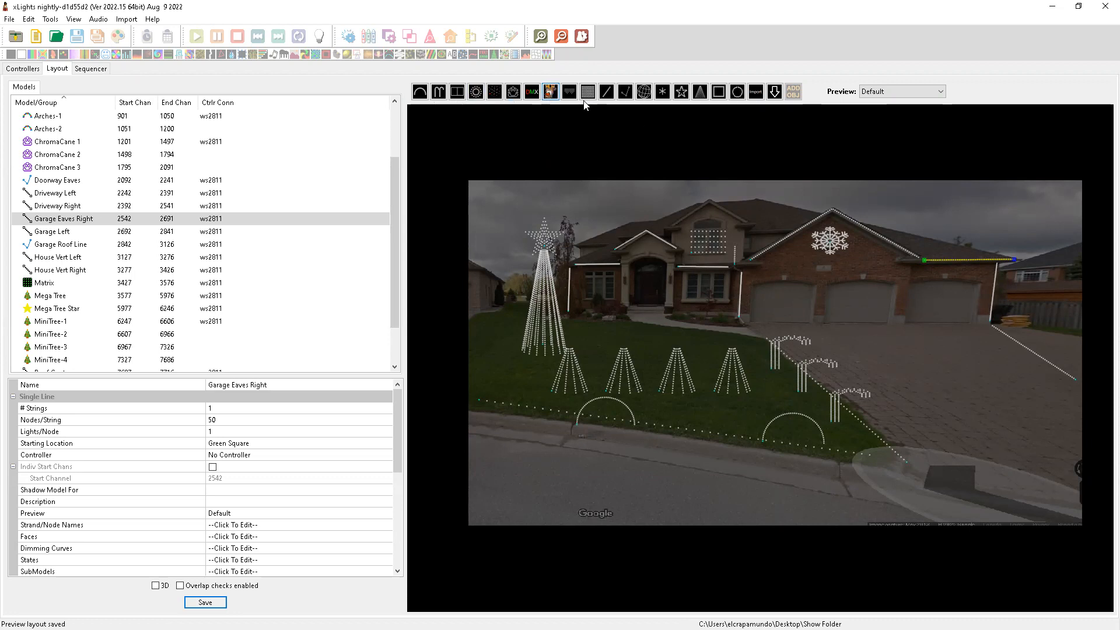
pyautogui.click(719, 92)
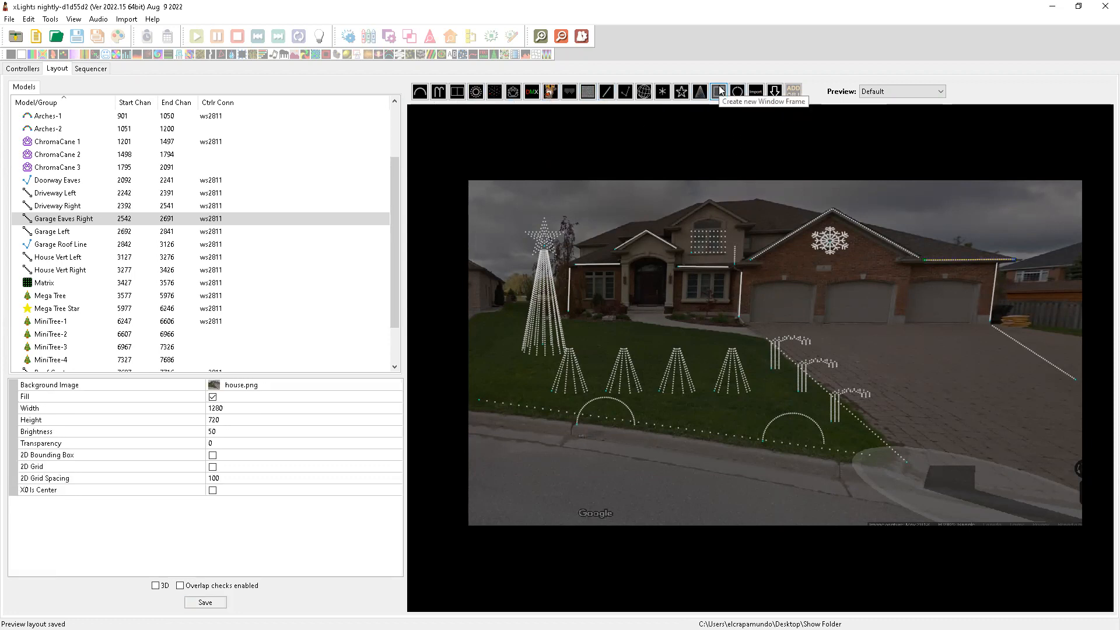
pyautogui.click(585, 273)
pyautogui.moveTo(591, 278); pyautogui.dragTo(617, 303)
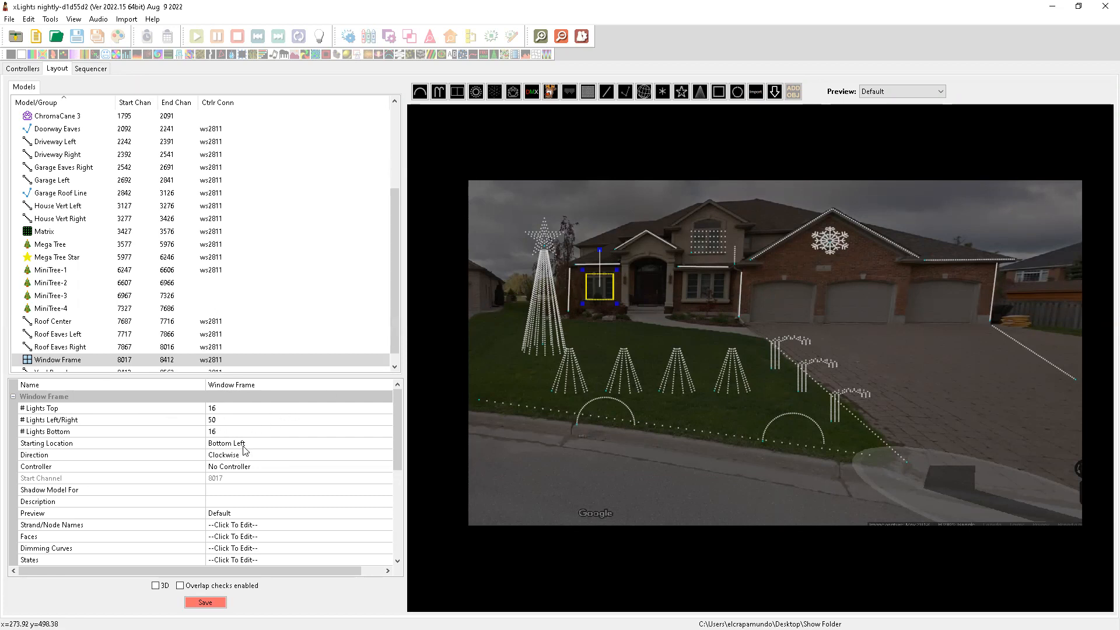
pyautogui.click(243, 445)
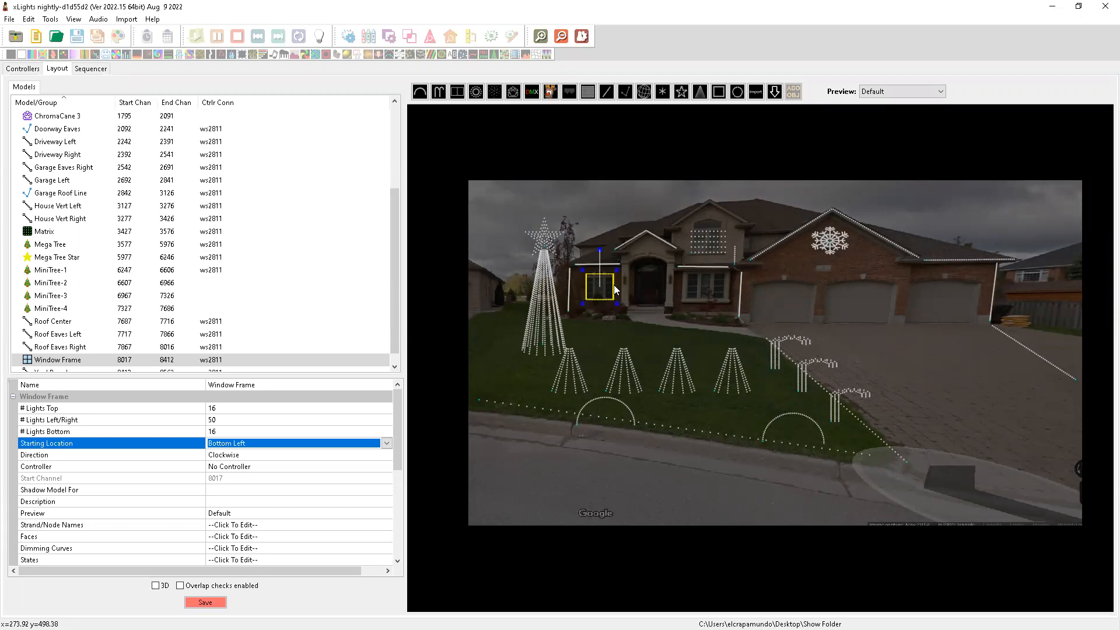
# Group Roof Eaves Left, Roof Eaves Right and Garage Eaves Right into a new group named House Horizontal.
pyautogui.click(594, 263)
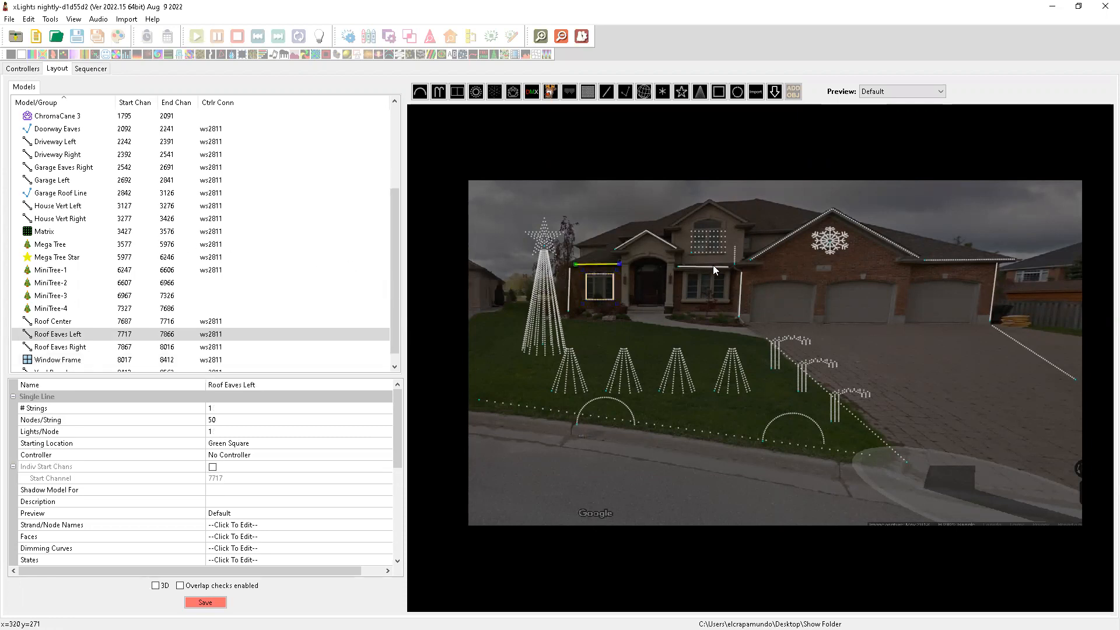
pyautogui.keyDown('ctrl'); pyautogui.click(709, 266); pyautogui.keyUp('ctrl')
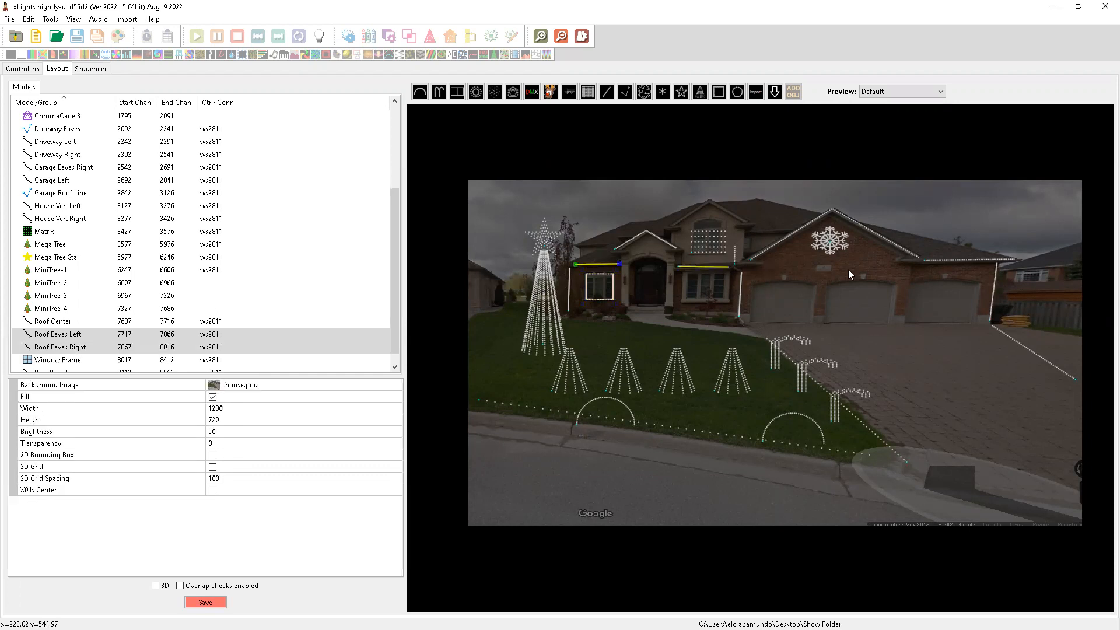
pyautogui.keyDown('ctrl'); pyautogui.click(971, 261); pyautogui.keyUp('ctrl')
pyautogui.rightClick(972, 261)
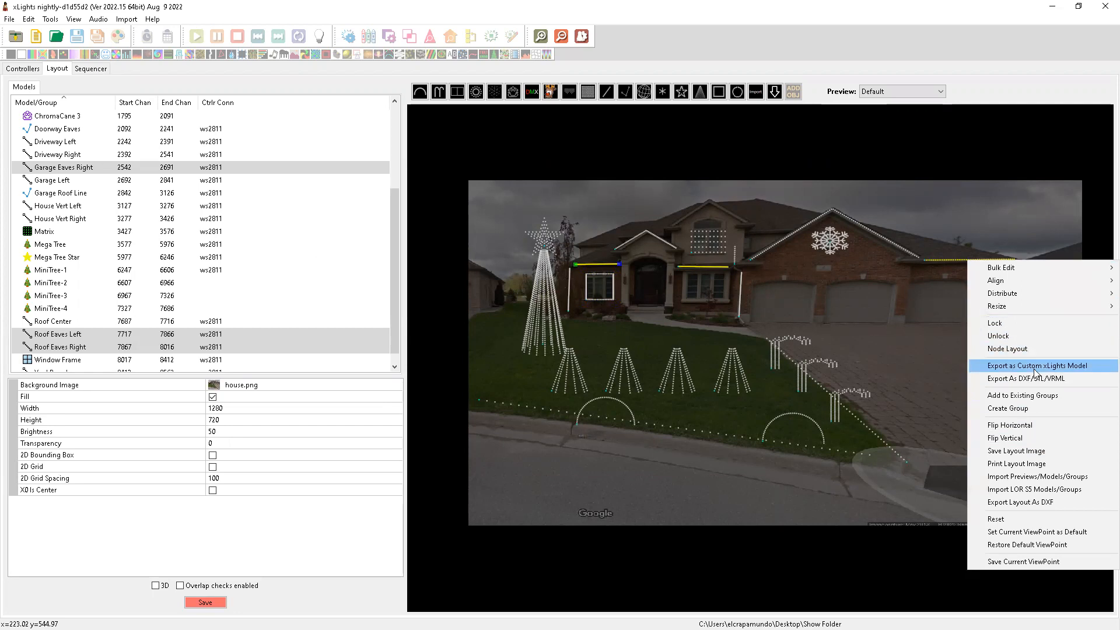
pyautogui.click(1039, 407)
pyautogui.write('Hou')
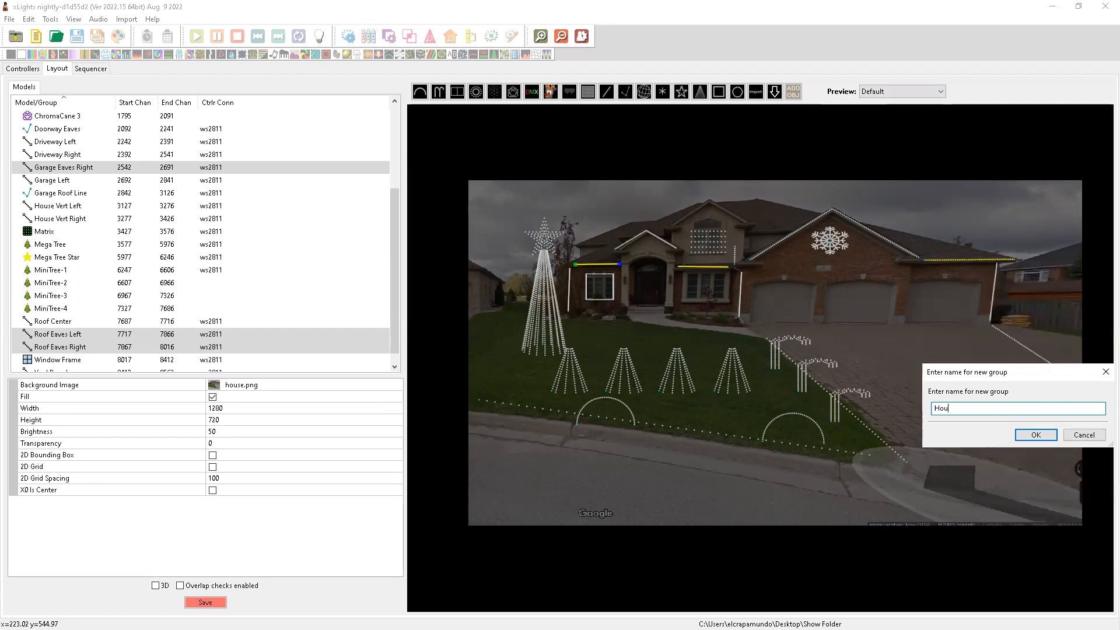
pyautogui.write('se Horizontal')
pyautogui.press('Return')
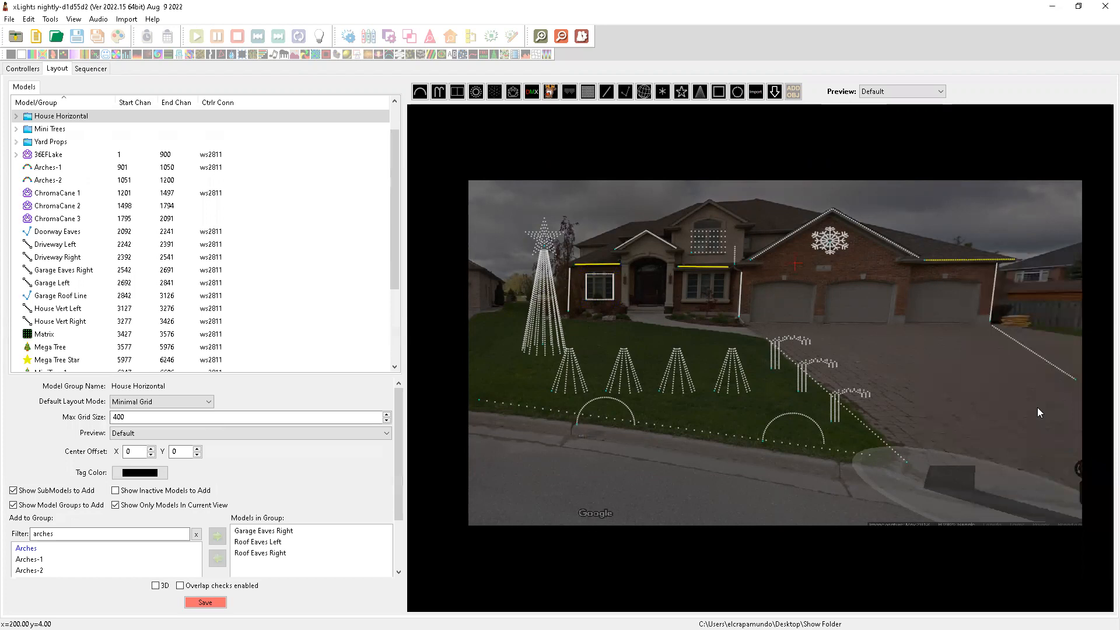
# Group House Vert Left, Garage Left and House Vert Right into a new group named House Verticals.
pyautogui.click(568, 294)
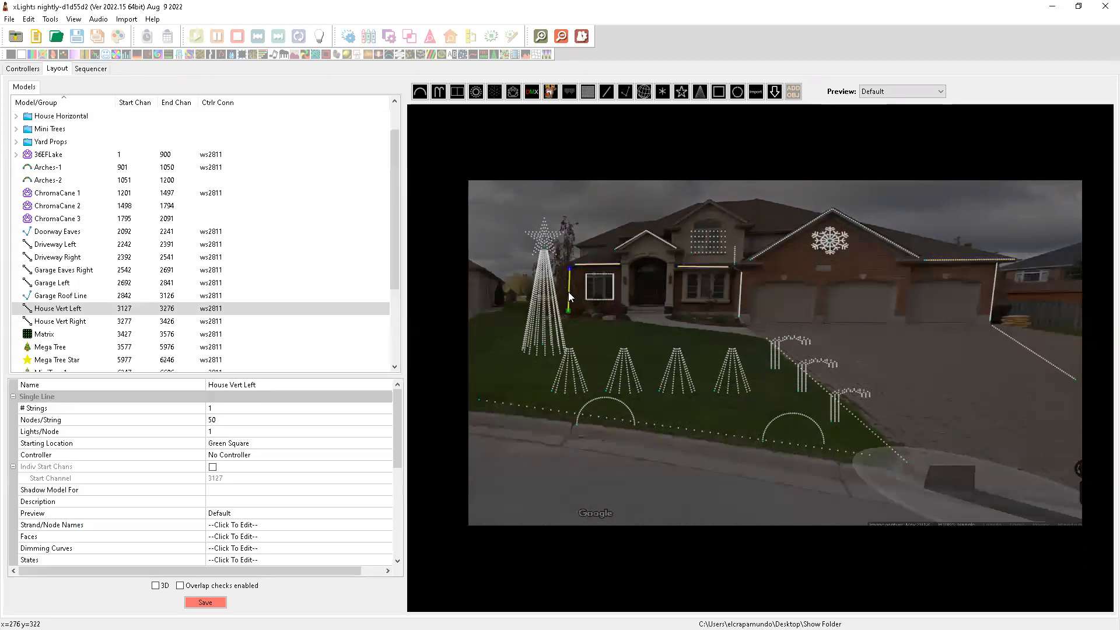
pyautogui.keyDown('ctrl'); pyautogui.click(740, 294); pyautogui.keyUp('ctrl')
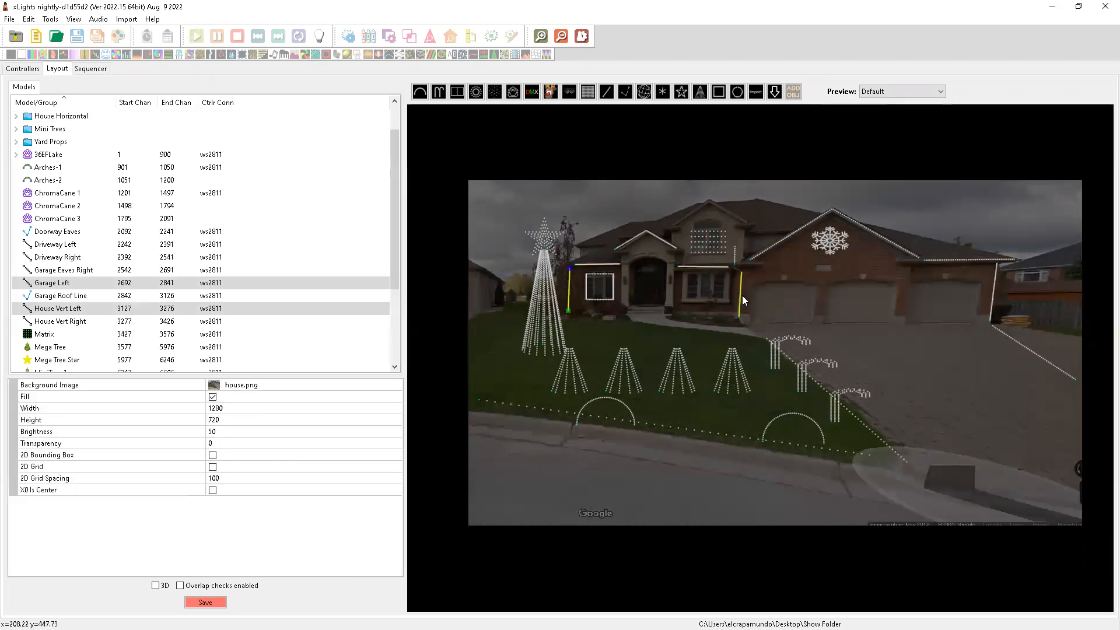
pyautogui.keyDown('ctrl'); pyautogui.click(994, 299); pyautogui.keyUp('ctrl')
pyautogui.rightClick(993, 299)
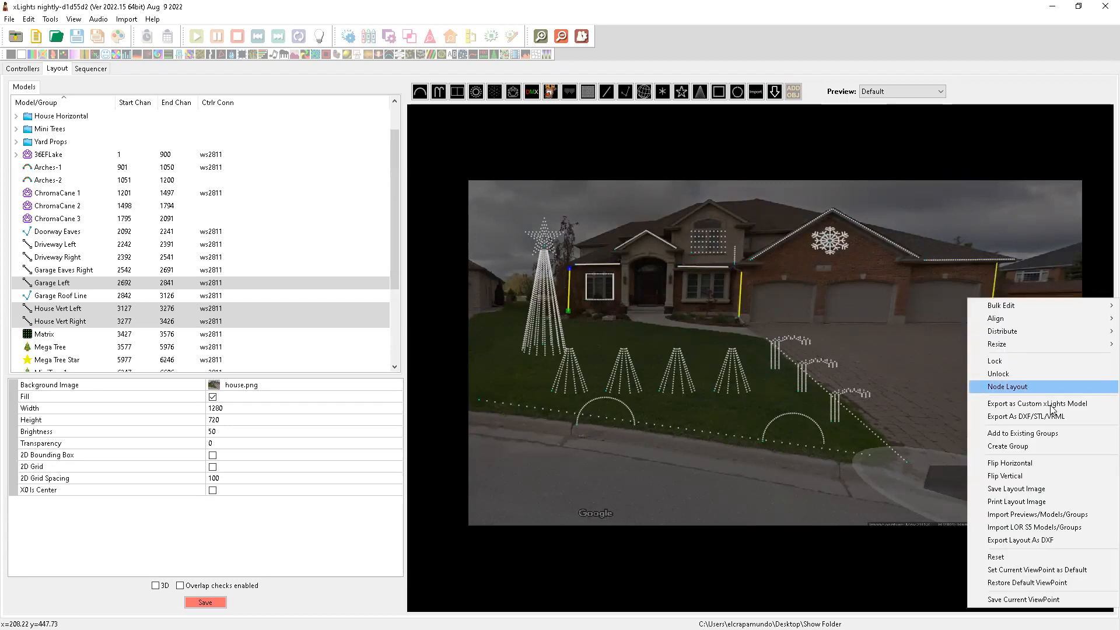
pyautogui.click(1049, 447)
pyautogui.write('House Verticals')
pyautogui.press('Return')
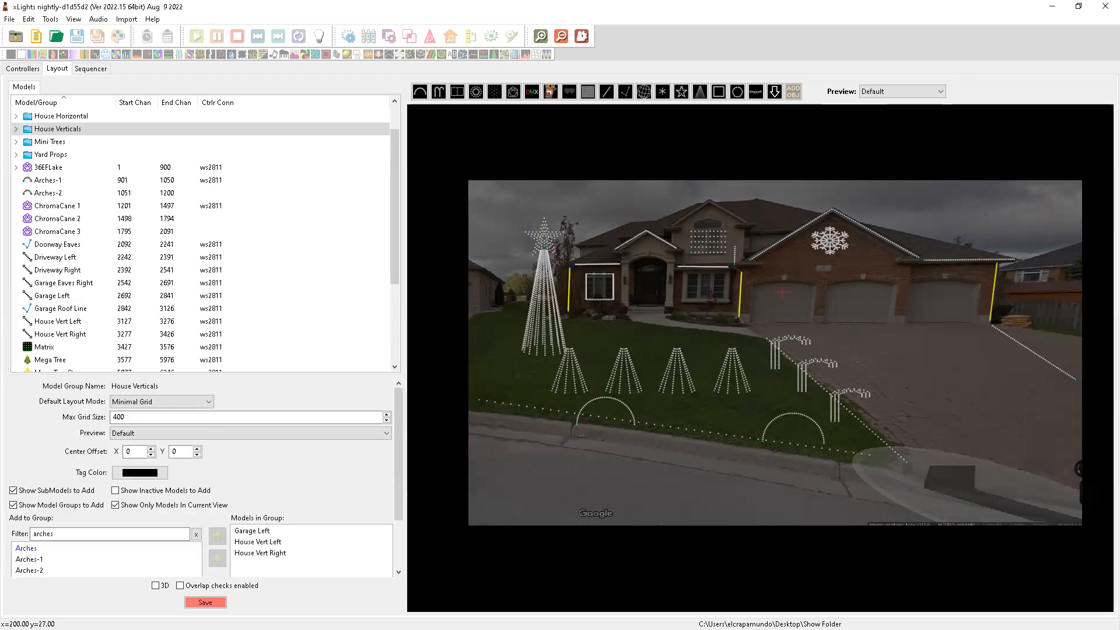
# Open the submodels of the Window Frame model and add two submodels named Left Side and Top.
pyautogui.click(586, 289)
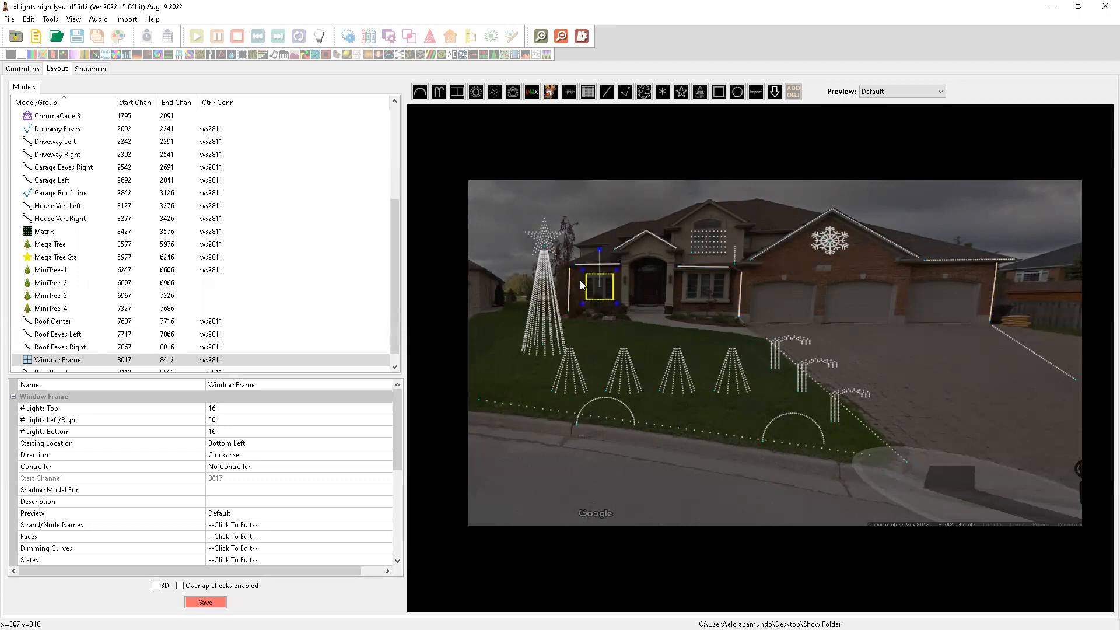
pyautogui.click(51, 359)
pyautogui.moveTo(398, 412); pyautogui.dragTo(399, 440)
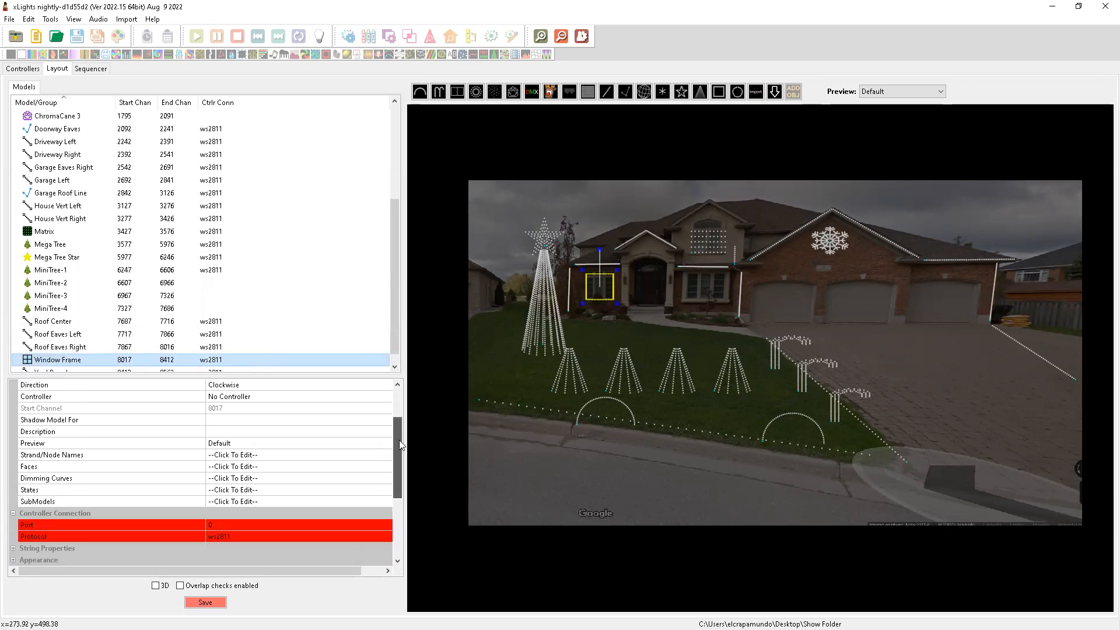
pyautogui.click(266, 497)
pyautogui.click(387, 502)
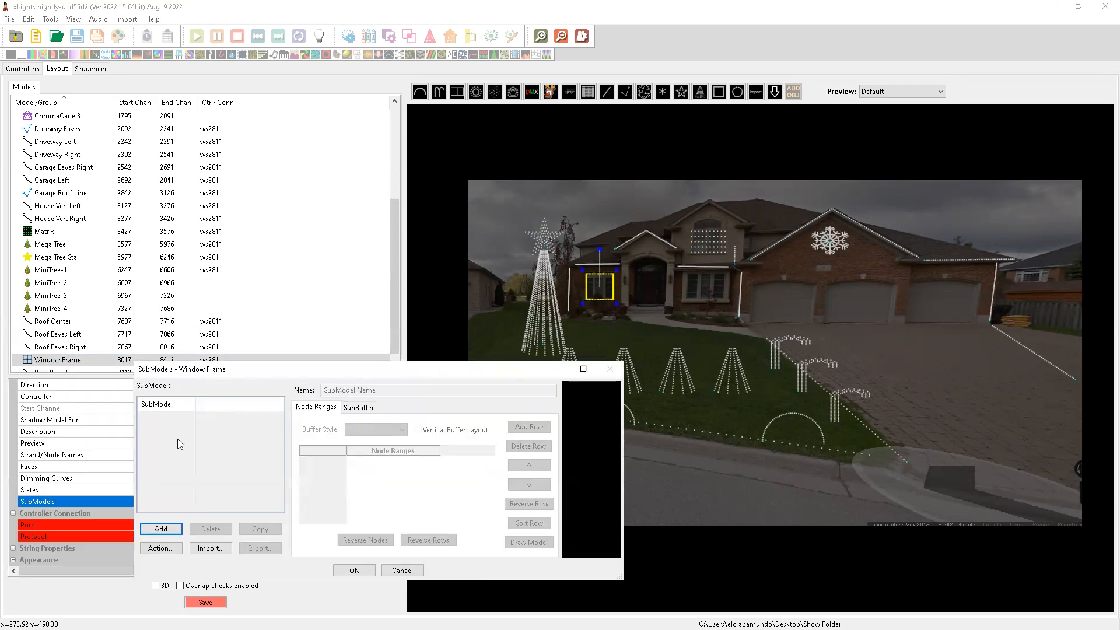
pyautogui.click(174, 534)
pyautogui.write('Left Side')
pyautogui.press('Return')
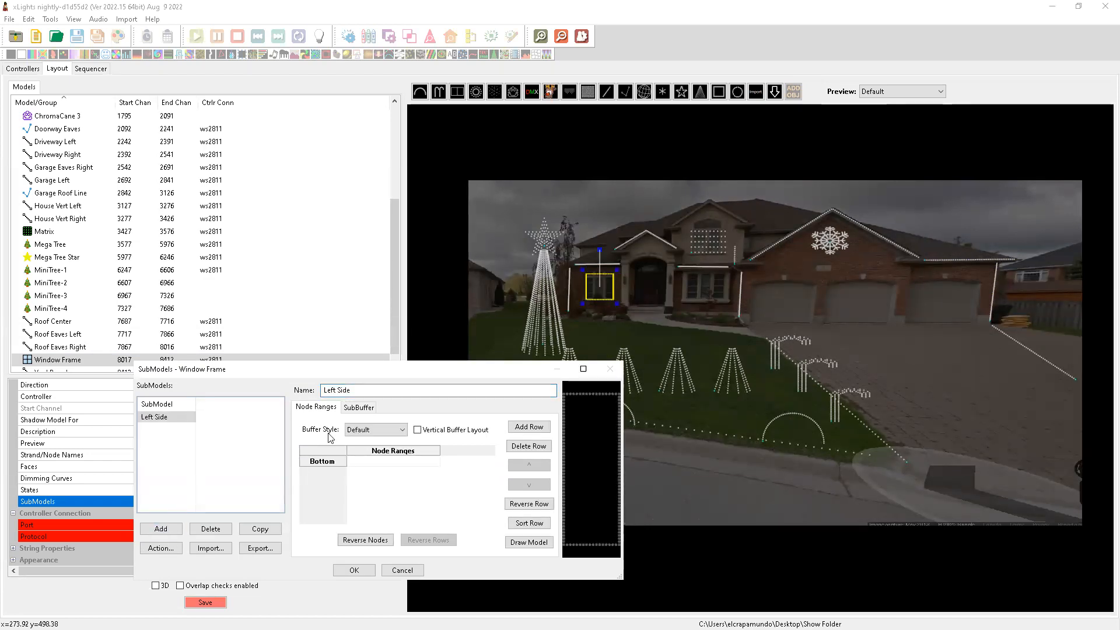
pyautogui.click(163, 532)
pyautogui.write('Top')
pyautogui.press('Return')
# Enlarge the submodel window and assign nodes 1-50 to Left Side and nodes 50-67 to Top.
pyautogui.click(152, 418)
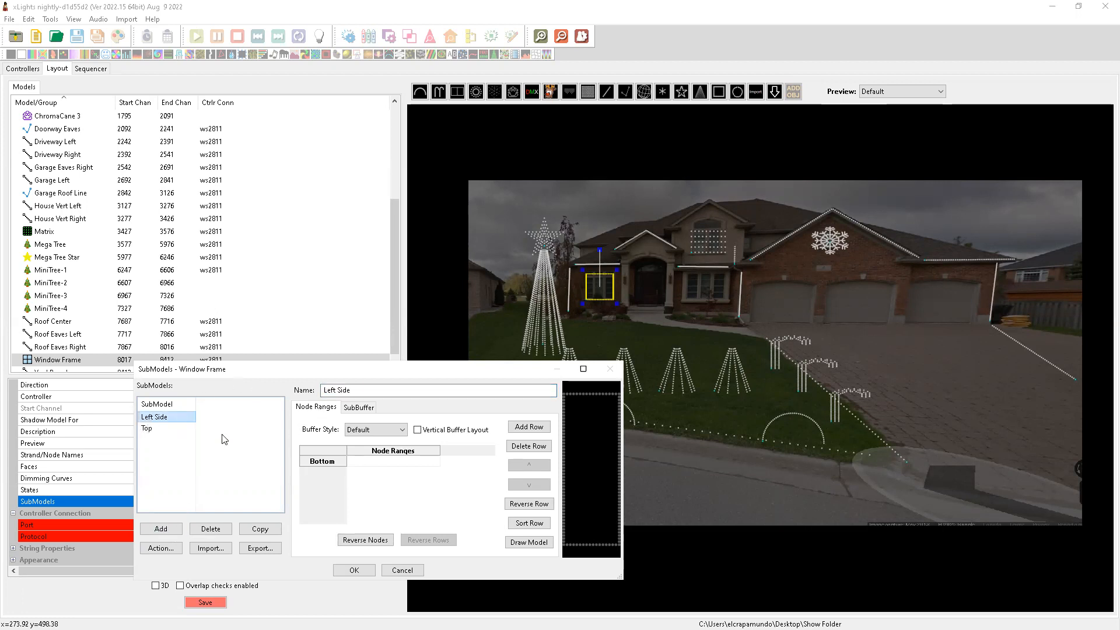
pyautogui.moveTo(620, 576); pyautogui.dragTo(1107, 601)
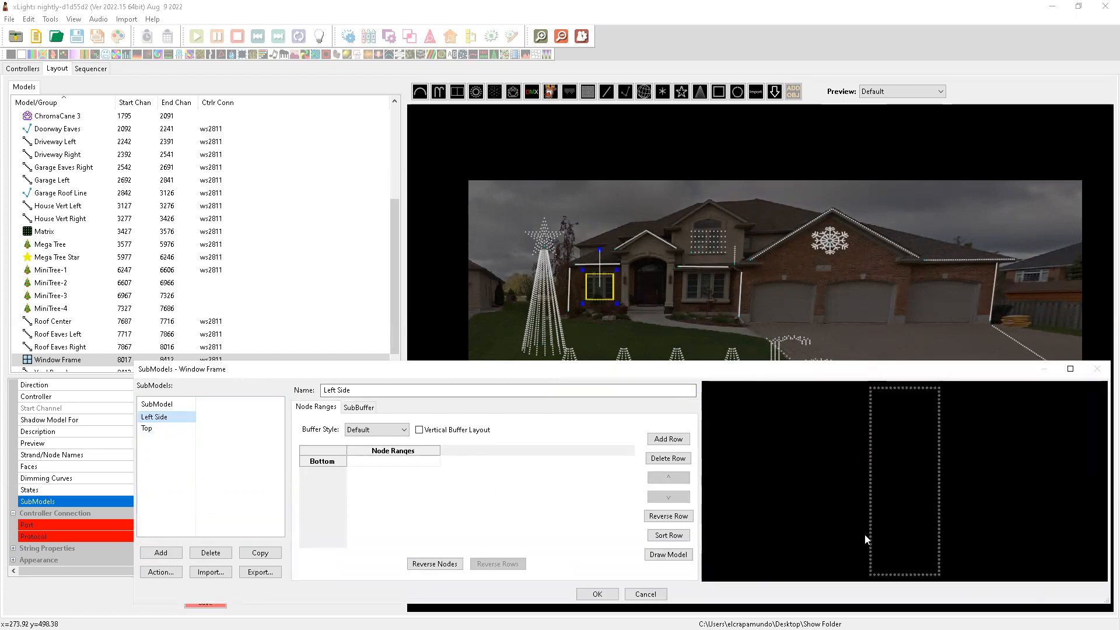
pyautogui.moveTo(854, 385); pyautogui.dragTo(874, 584)
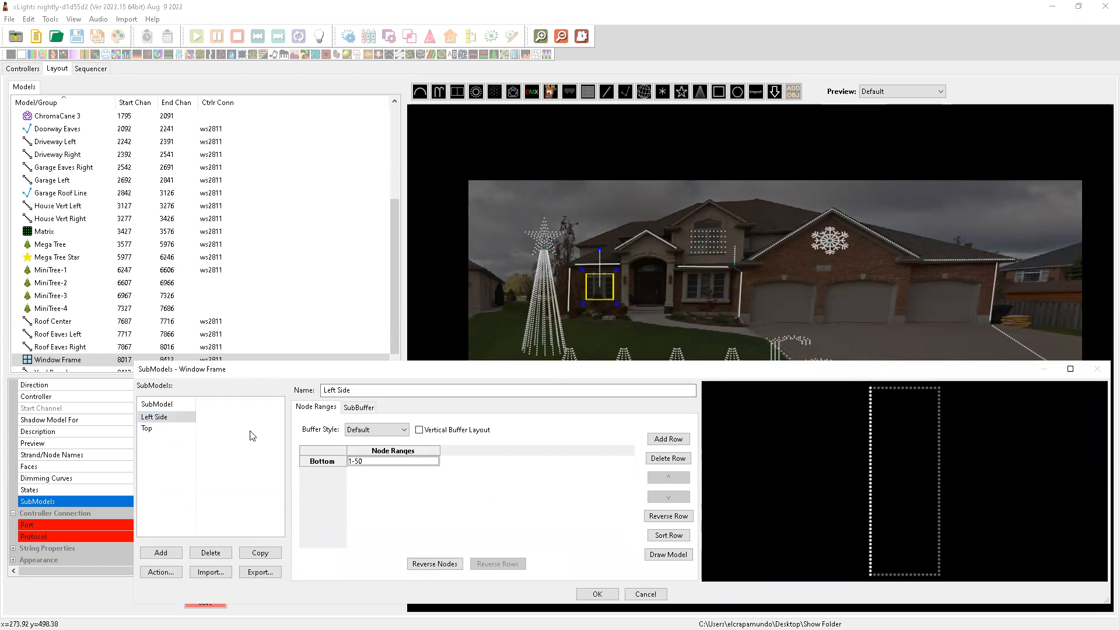
pyautogui.click(183, 430)
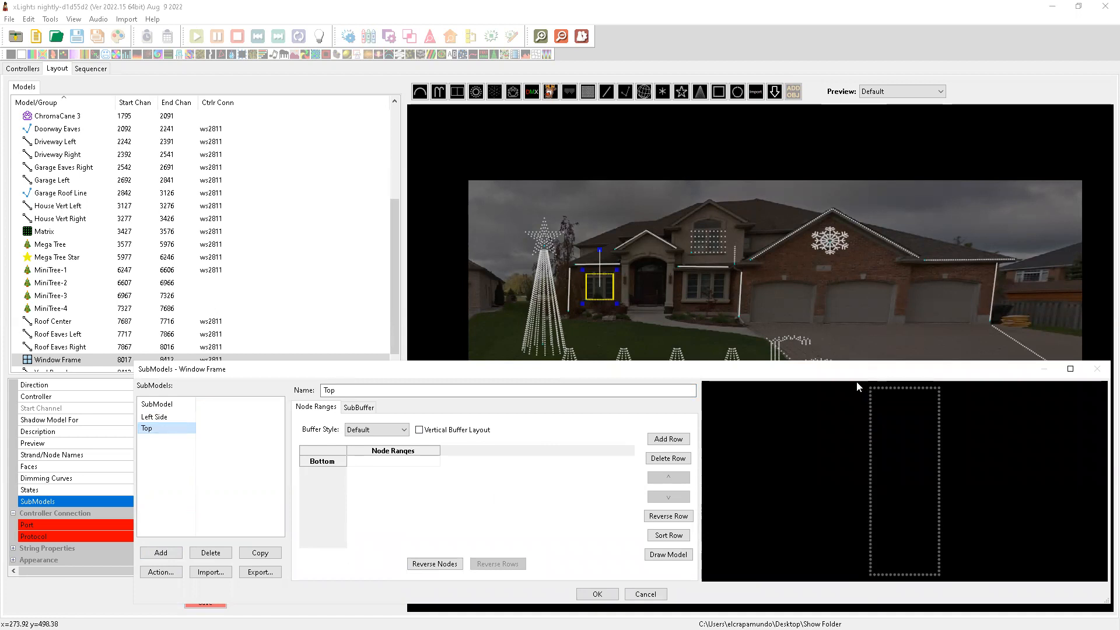
pyautogui.moveTo(950, 391); pyautogui.dragTo(950, 391)
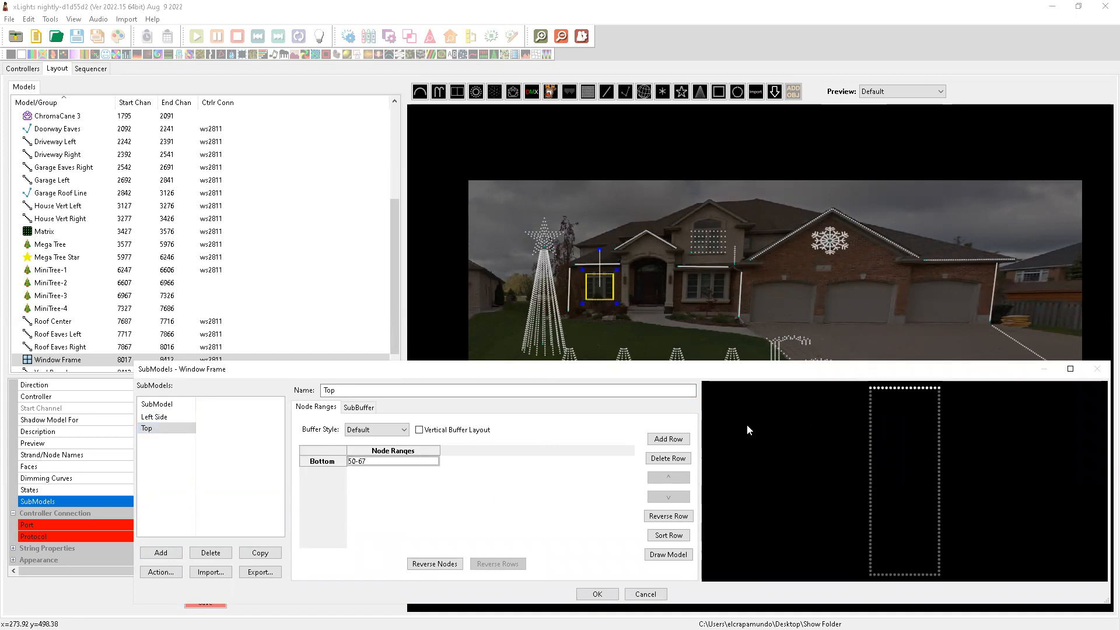
pyautogui.click(166, 449)
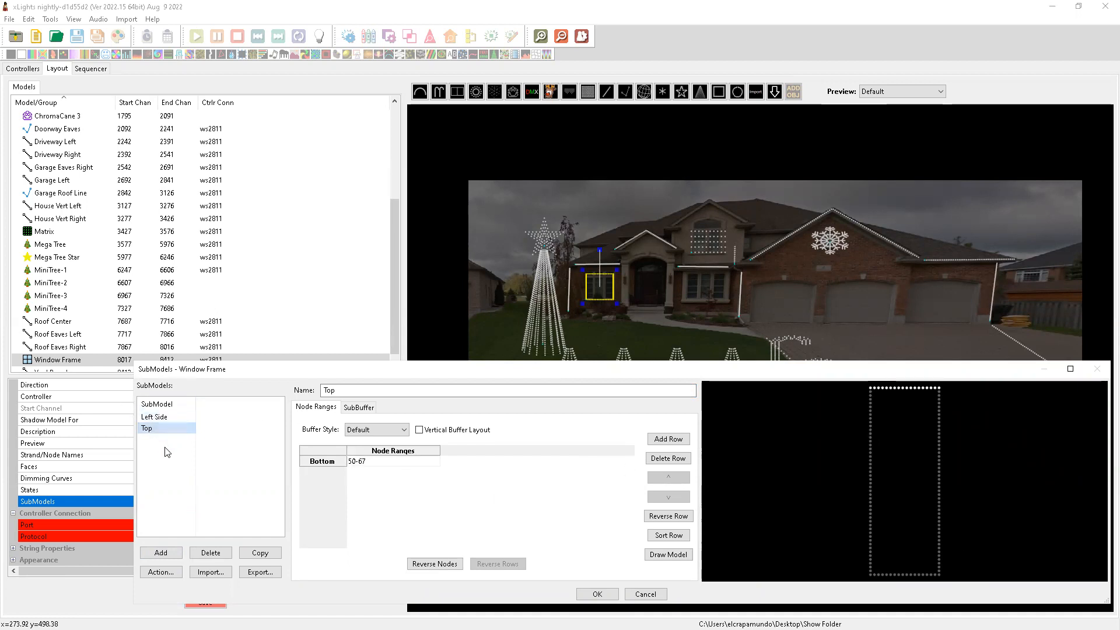
# Add a submodel named Right Side and assign it the frame's right-edge nodes 67-116.
pyautogui.click(355, 389)
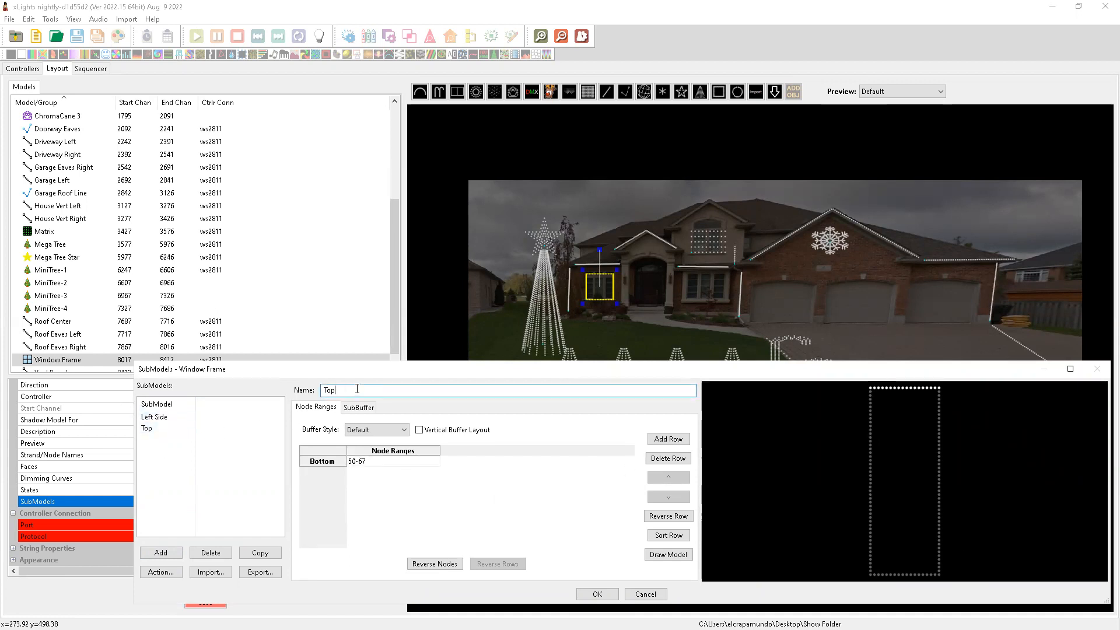
pyautogui.click(155, 553)
pyautogui.write('Right Side')
pyautogui.click(202, 421)
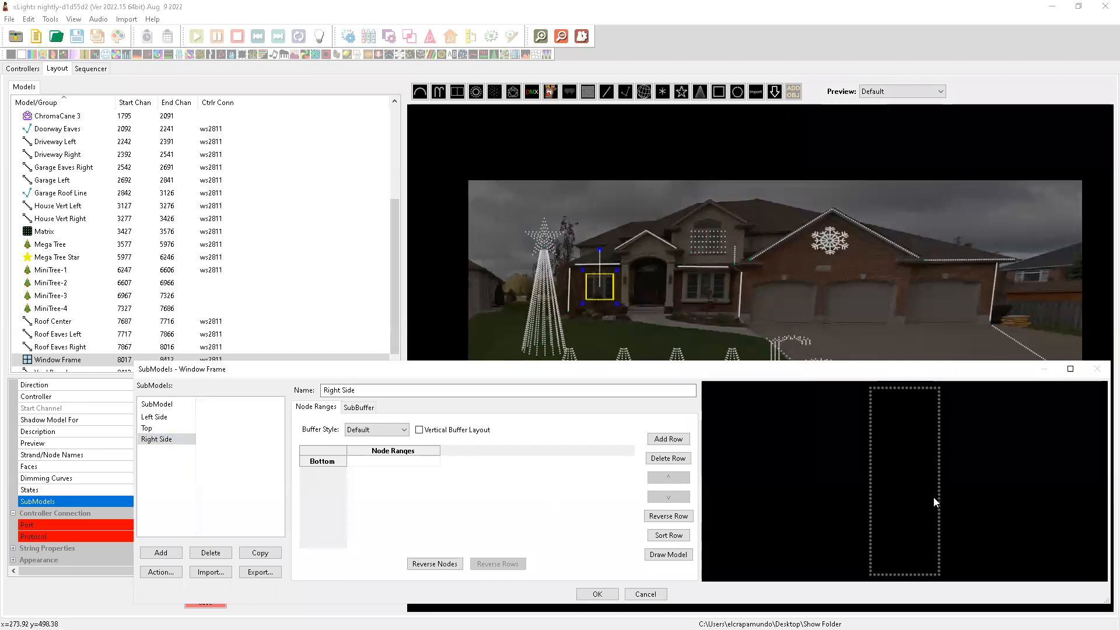
pyautogui.moveTo(958, 577); pyautogui.dragTo(936, 382)
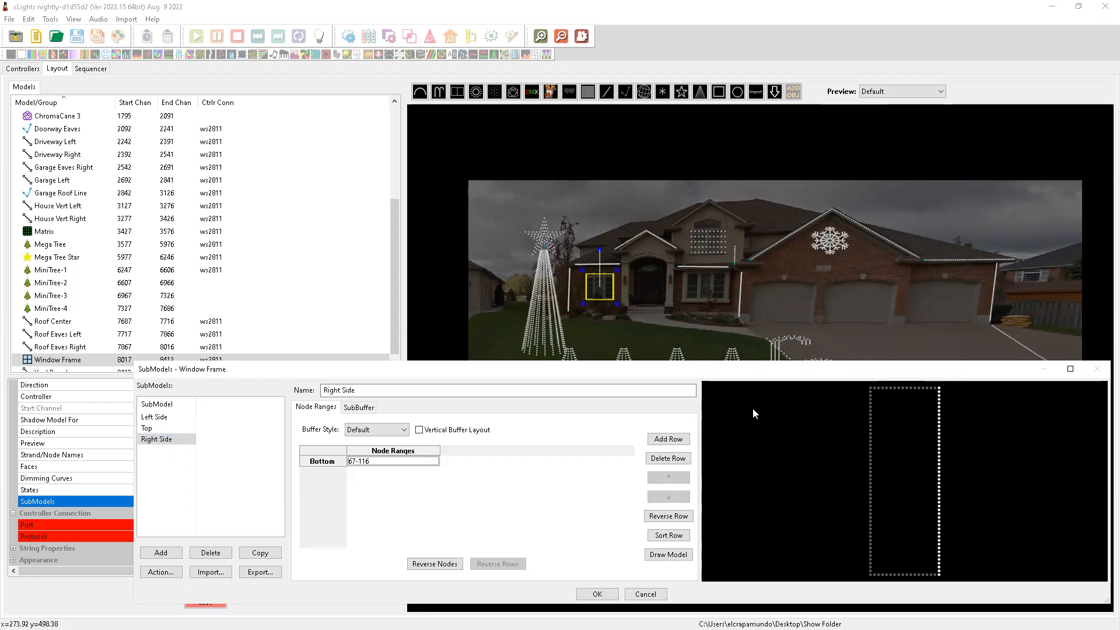
# Compare the side submodels' node directions and reverse the Right Side row so its range reads 116-67.
pyautogui.click(159, 418)
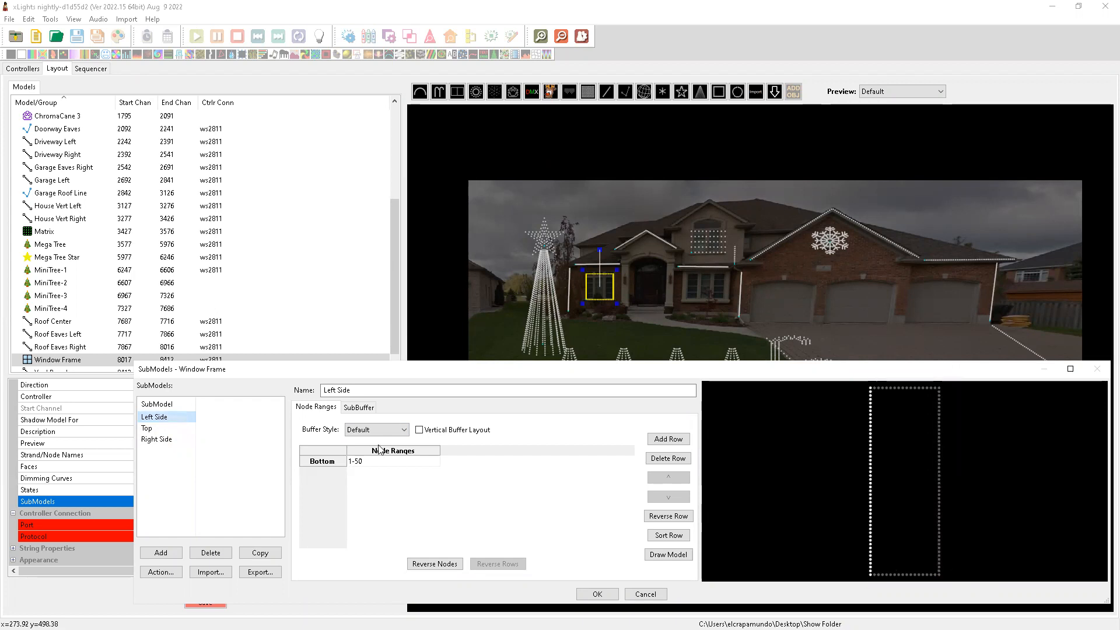
pyautogui.click(156, 438)
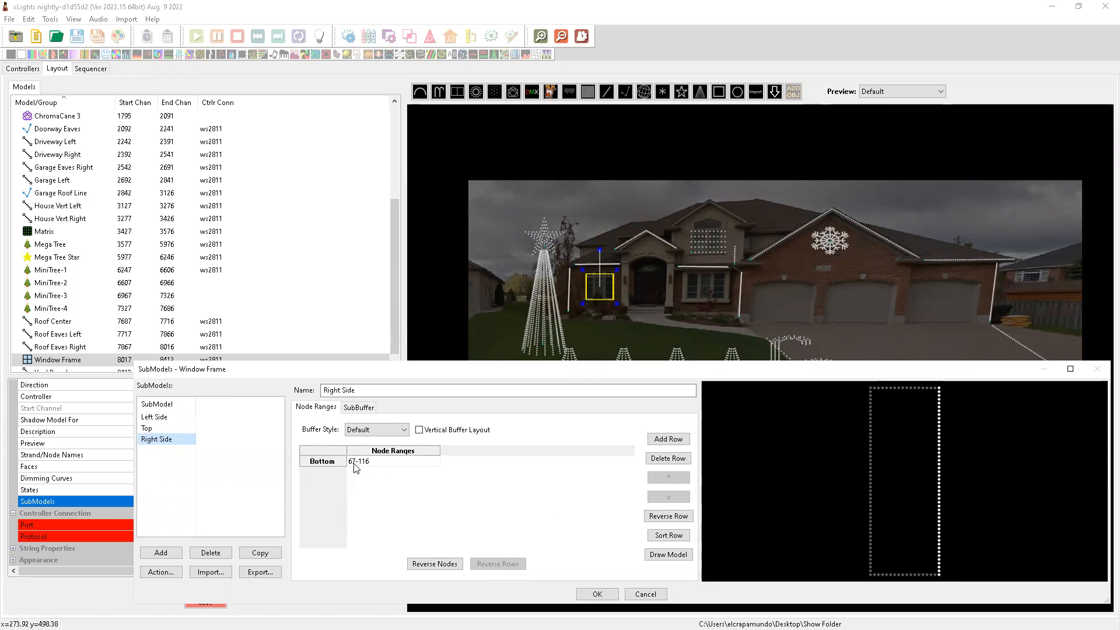
pyautogui.click(385, 467)
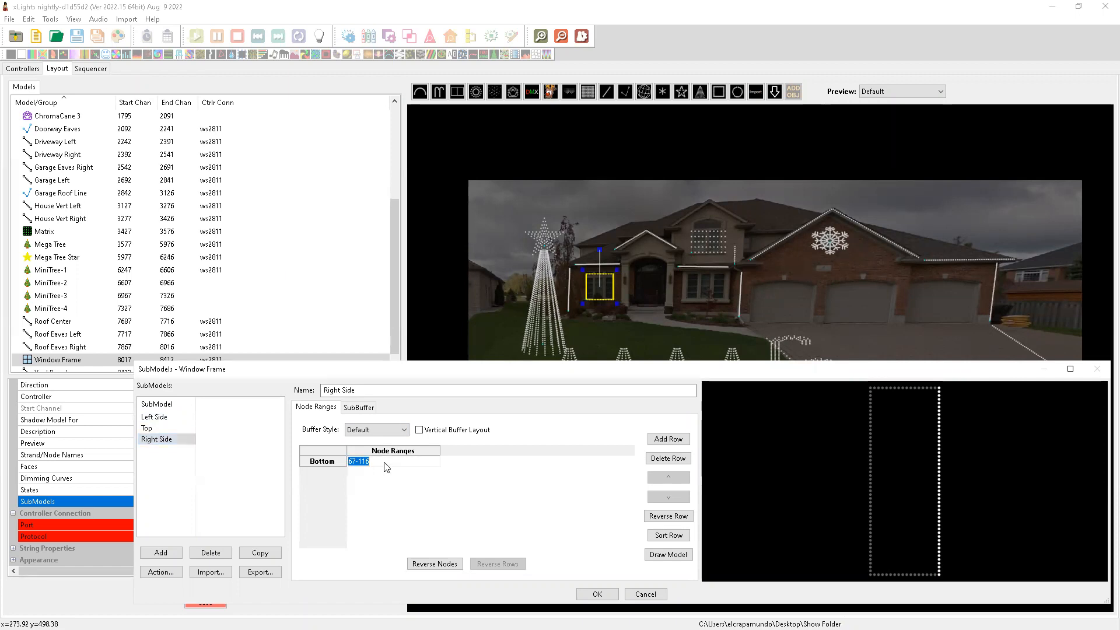
pyautogui.click(668, 518)
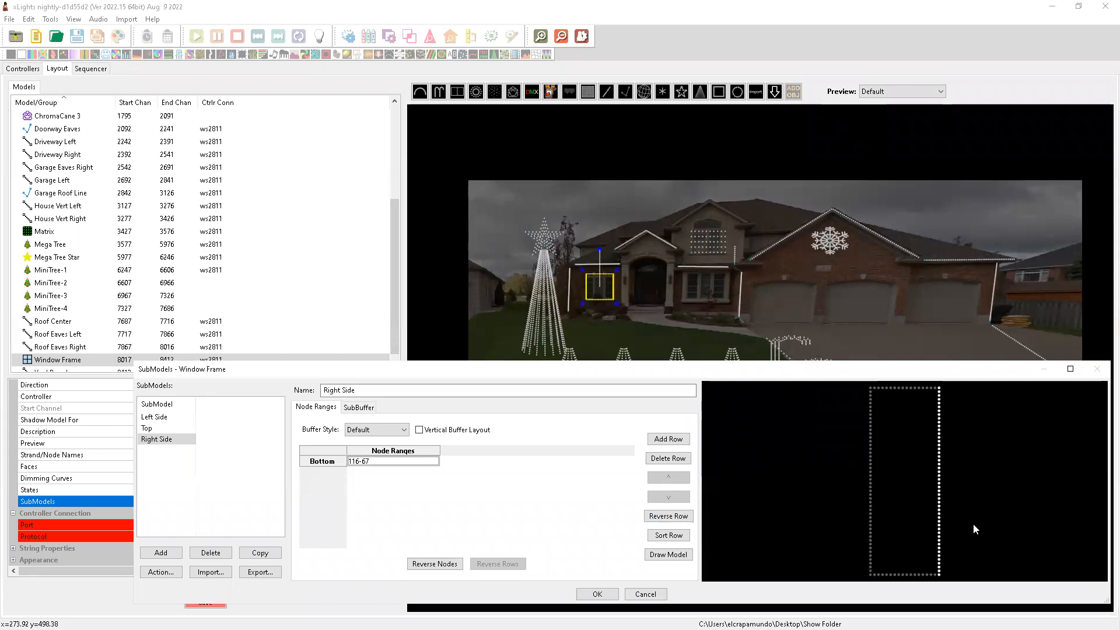
# Add a submodel named Bottom and assign it the frame's bottom-edge nodes 1,116-132.
pyautogui.click(151, 428)
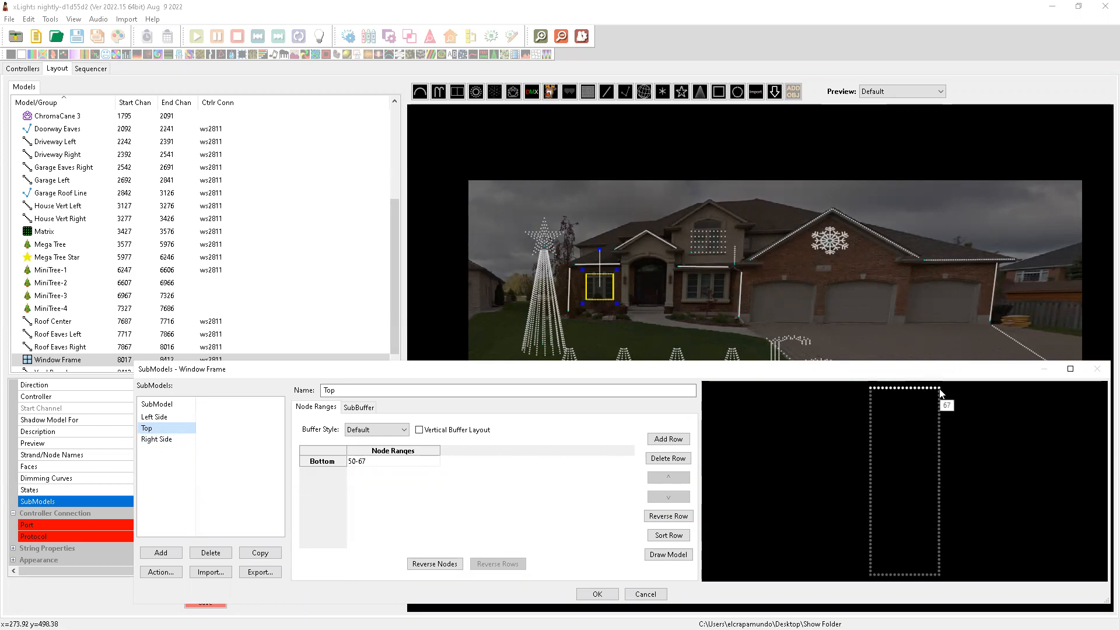
pyautogui.click(161, 552)
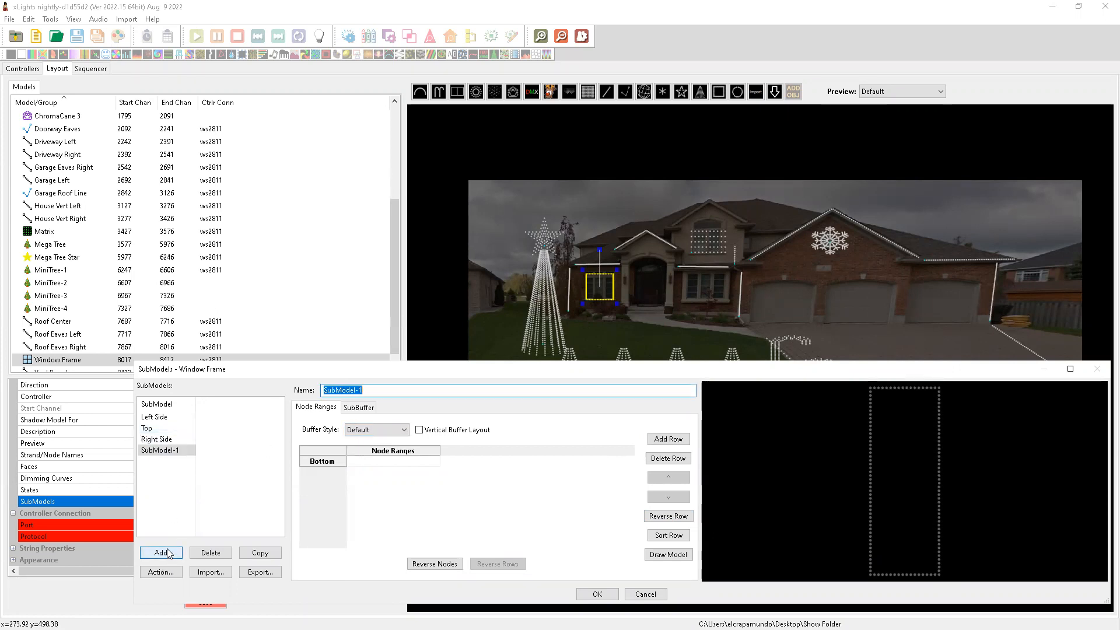
pyautogui.write('Bottom')
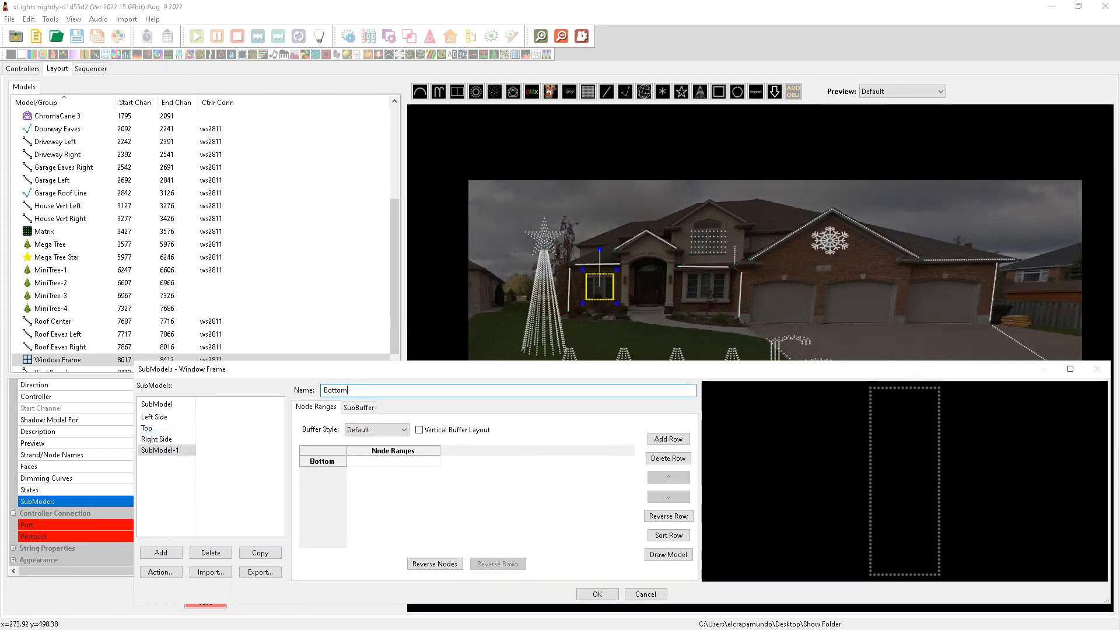
pyautogui.press('Tab')
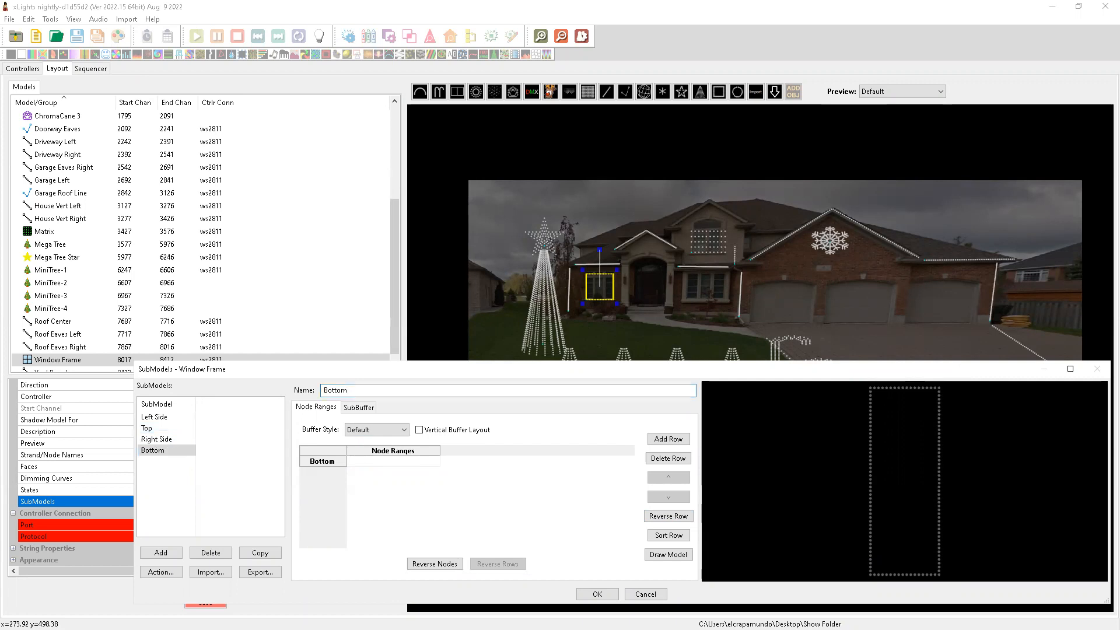
pyautogui.moveTo(841, 561); pyautogui.dragTo(859, 571)
pyautogui.moveTo(950, 578); pyautogui.dragTo(851, 578)
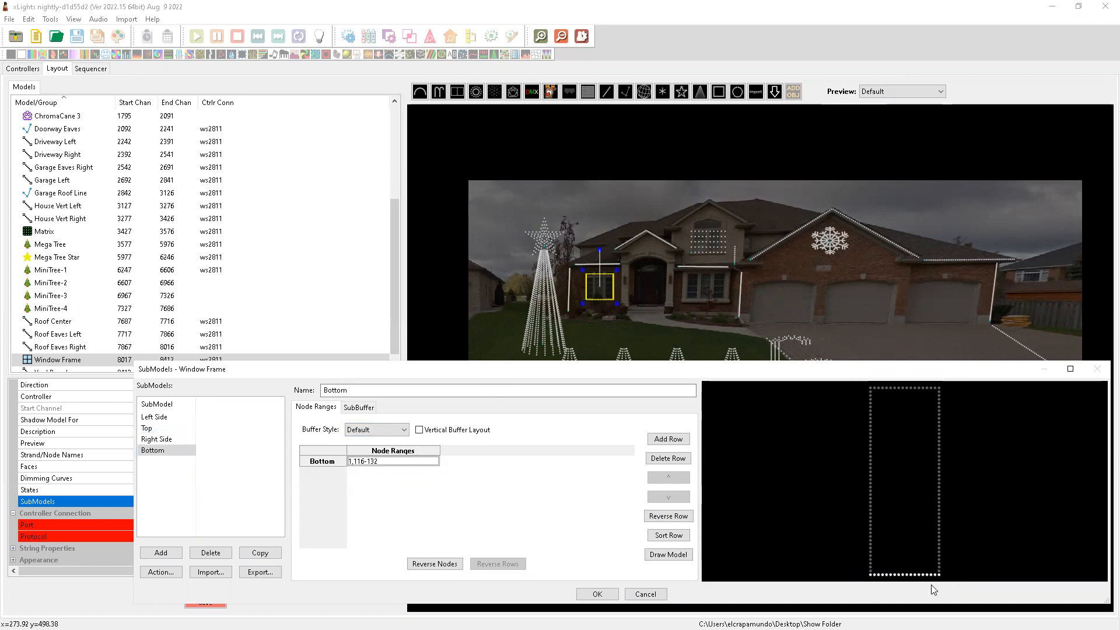
# Reverse the Bottom submodel's row, reorder its node range to 1,132-116, and accept the window frame's submodels.
pyautogui.moveTo(870, 577)
pyautogui.moveTo(939, 577)
pyautogui.click(663, 517)
pyautogui.click(353, 462)
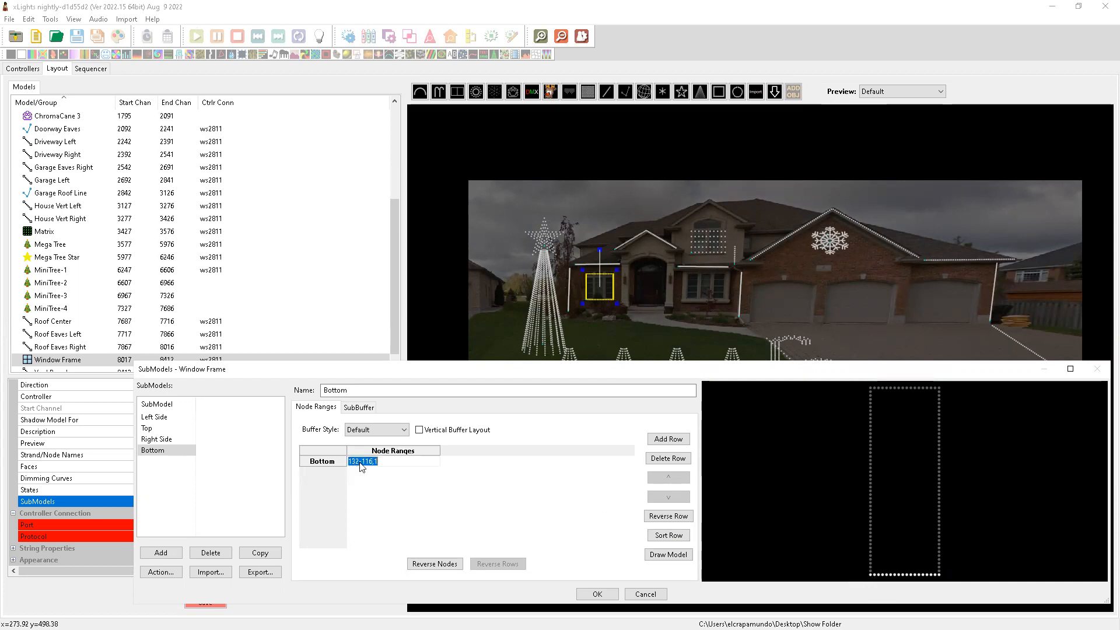
pyautogui.press('Home')
pyautogui.write('1,')
pyautogui.press('BackSpace')
pyautogui.press('BackSpace')
pyautogui.moveTo(874, 580)
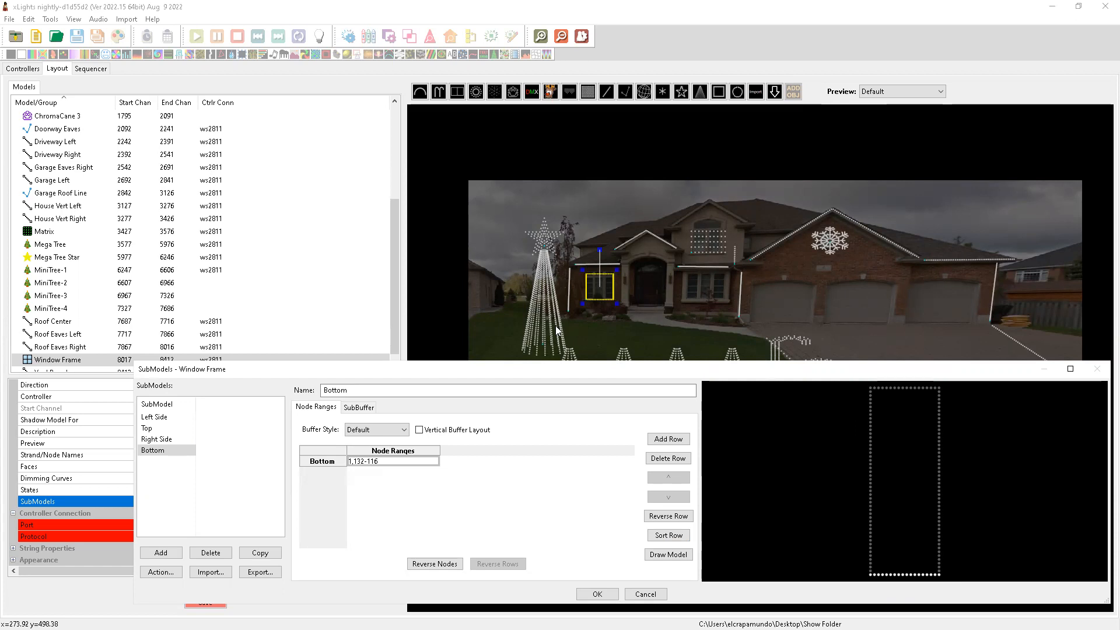
pyautogui.click(409, 462)
pyautogui.click(175, 428)
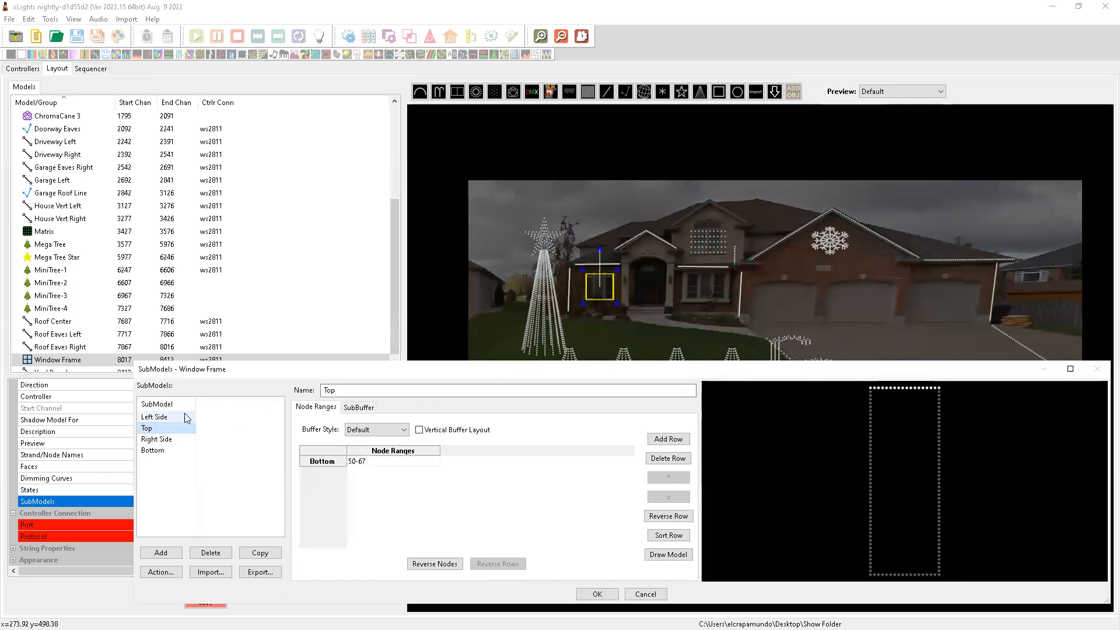
pyautogui.click(598, 594)
# Filter the available models by "window" and add Window Frame/Bottom and Window Frame/Top to the House Horizontal group.
pyautogui.scroll(4, 81, 251)
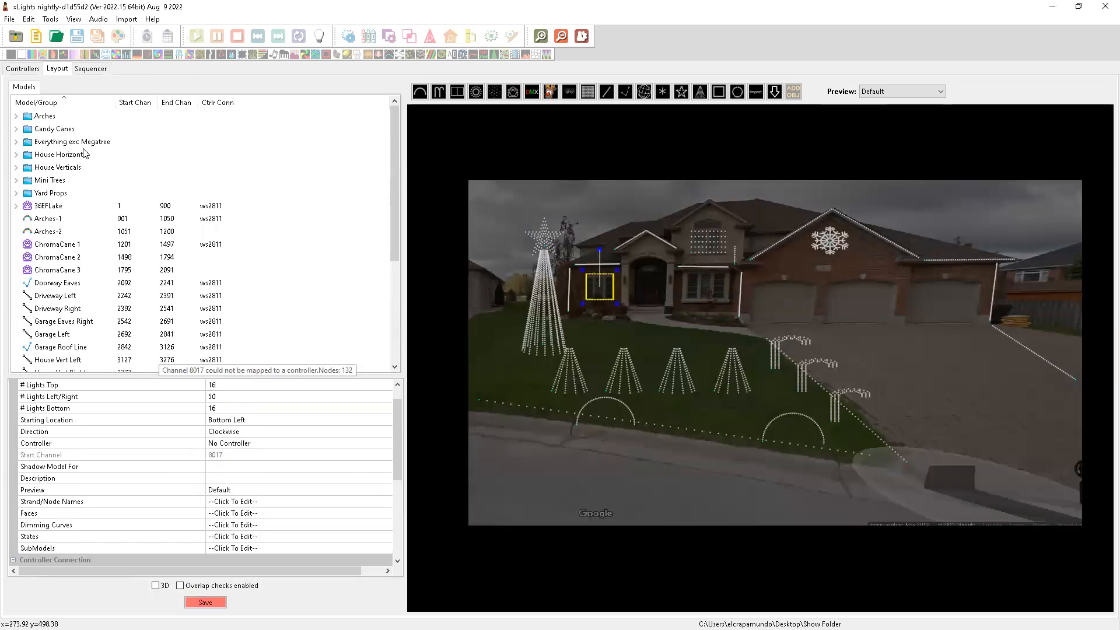
pyautogui.click(82, 155)
pyautogui.moveTo(260, 378); pyautogui.dragTo(264, 194)
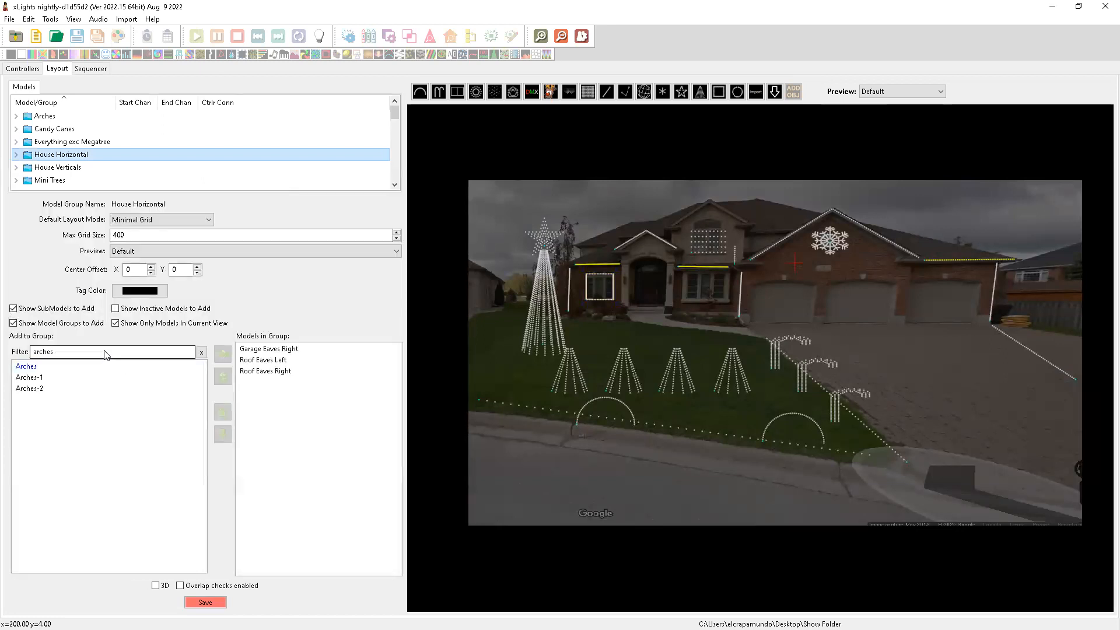
pyautogui.moveTo(64, 352); pyautogui.dragTo(24, 352)
pyautogui.write('window')
pyautogui.press('Tab')
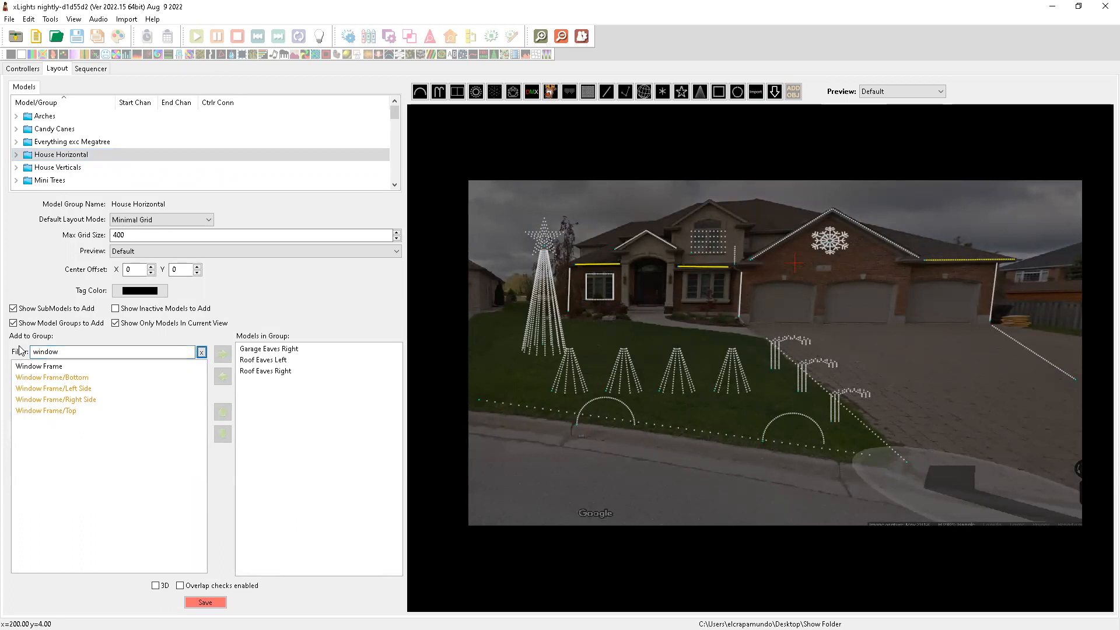
pyautogui.doubleClick(78, 378)
pyautogui.doubleClick(71, 400)
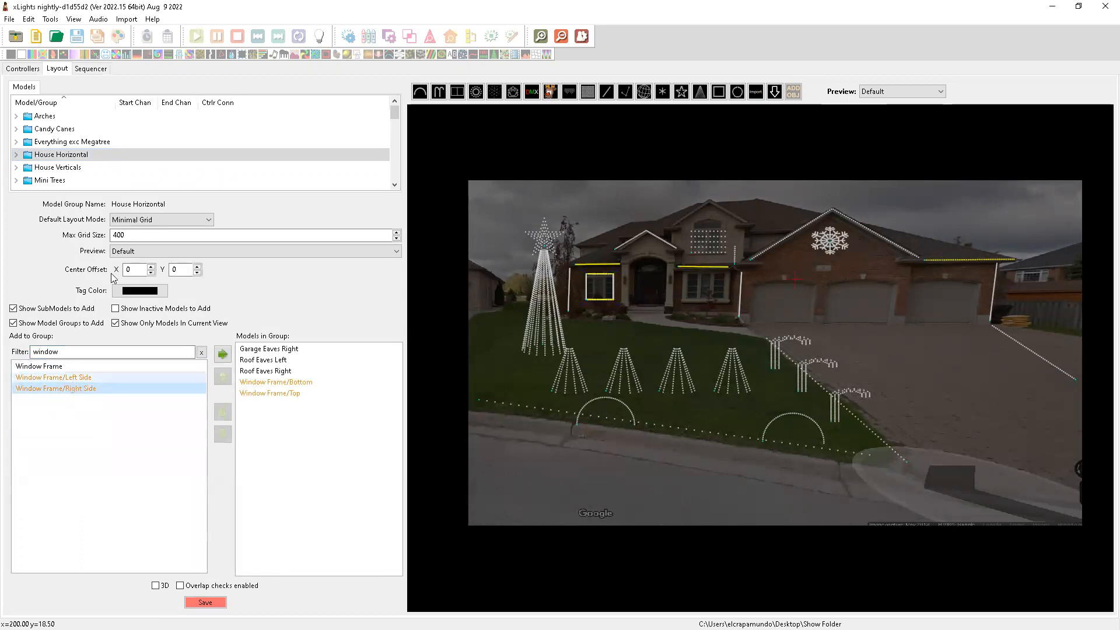
# Add the Window Frame/Left Side and Window Frame/Right Side submodels to the House Verticals group.
pyautogui.click(77, 168)
pyautogui.doubleClick(81, 390)
pyautogui.doubleClick(77, 388)
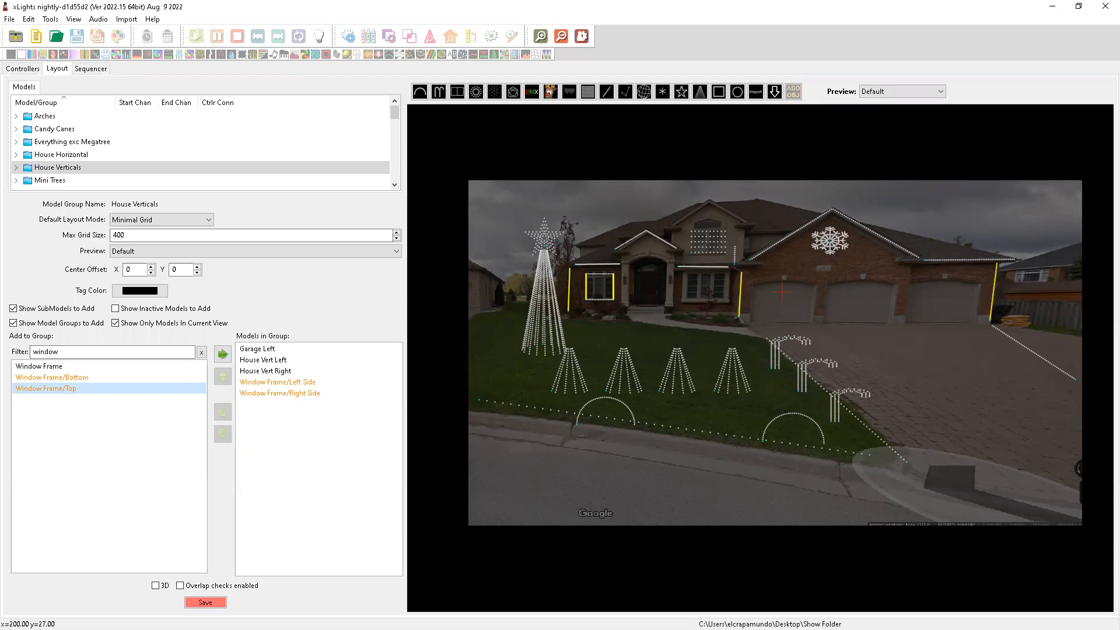
pyautogui.hotkey('ctrl', 'alt', 'g')
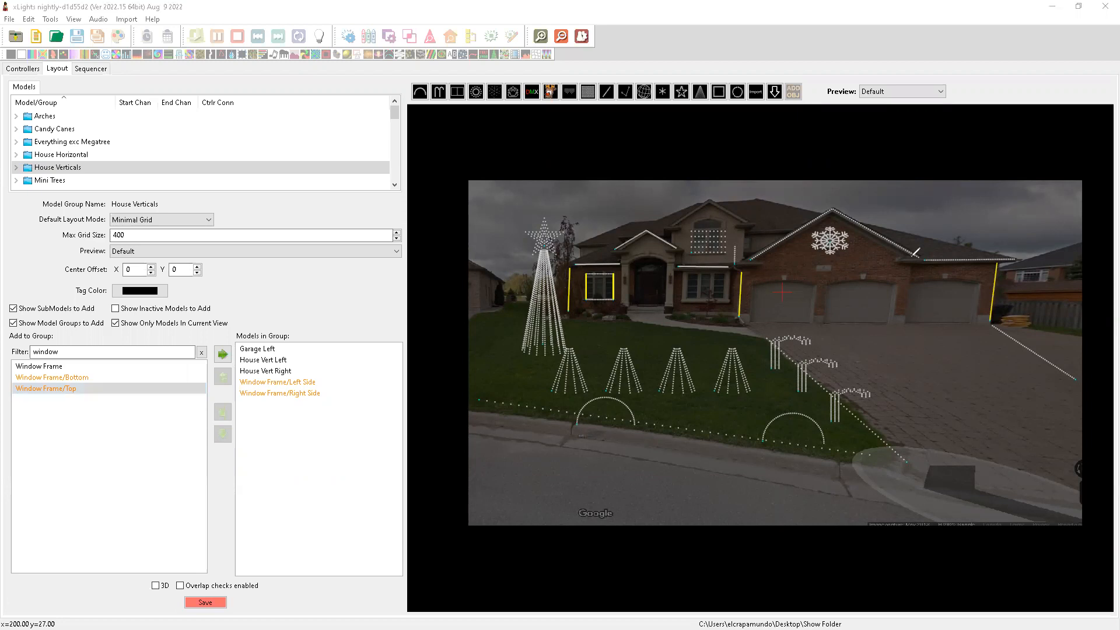
pyautogui.moveTo(873, 451)
pyautogui.mouseDown()
pyautogui.moveTo(852, 505)
pyautogui.moveTo(1006, 437)
pyautogui.mouseUp()
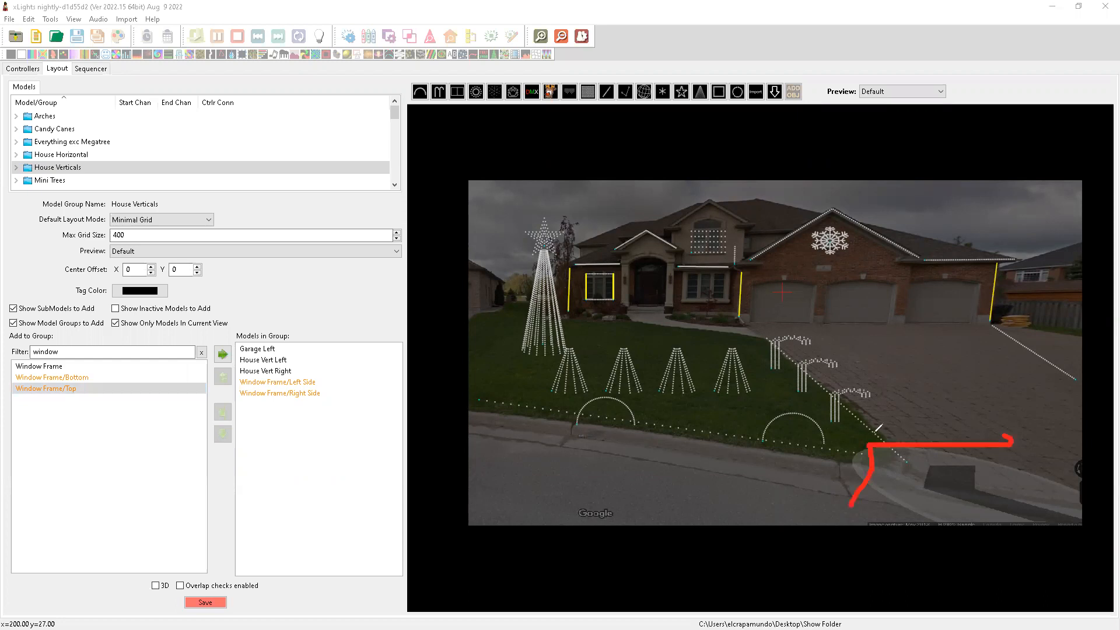
pyautogui.moveTo(872, 448); pyautogui.dragTo(869, 446)
pyautogui.moveTo(708, 520)
pyautogui.mouseDown()
pyautogui.moveTo(728, 458)
pyautogui.moveTo(849, 467)
pyautogui.mouseUp()
pyautogui.moveTo(706, 446)
pyautogui.mouseDown()
pyautogui.moveTo(744, 473)
pyautogui.moveTo(733, 452)
pyautogui.moveTo(704, 462)
pyautogui.mouseUp()
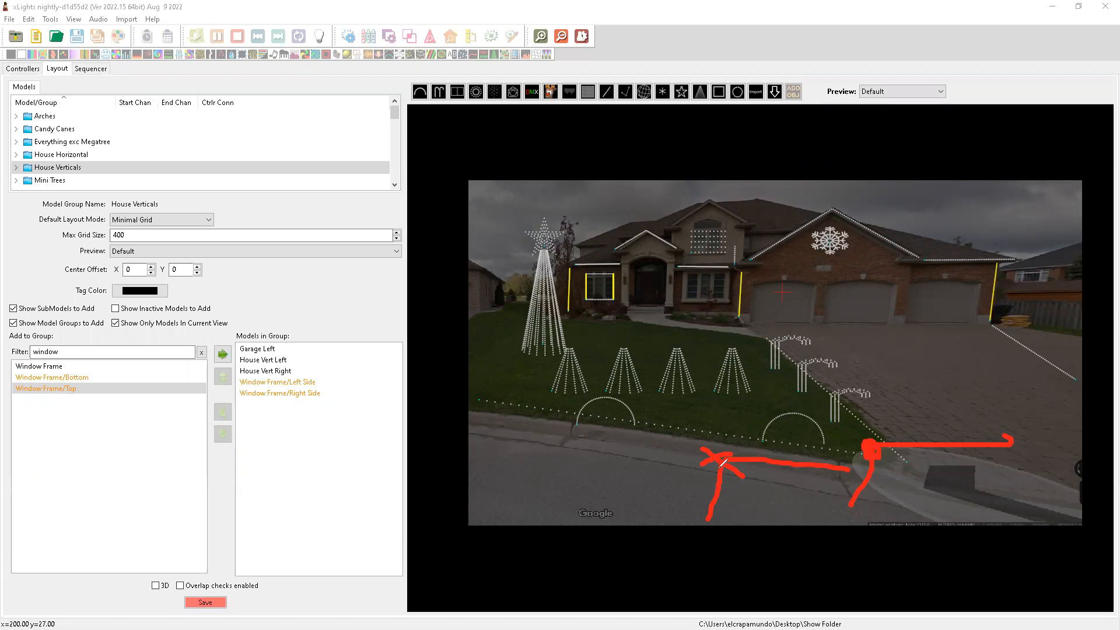
pyautogui.moveTo(722, 460)
pyautogui.mouseDown()
pyautogui.moveTo(697, 469)
pyautogui.moveTo(734, 442)
pyautogui.mouseUp()
pyautogui.hotkey('ctrl', 'shift', '7')
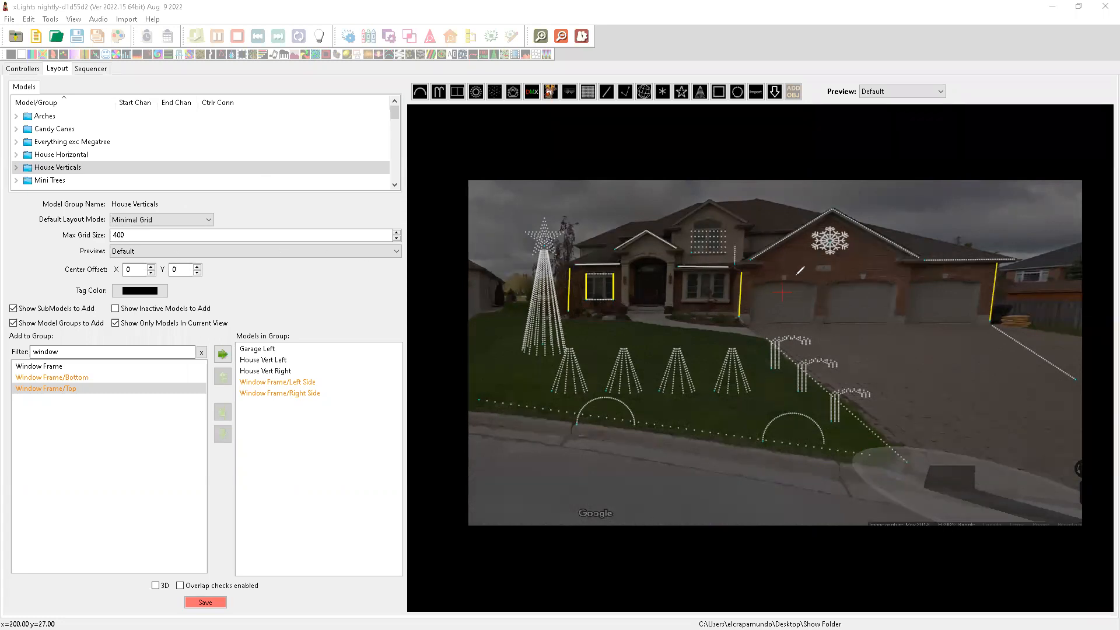
pyautogui.moveTo(797, 274)
pyautogui.mouseDown()
pyautogui.moveTo(772, 273)
pyautogui.moveTo(762, 301)
pyautogui.moveTo(781, 310)
pyautogui.moveTo(811, 300)
pyautogui.moveTo(799, 272)
pyautogui.mouseUp()
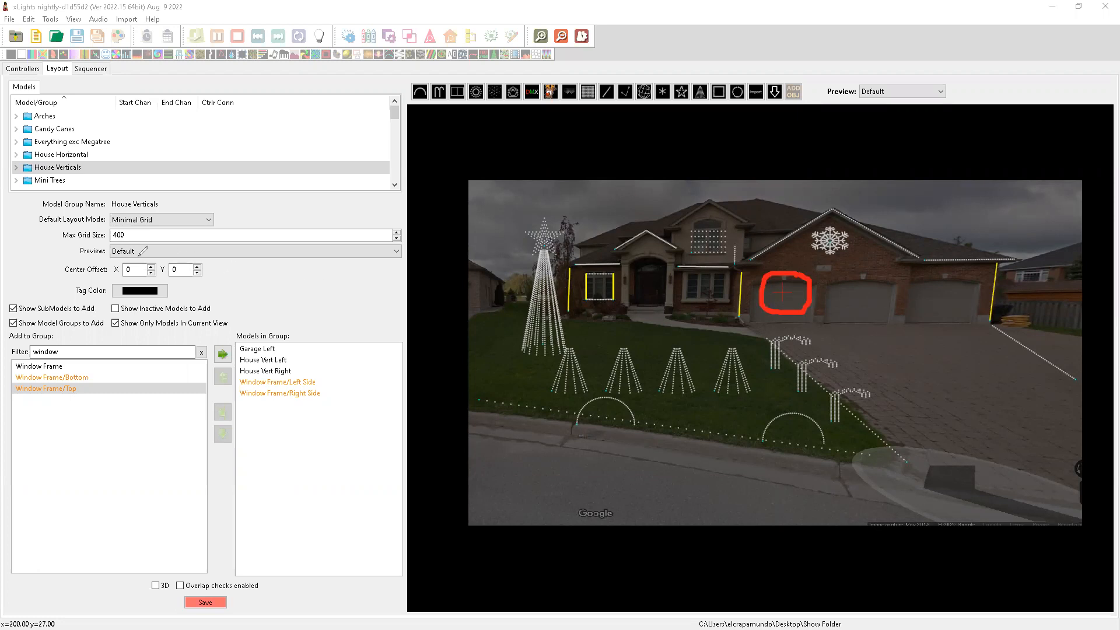
pyautogui.moveTo(134, 254)
pyautogui.mouseDown()
pyautogui.moveTo(109, 262)
pyautogui.moveTo(122, 279)
pyautogui.moveTo(168, 285)
pyautogui.moveTo(209, 285)
pyautogui.moveTo(225, 273)
pyautogui.moveTo(178, 248)
pyautogui.moveTo(125, 254)
pyautogui.mouseUp()
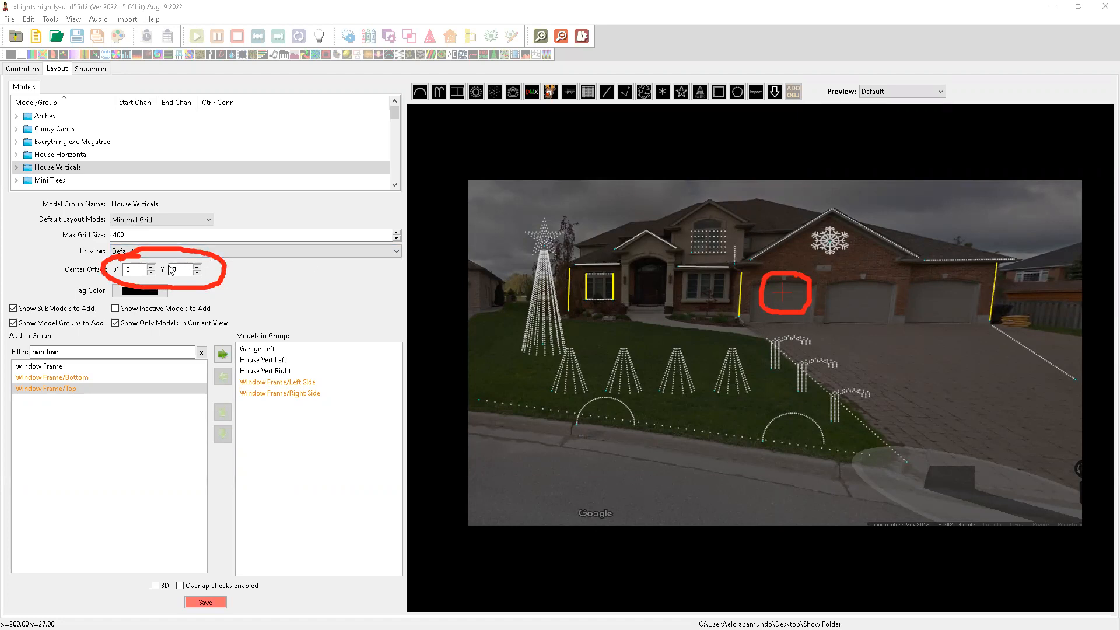
# Set the House Verticals group's Y center offset to 100.
pyautogui.click(176, 272)
pyautogui.write('1')
pyautogui.press('Tab')
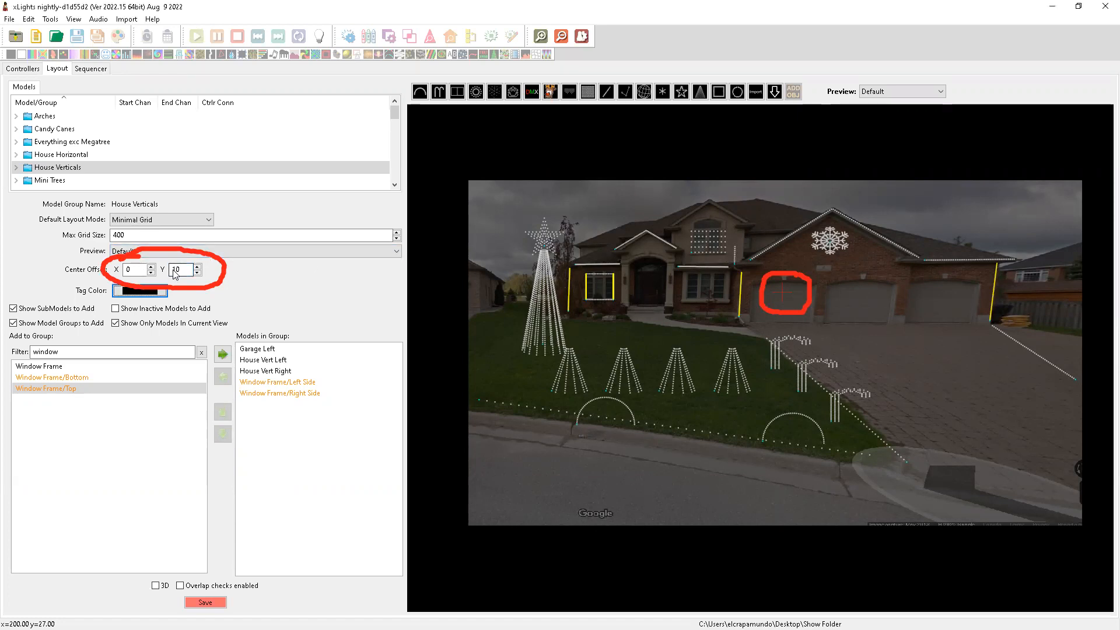
pyautogui.click(174, 274)
pyautogui.write('0')
pyautogui.press('Tab')
# Compare the center offsets and preview center markers of the Candy Canes, House Horizontal, House Verticals and Everything exc Megatree groups.
pyautogui.click(798, 305)
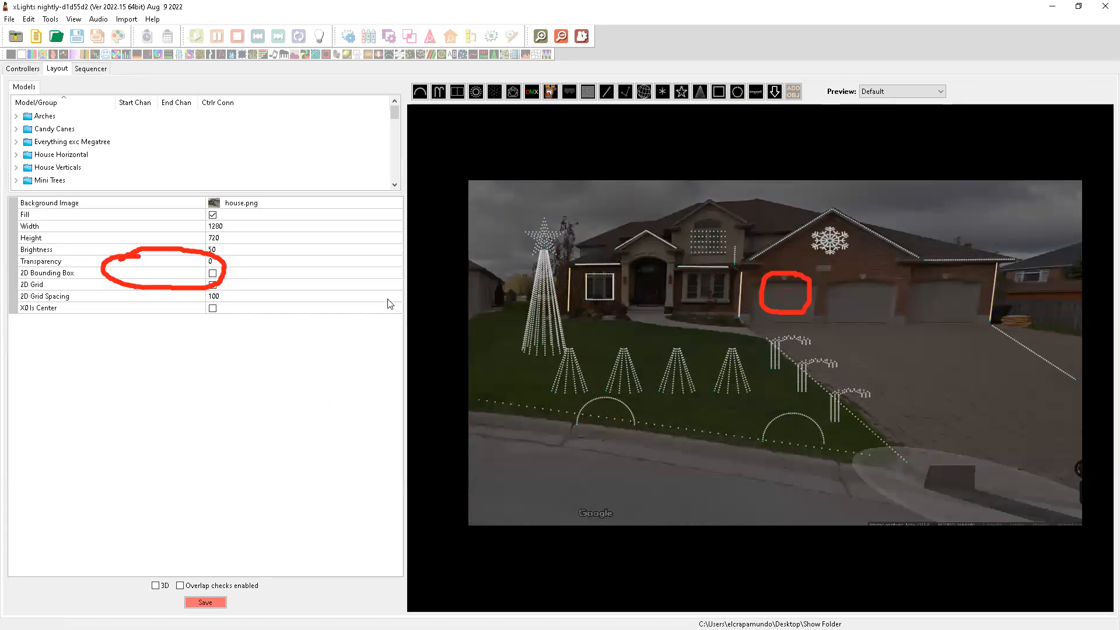
pyautogui.click(54, 129)
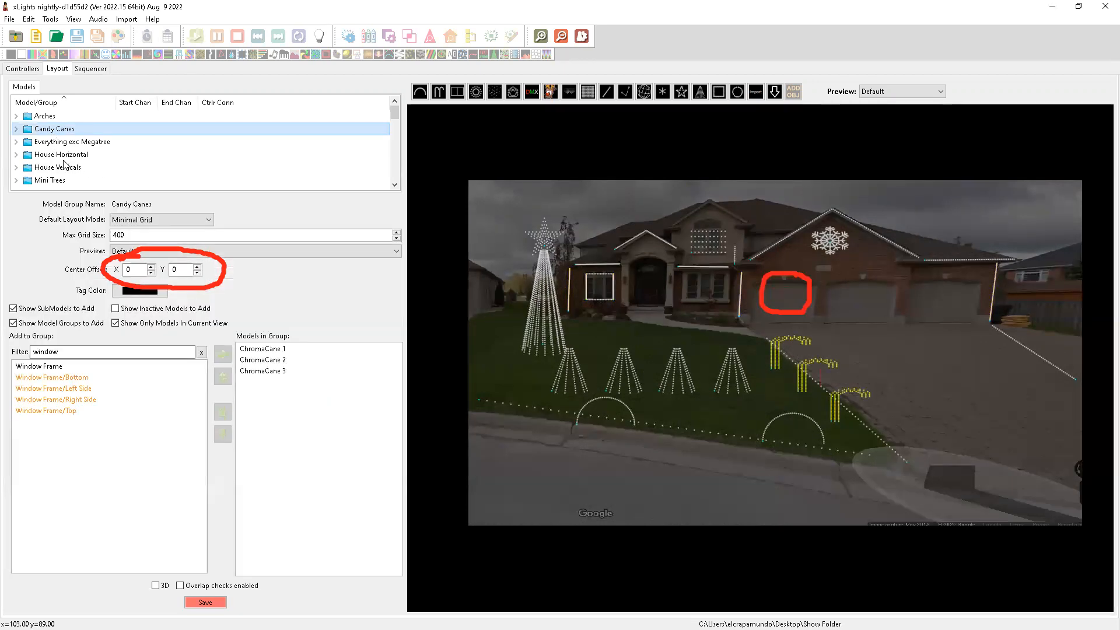
pyautogui.click(64, 157)
pyautogui.click(66, 168)
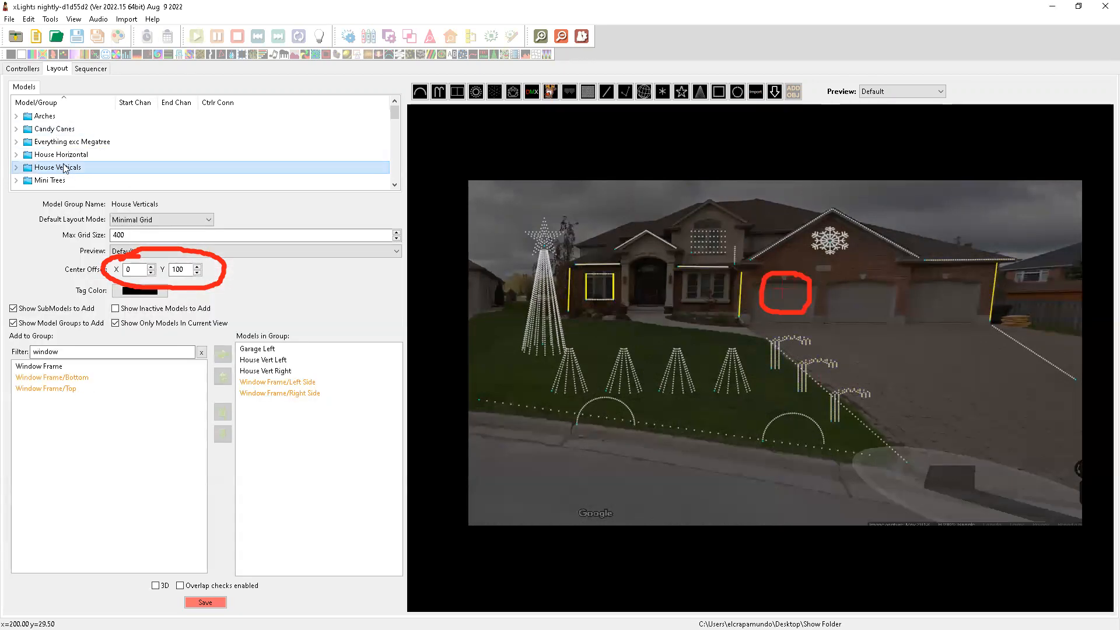
pyautogui.click(64, 154)
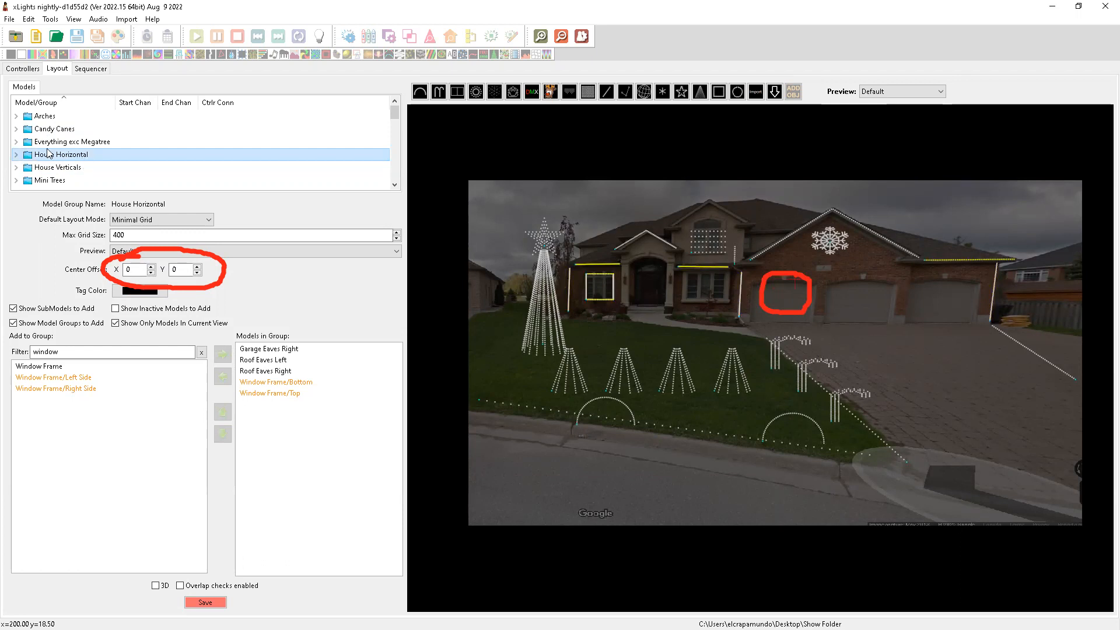
pyautogui.click(67, 141)
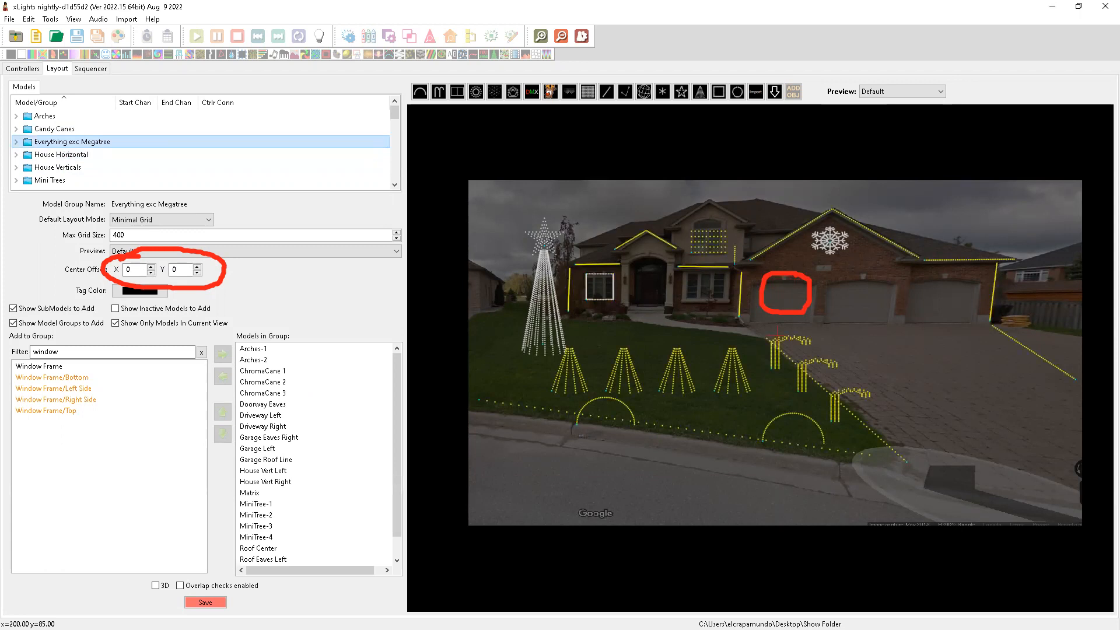
pyautogui.moveTo(789, 323)
pyautogui.mouseDown()
pyautogui.moveTo(745, 332)
pyautogui.moveTo(798, 350)
pyautogui.moveTo(819, 331)
pyautogui.moveTo(773, 312)
pyautogui.mouseUp()
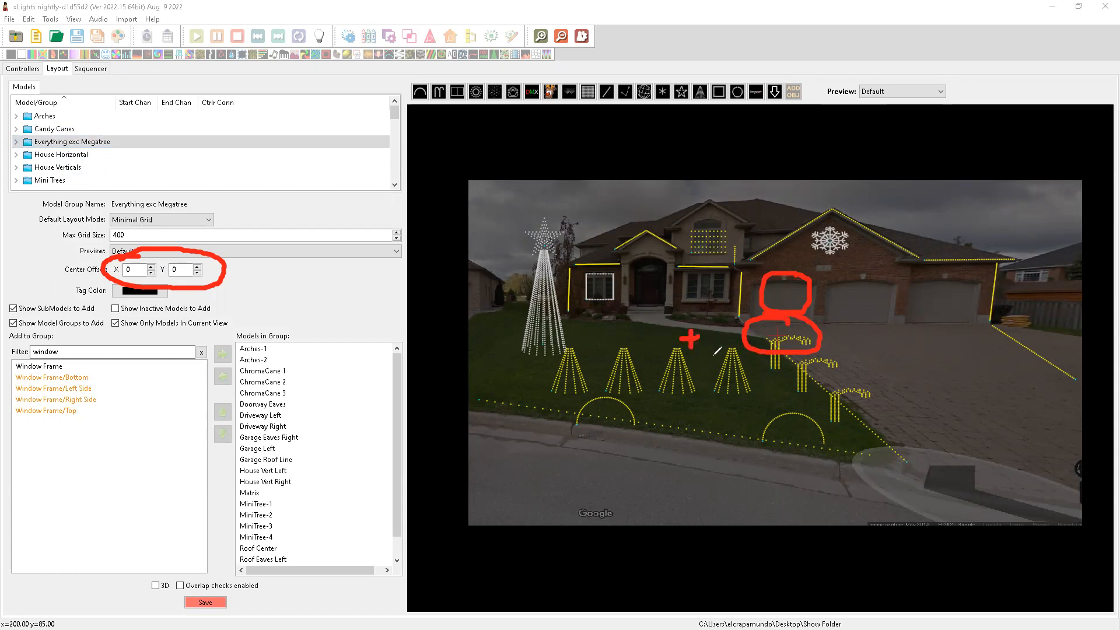
pyautogui.moveTo(172, 243)
pyautogui.mouseDown()
pyautogui.moveTo(117, 250)
pyautogui.moveTo(126, 284)
pyautogui.moveTo(212, 287)
pyautogui.moveTo(188, 239)
pyautogui.moveTo(120, 240)
pyautogui.mouseUp()
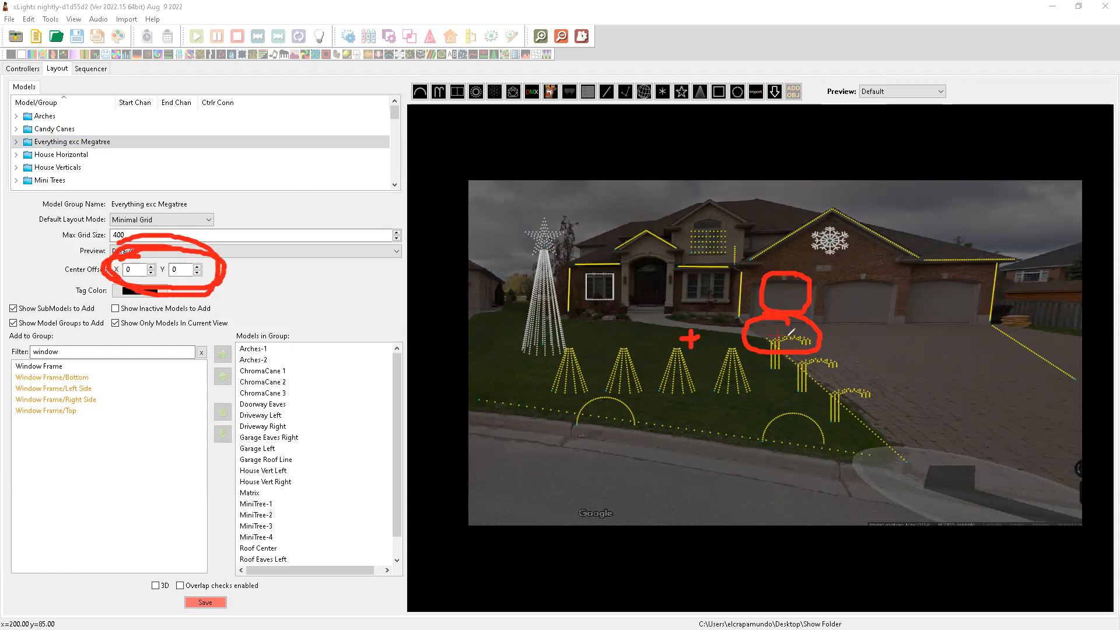
pyautogui.moveTo(717, 306)
pyautogui.mouseDown()
pyautogui.moveTo(654, 353)
pyautogui.moveTo(591, 357)
pyautogui.mouseUp()
pyautogui.moveTo(758, 269)
pyautogui.mouseDown()
pyautogui.moveTo(730, 294)
pyautogui.moveTo(957, 350)
pyautogui.moveTo(671, 216)
pyautogui.moveTo(1031, 366)
pyautogui.moveTo(621, 175)
pyautogui.moveTo(646, 397)
pyautogui.mouseUp()
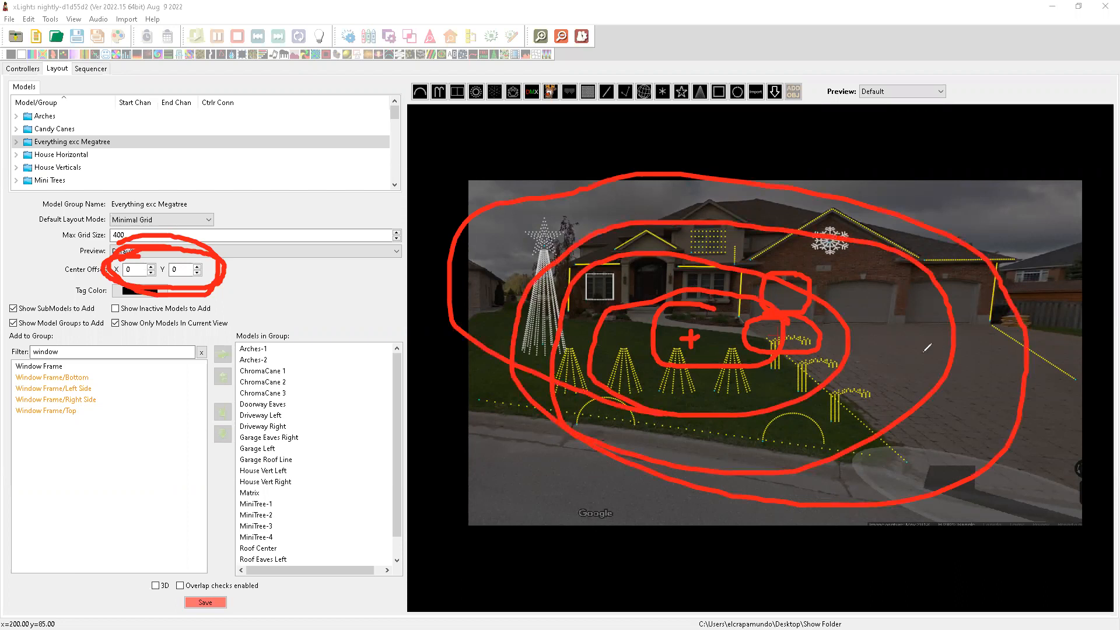
pyautogui.moveTo(817, 320)
pyautogui.mouseDown()
pyautogui.moveTo(716, 319)
pyautogui.moveTo(736, 373)
pyautogui.moveTo(784, 255)
pyautogui.mouseUp()
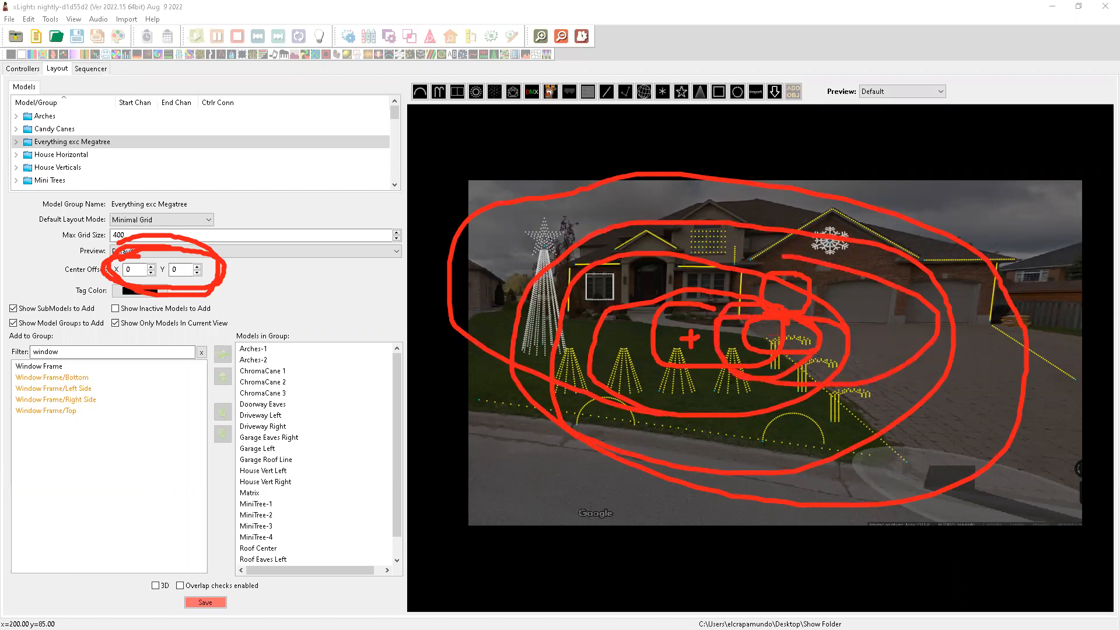
pyautogui.press('e')
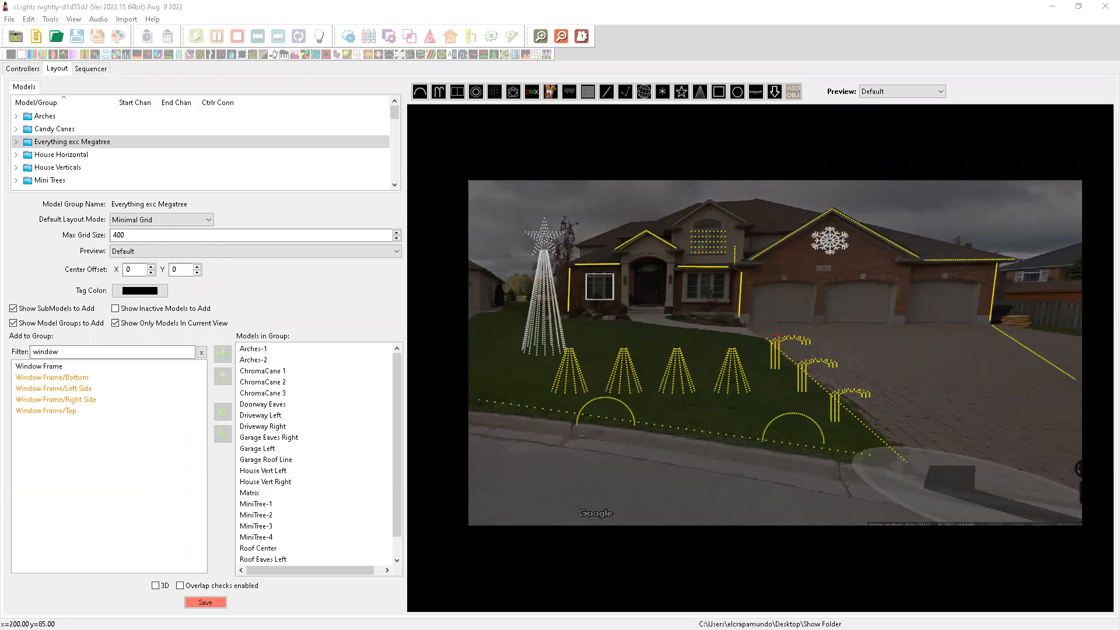